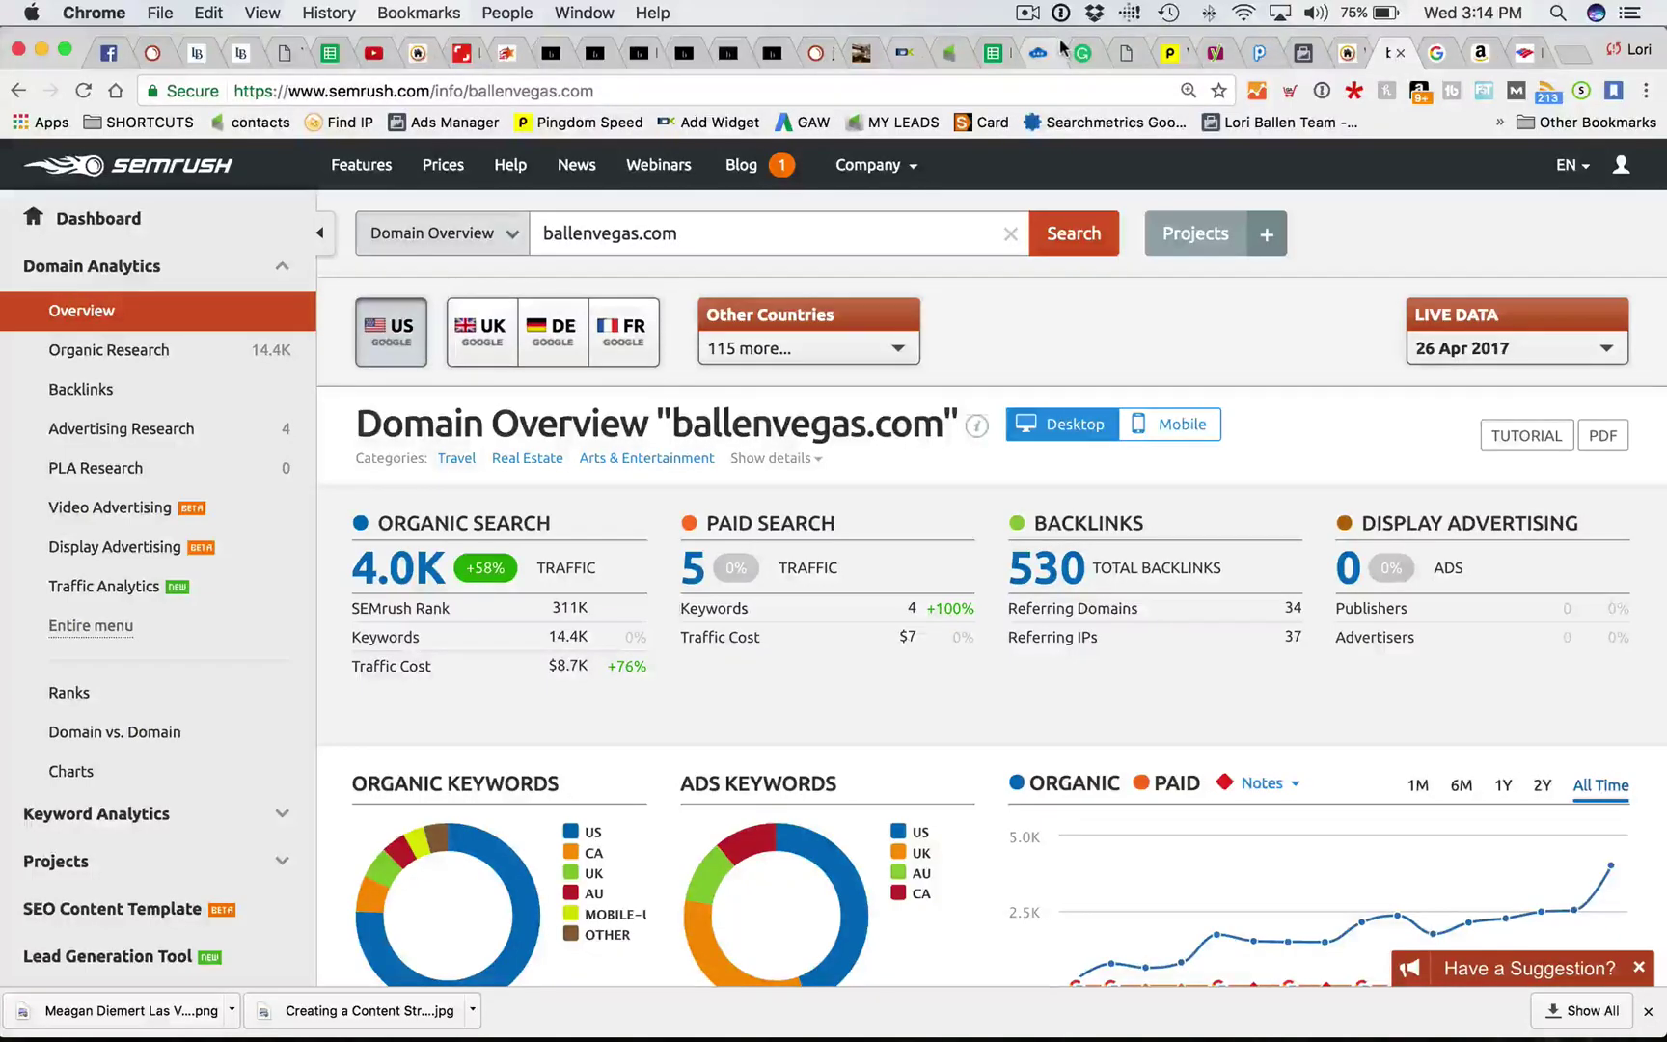
# Step: Load the loristools.com page in the browser tab showing the San Diego real estate search results
pyautogui.click(1438, 53)
pyautogui.click(646, 90)
pyautogui.write('loristools.com')
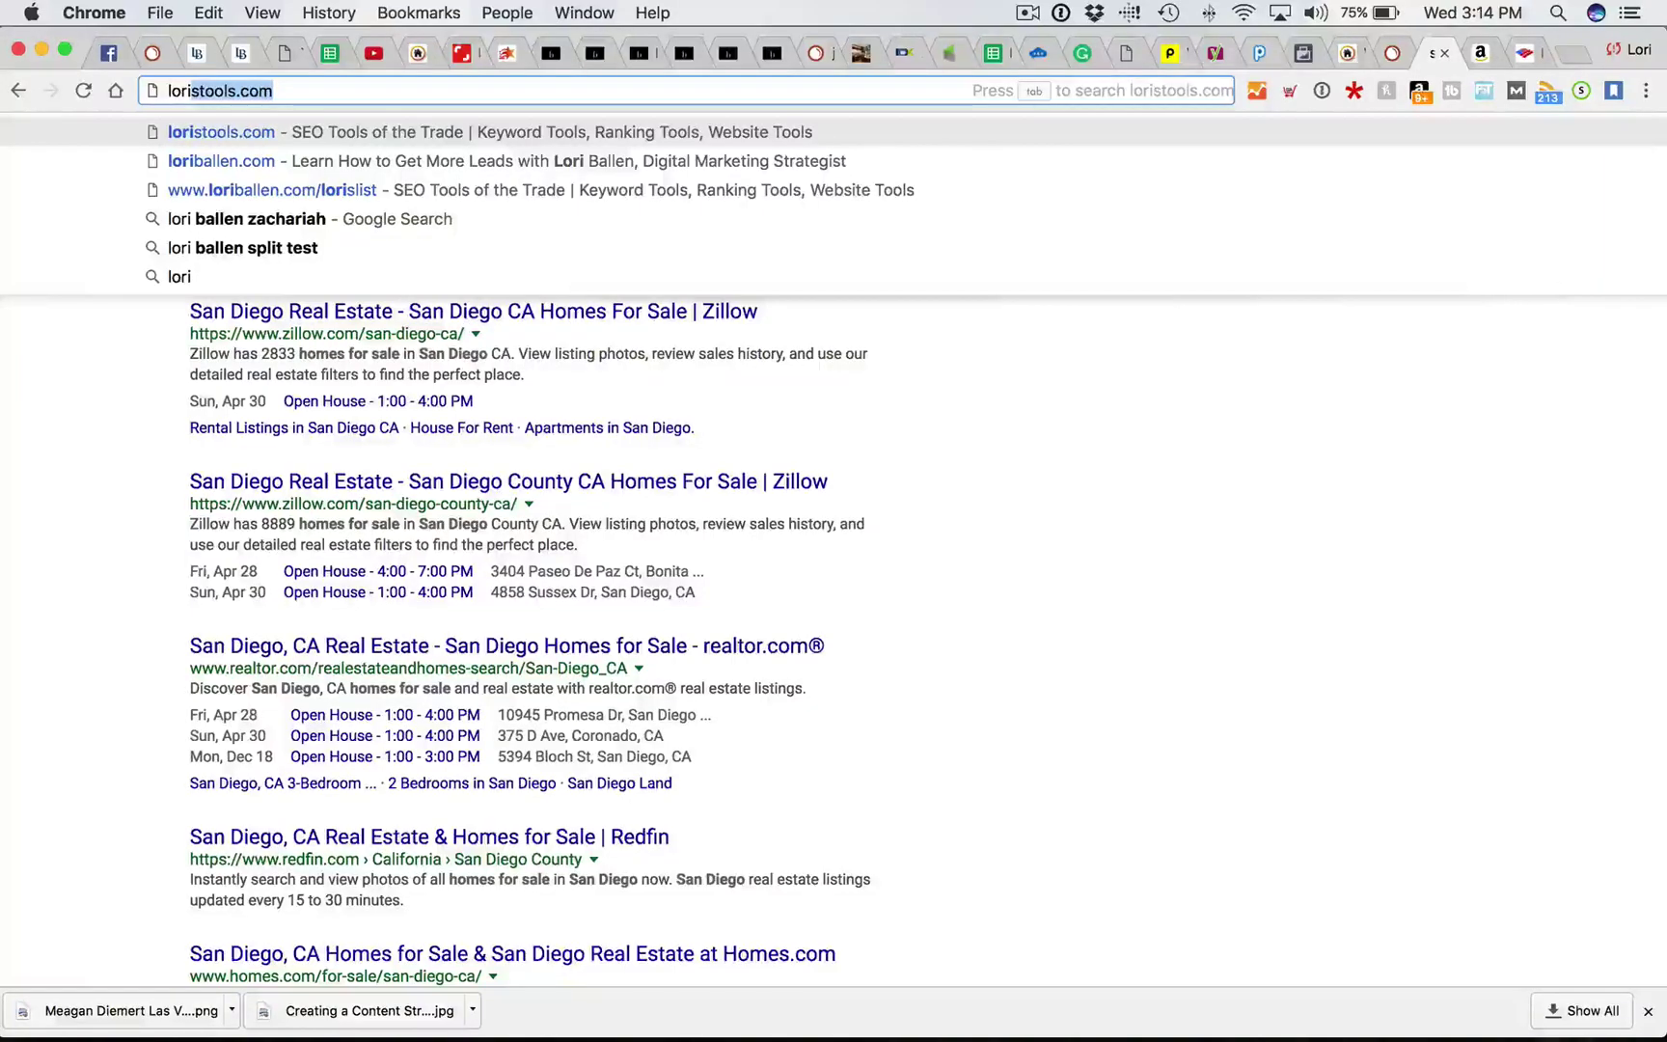
pyautogui.press('Return')
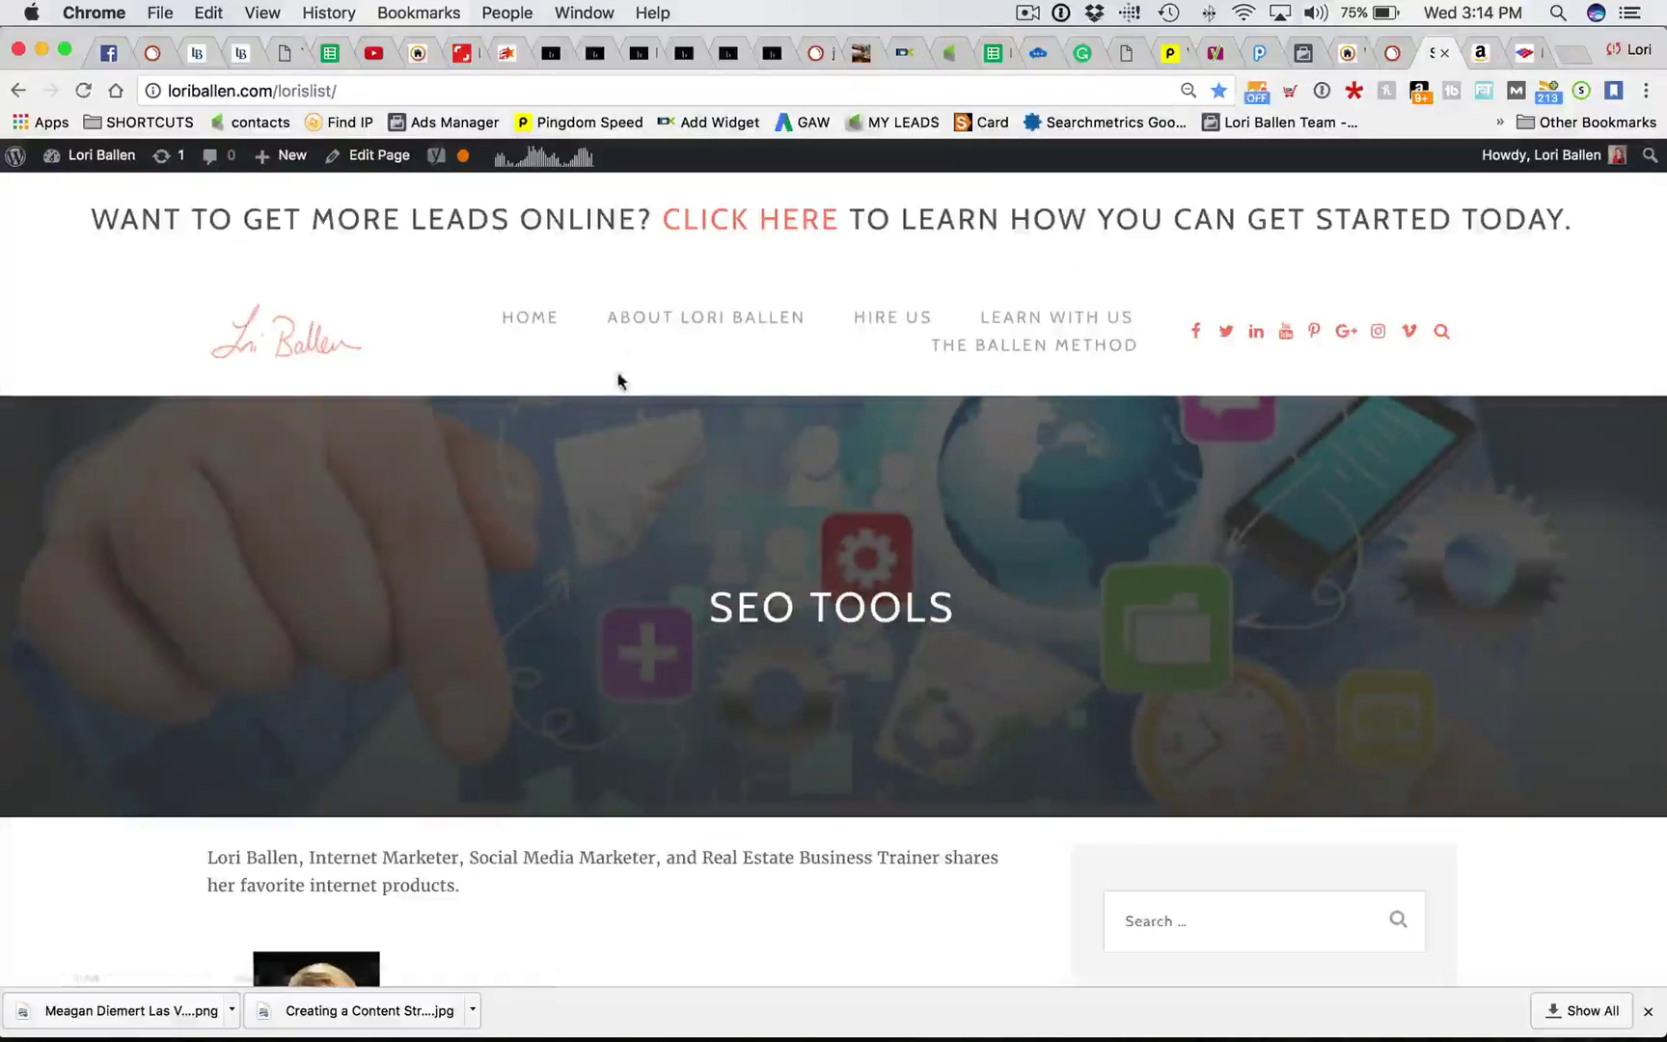
# Step: Look through the SEO tools table down to the SEM Rush analytics and tracking entry and the remaining tools
pyautogui.scroll(-15, 617, 378)
pyautogui.scroll(-20, 615, 404)
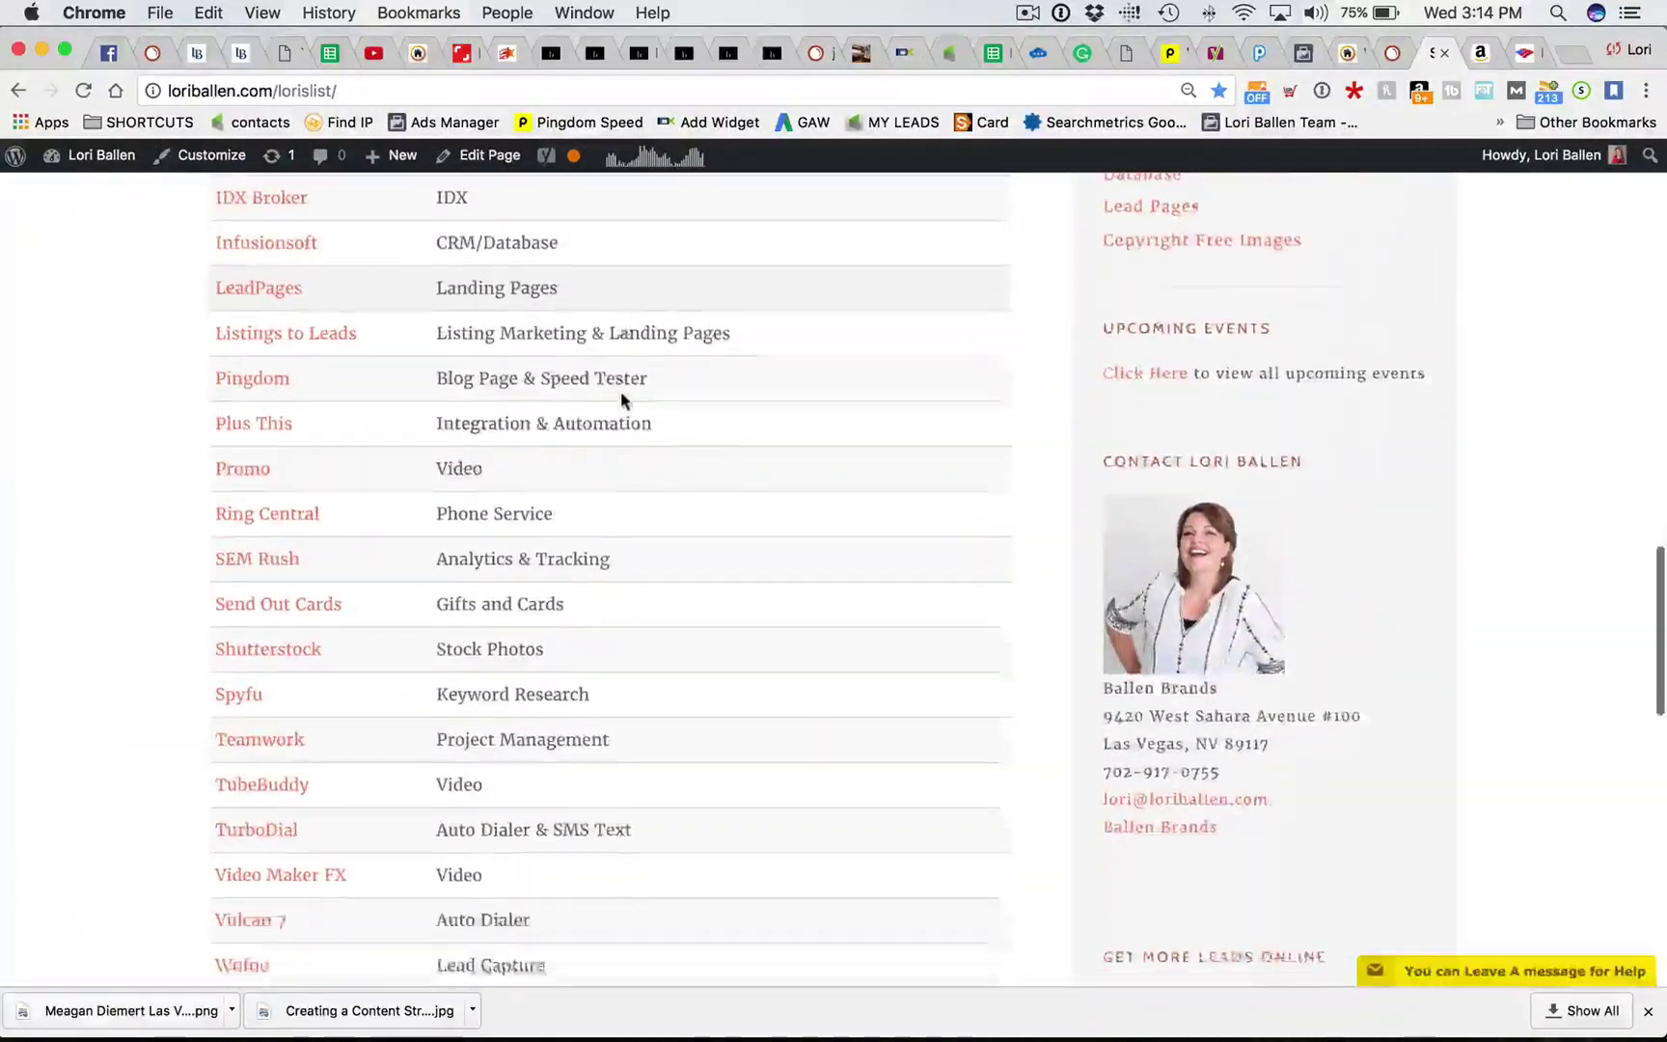
pyautogui.scroll(6, 623, 401)
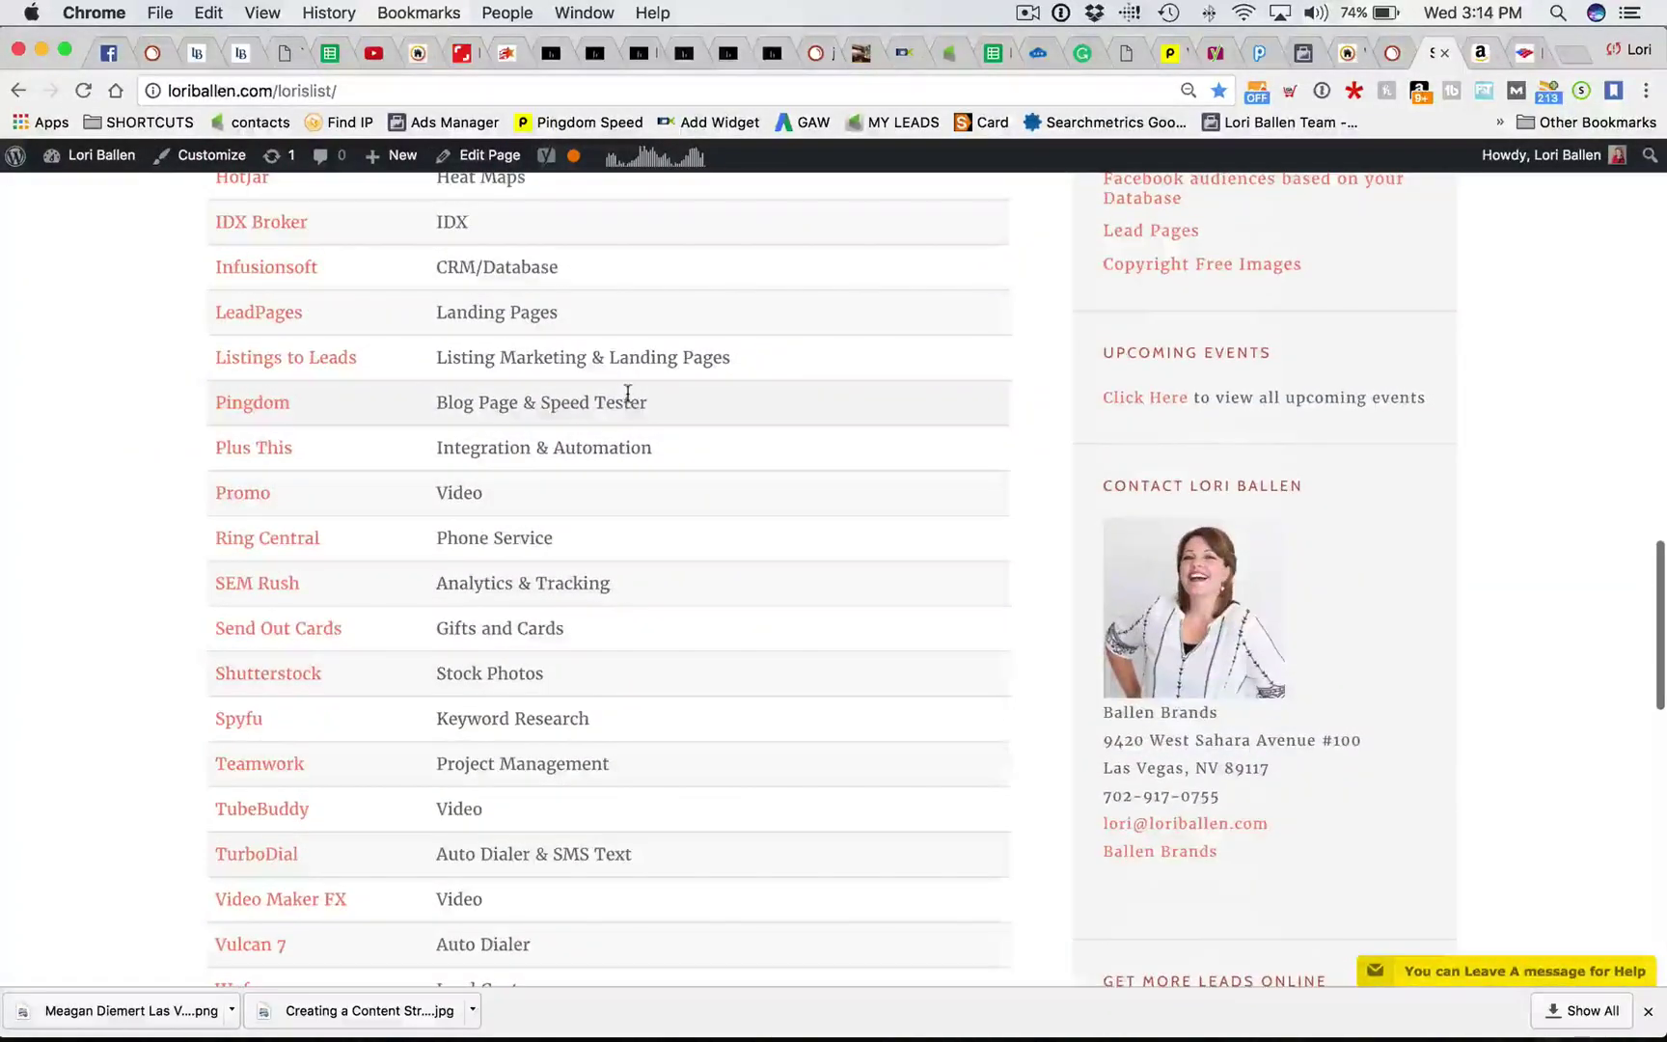
pyautogui.scroll(-2, 625, 397)
pyautogui.scroll(-1, 627, 393)
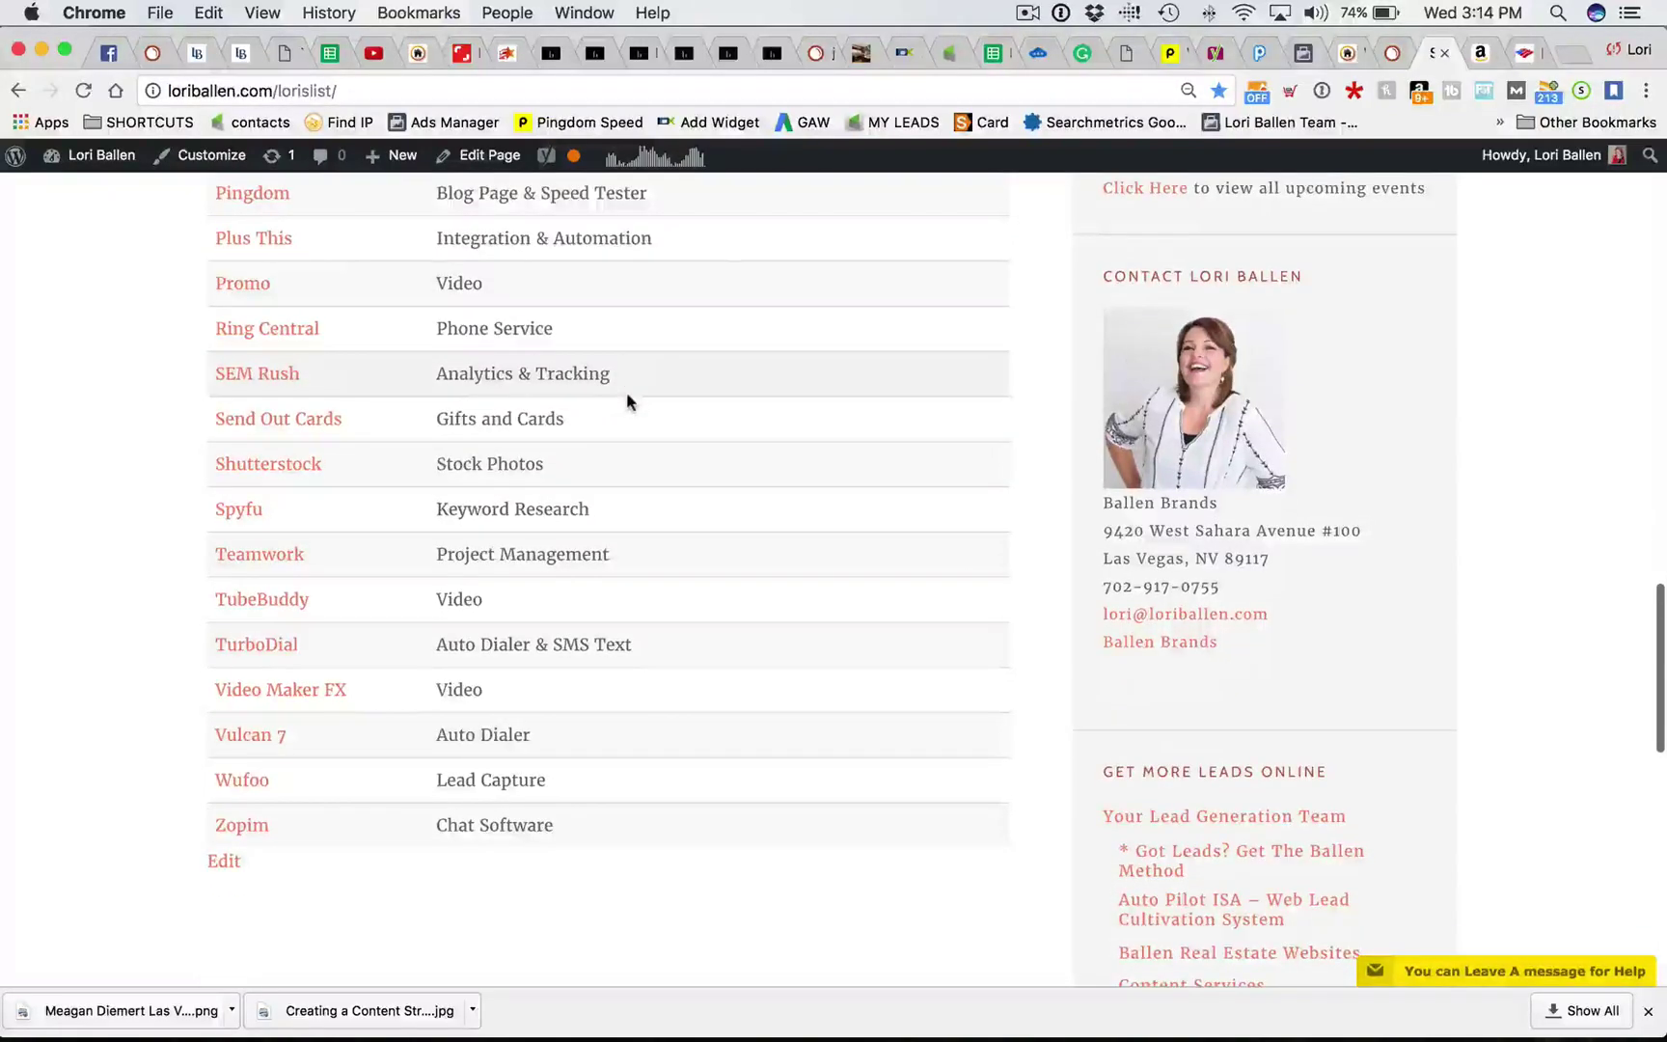
pyautogui.scroll(-1, 627, 404)
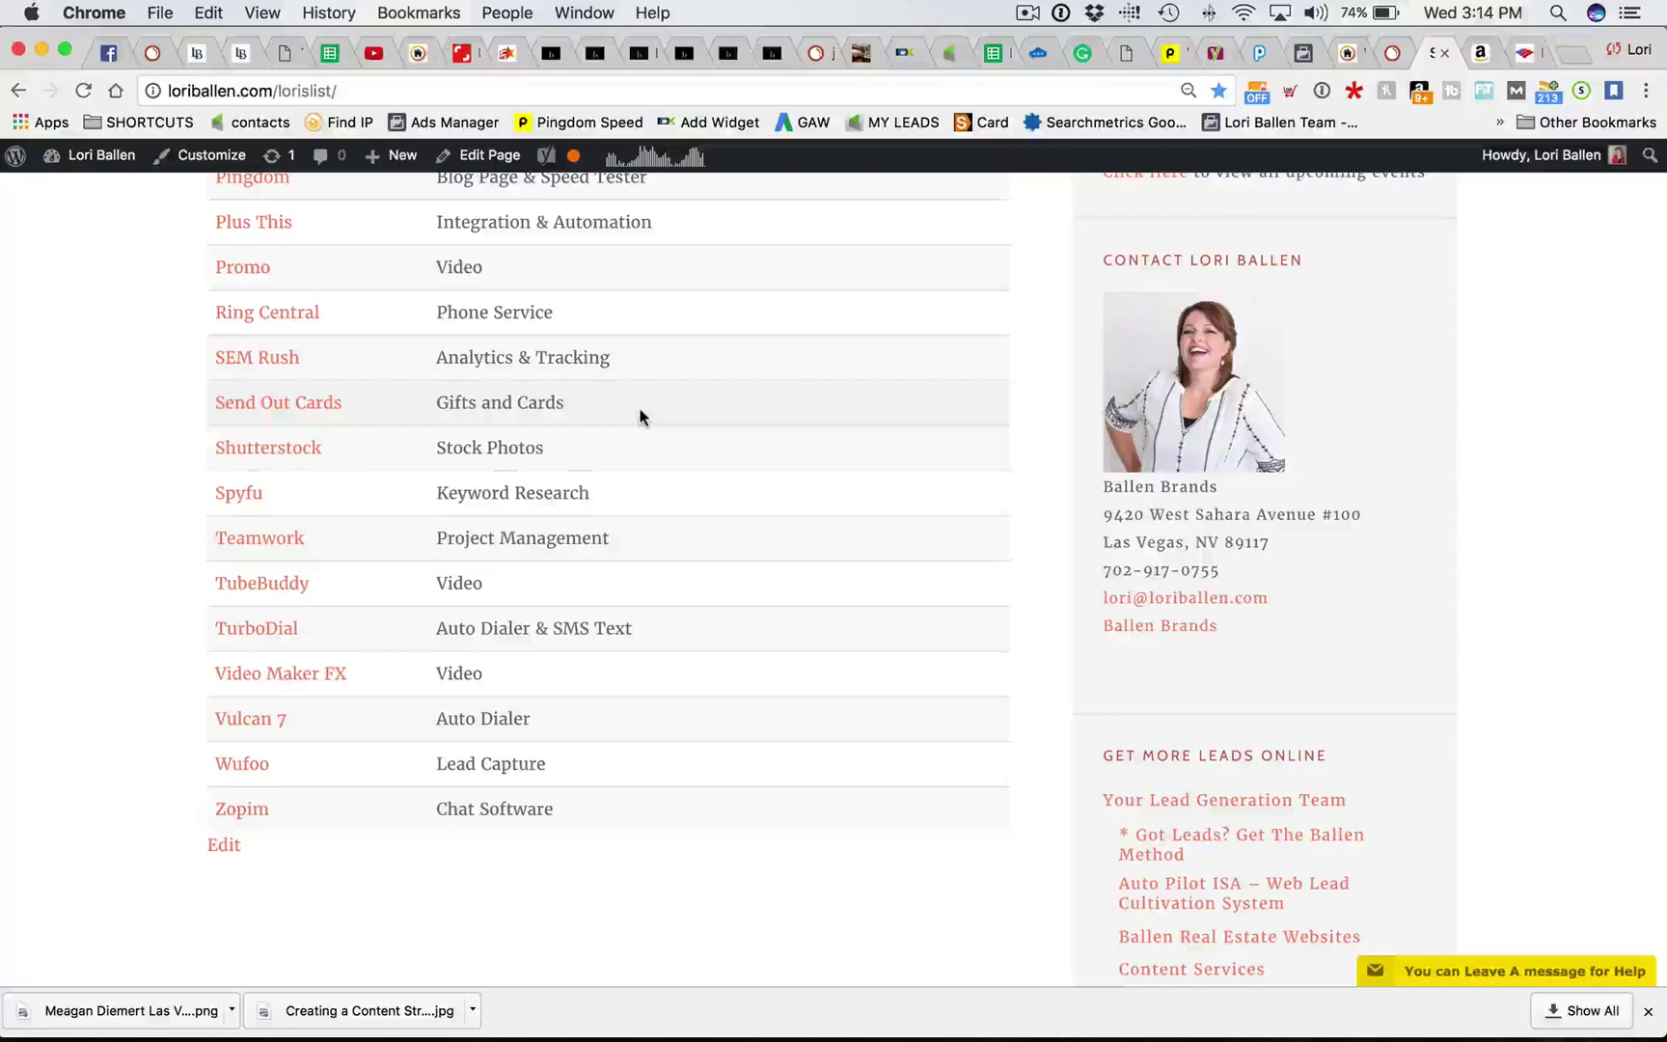
pyautogui.scroll(2, 638, 406)
pyautogui.scroll(-2, 639, 410)
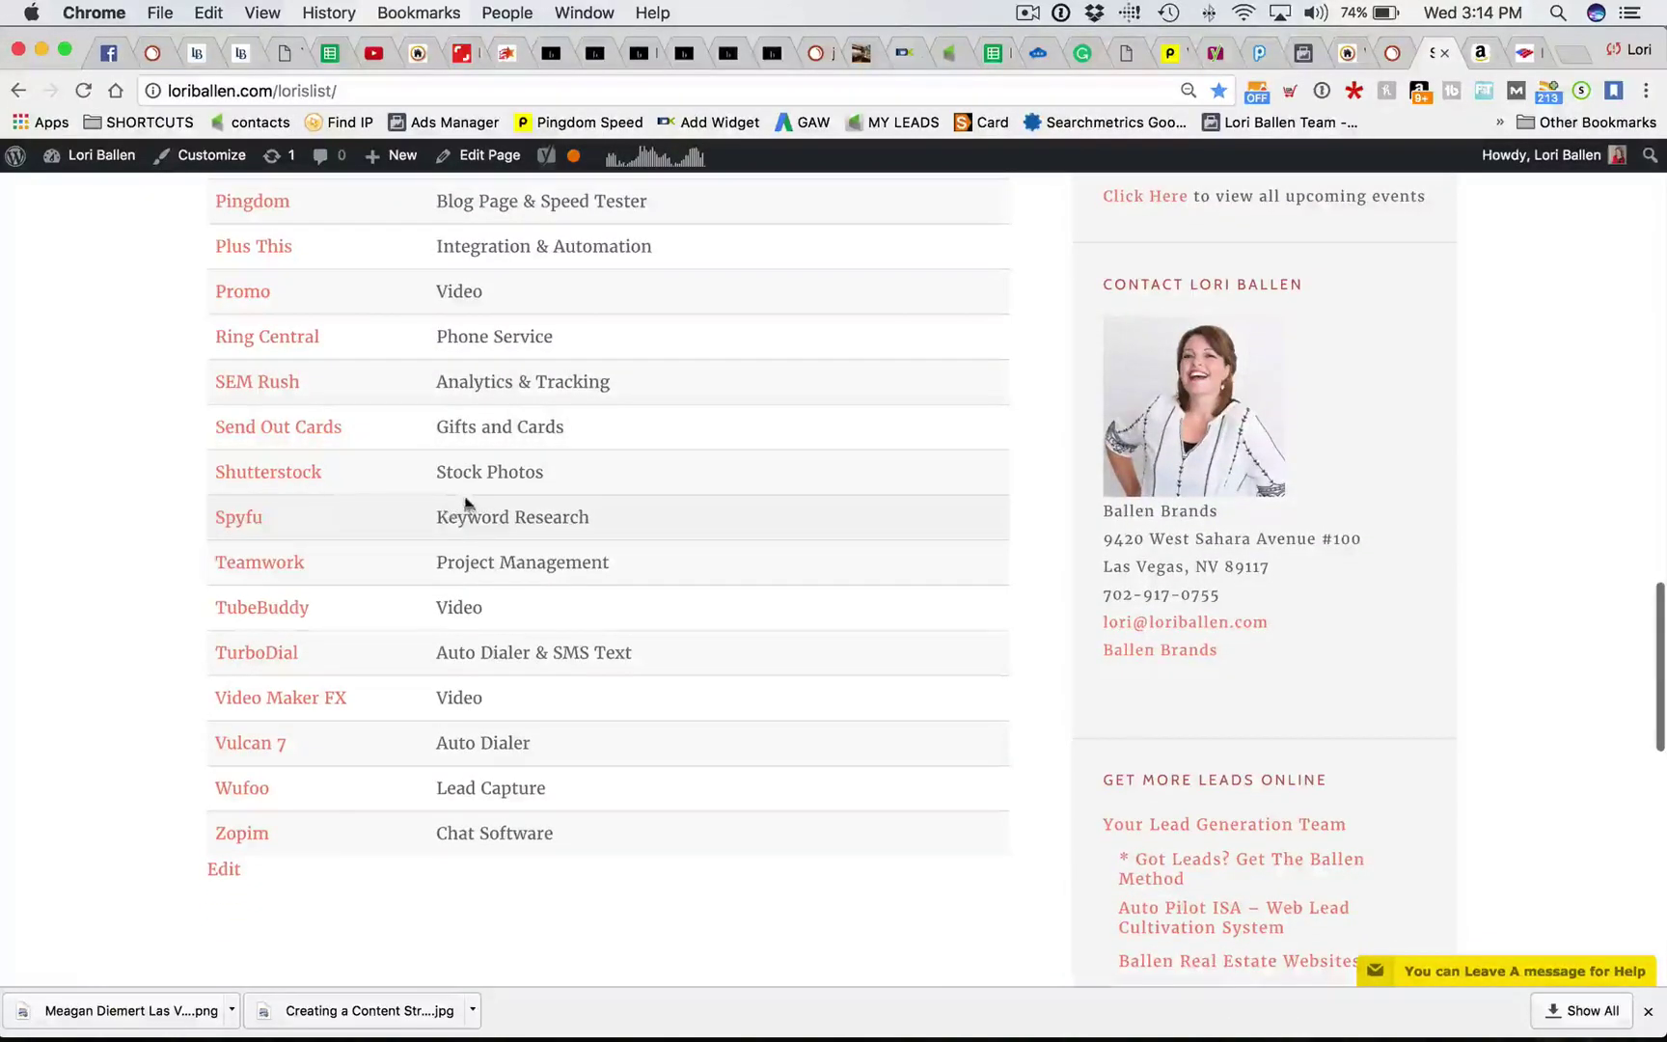
pyautogui.scroll(-2, 463, 501)
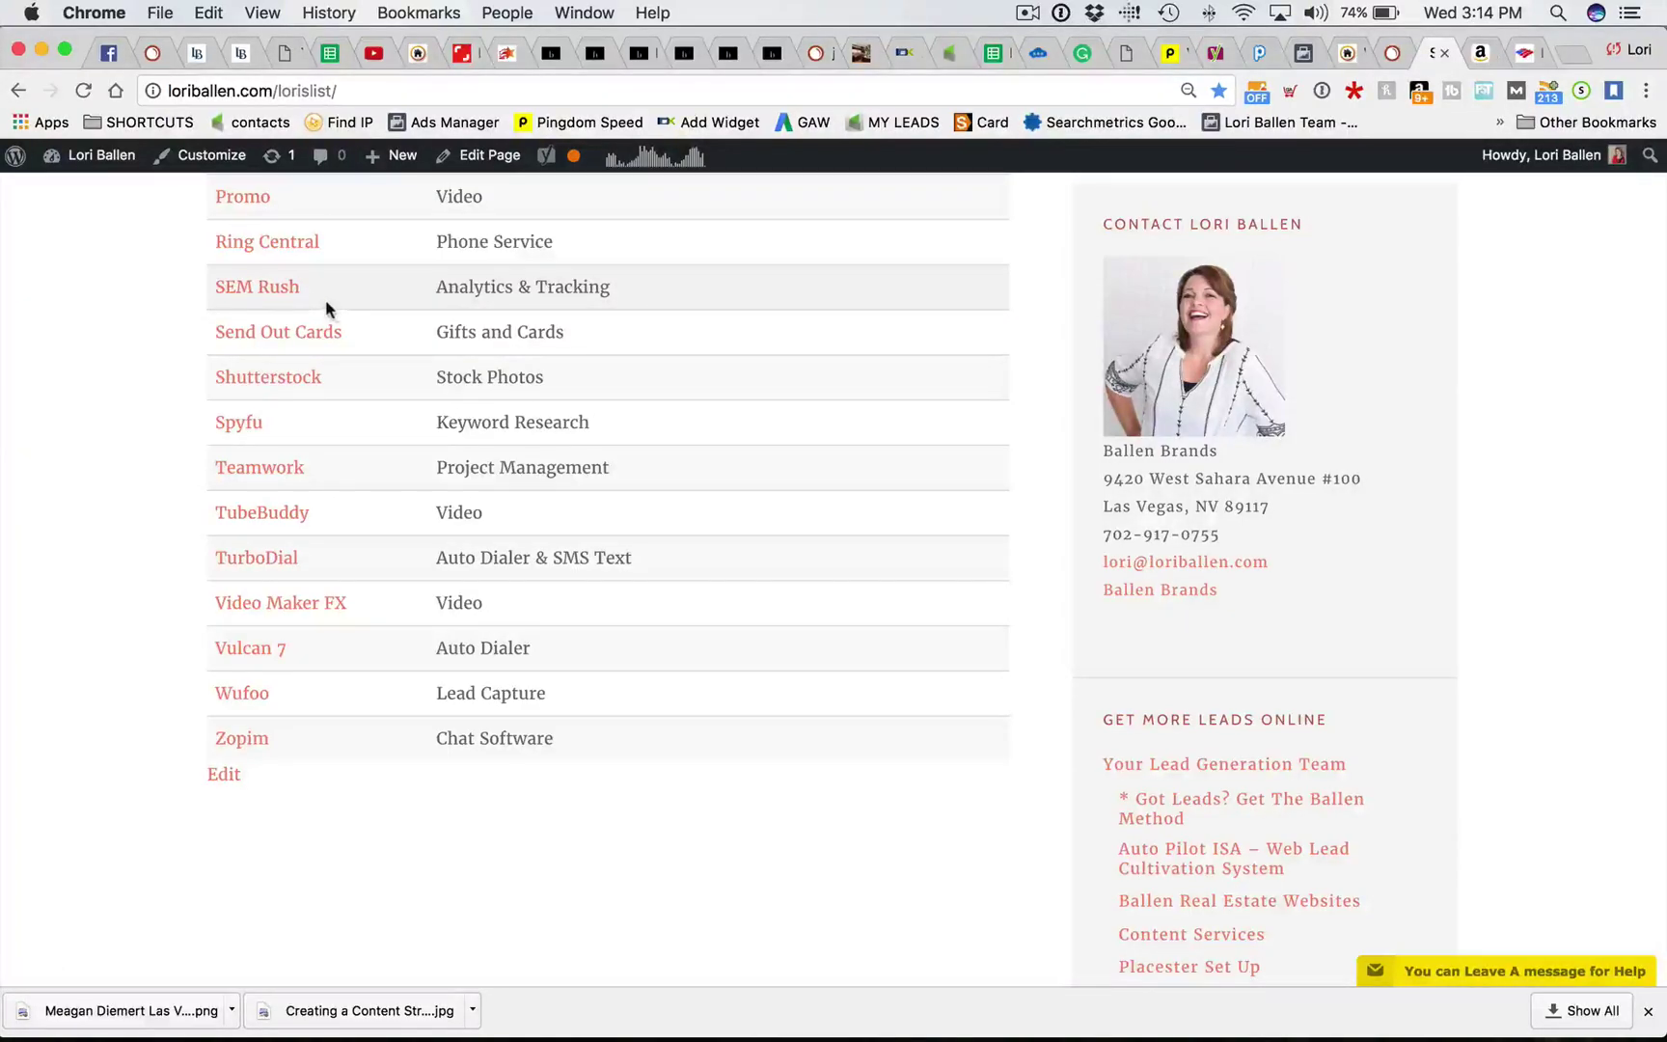
pyautogui.scroll(2, 326, 303)
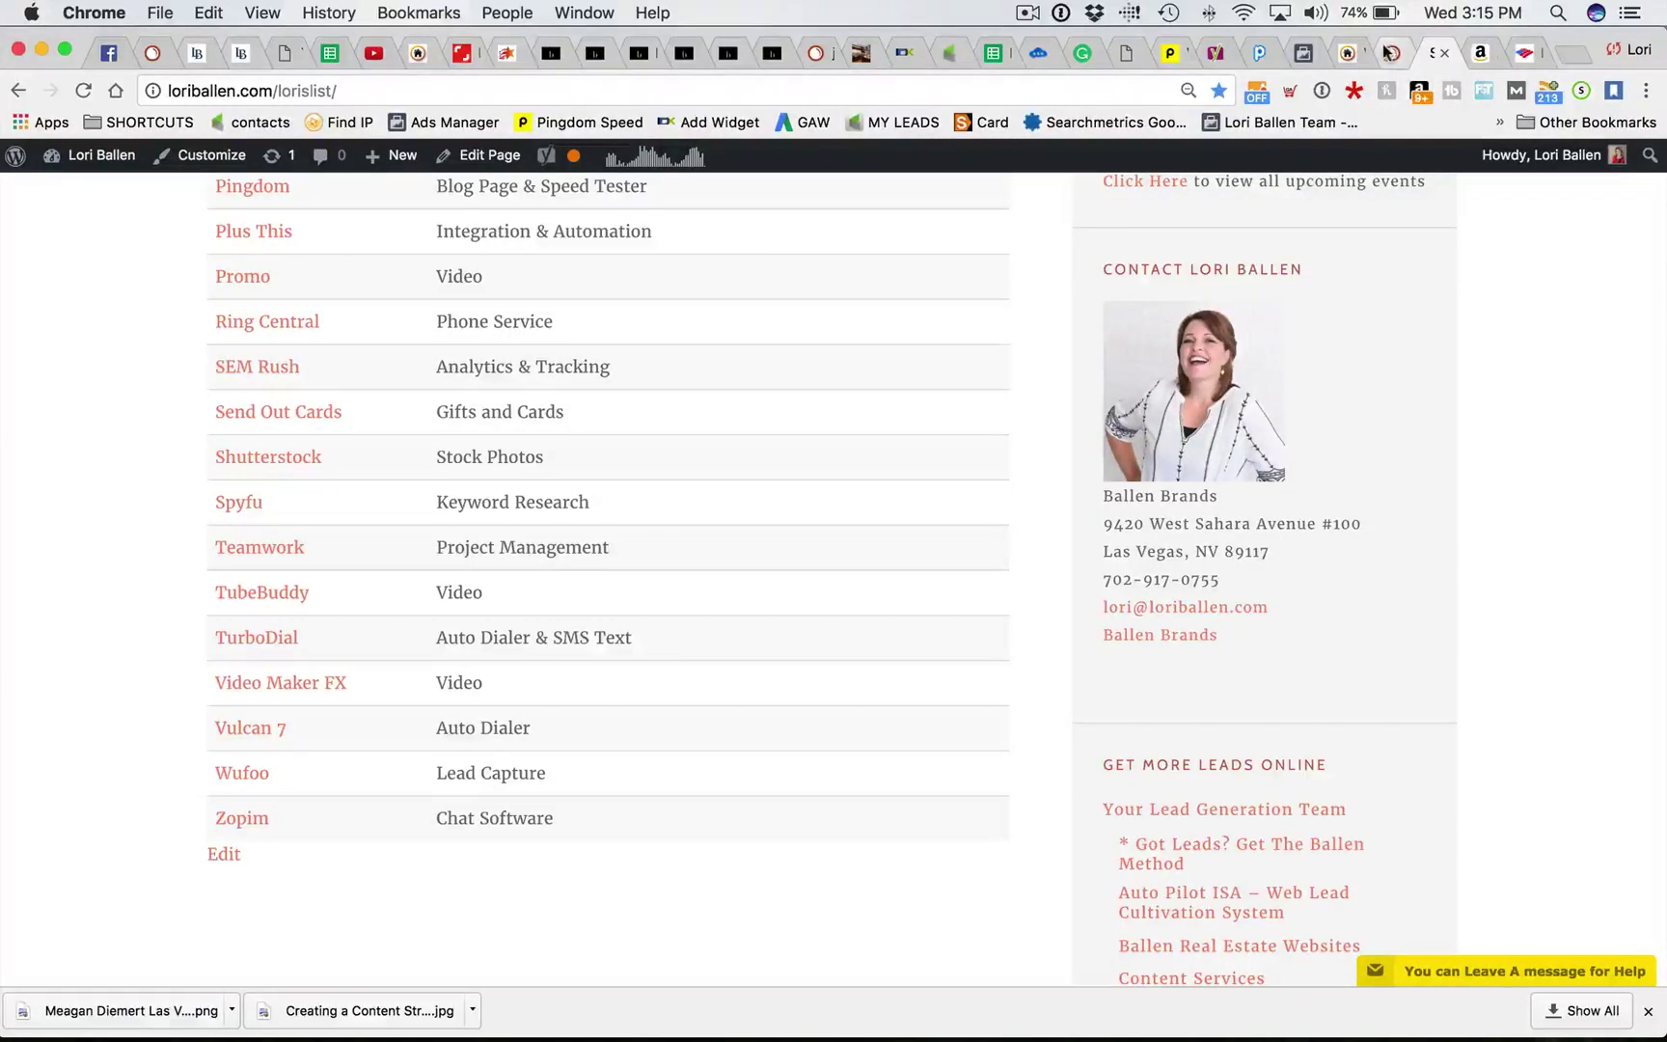
# Step: Return to the SEMrush domain overview of ballenvegas.com and examine its search traffic, backlinks and keyword distribution charts
pyautogui.click(819, 53)
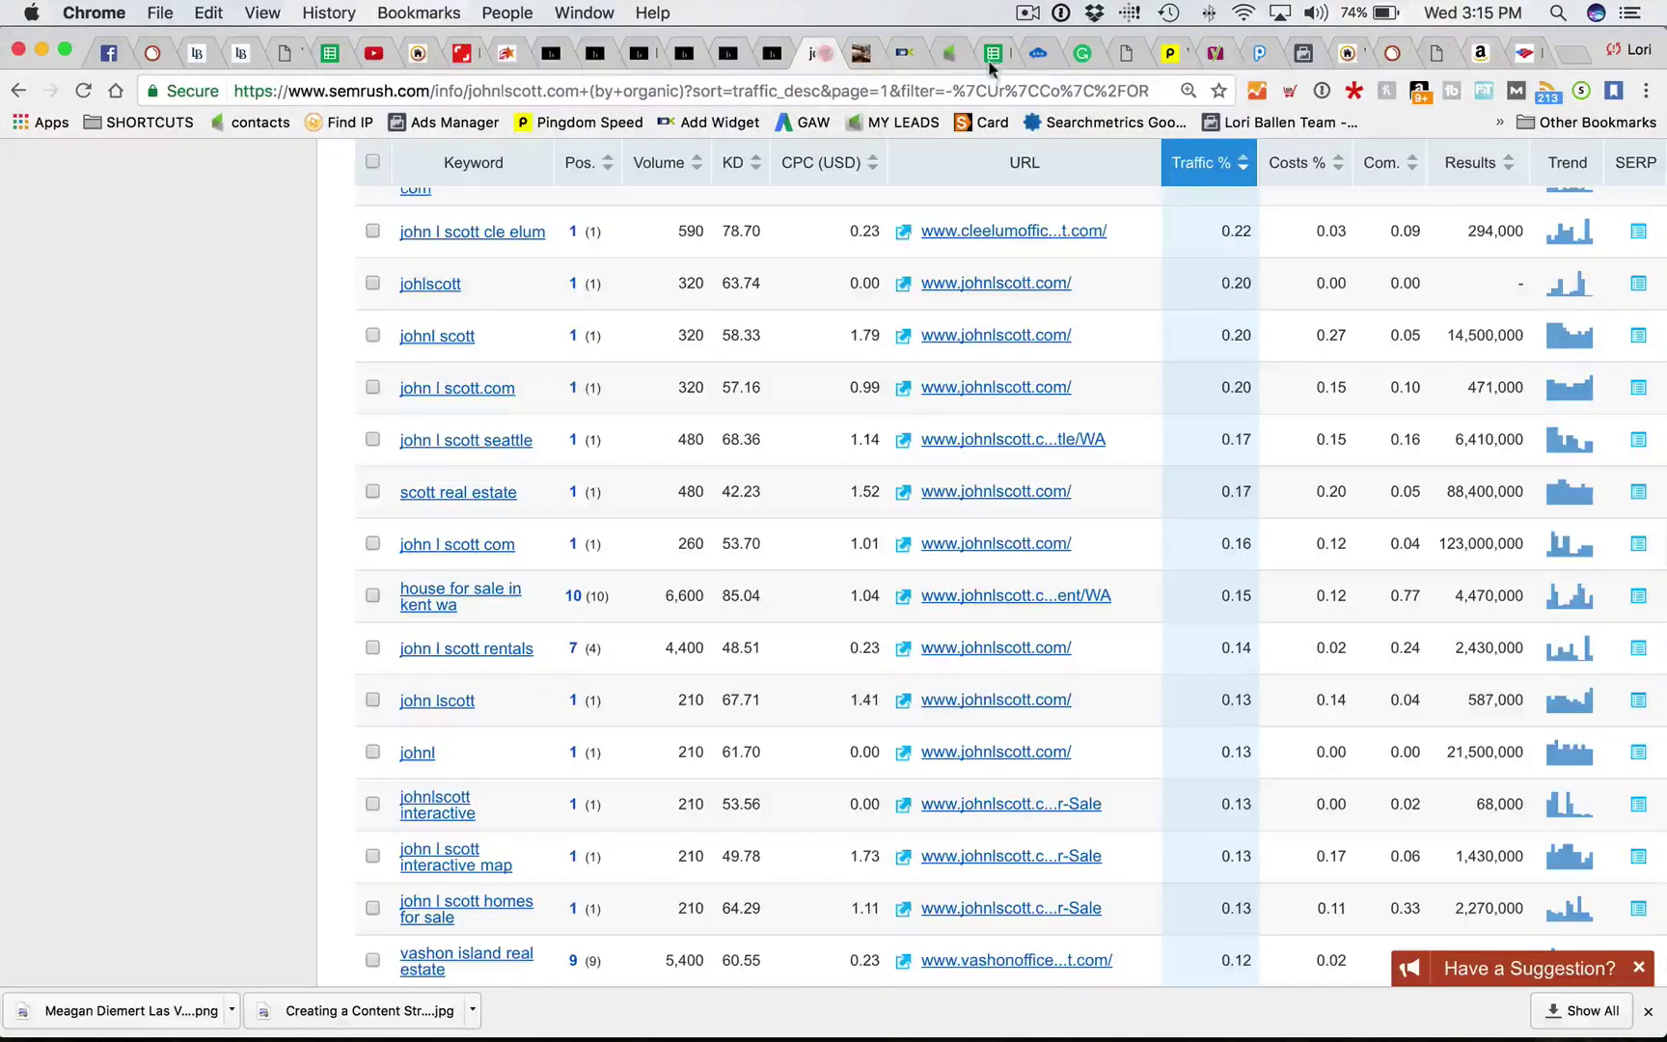
pyautogui.click(1403, 54)
pyautogui.scroll(-2, 742, 565)
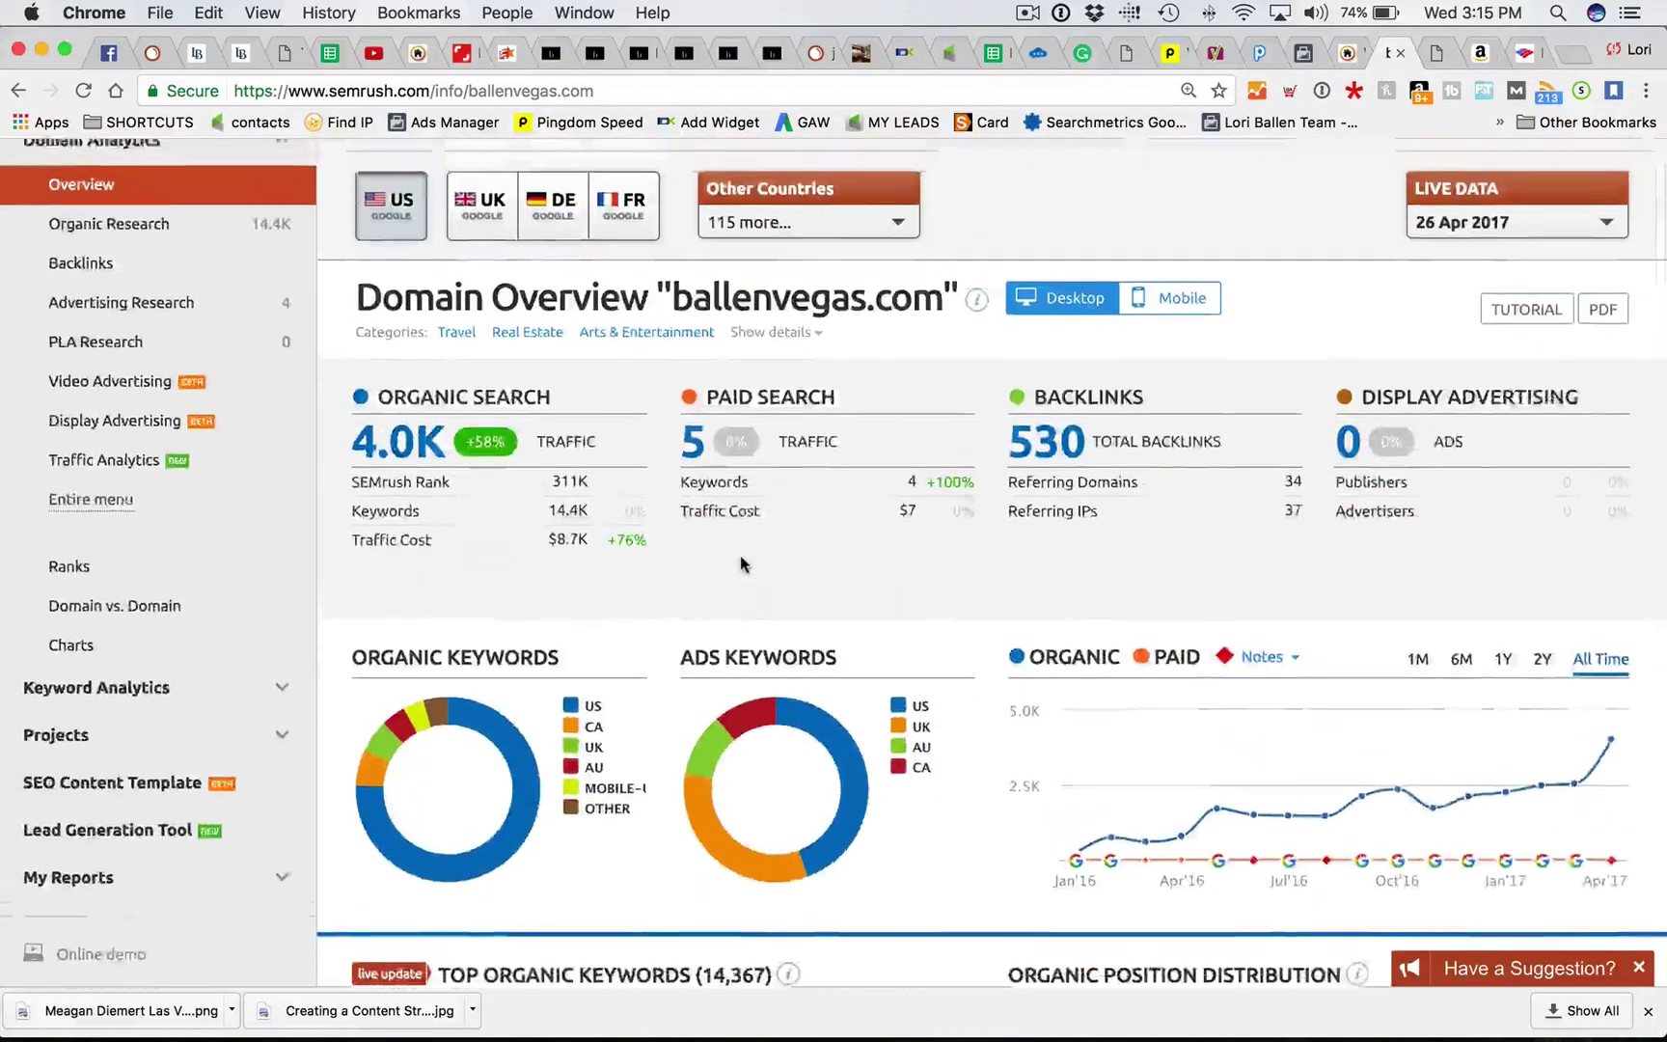
pyautogui.scroll(-1, 740, 565)
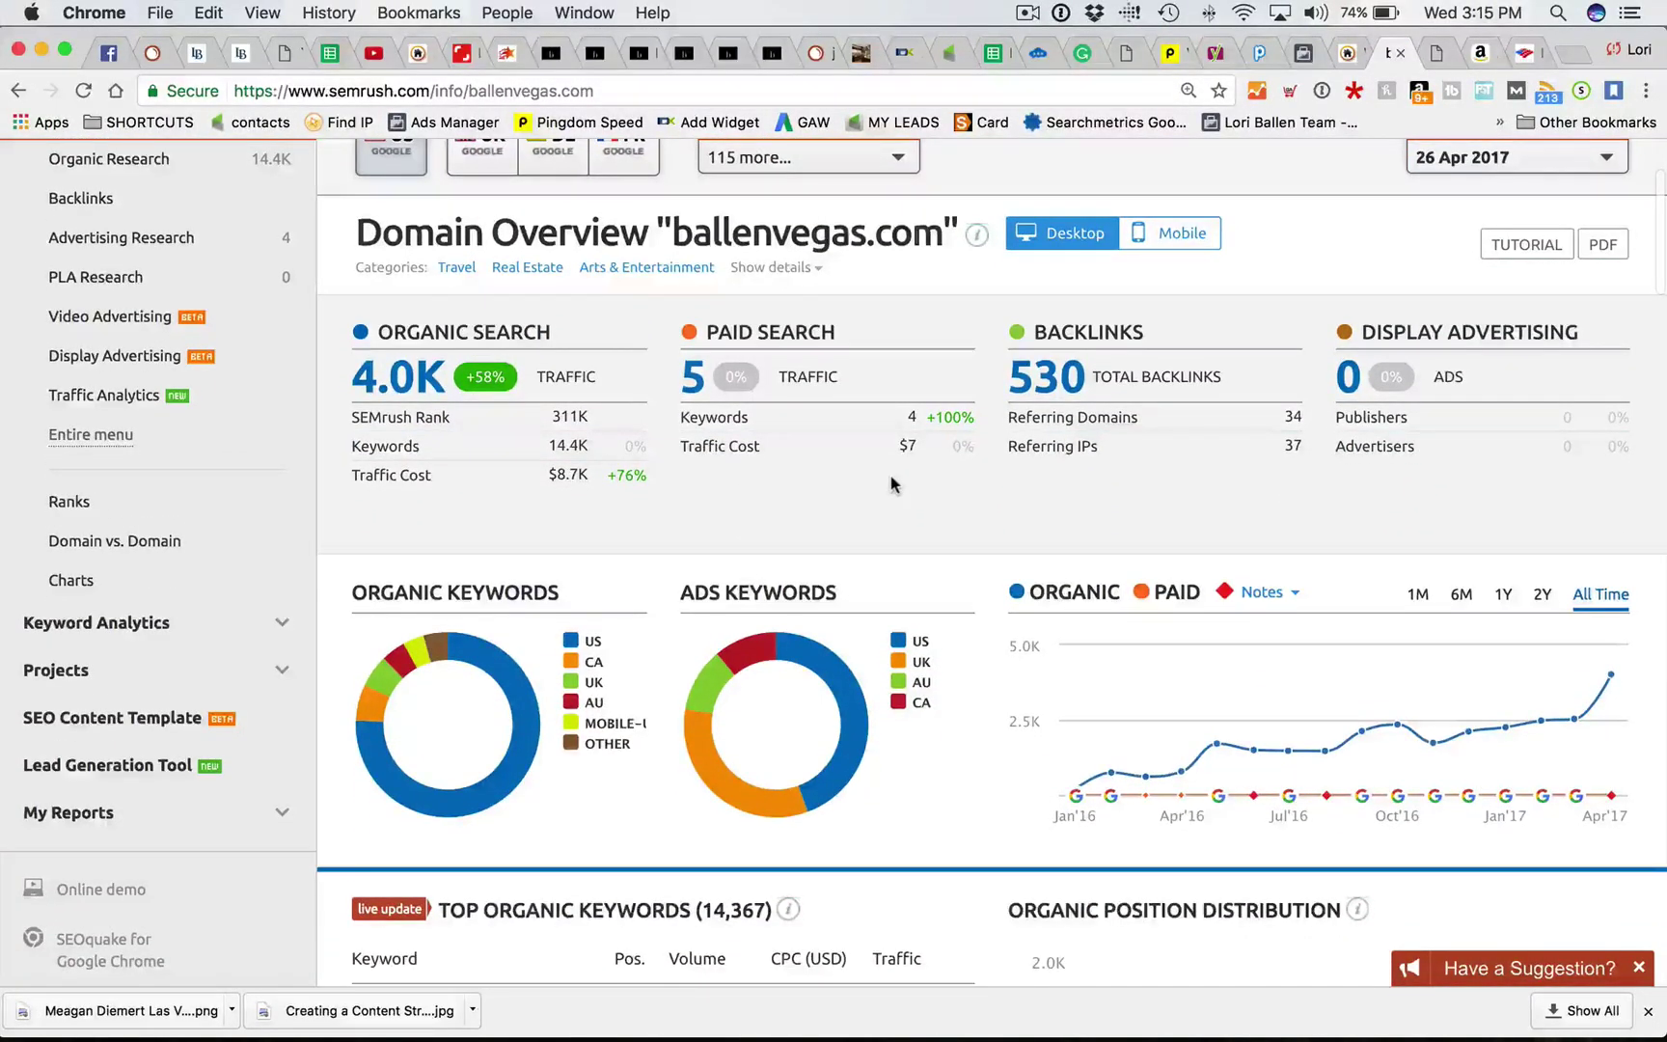
pyautogui.scroll(3, 890, 483)
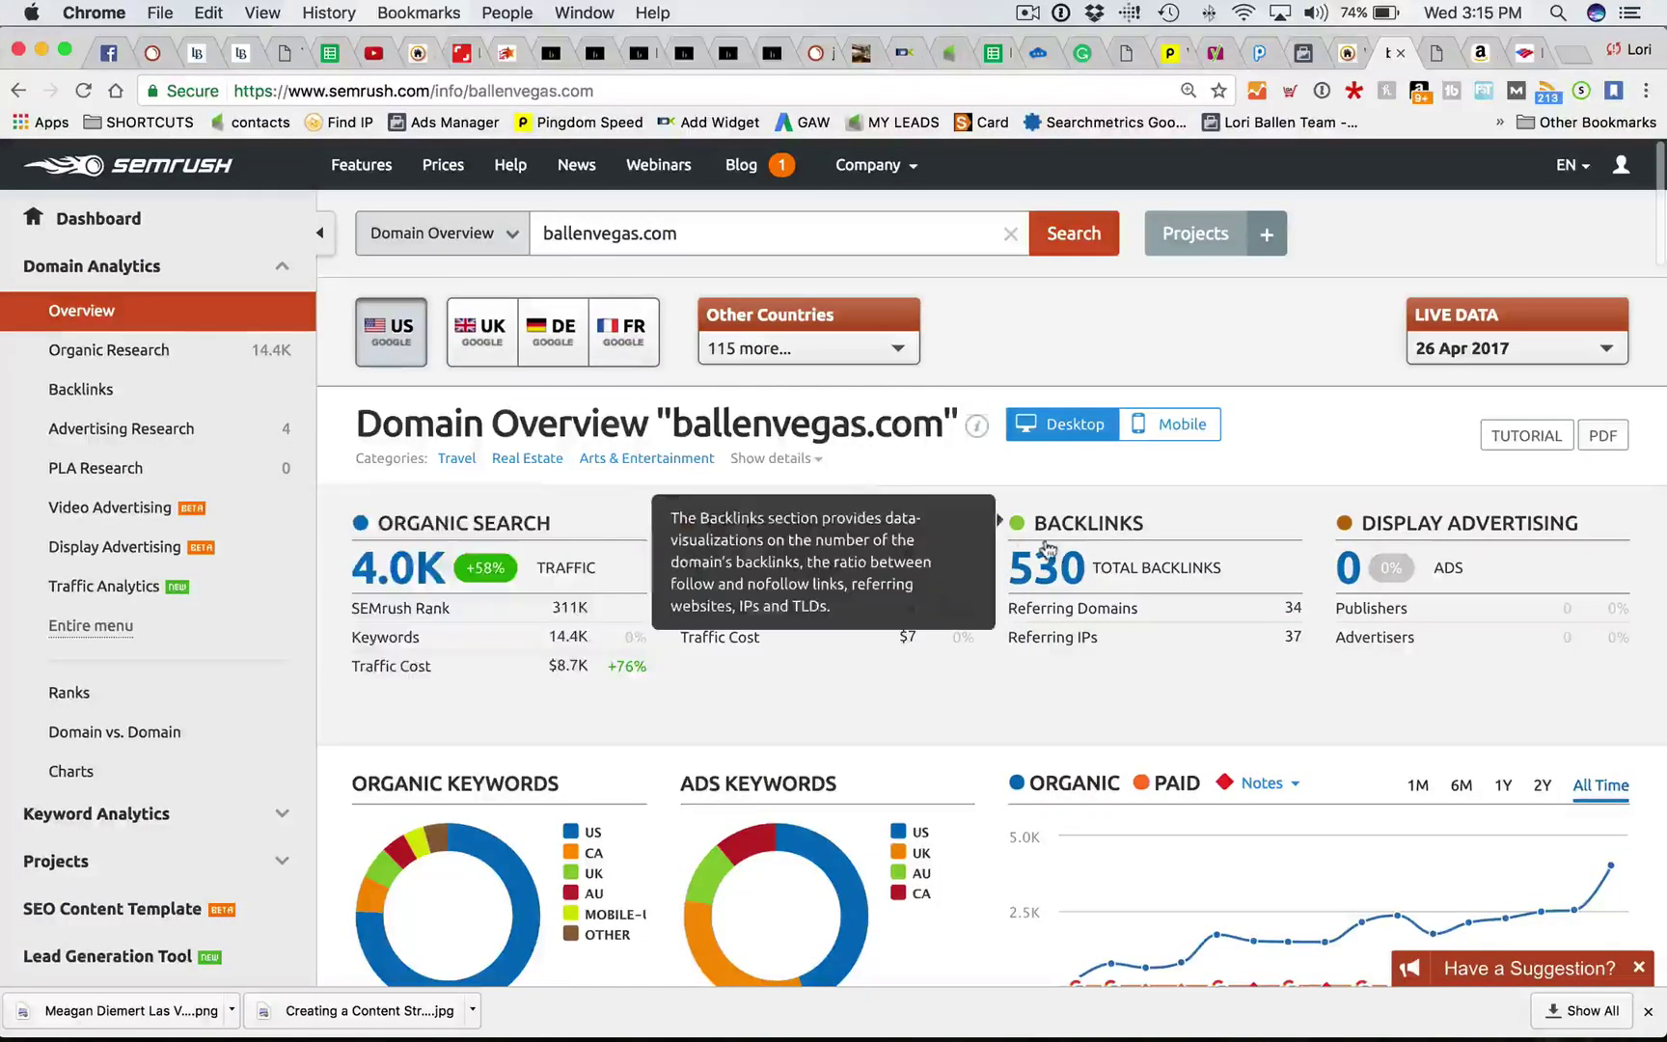
pyautogui.scroll(-2, 857, 700)
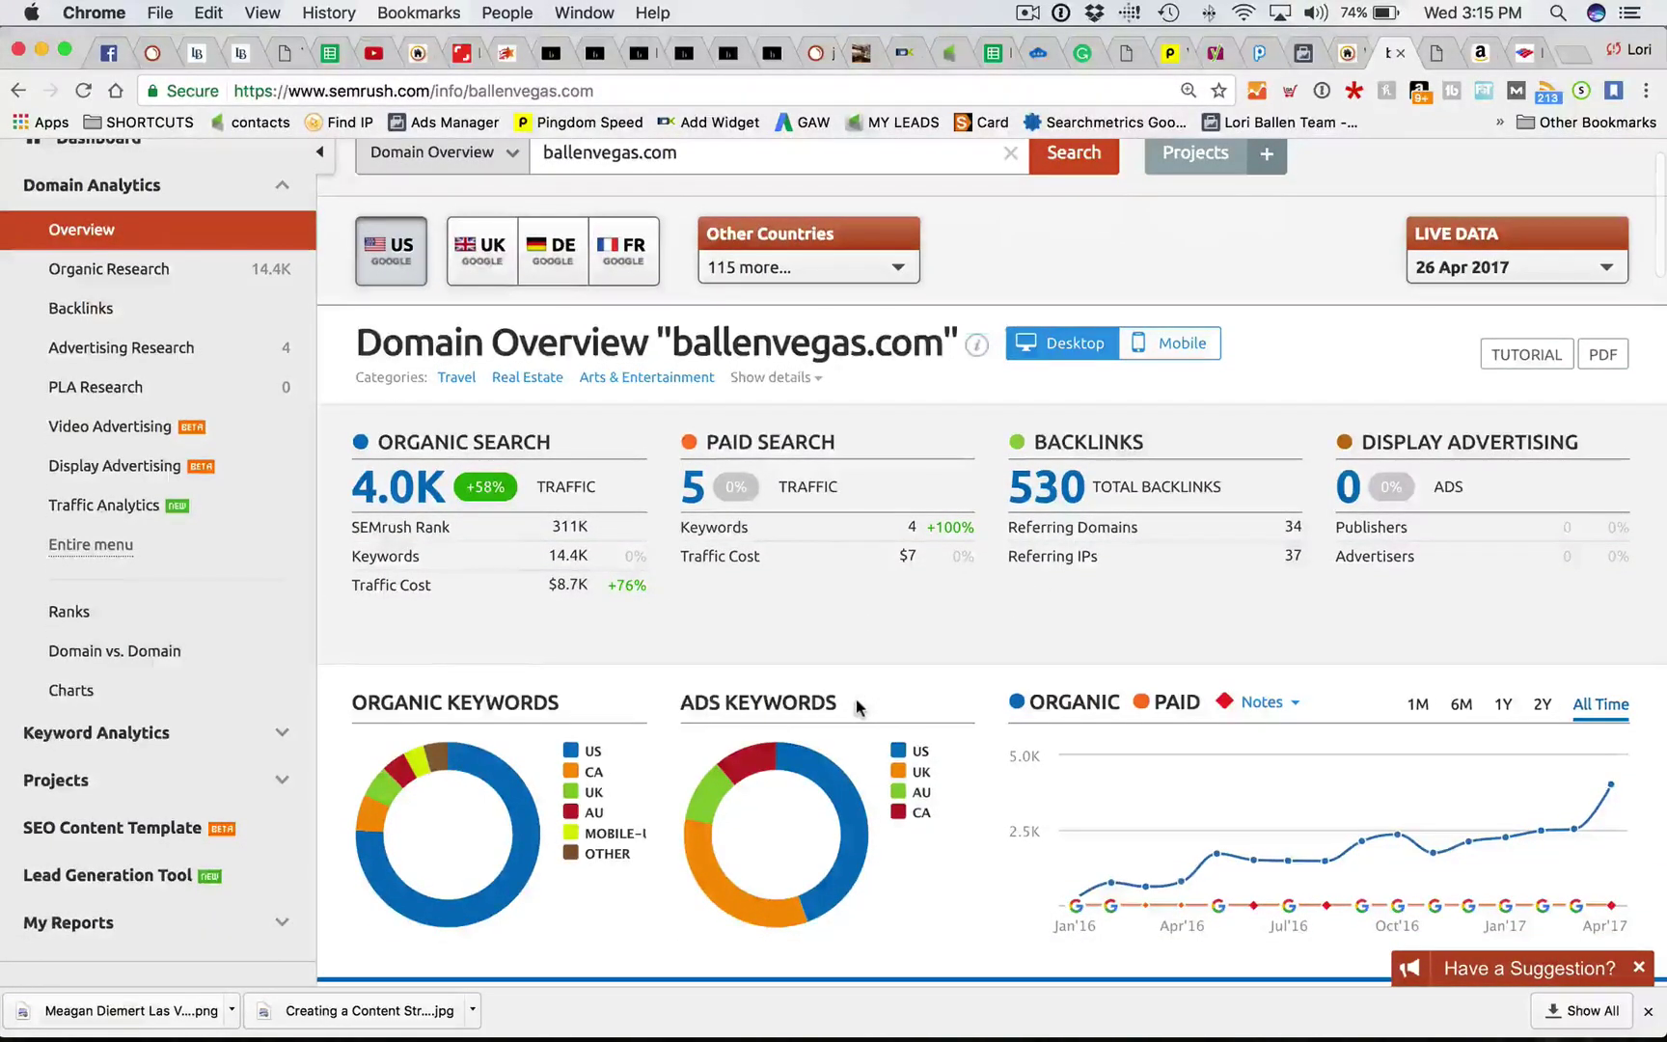
pyautogui.scroll(-1, 857, 705)
pyautogui.scroll(-2, 857, 707)
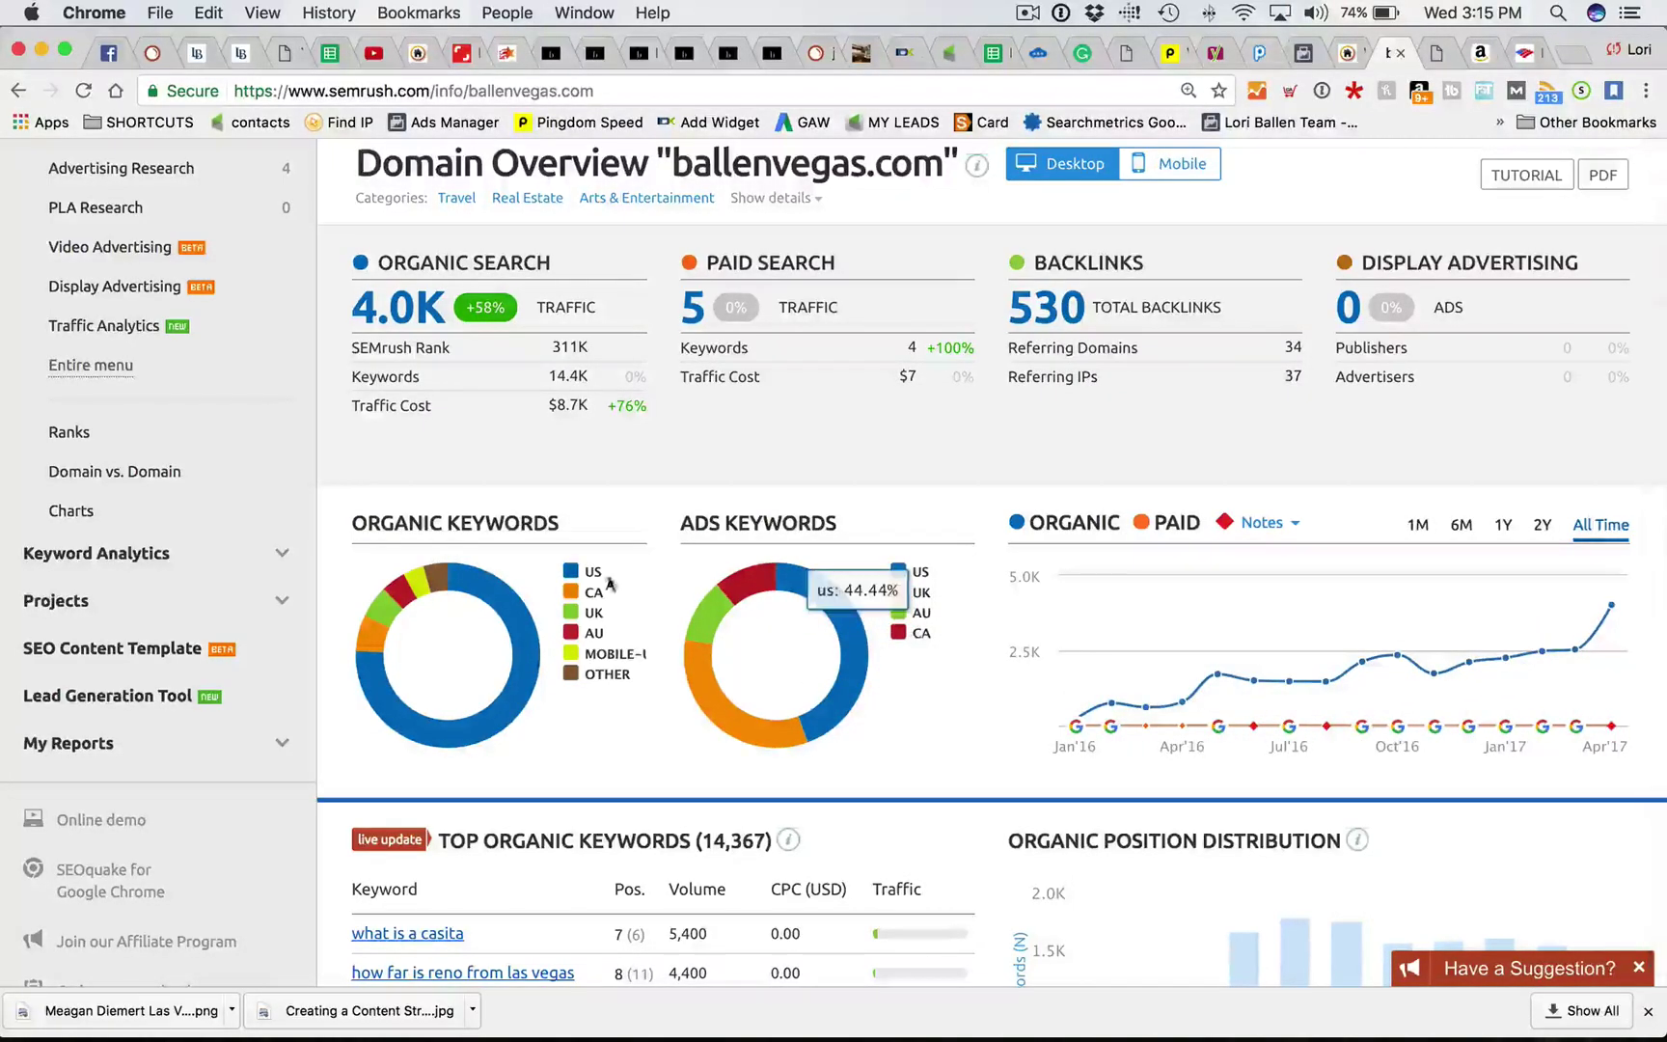
pyautogui.scroll(3, 781, 304)
pyautogui.scroll(2, 781, 304)
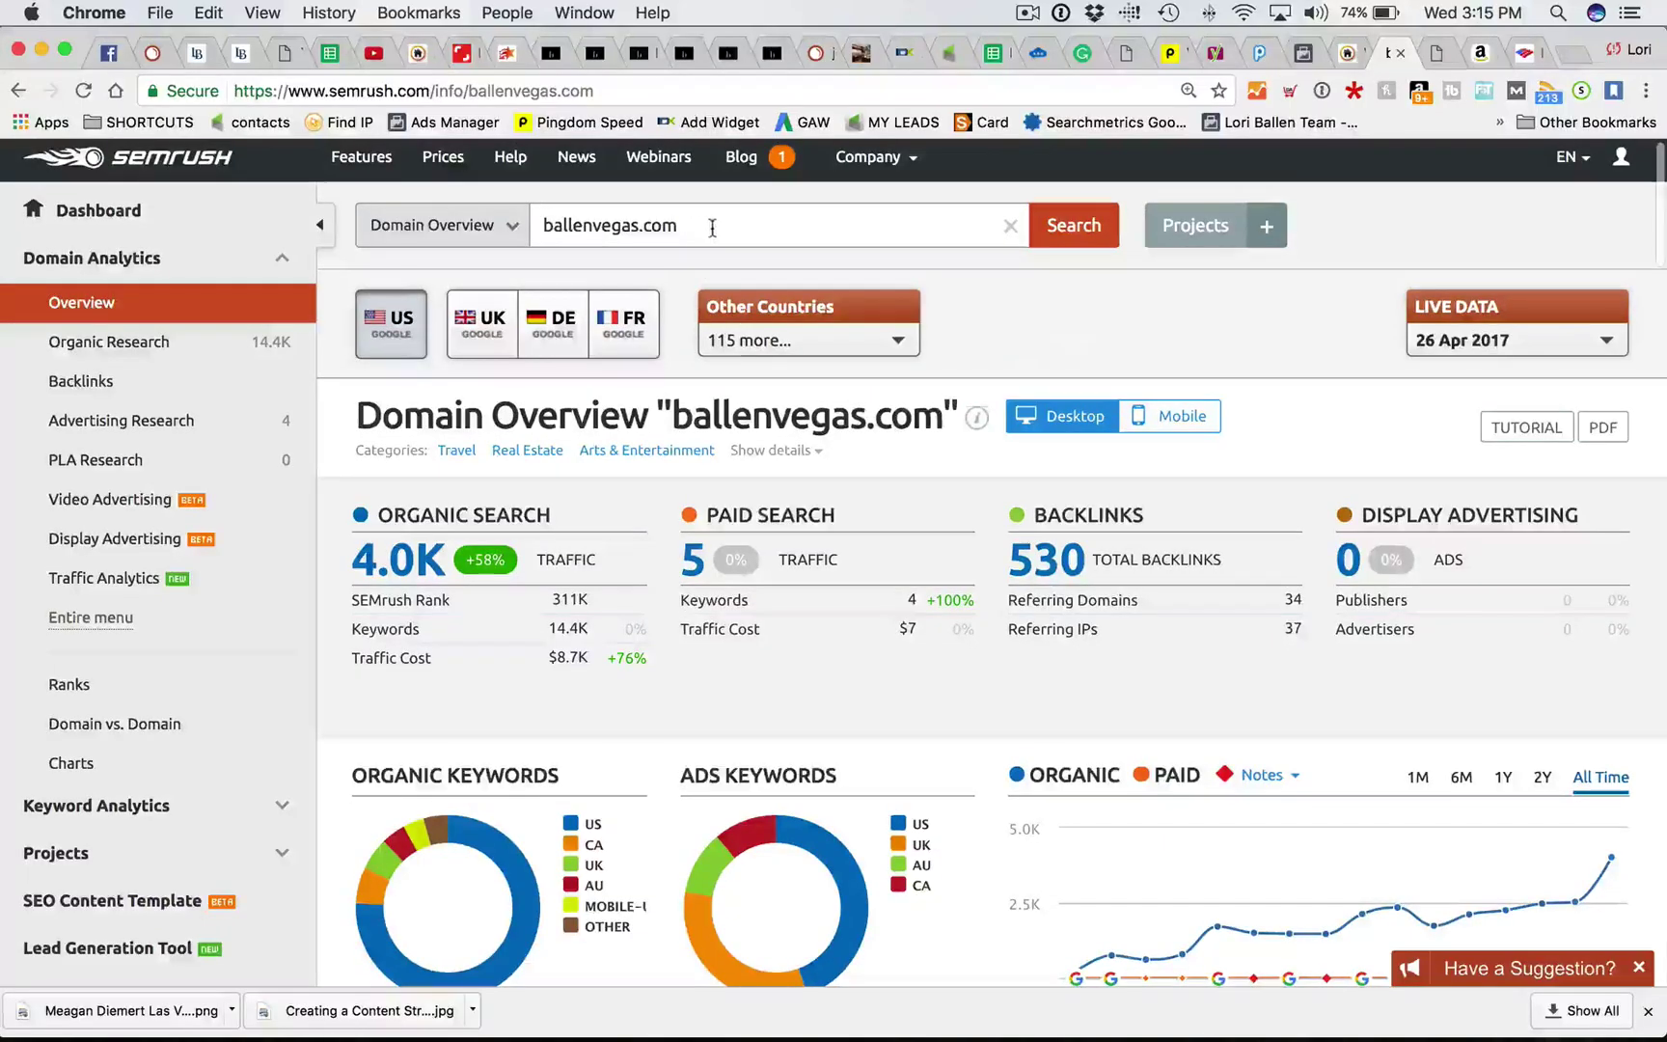
pyautogui.click(710, 223)
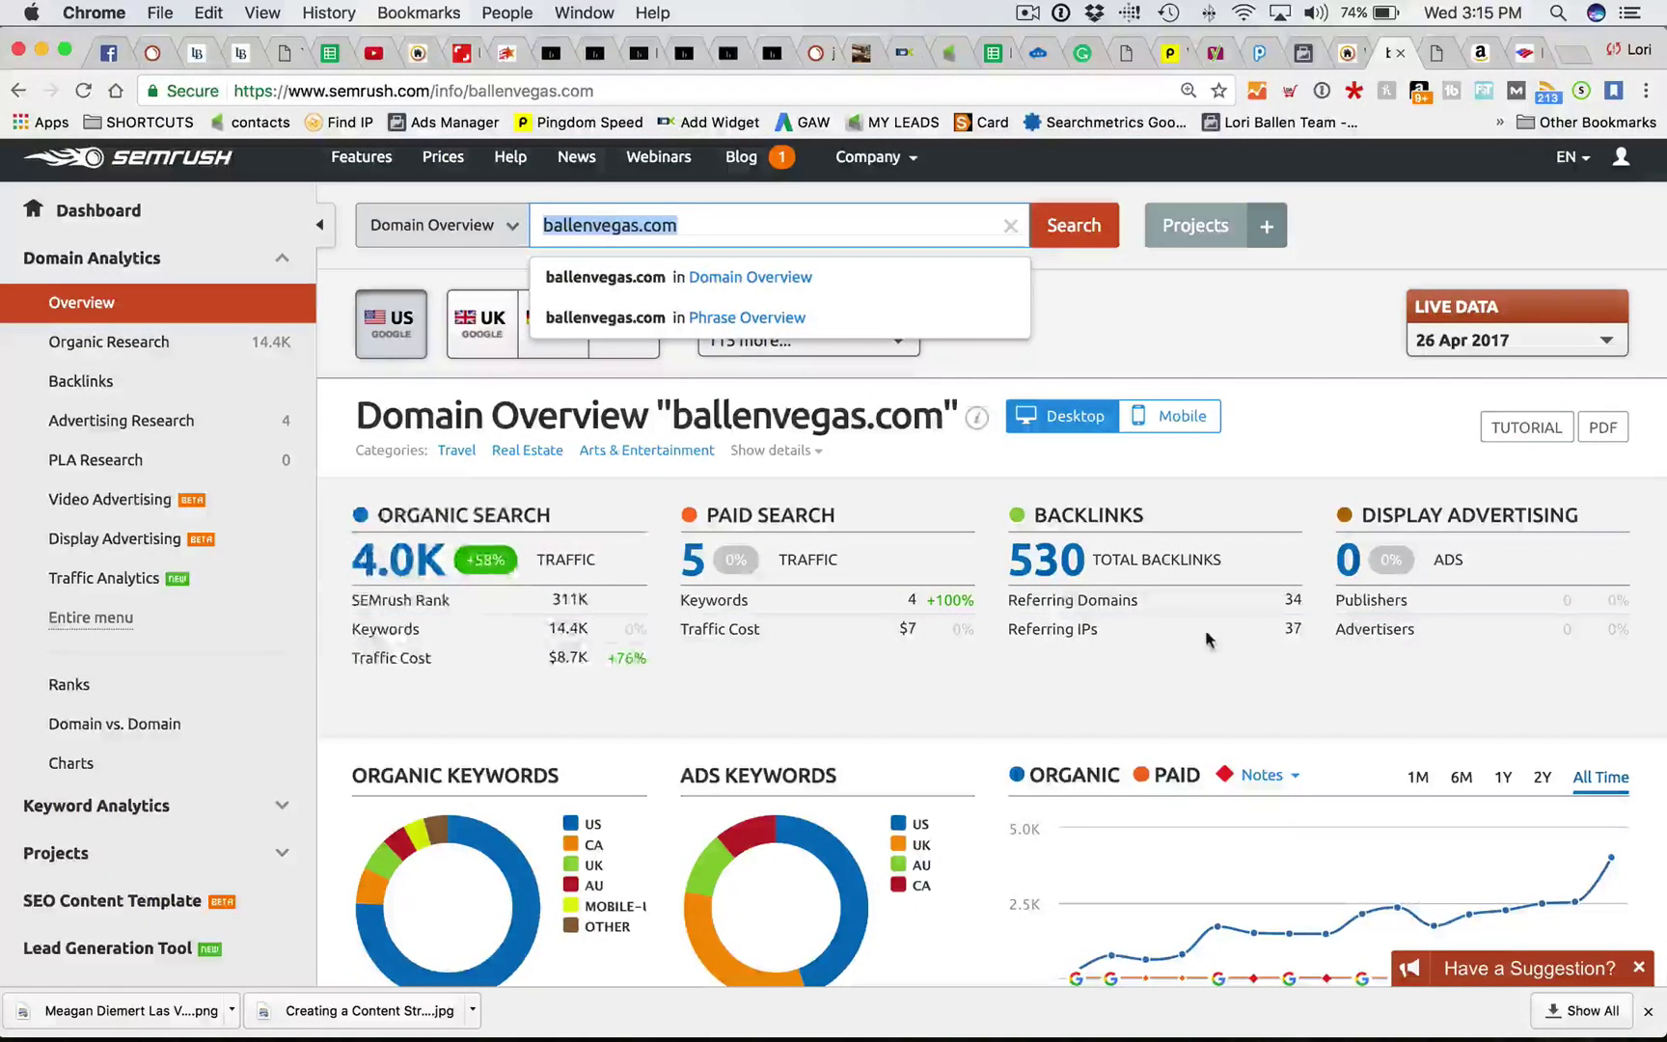
# Step: Open the full report of the top organic keywords for ballenvegas.com
pyautogui.scroll(-5, 1202, 633)
pyautogui.scroll(-6, 1204, 637)
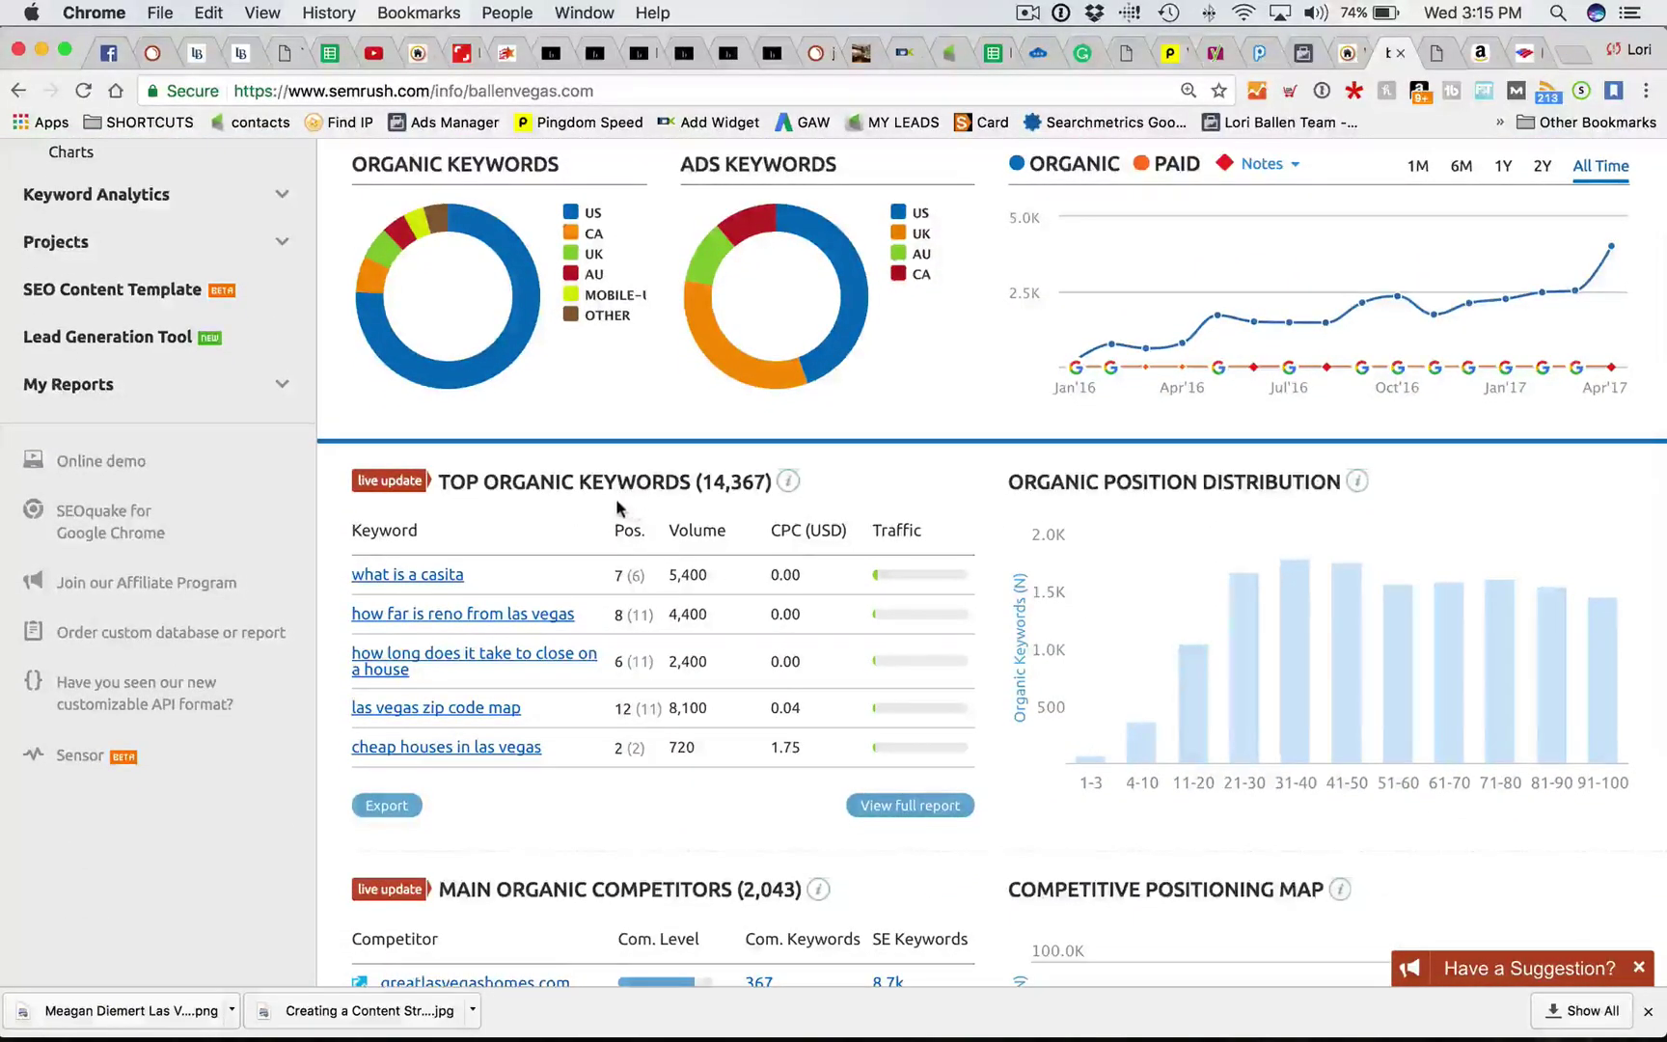
pyautogui.scroll(-1, 444, 530)
pyautogui.scroll(-1, 723, 487)
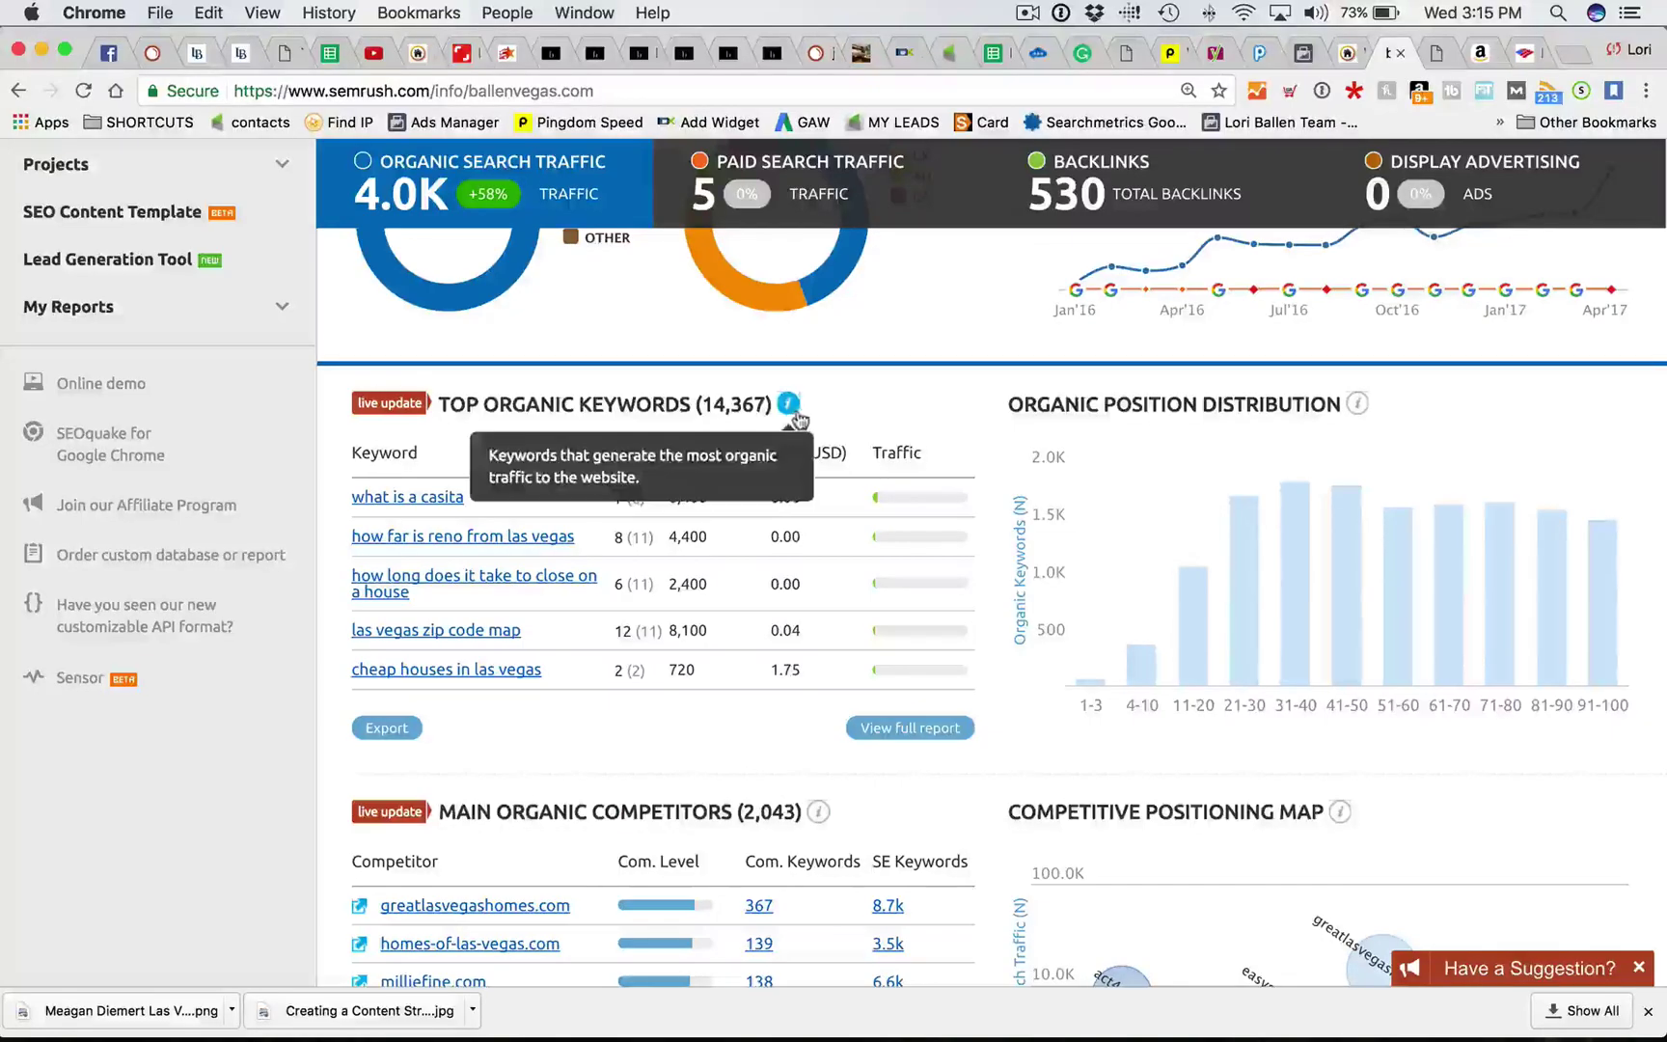
pyautogui.click(924, 738)
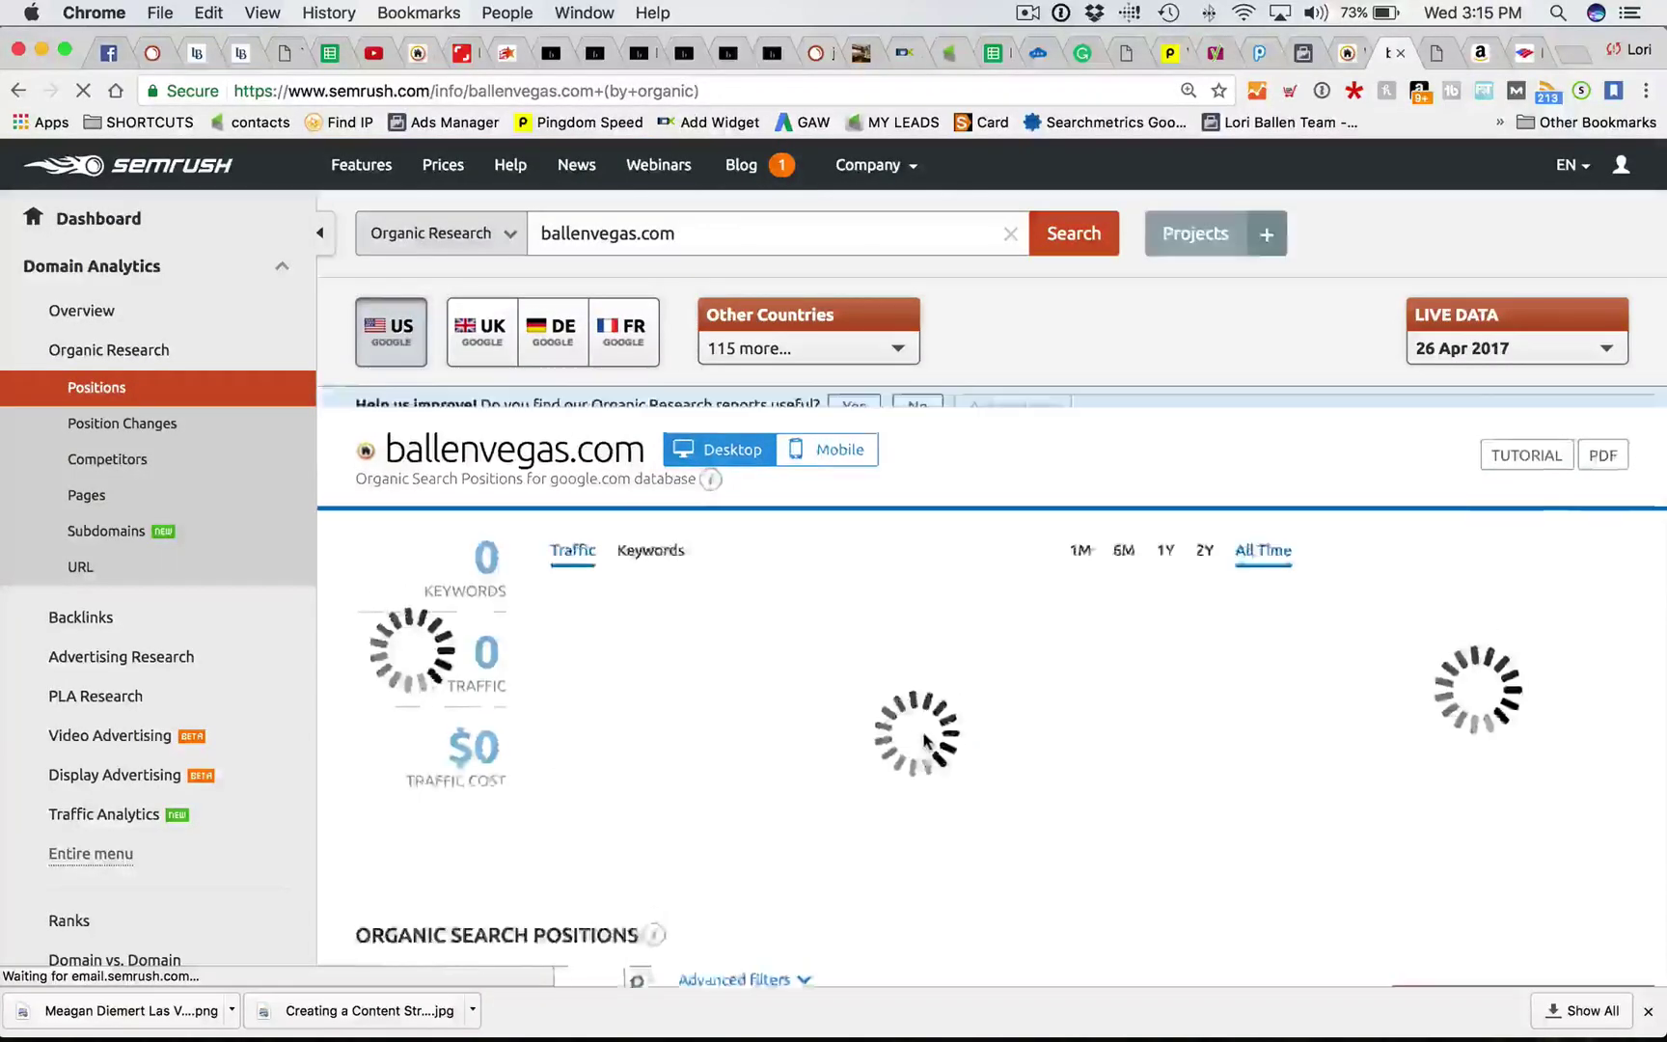
# Step: Sort the organic search positions table by traffic percentage in descending order
pyautogui.scroll(-10, 683, 690)
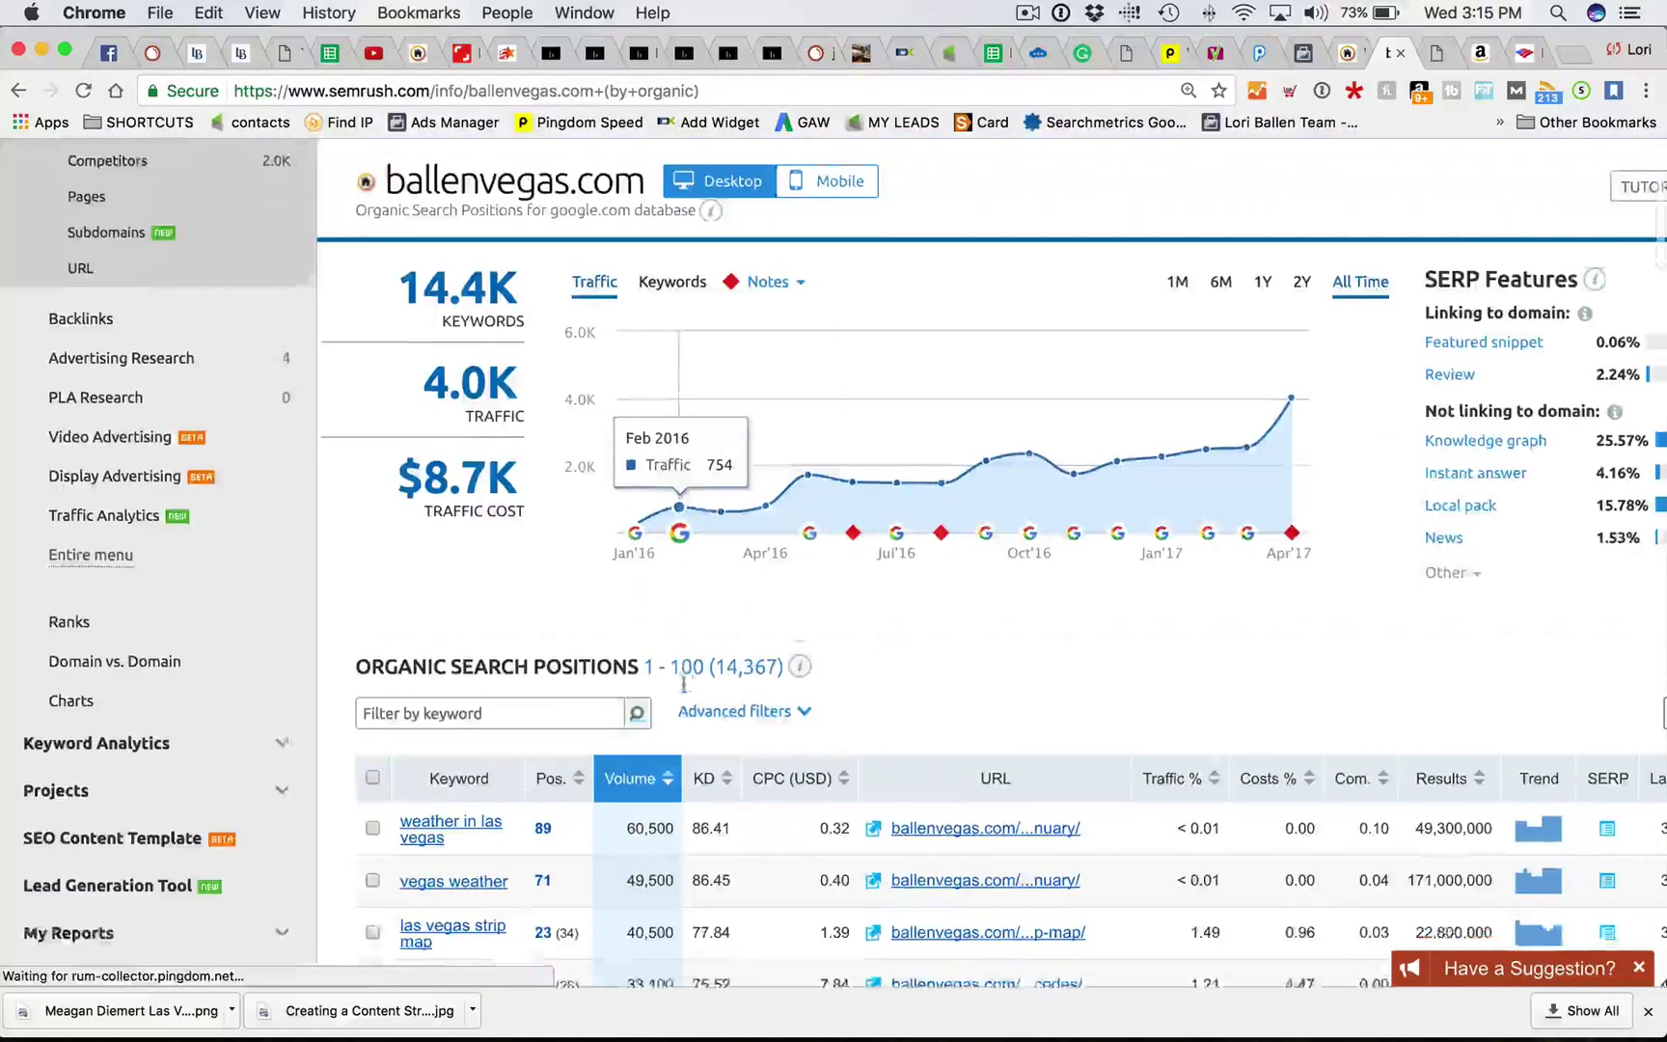
pyautogui.scroll(-1, 685, 686)
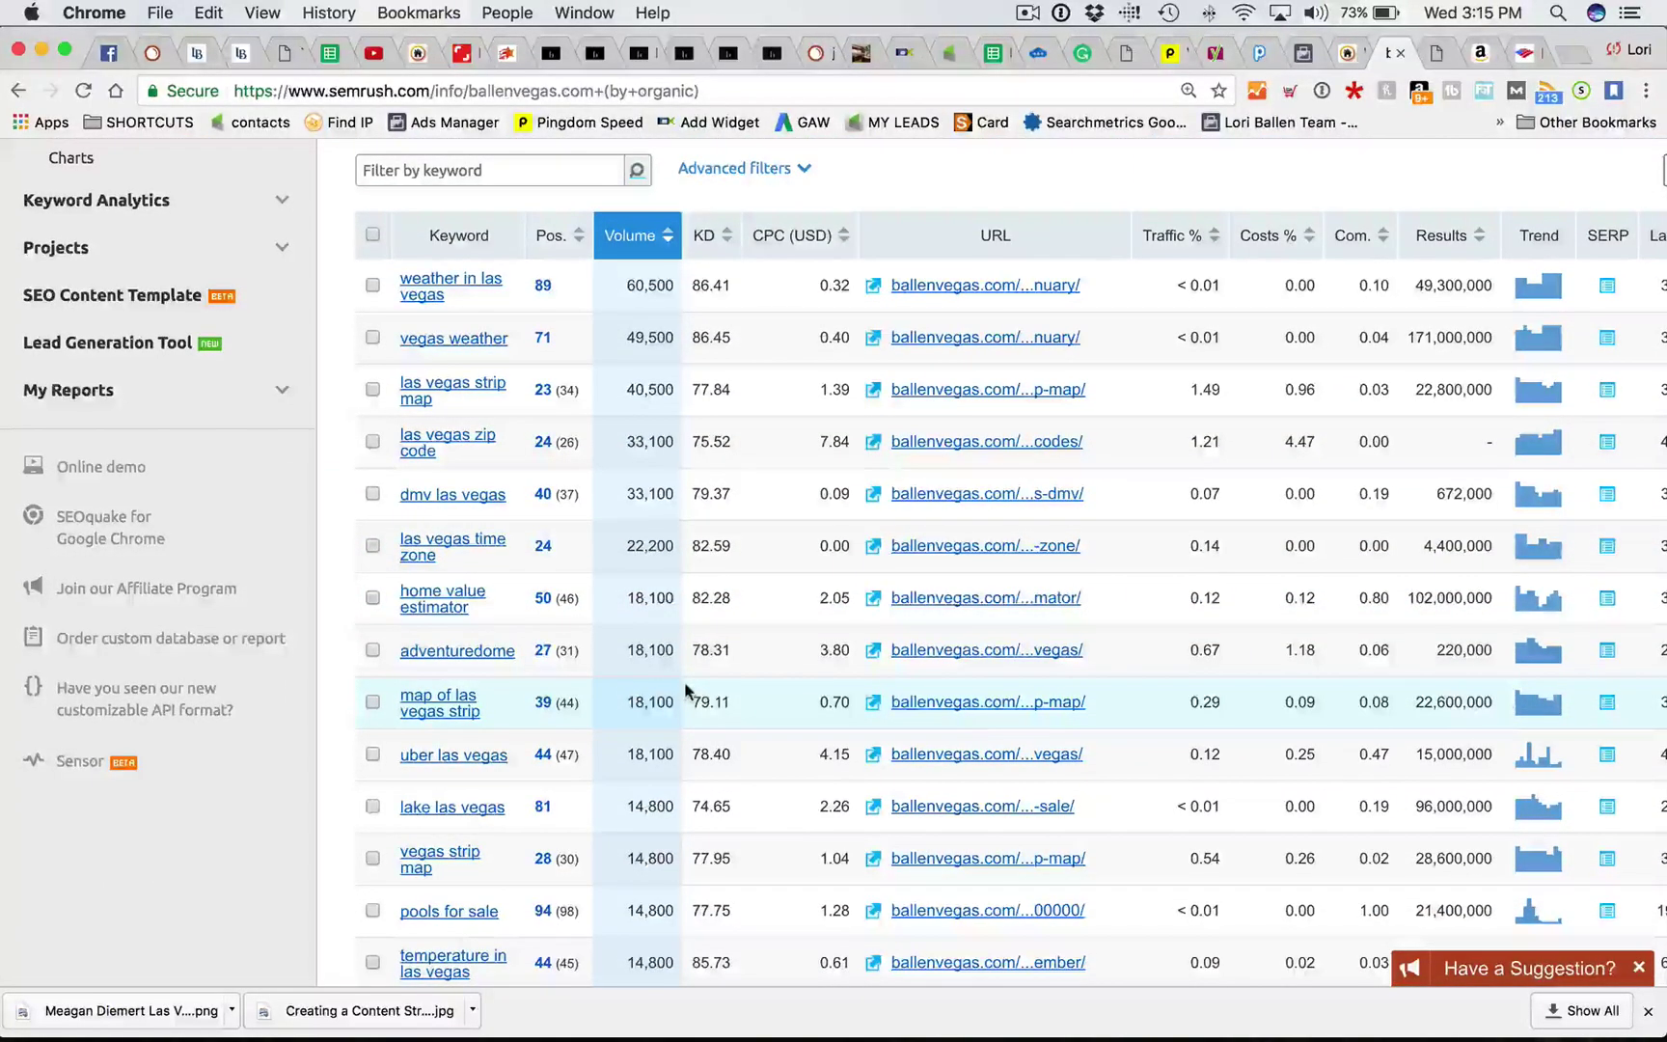
pyautogui.scroll(-1, 730, 700)
pyautogui.scroll(-1, 731, 704)
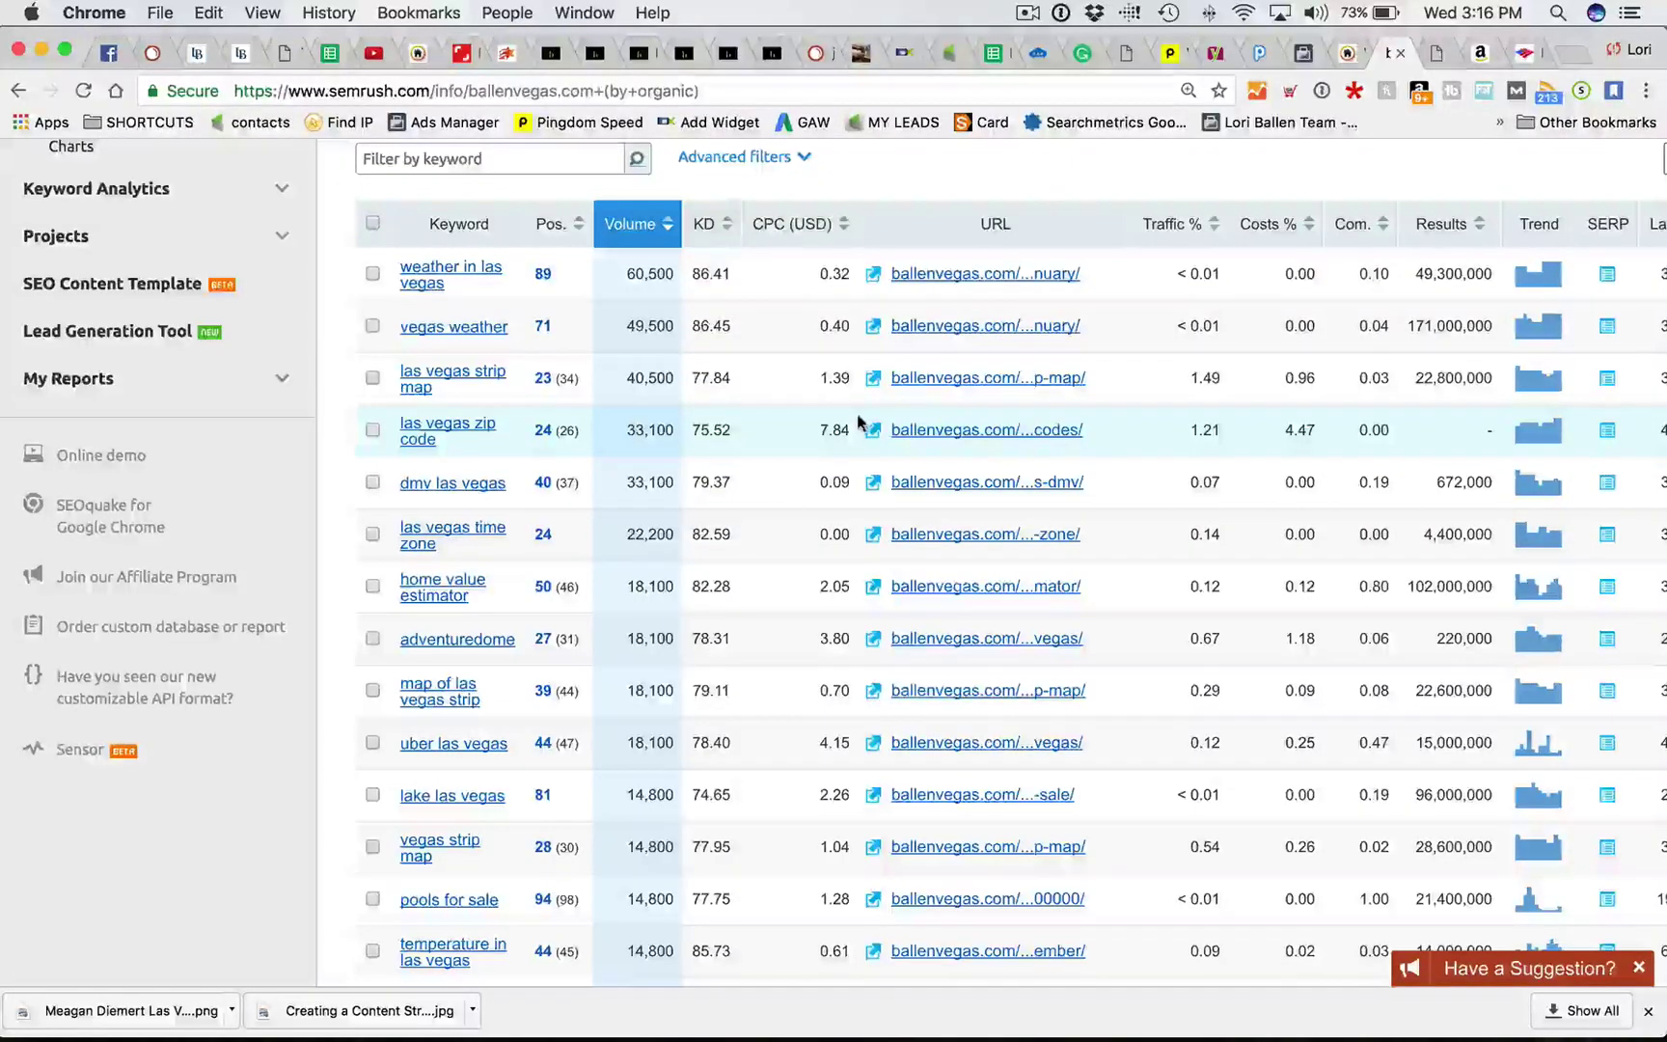
pyautogui.click(1192, 233)
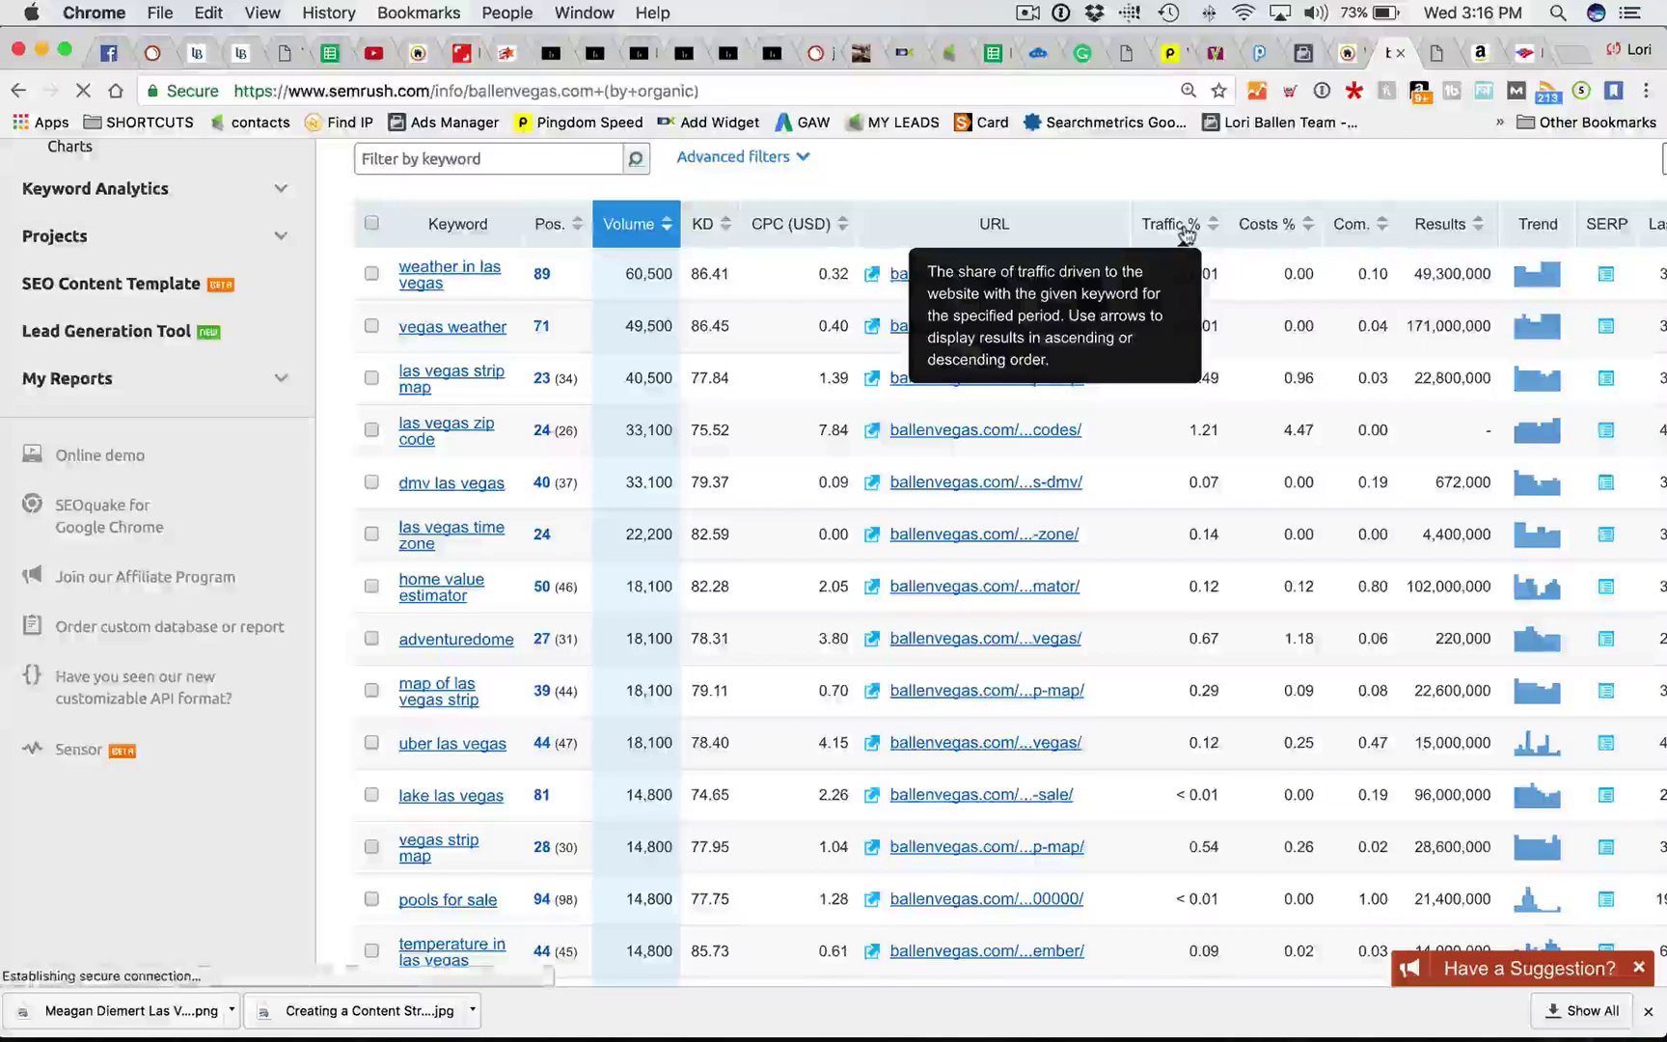
pyautogui.scroll(-5, 1100, 495)
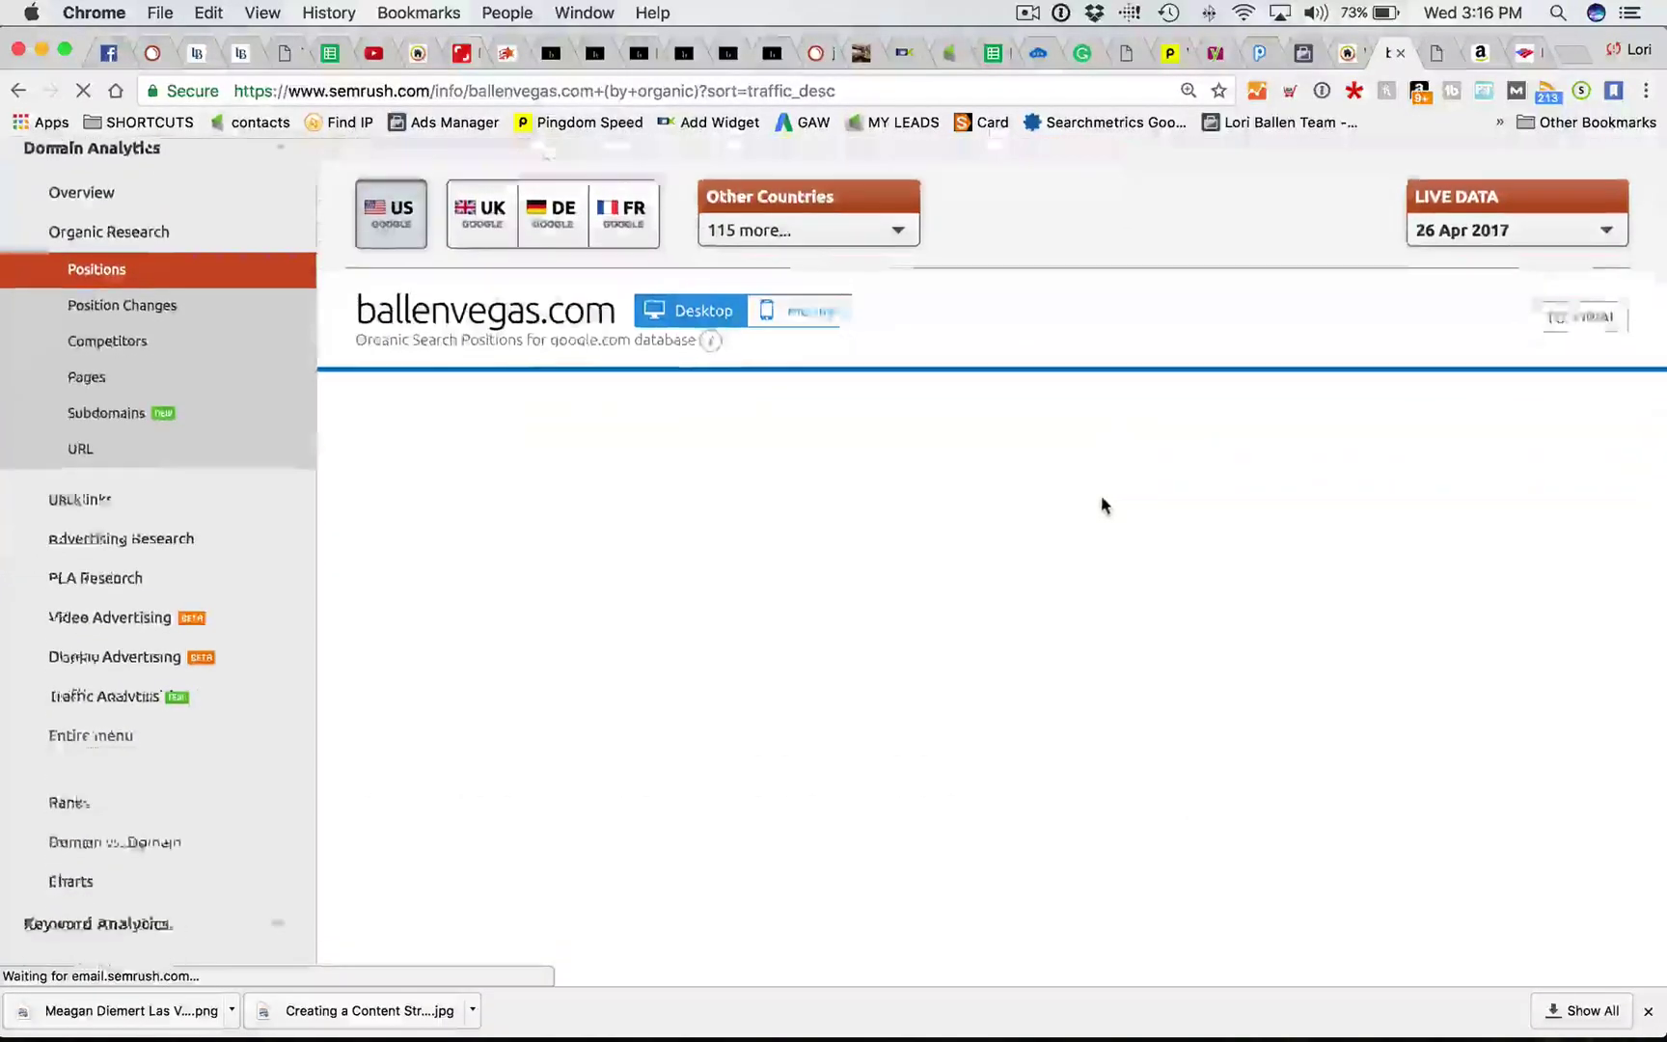
pyautogui.scroll(-10, 1100, 513)
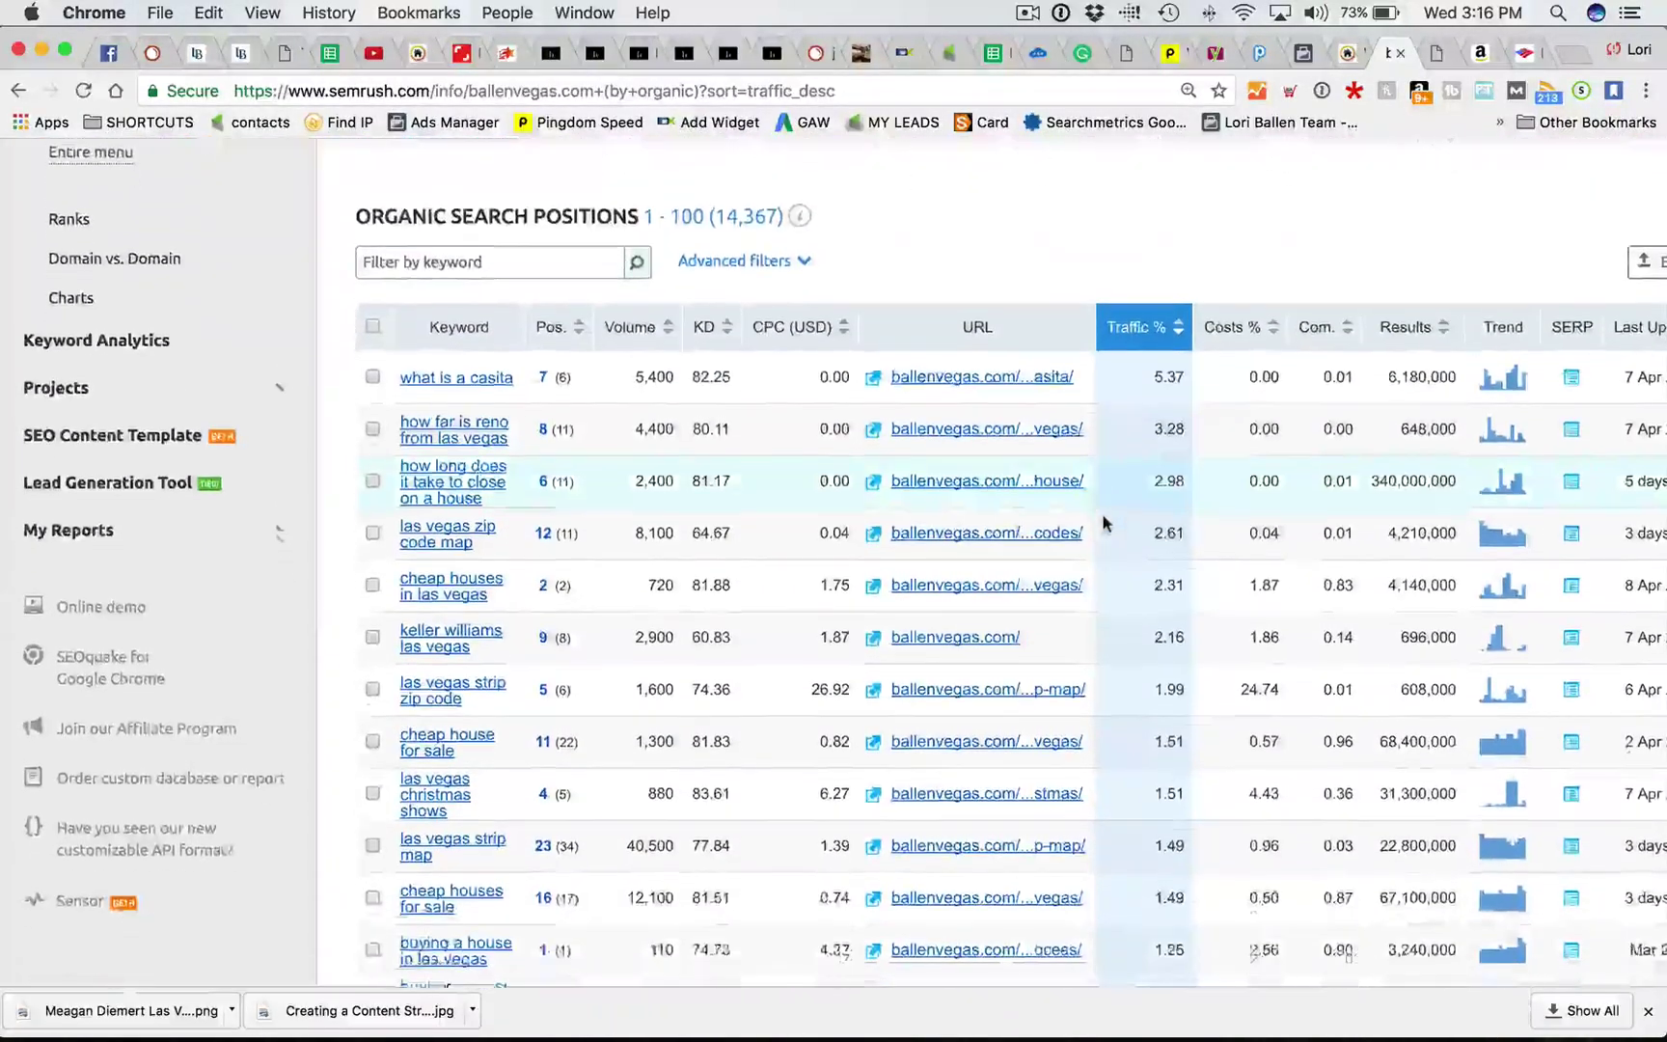
# Step: Examine the position, search volume and traffic share of the keywords bringing ballenvegas.com the most traffic
pyautogui.scroll(-1, 1103, 522)
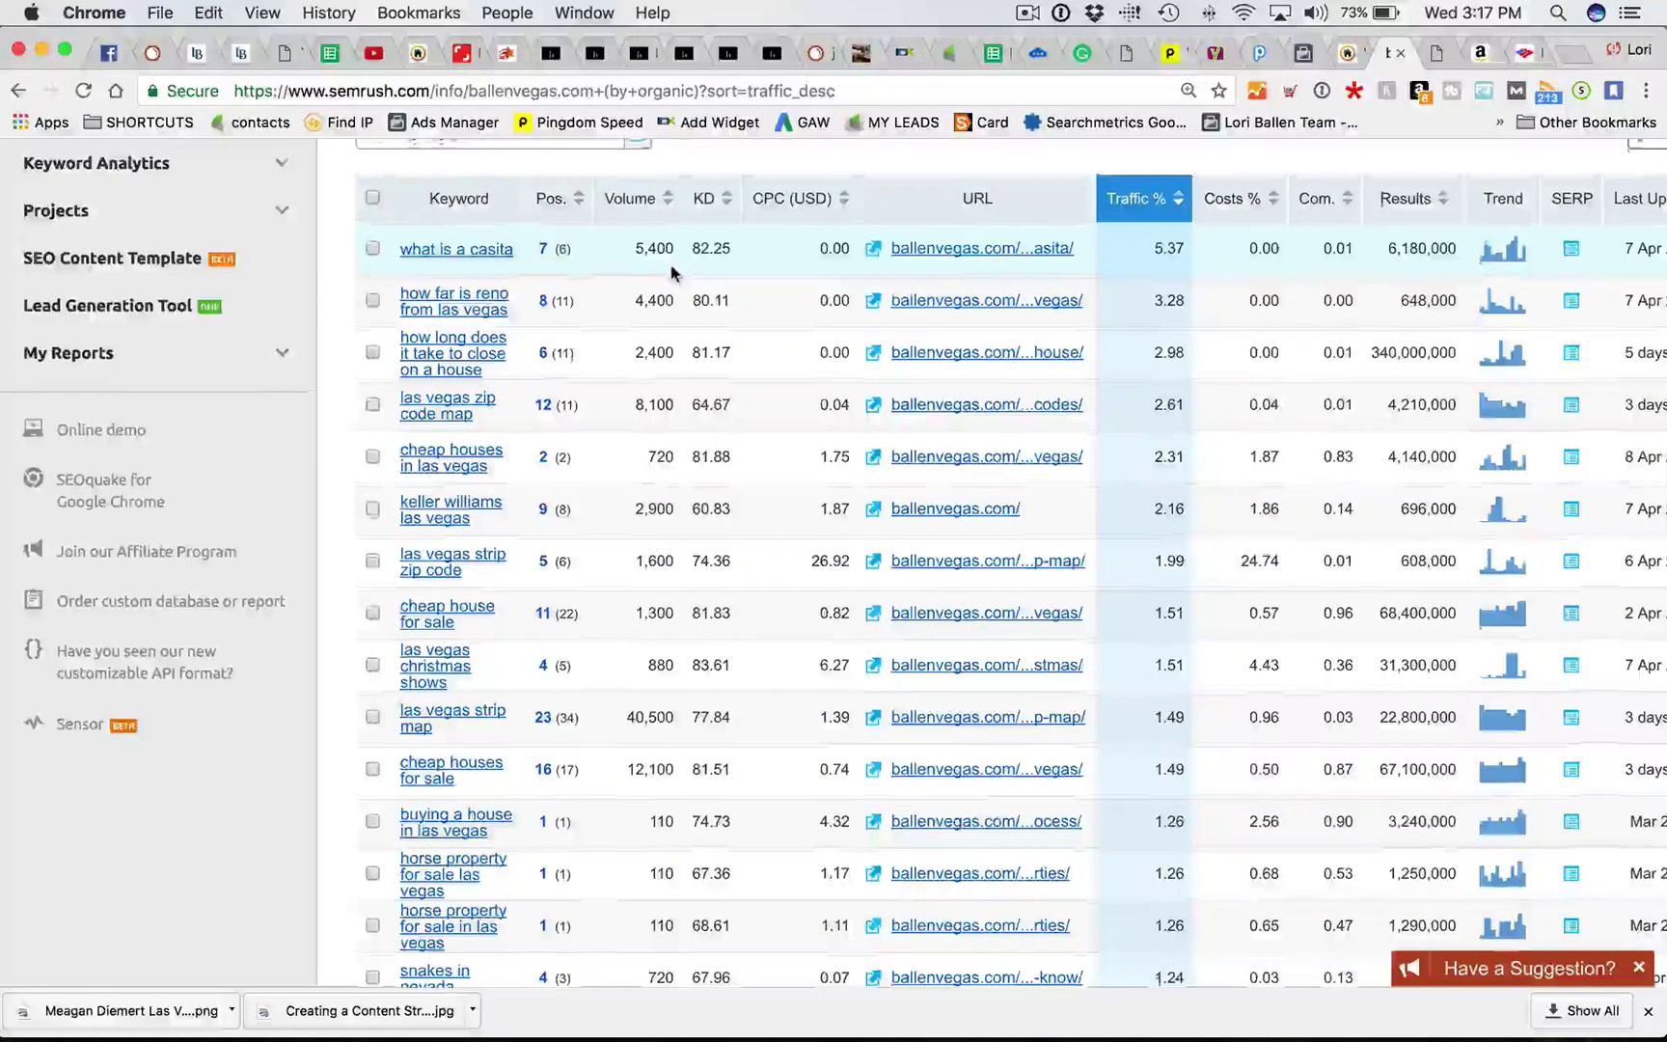
pyautogui.scroll(5, 673, 273)
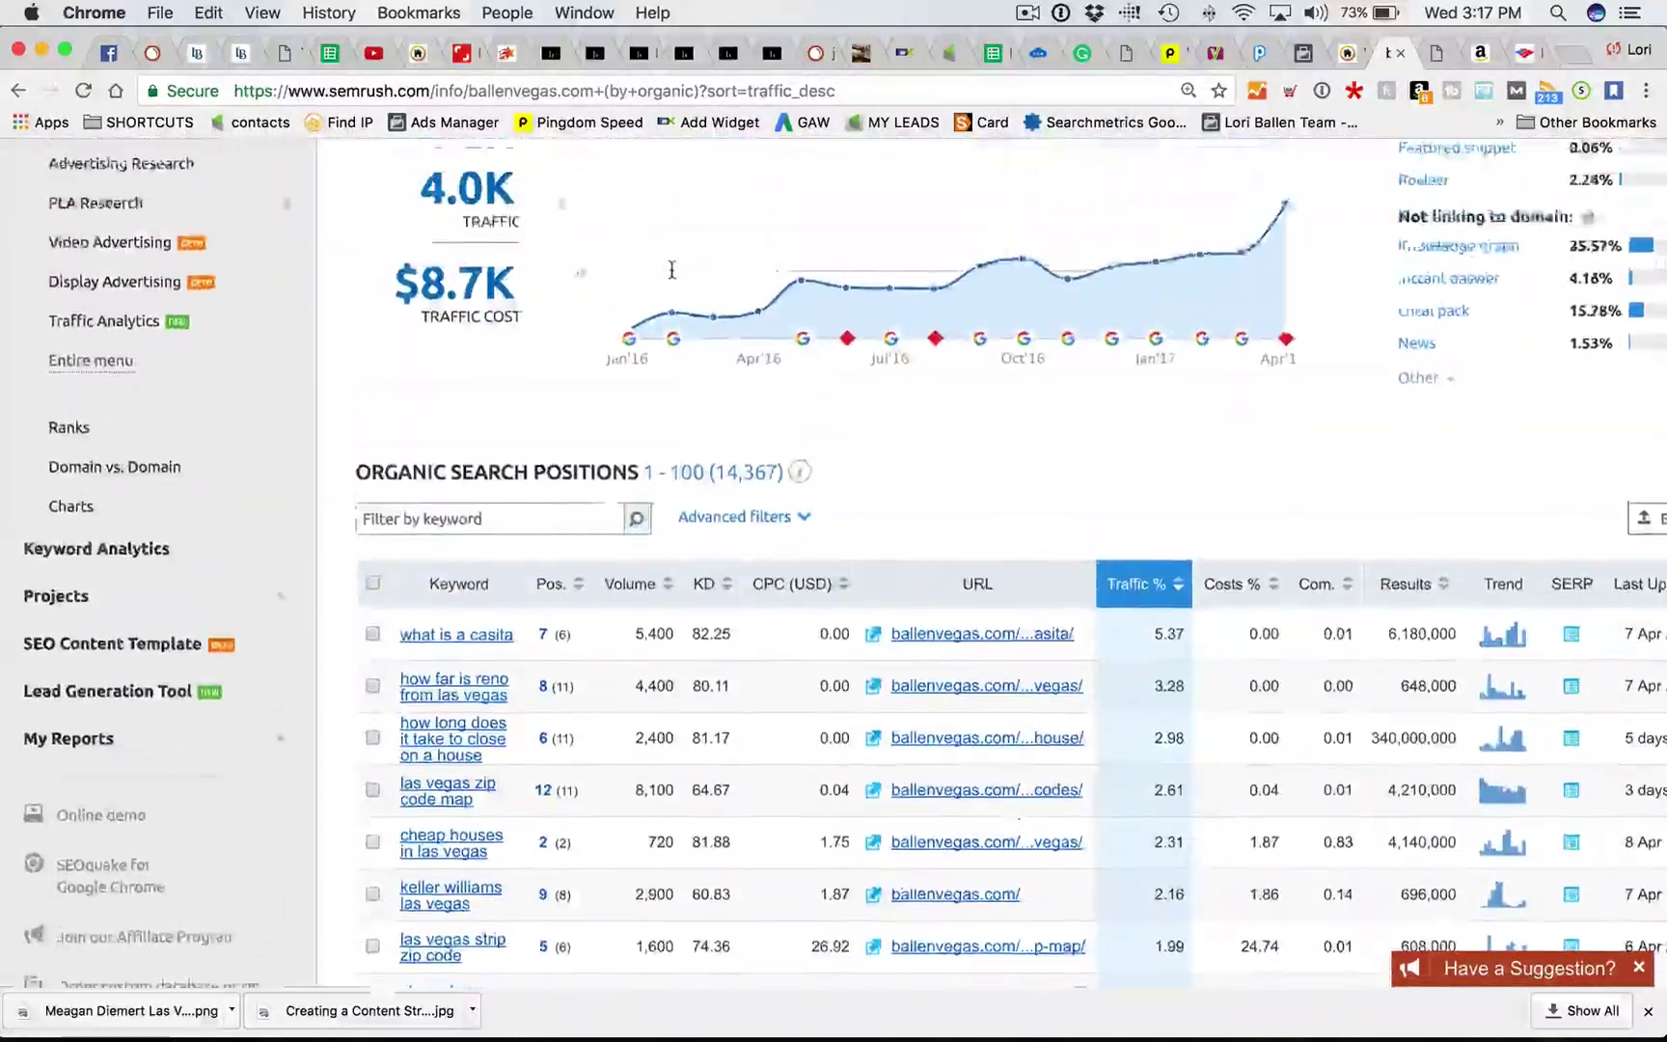
pyautogui.scroll(3, 670, 270)
pyautogui.scroll(-7, 733, 338)
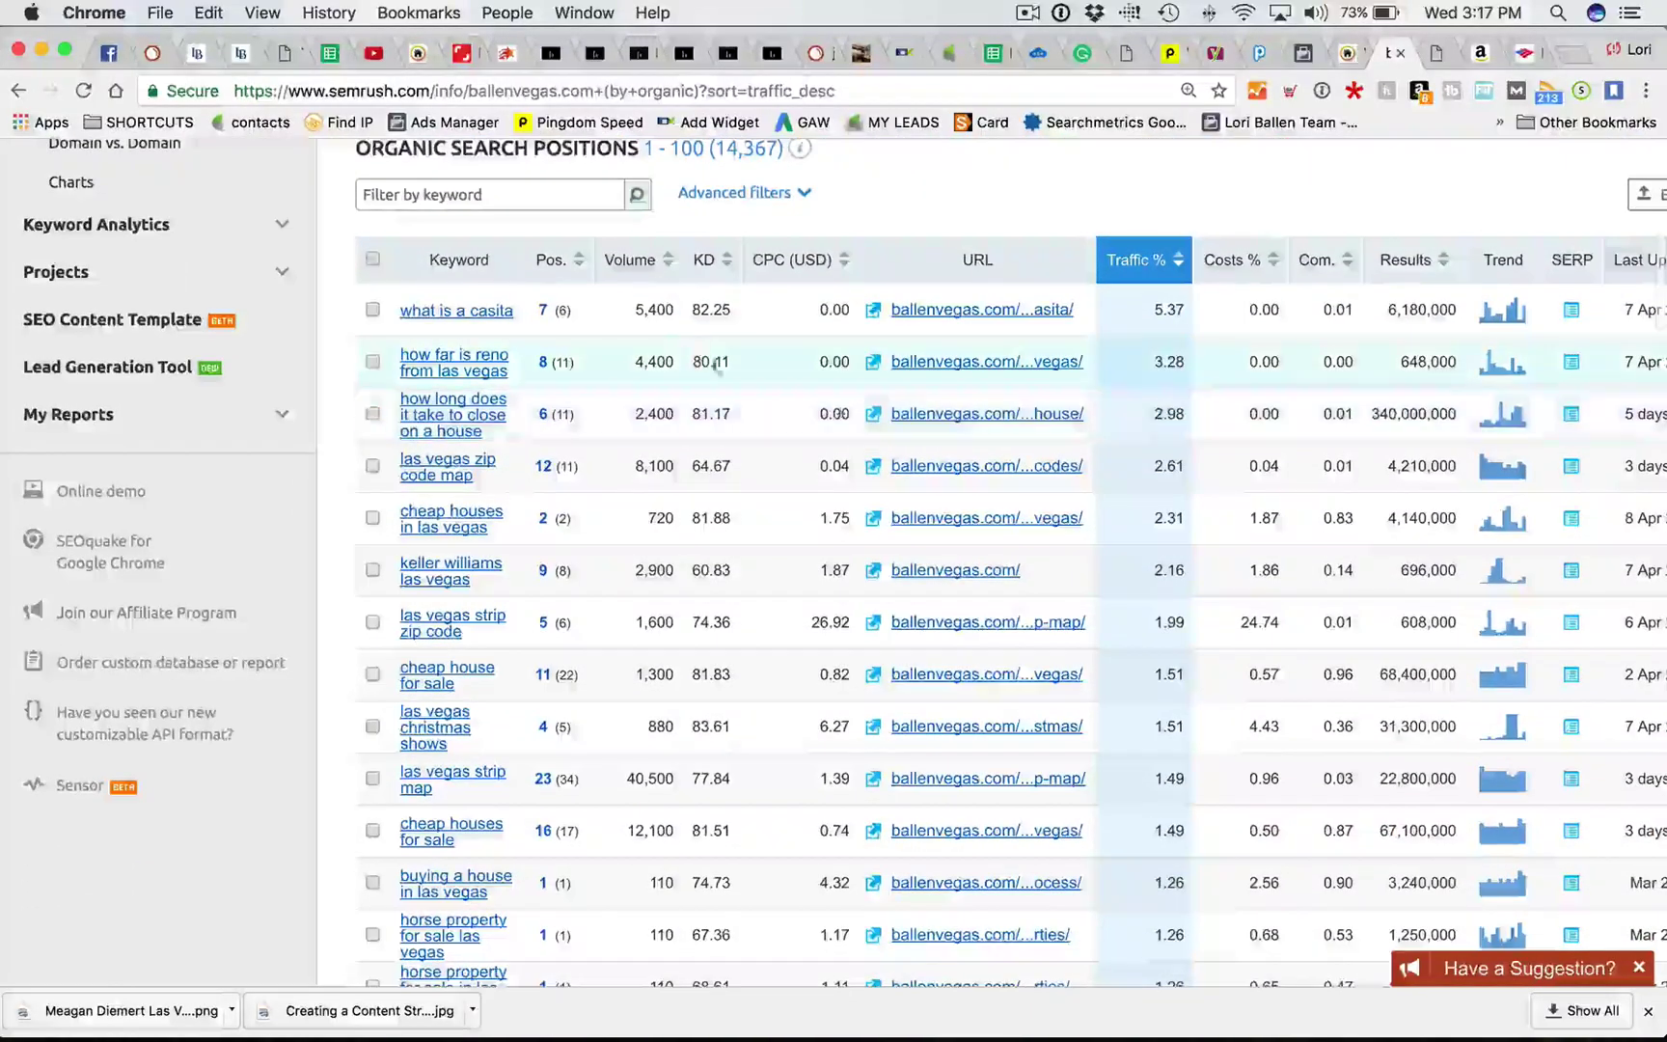
pyautogui.scroll(-1, 752, 376)
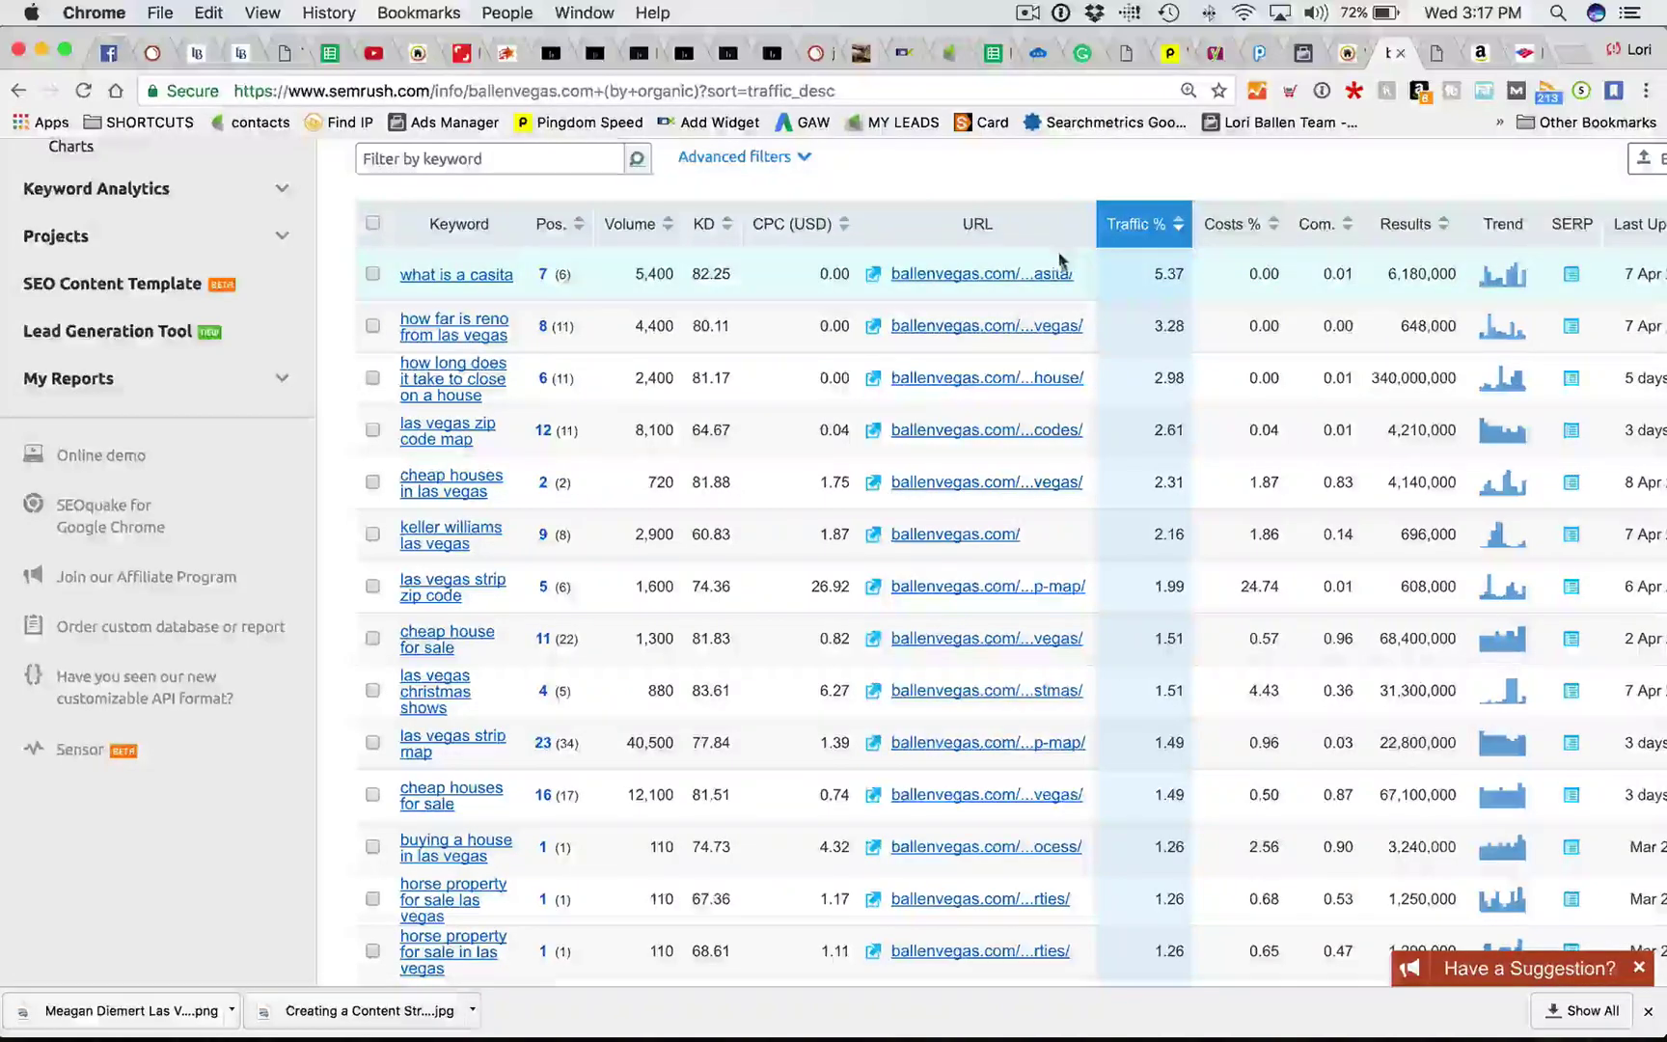
pyautogui.scroll(-2, 1051, 300)
pyautogui.scroll(-2, 1051, 300)
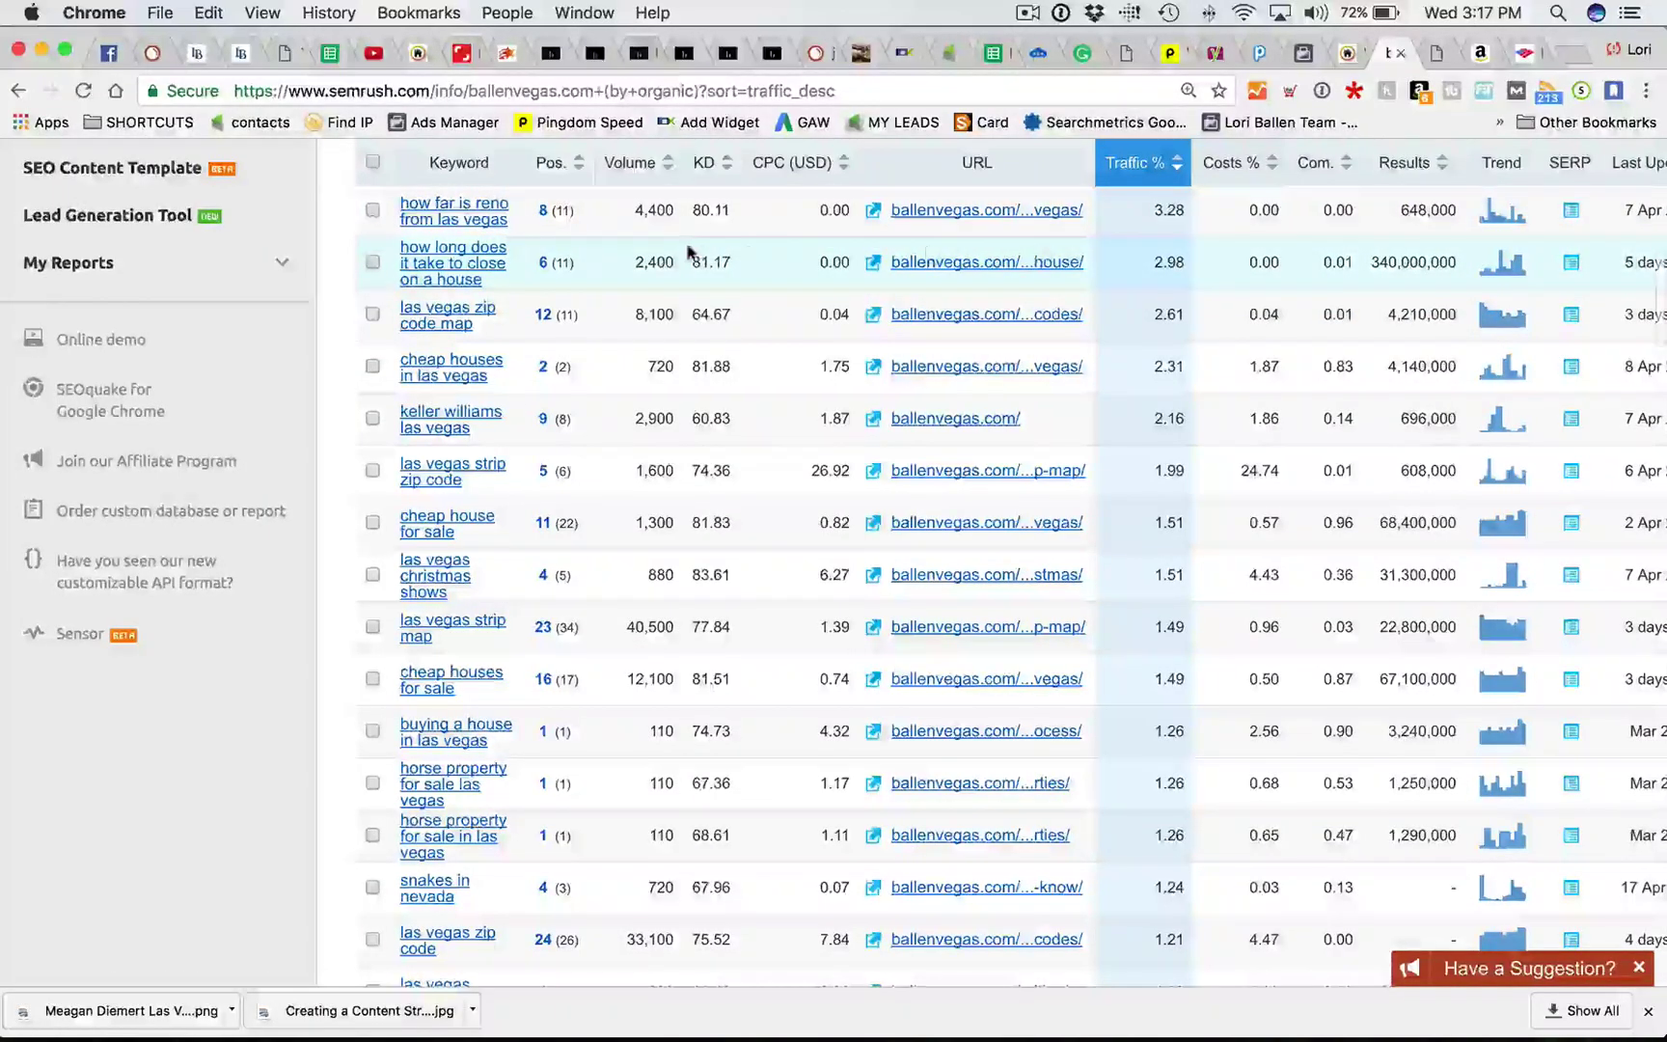
pyautogui.scroll(-1, 1157, 255)
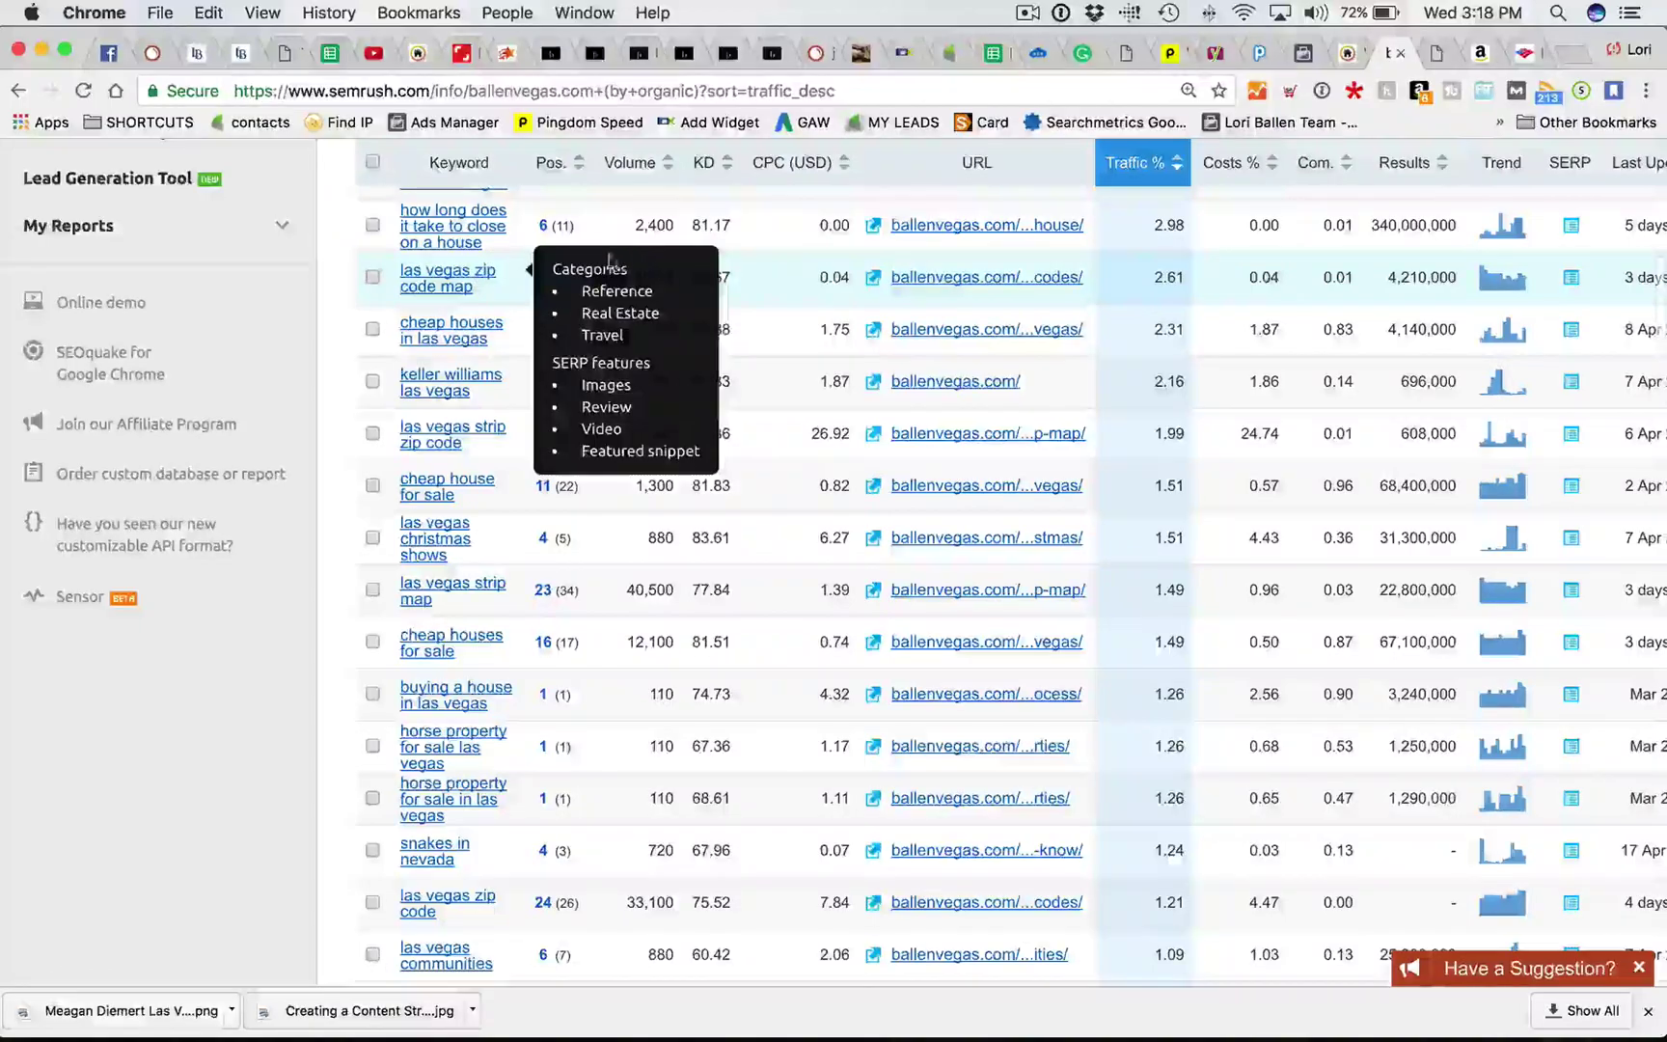
pyautogui.scroll(-1, 1030, 261)
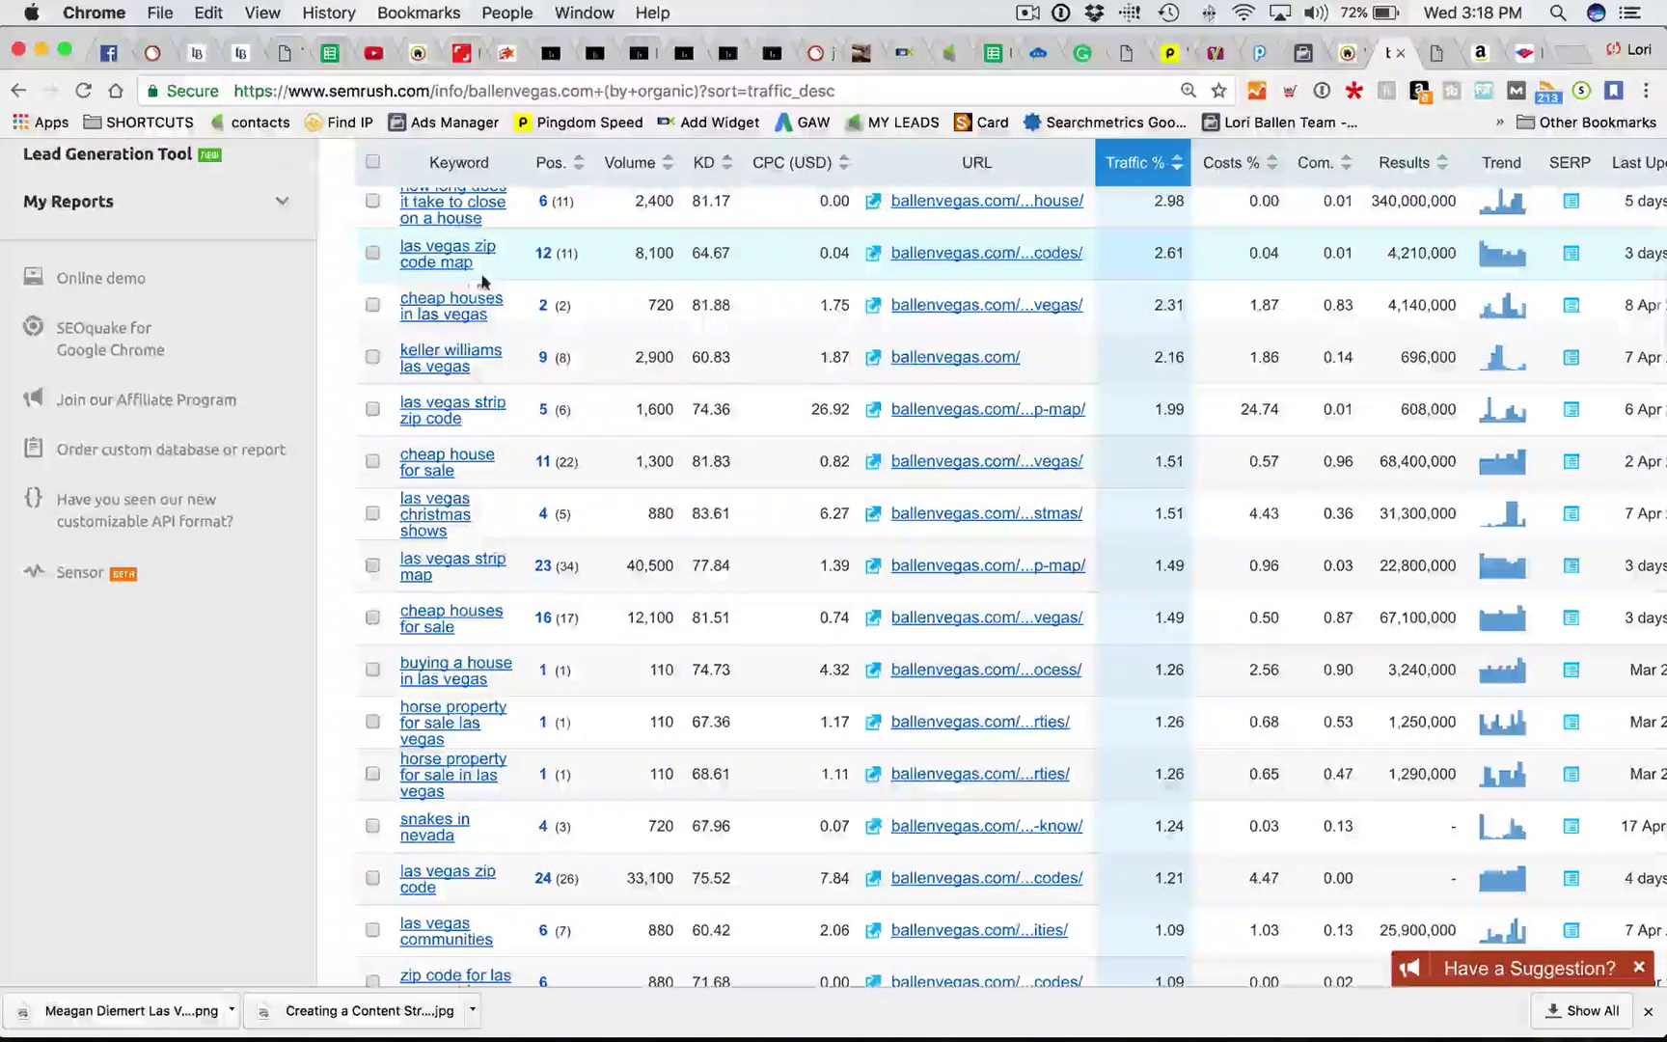
pyautogui.scroll(-1, 482, 294)
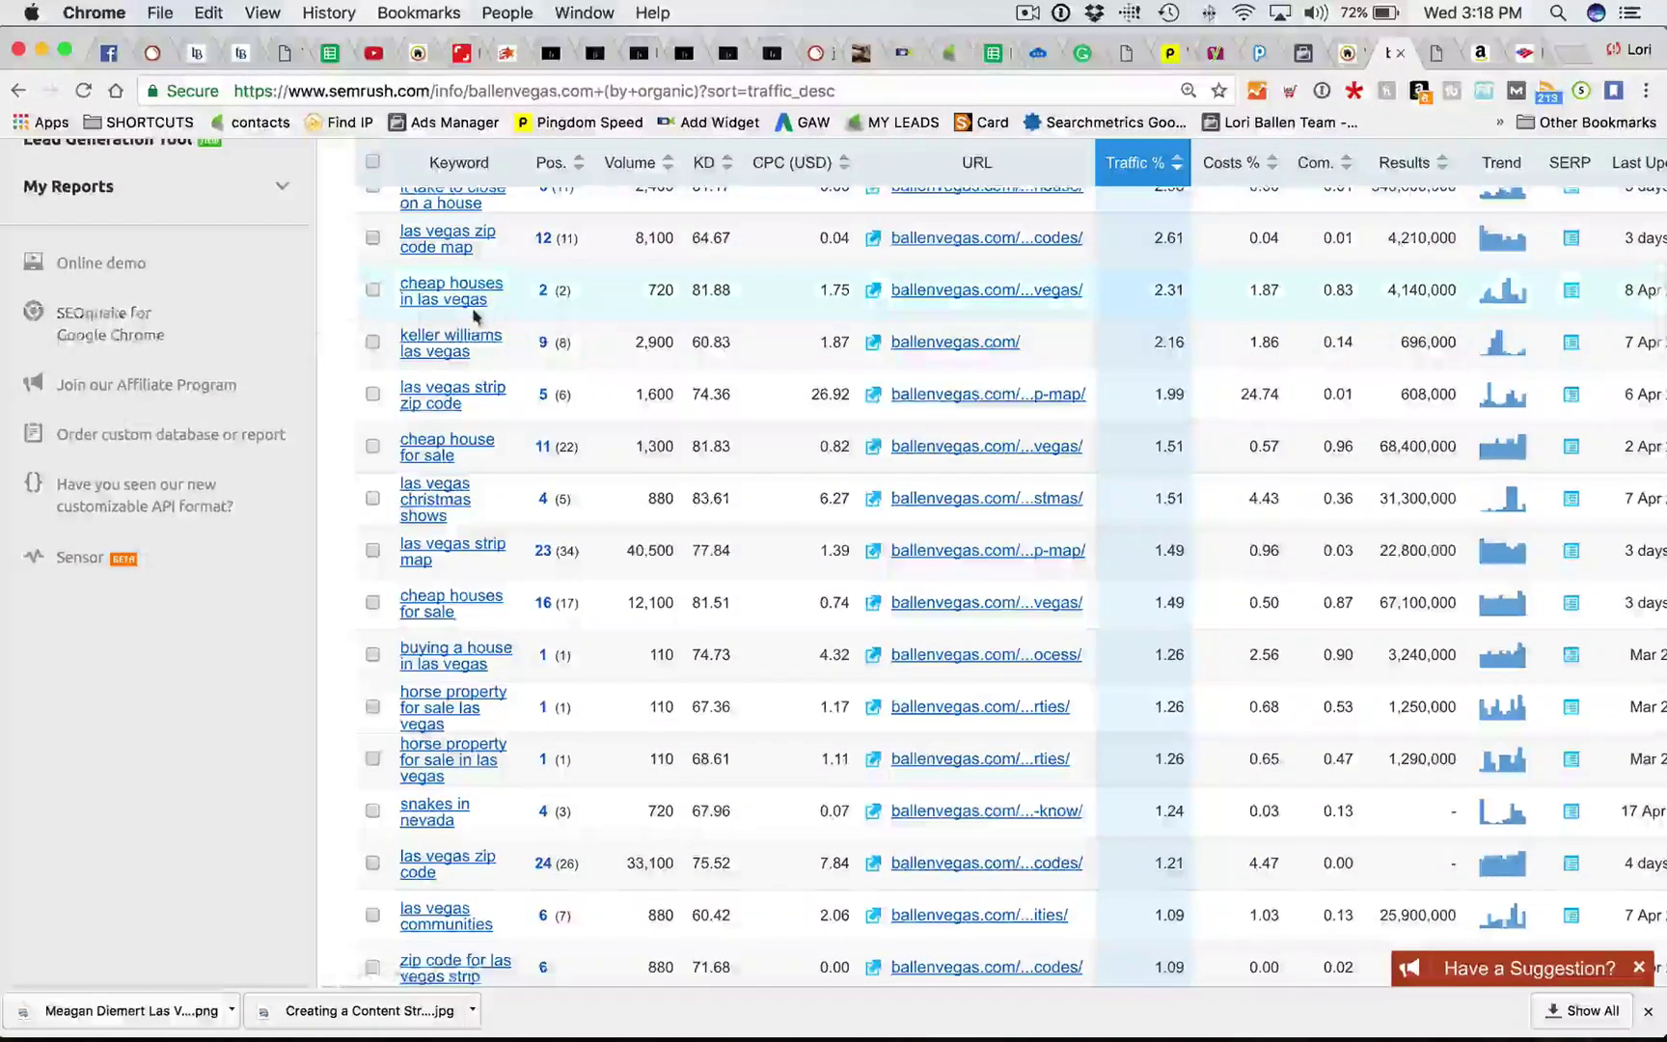
pyautogui.scroll(-4, 955, 348)
pyautogui.scroll(-3, 504, 191)
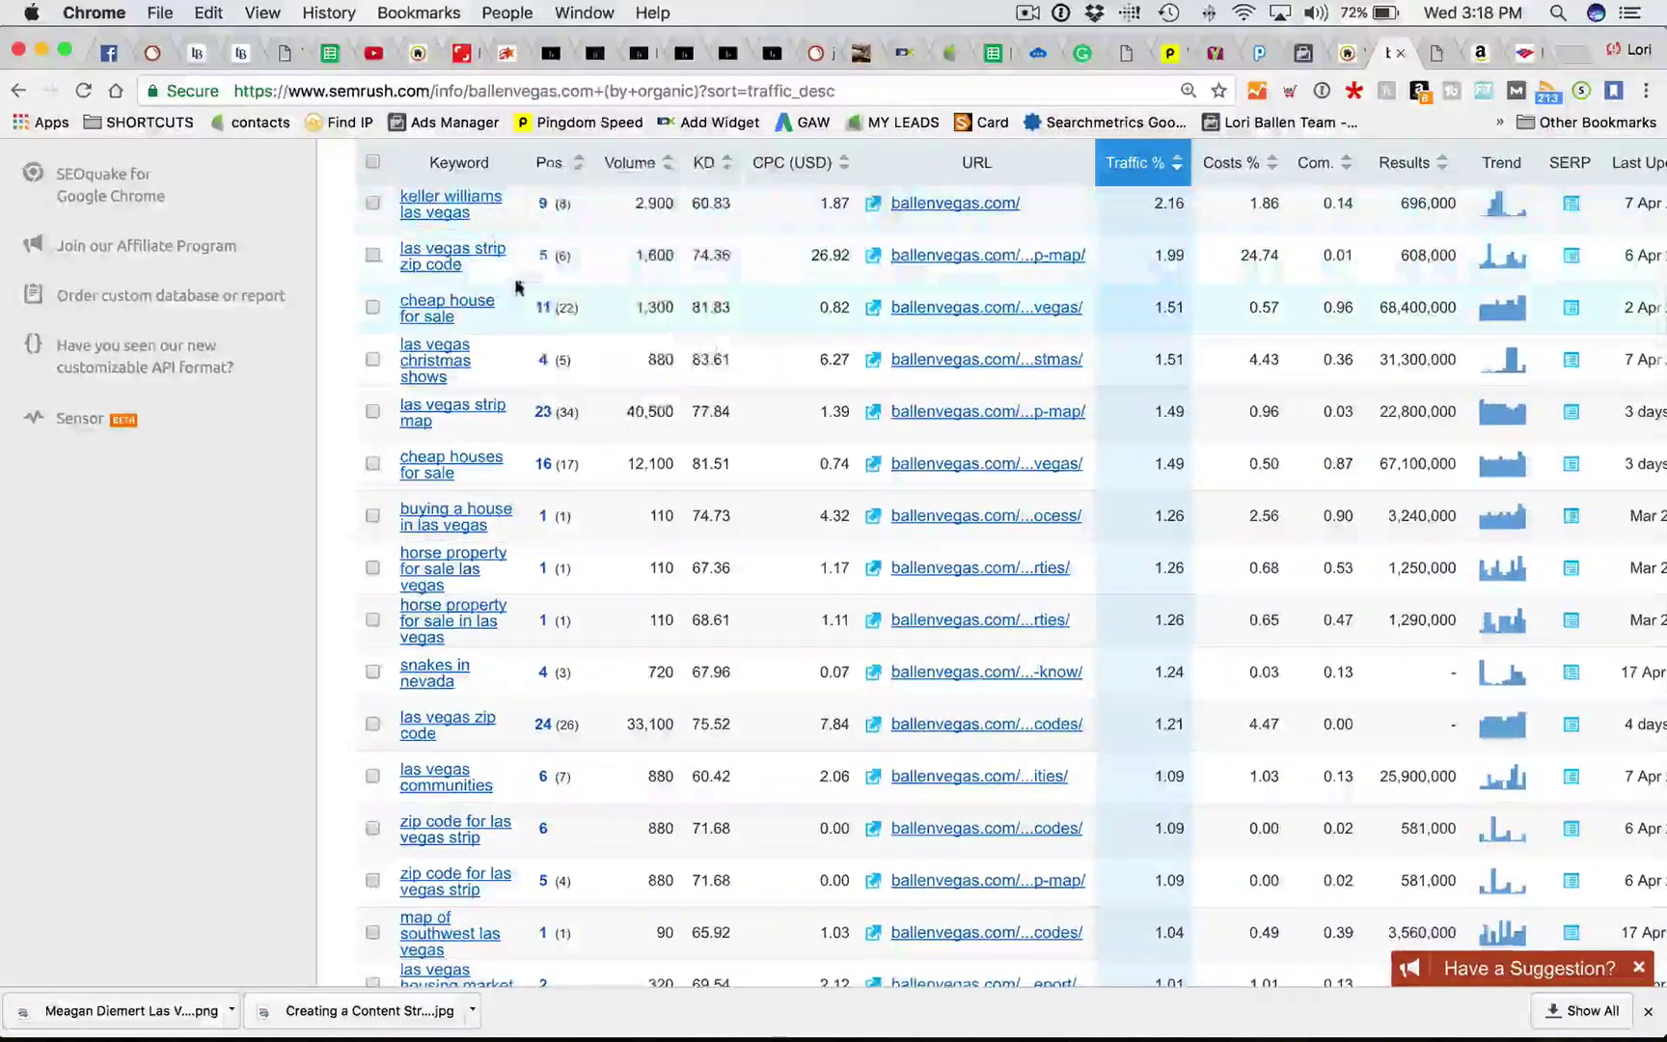
# Step: Examine the category and SERP features of the keyword "how far is reno from las vegas" and review the other high-traffic keywords
pyautogui.scroll(-1, 565, 309)
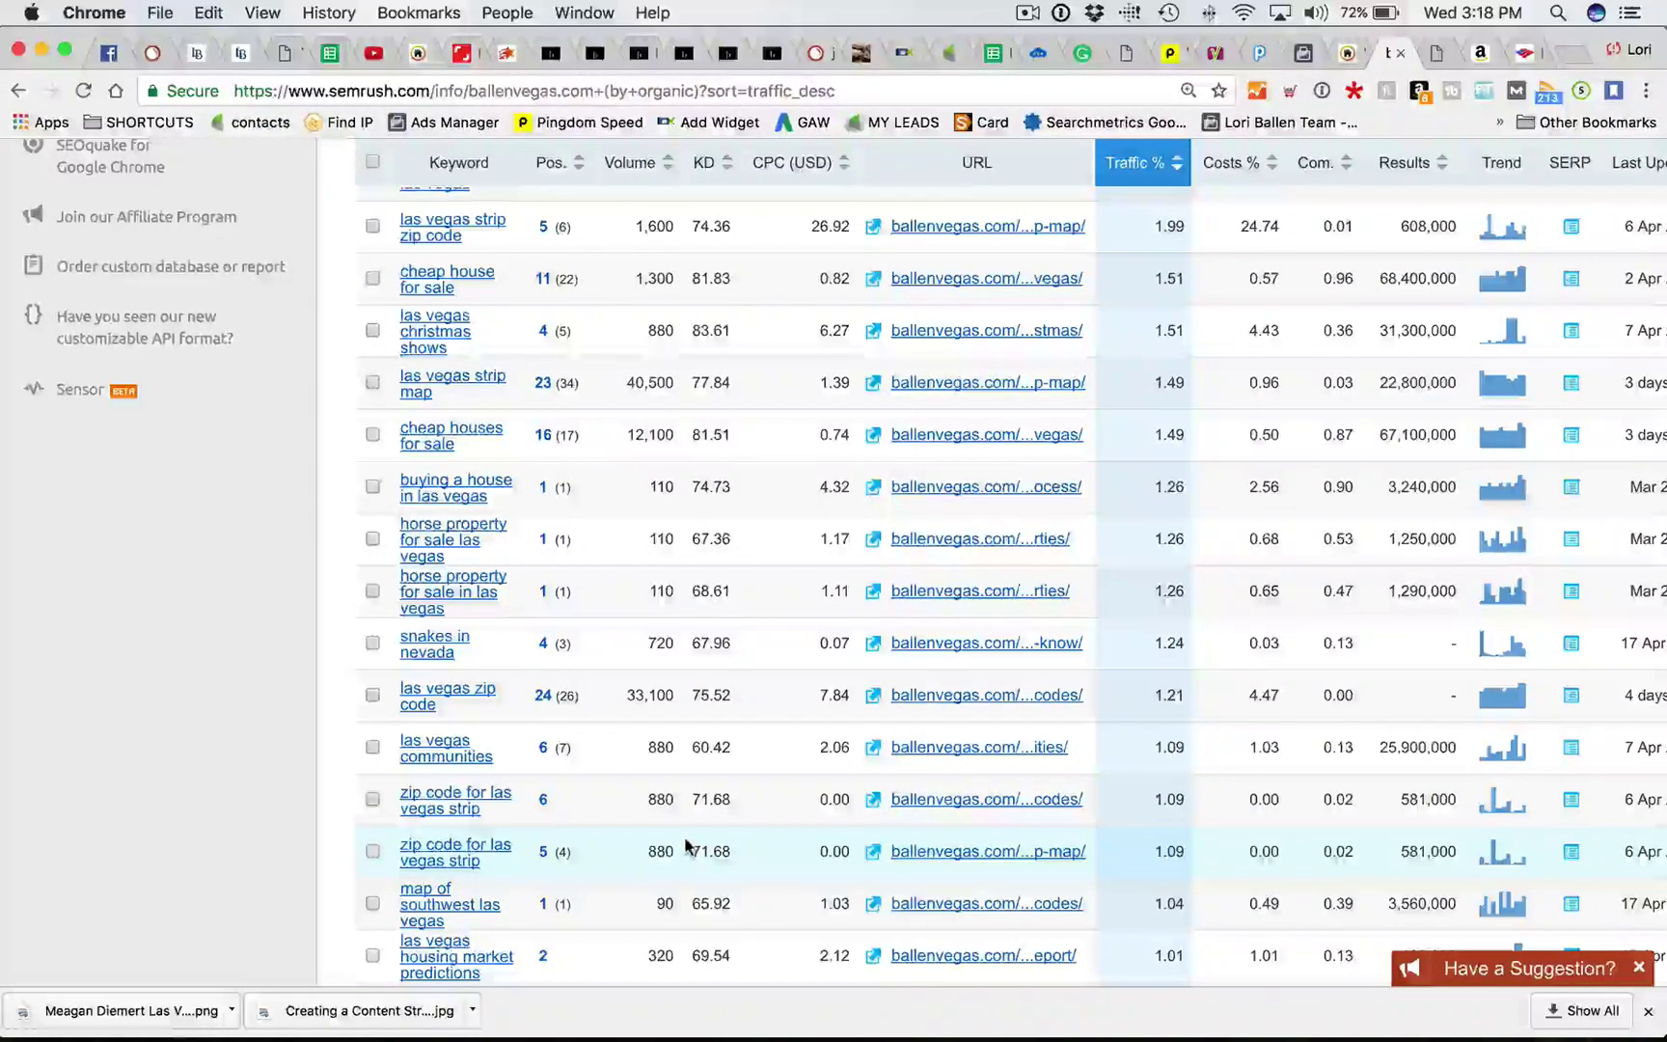
pyautogui.scroll(5, 686, 846)
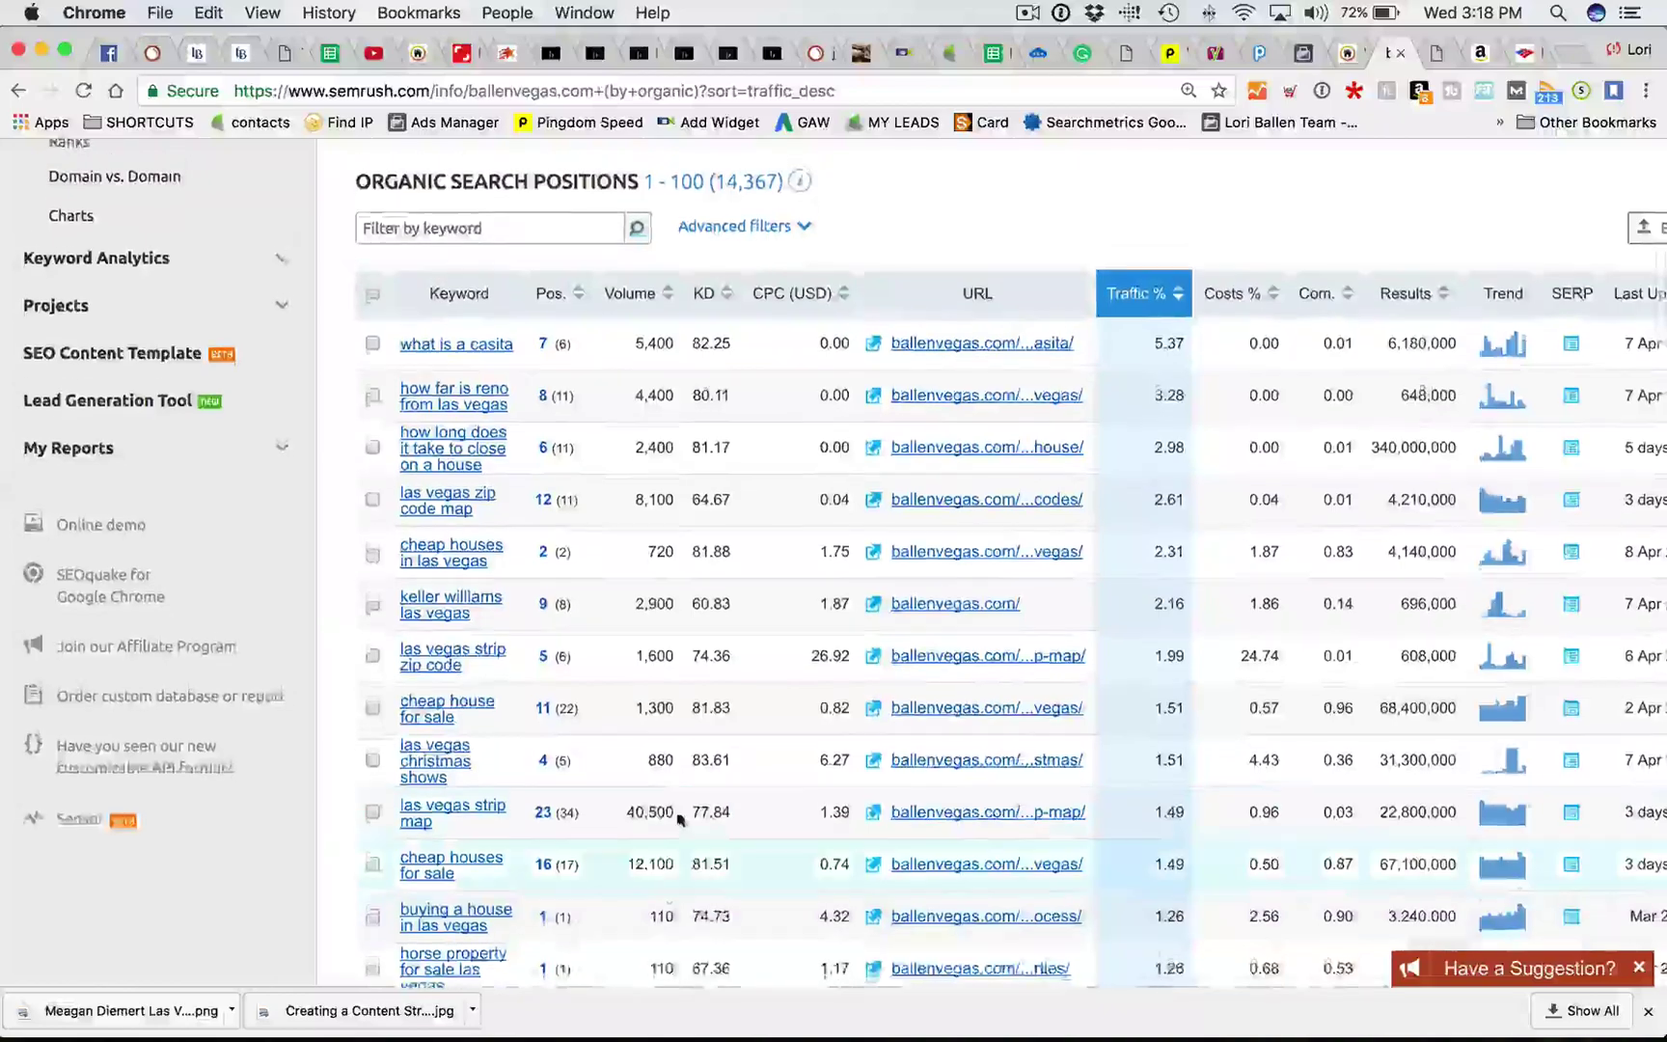
pyautogui.moveTo(464, 420)
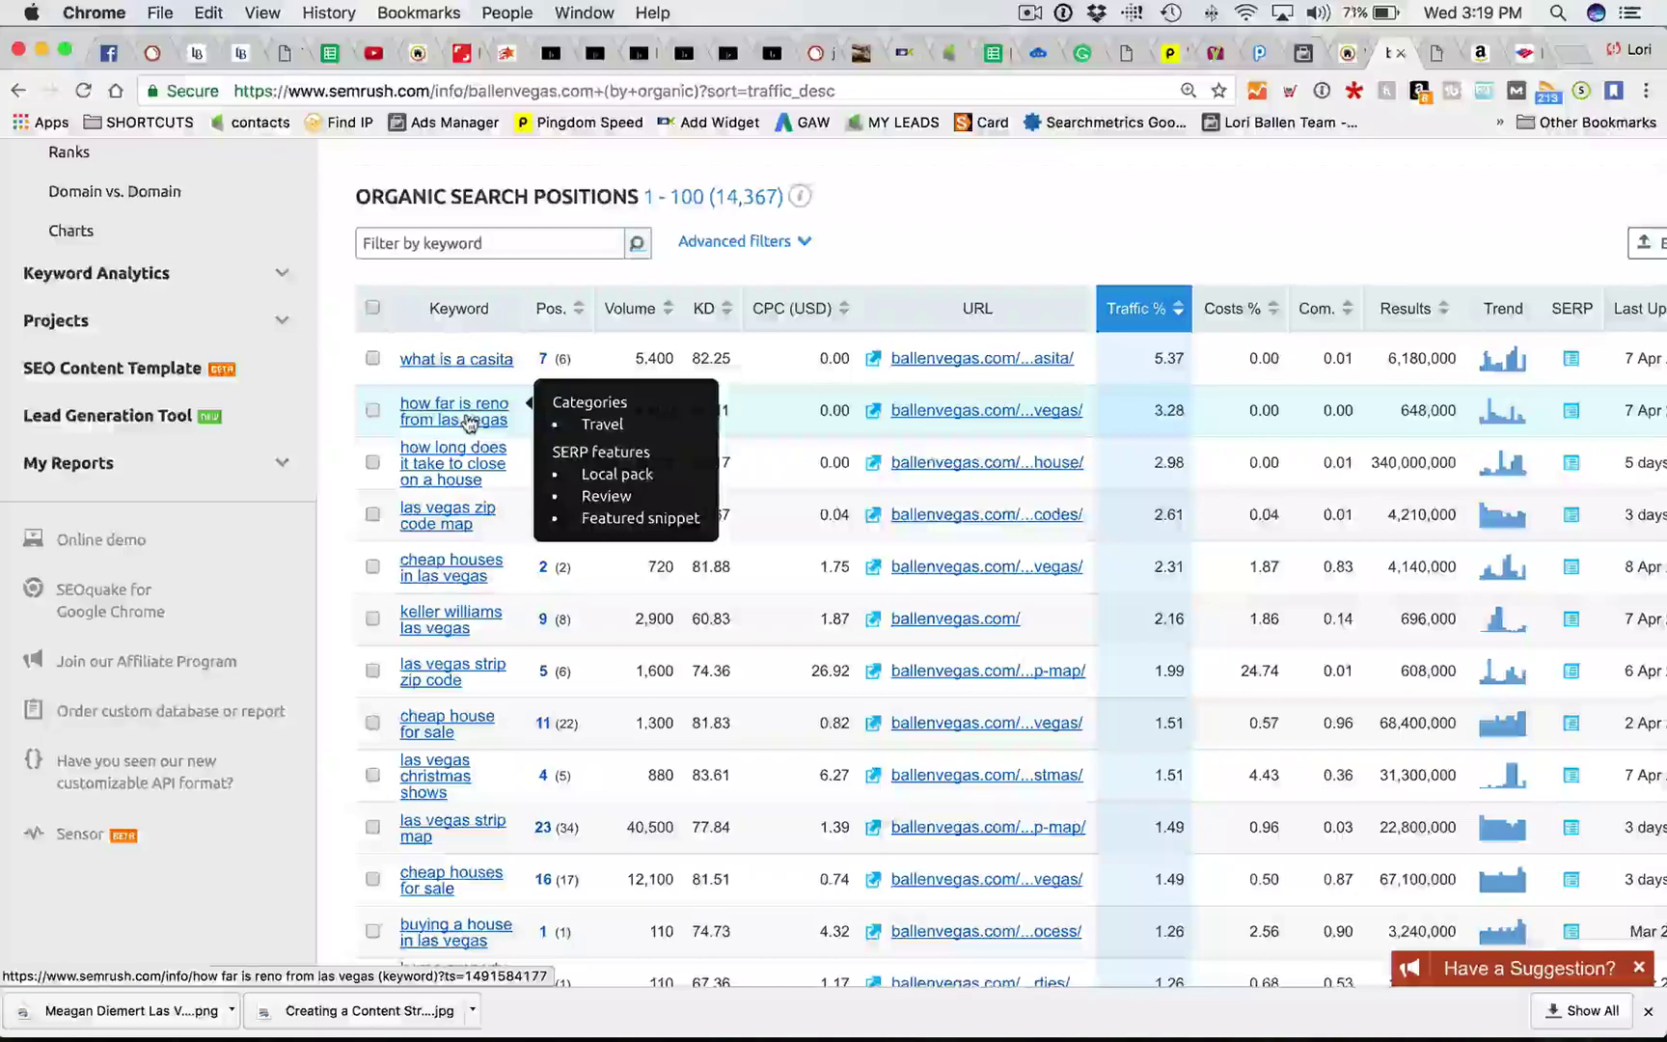
pyautogui.scroll(-2, 660, 443)
pyautogui.scroll(-10, 661, 444)
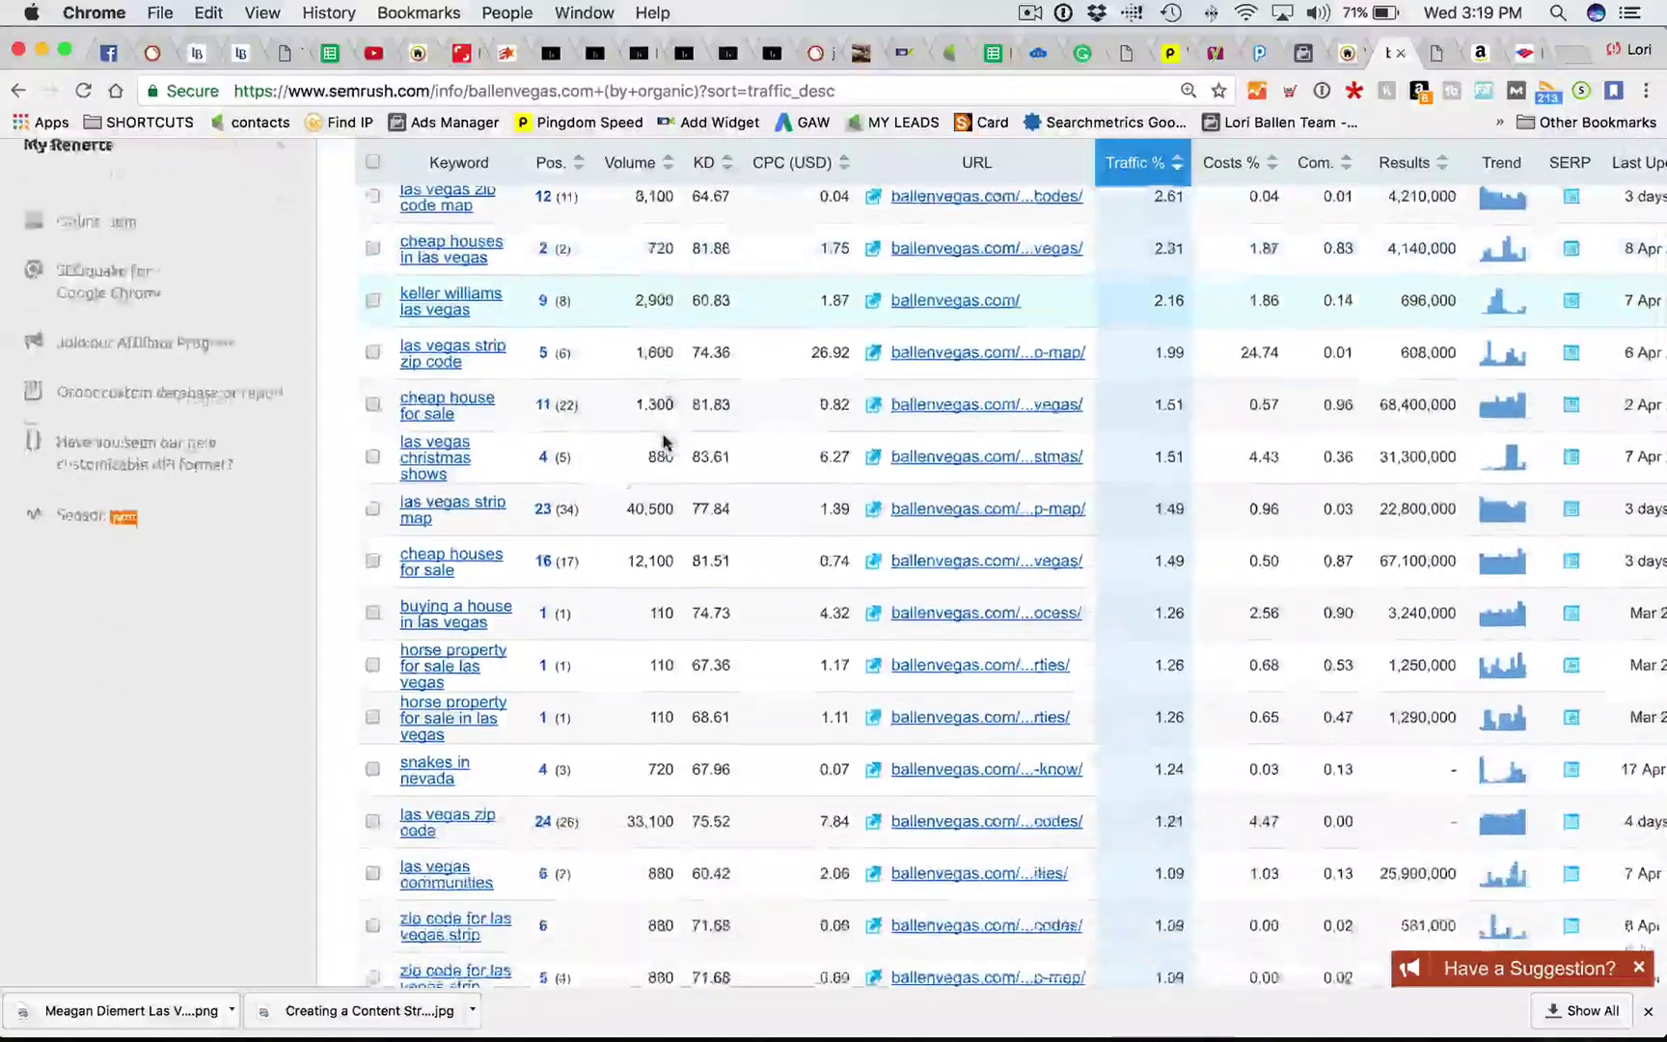
# Step: Open the organic research Pages report for ballenvegas.com and review each page's traffic percentage and keyword count
pyautogui.scroll(9, 662, 444)
pyautogui.scroll(10, 662, 443)
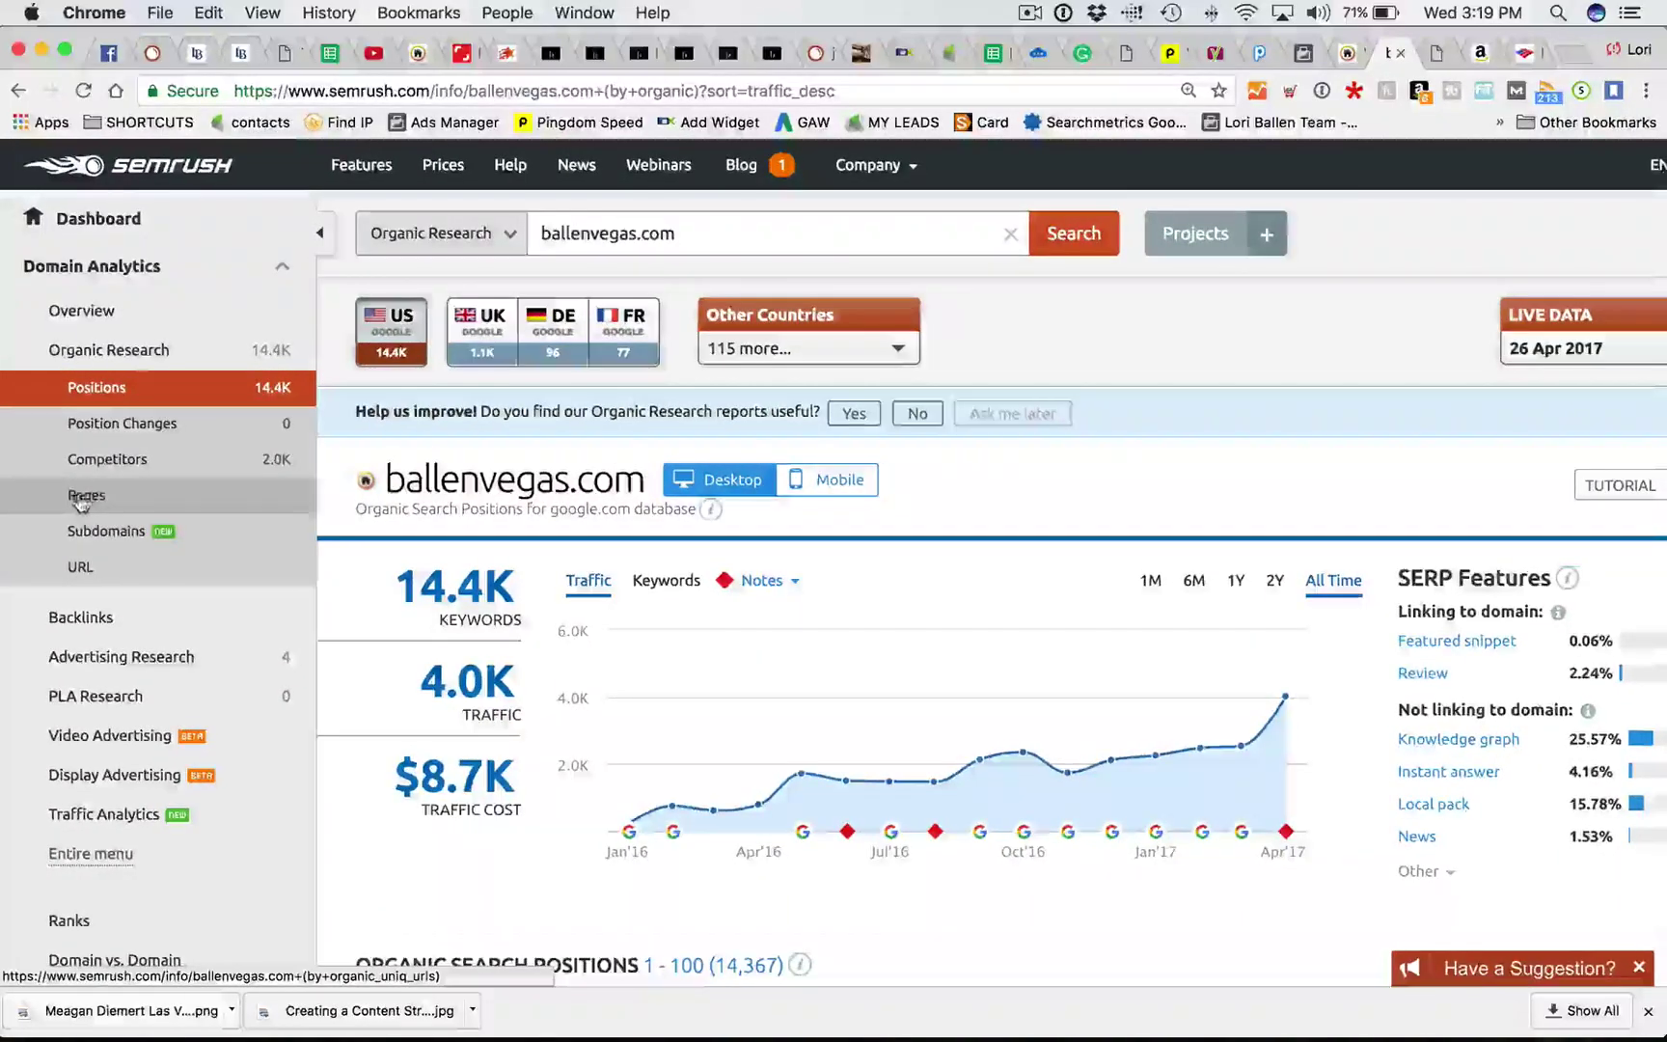
pyautogui.click(90, 497)
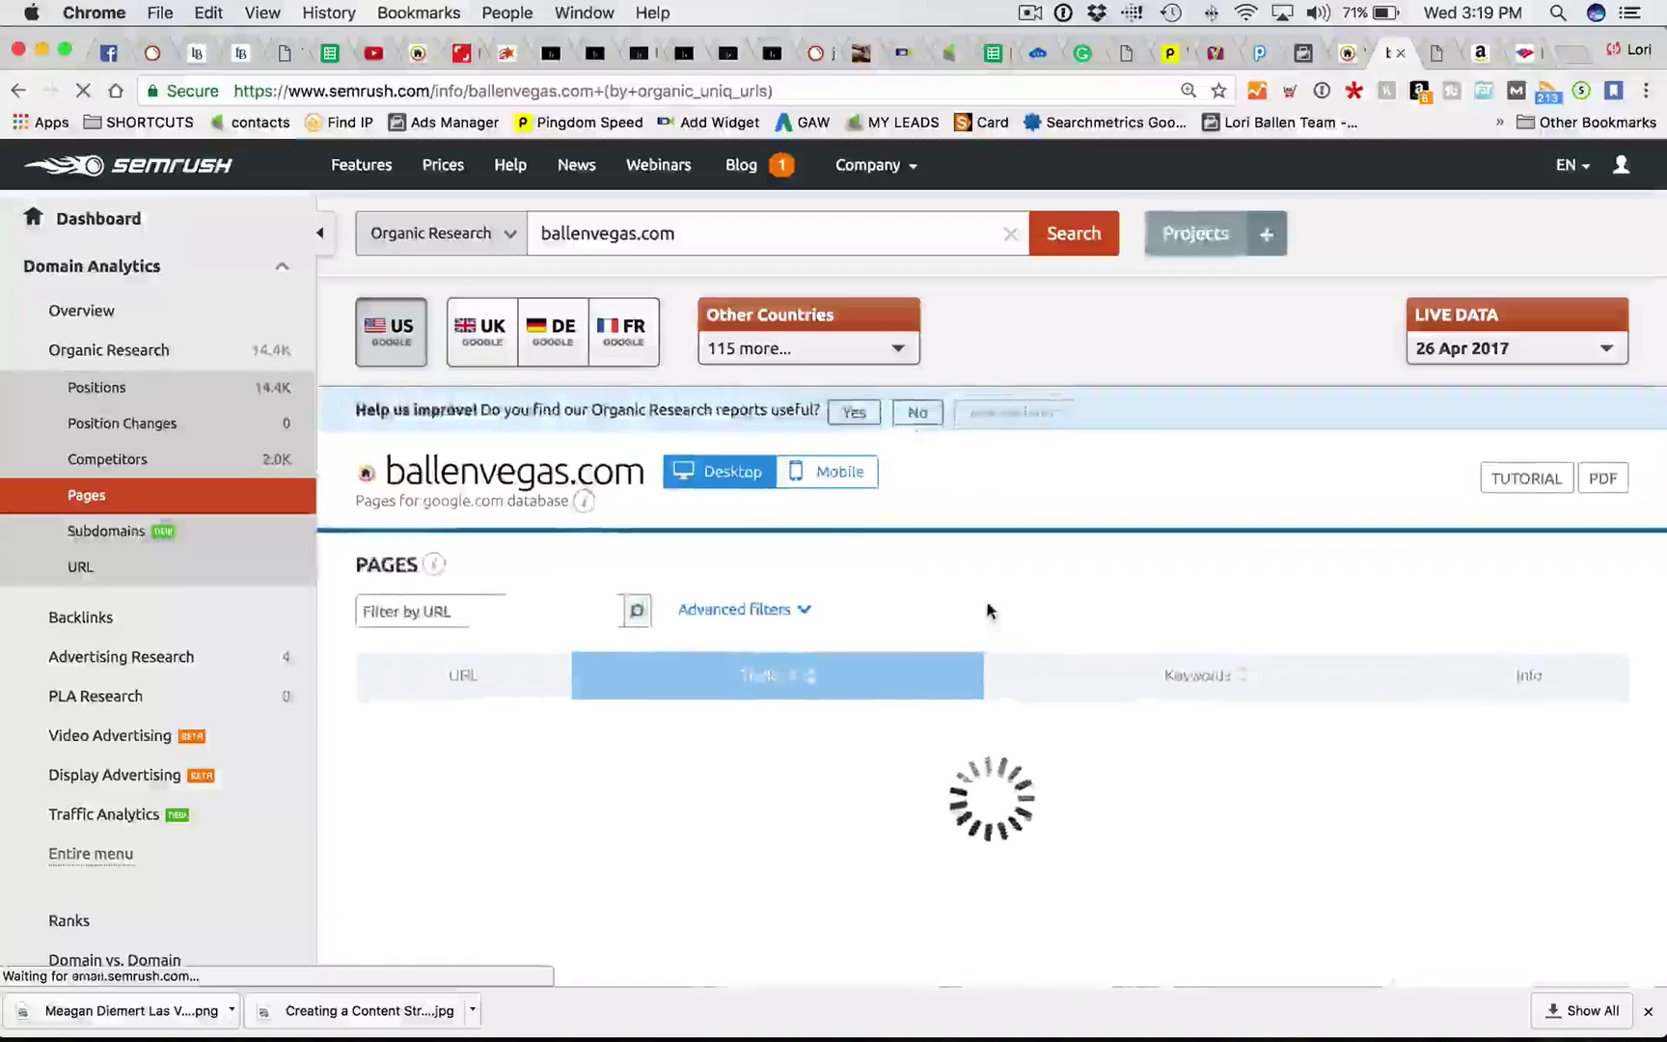
pyautogui.scroll(-2, 1153, 587)
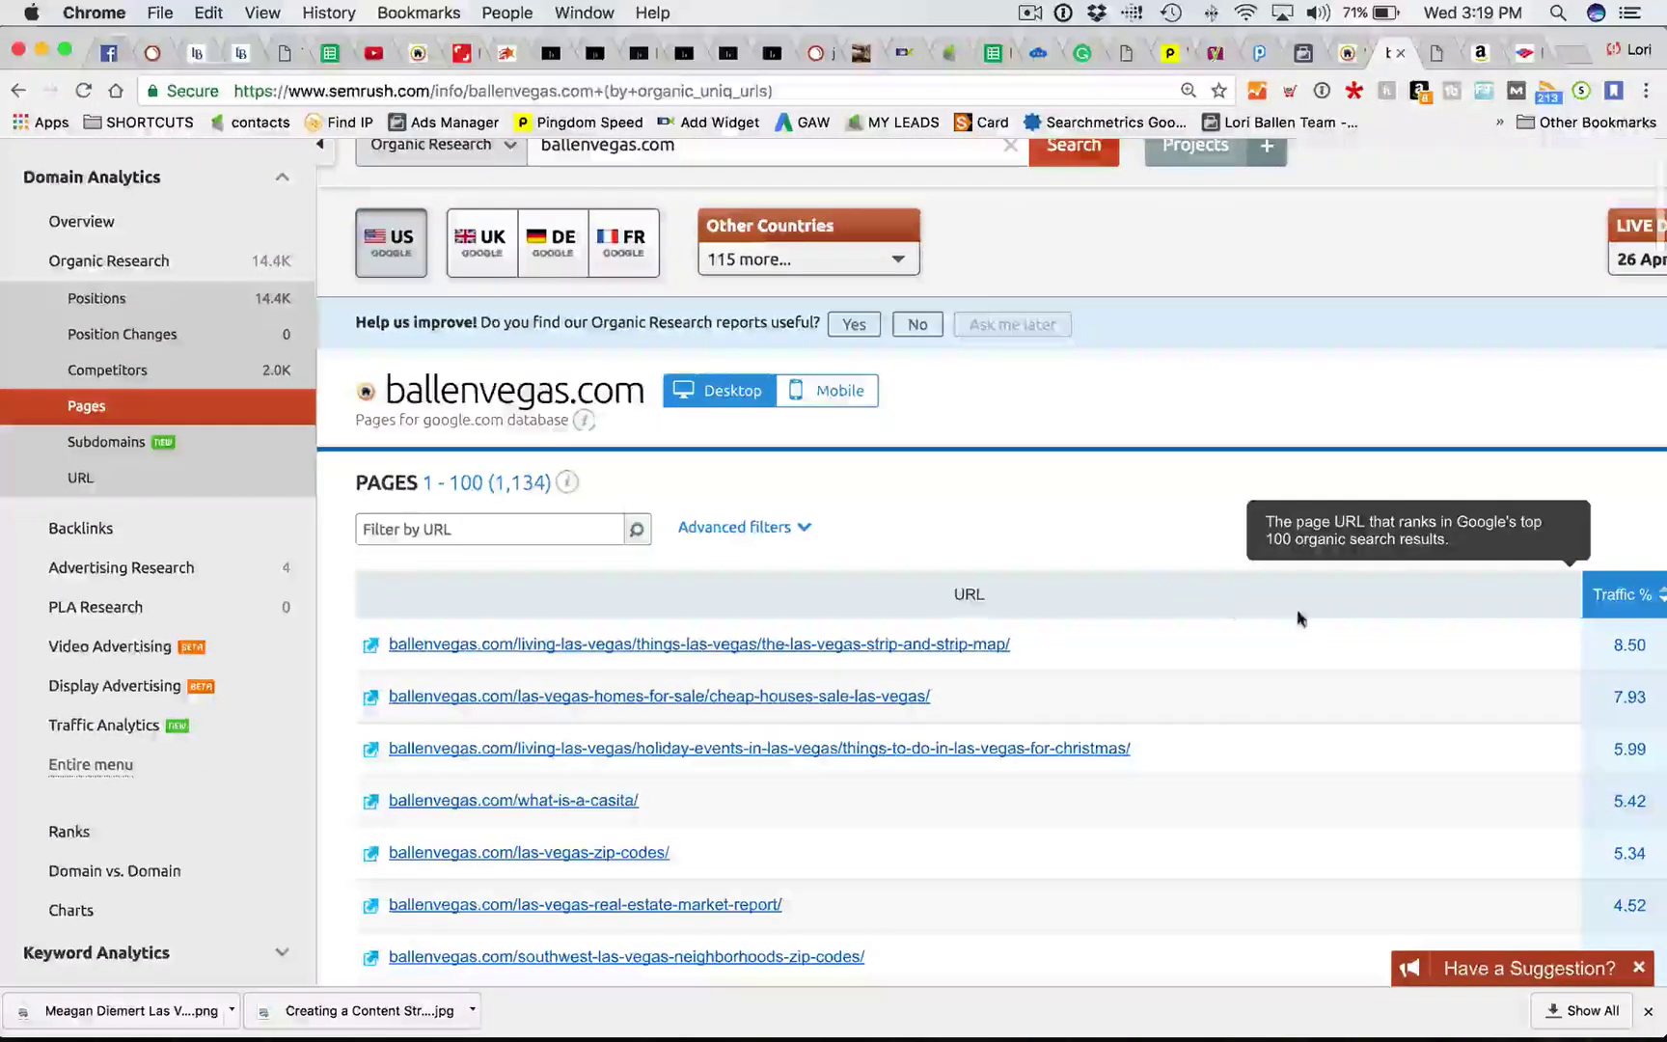
pyautogui.scroll(-2, 1295, 617)
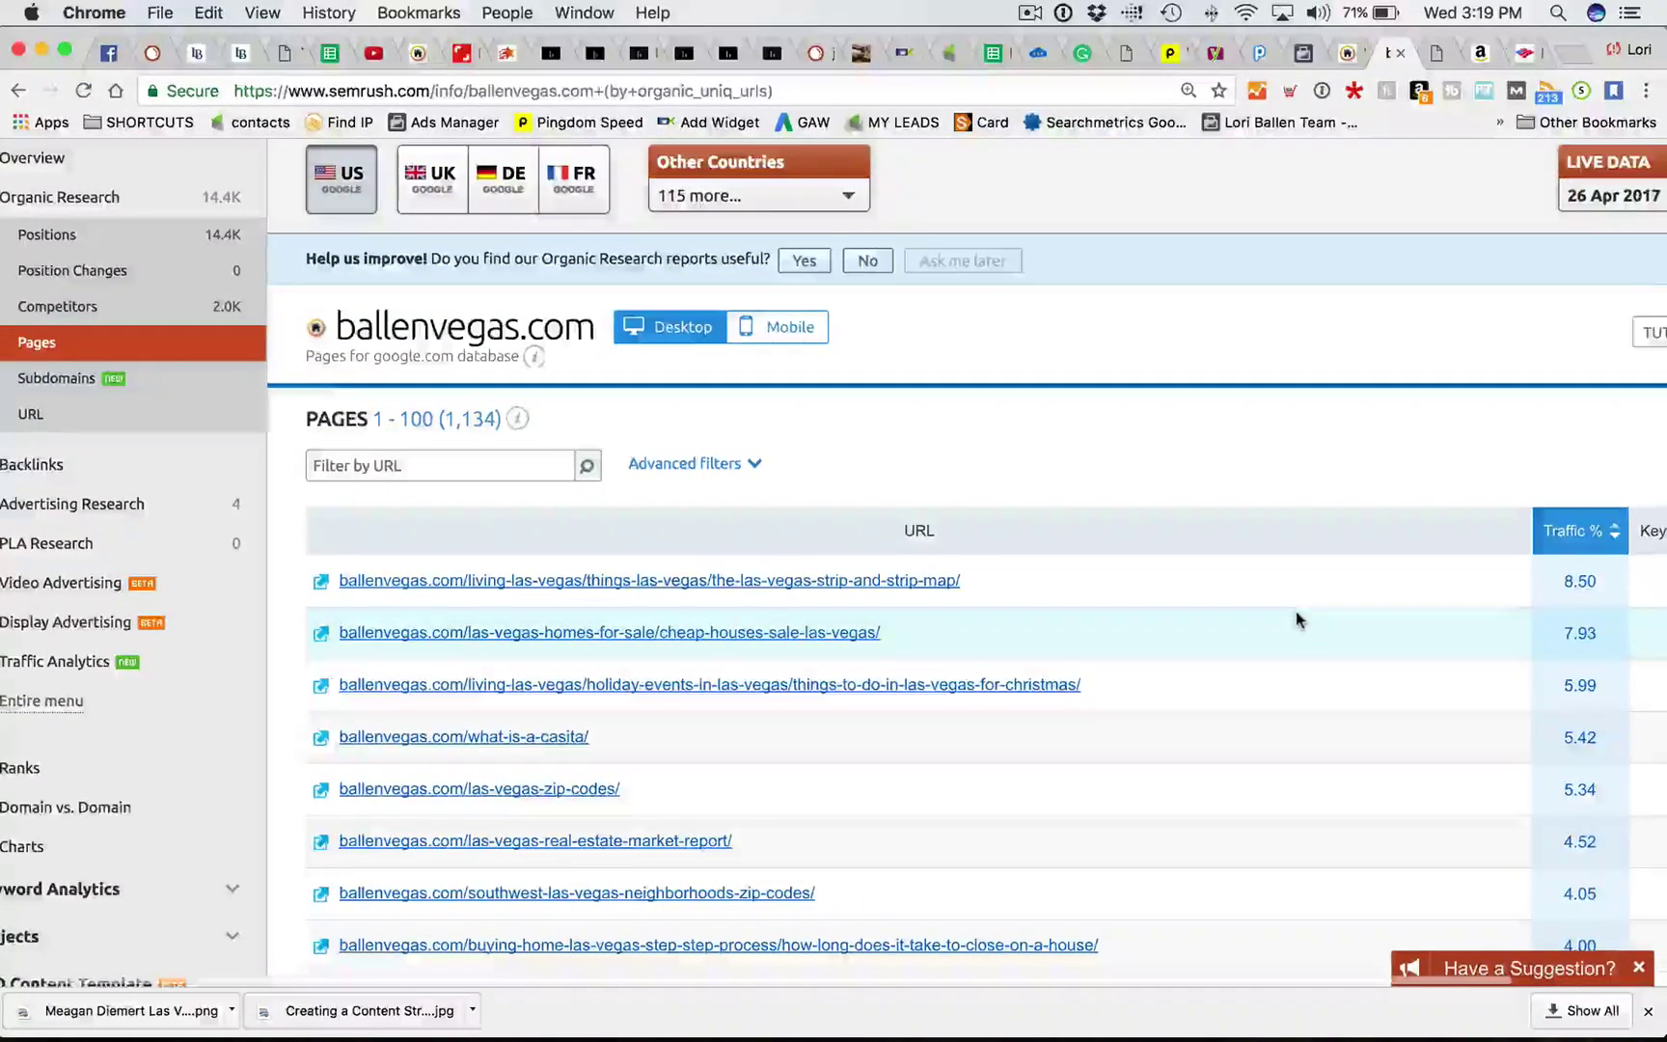
pyautogui.hscroll(4, 1295, 612)
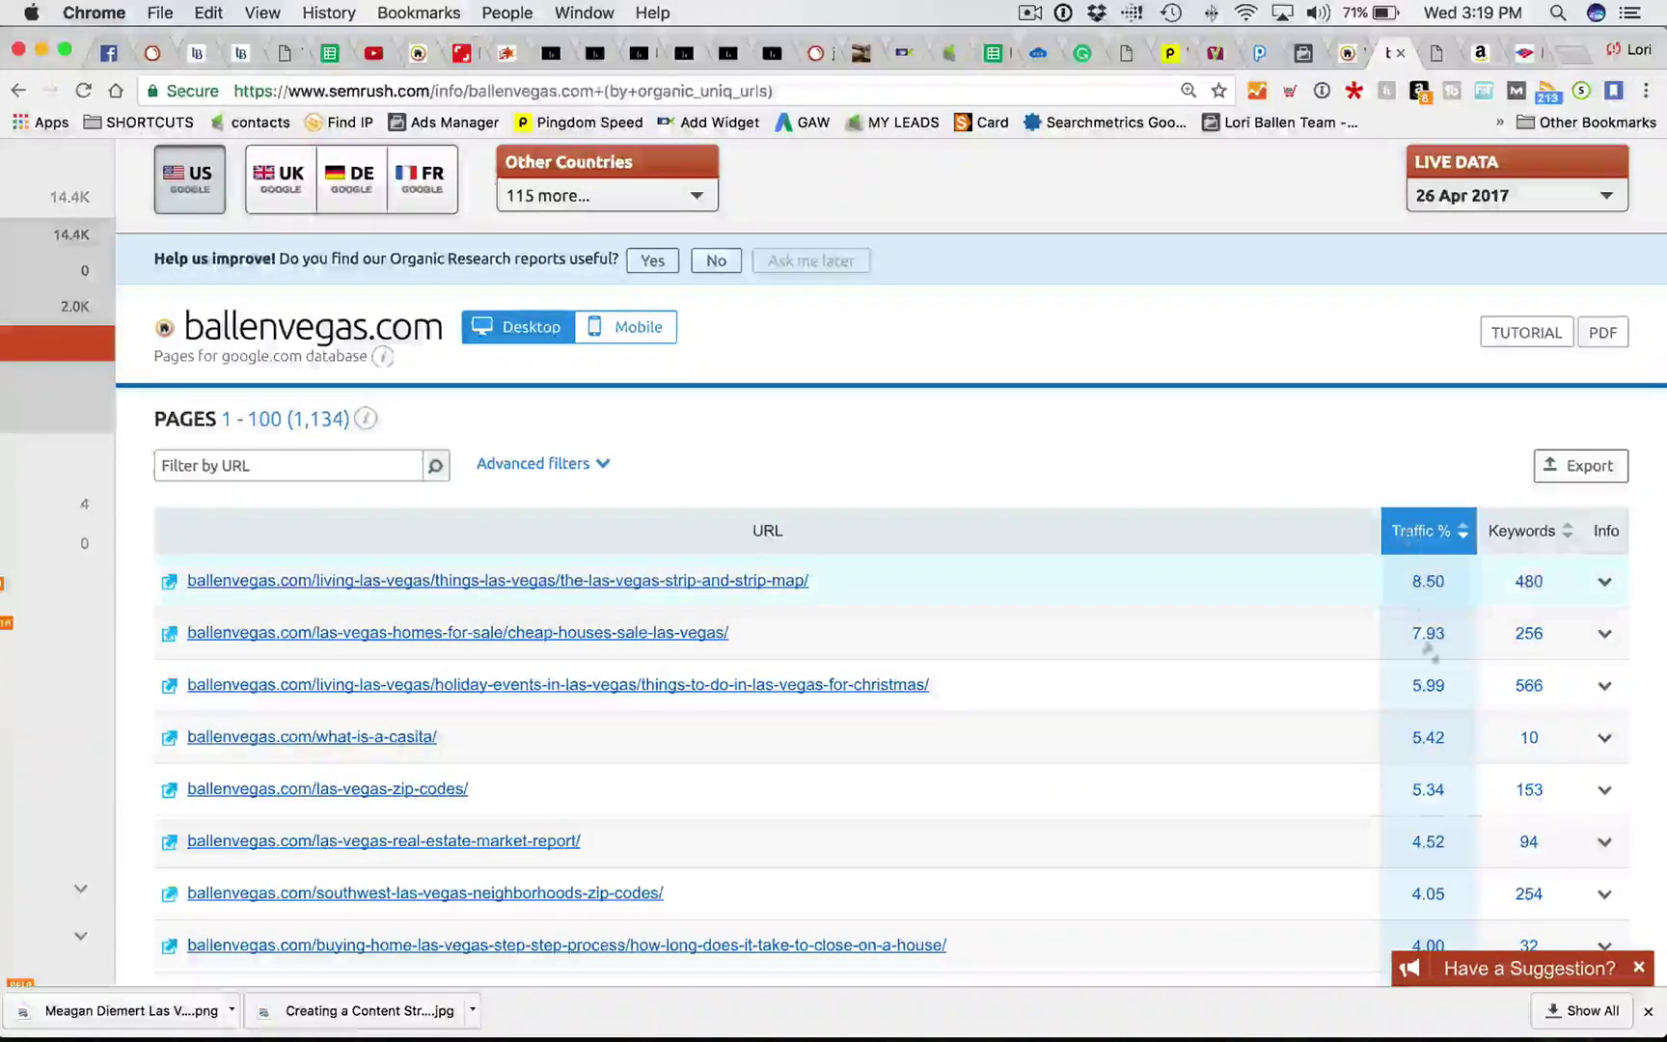
pyautogui.scroll(-3, 900, 625)
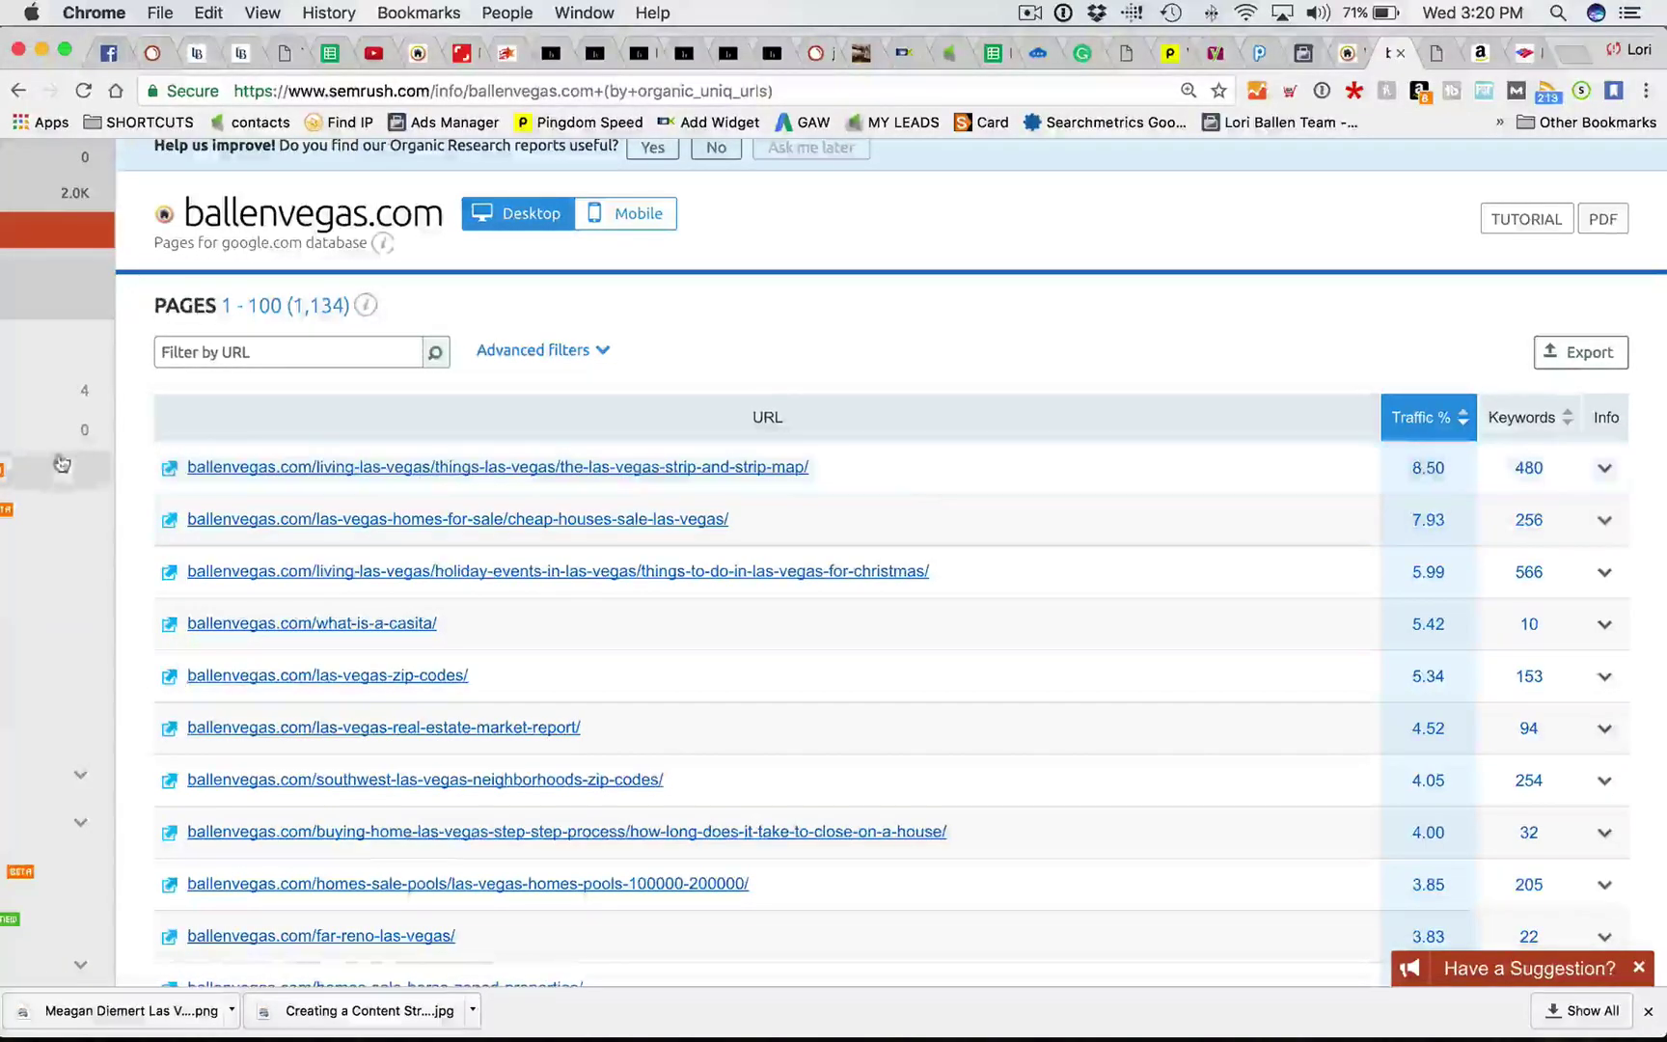
# Step: Open the live Las Vegas Strip and Strip Map page from the report and skim its content through the casino address list
pyautogui.click(169, 471)
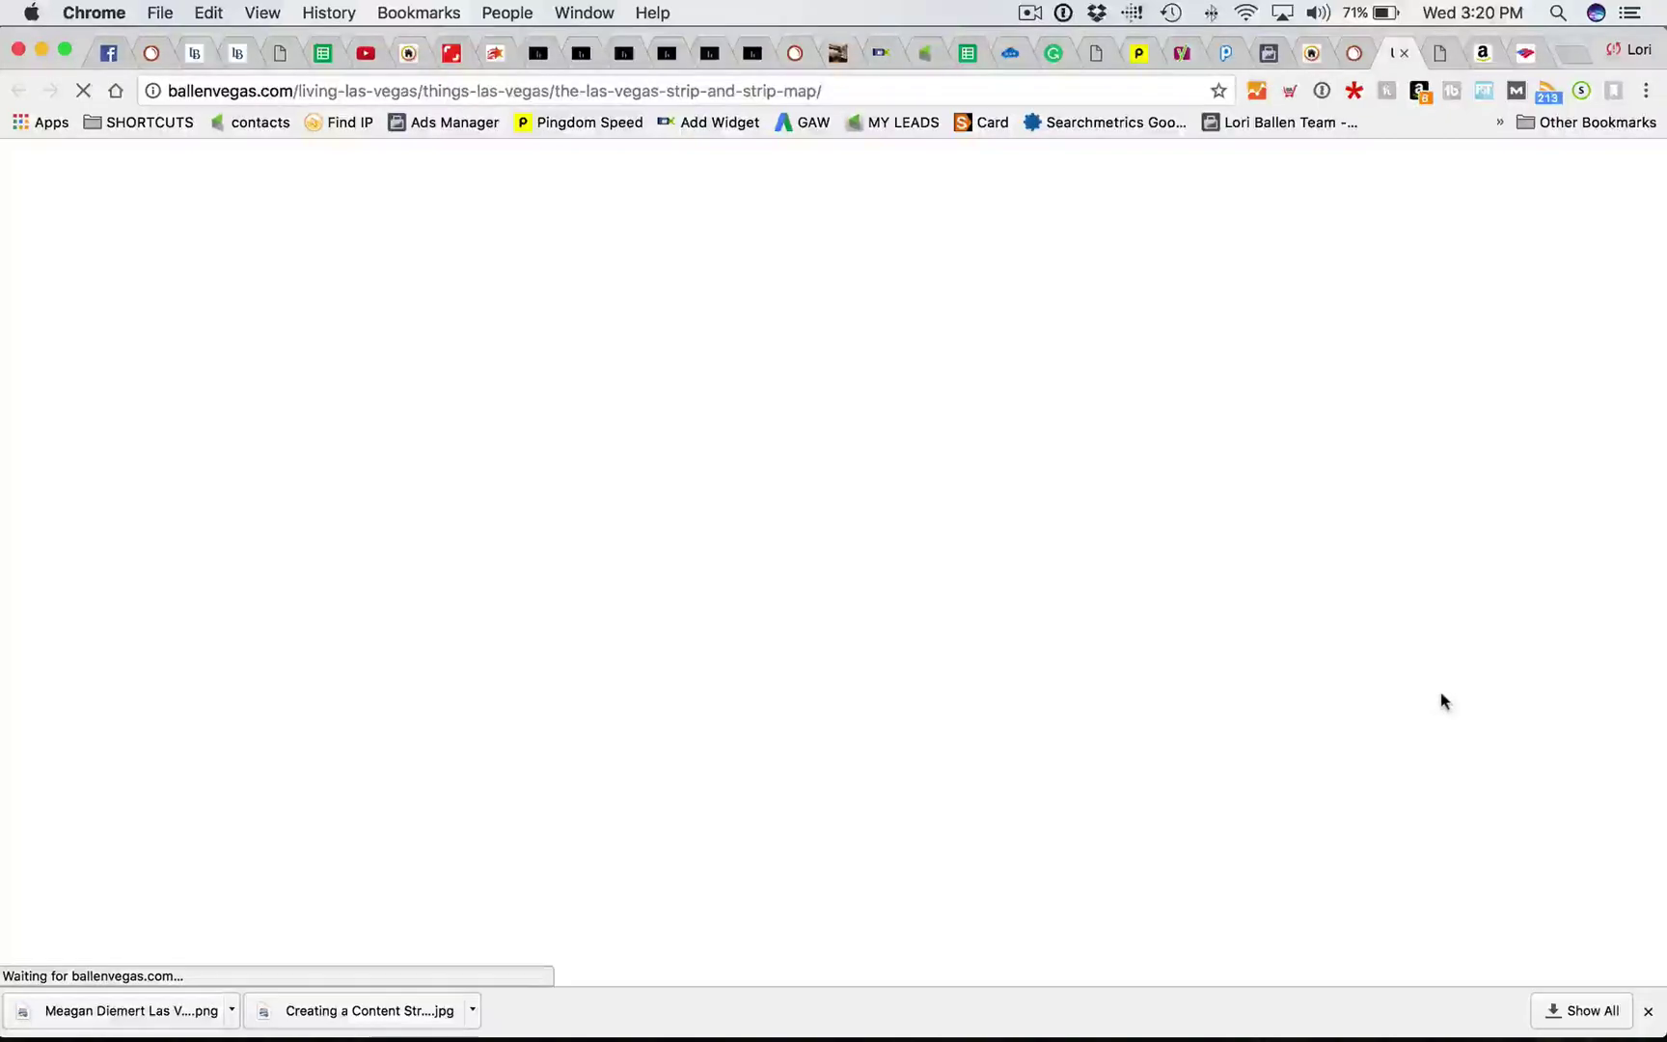
pyautogui.scroll(-5, 781, 564)
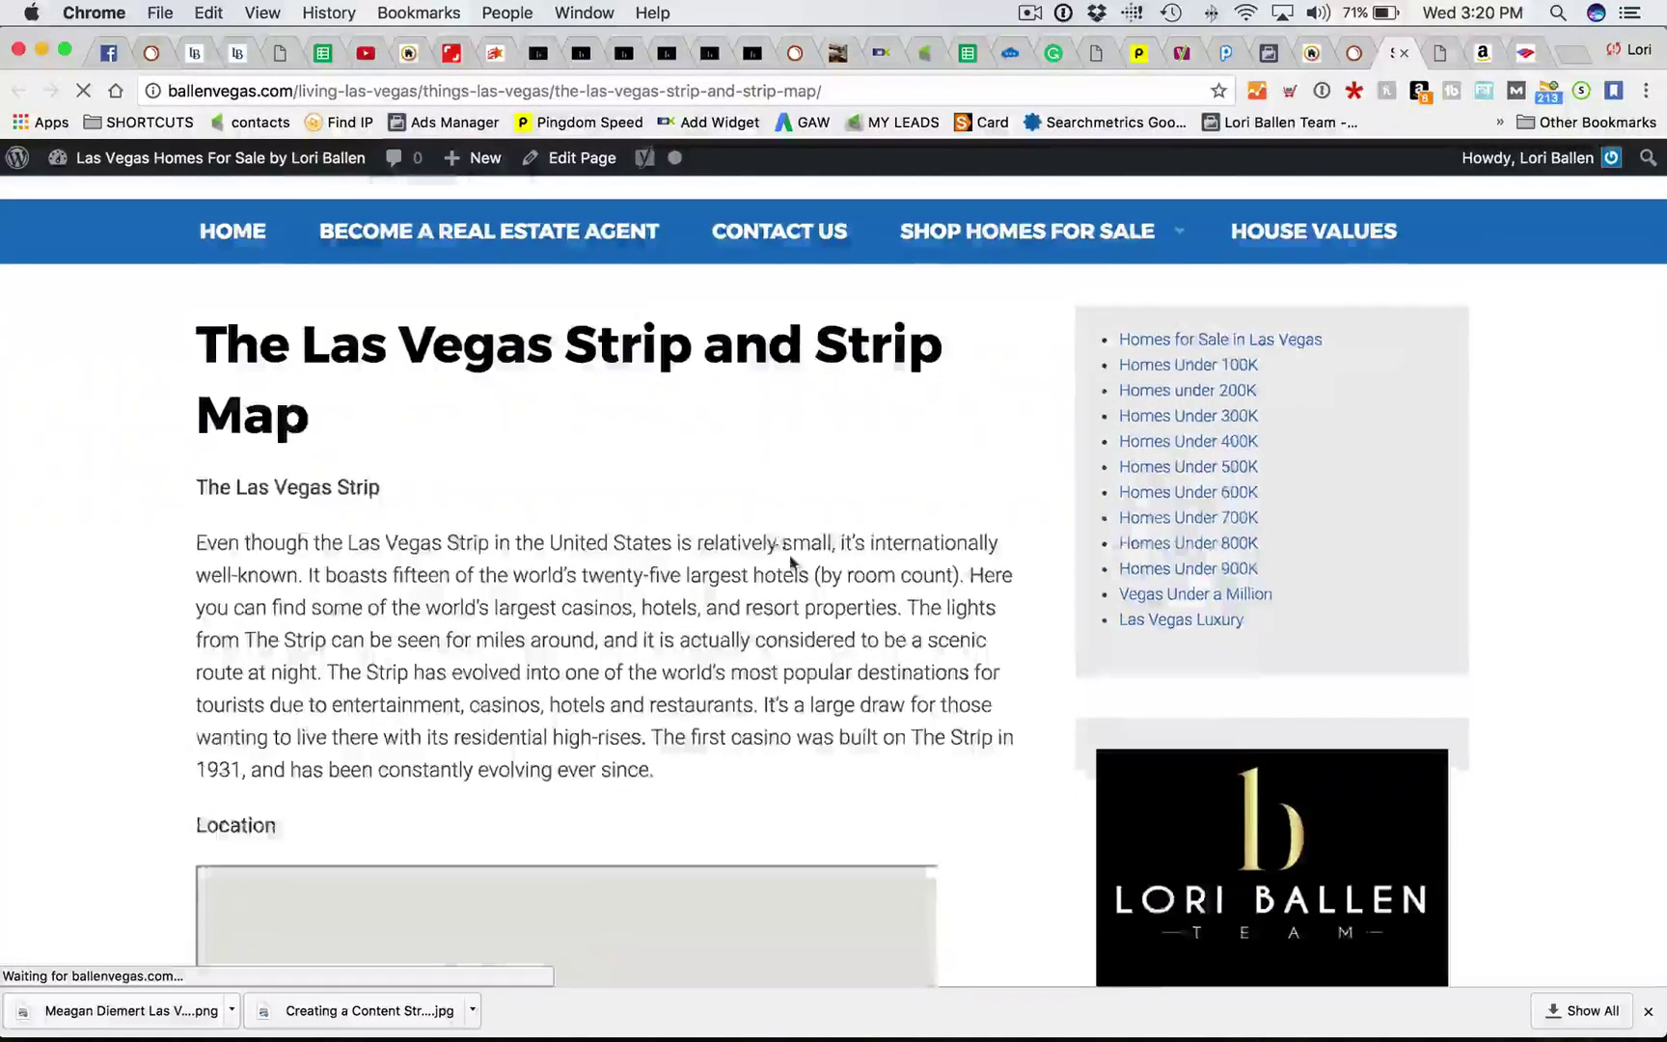
pyautogui.scroll(-20, 84, 566)
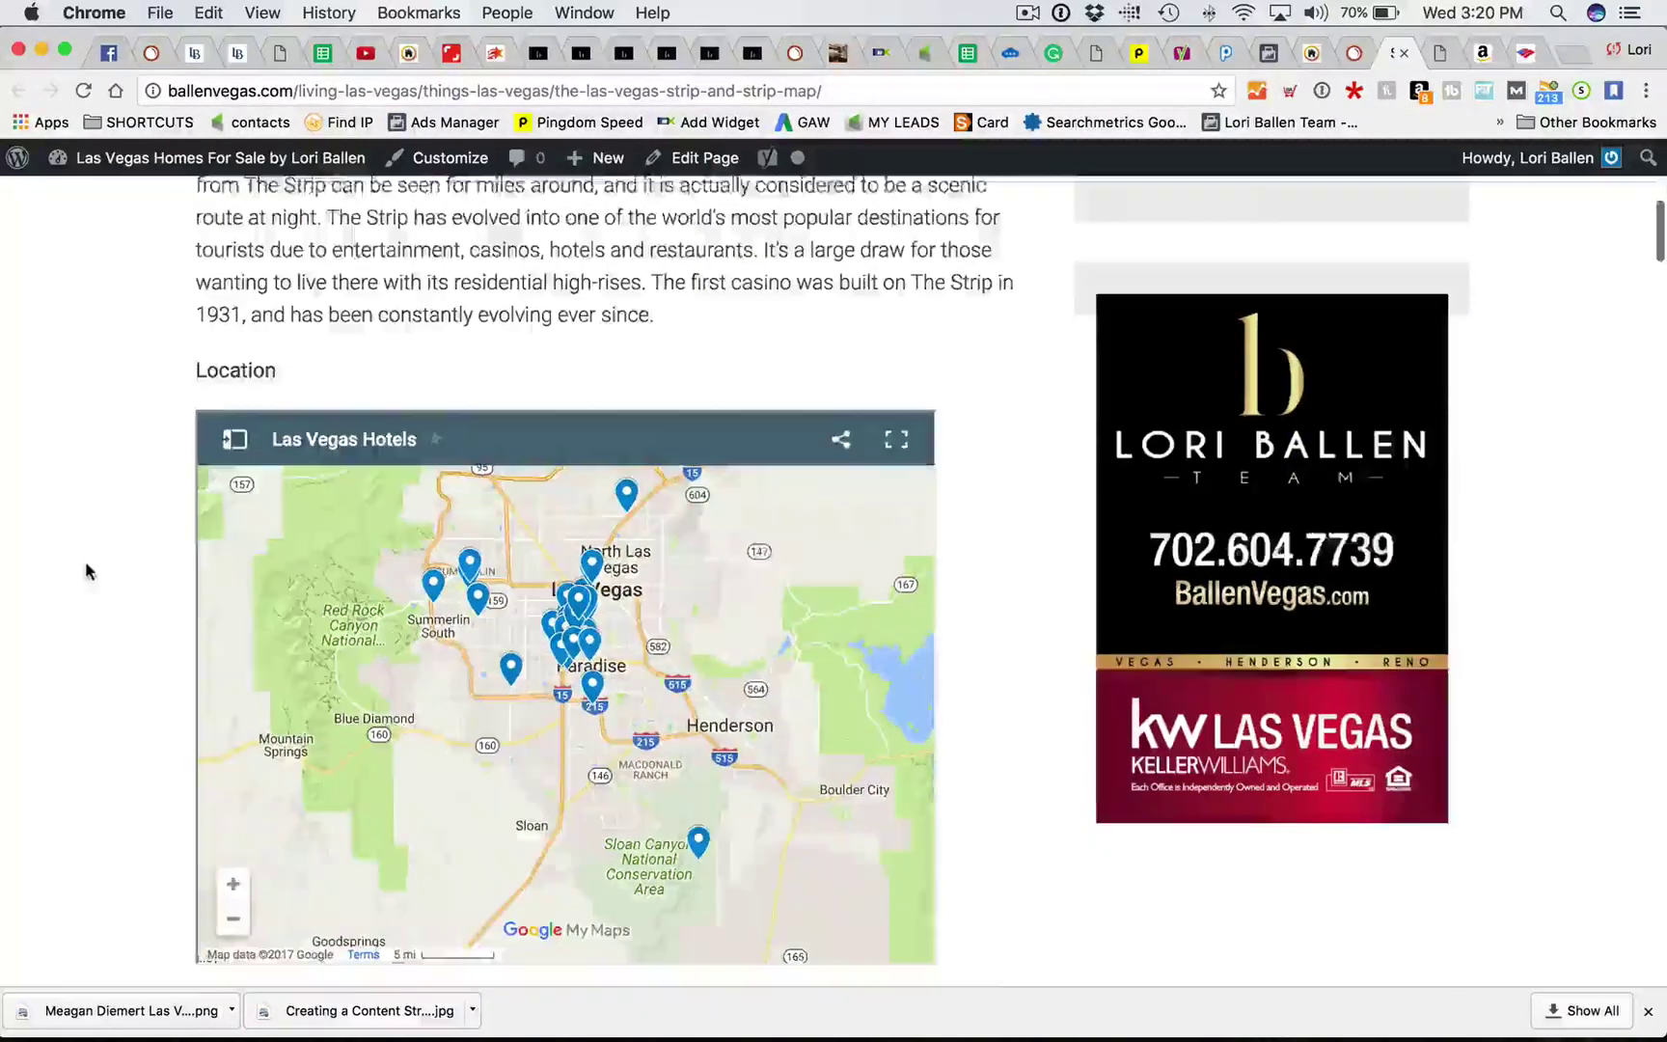
pyautogui.scroll(-20, 79, 577)
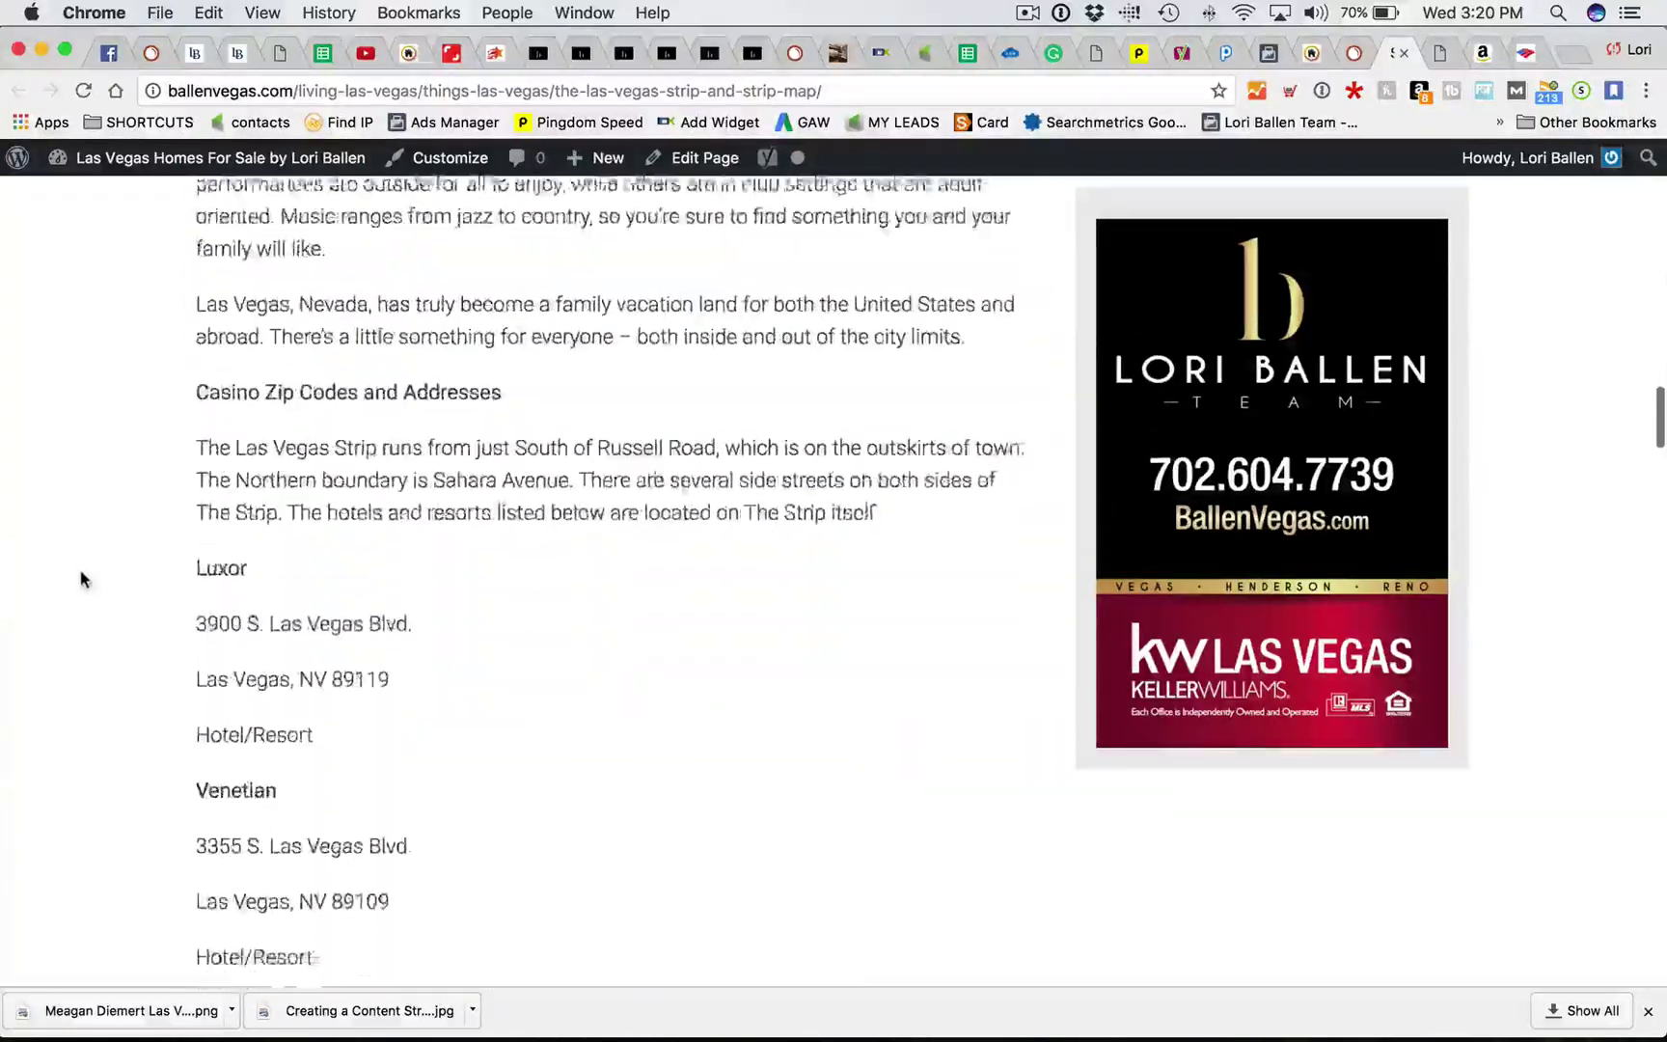
pyautogui.scroll(-20, 83, 578)
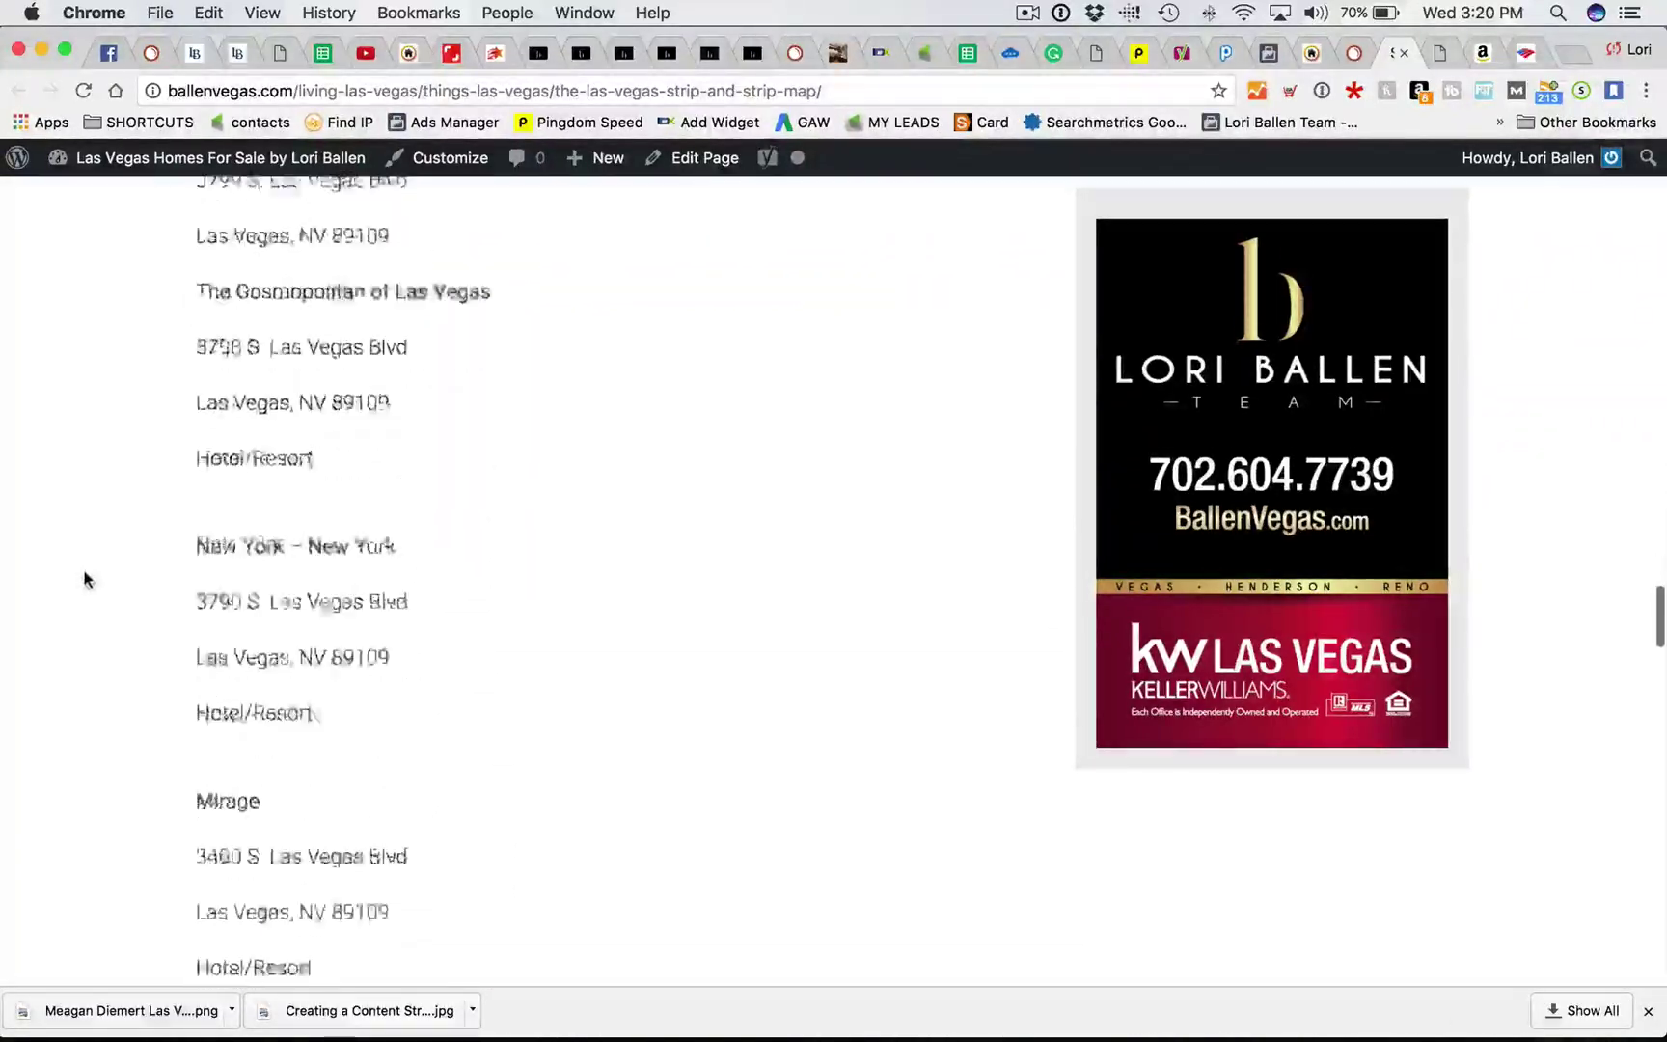
pyautogui.scroll(-20, 87, 579)
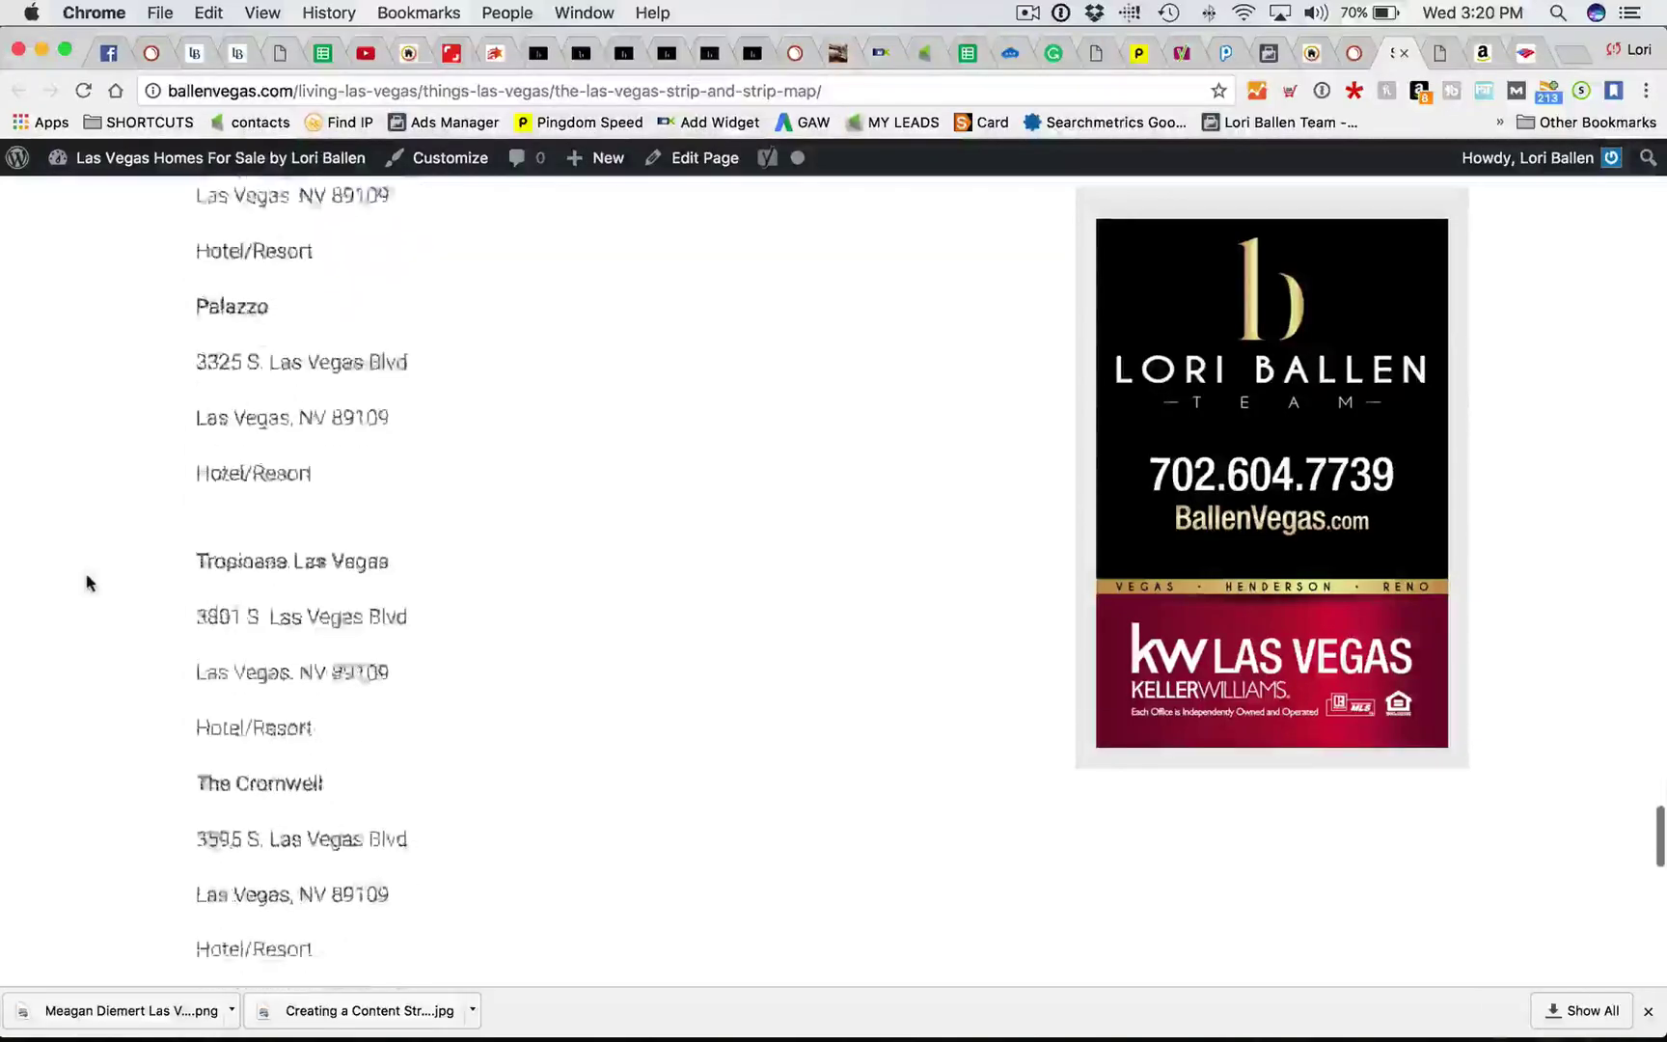
# Step: Examine the embedded Las Vegas Hotels map and the introductory text of the strip map page
pyautogui.scroll(20, 90, 580)
pyautogui.scroll(20, 90, 579)
pyautogui.scroll(-10, 89, 569)
pyautogui.scroll(4, 86, 568)
pyautogui.scroll(2, 574, 371)
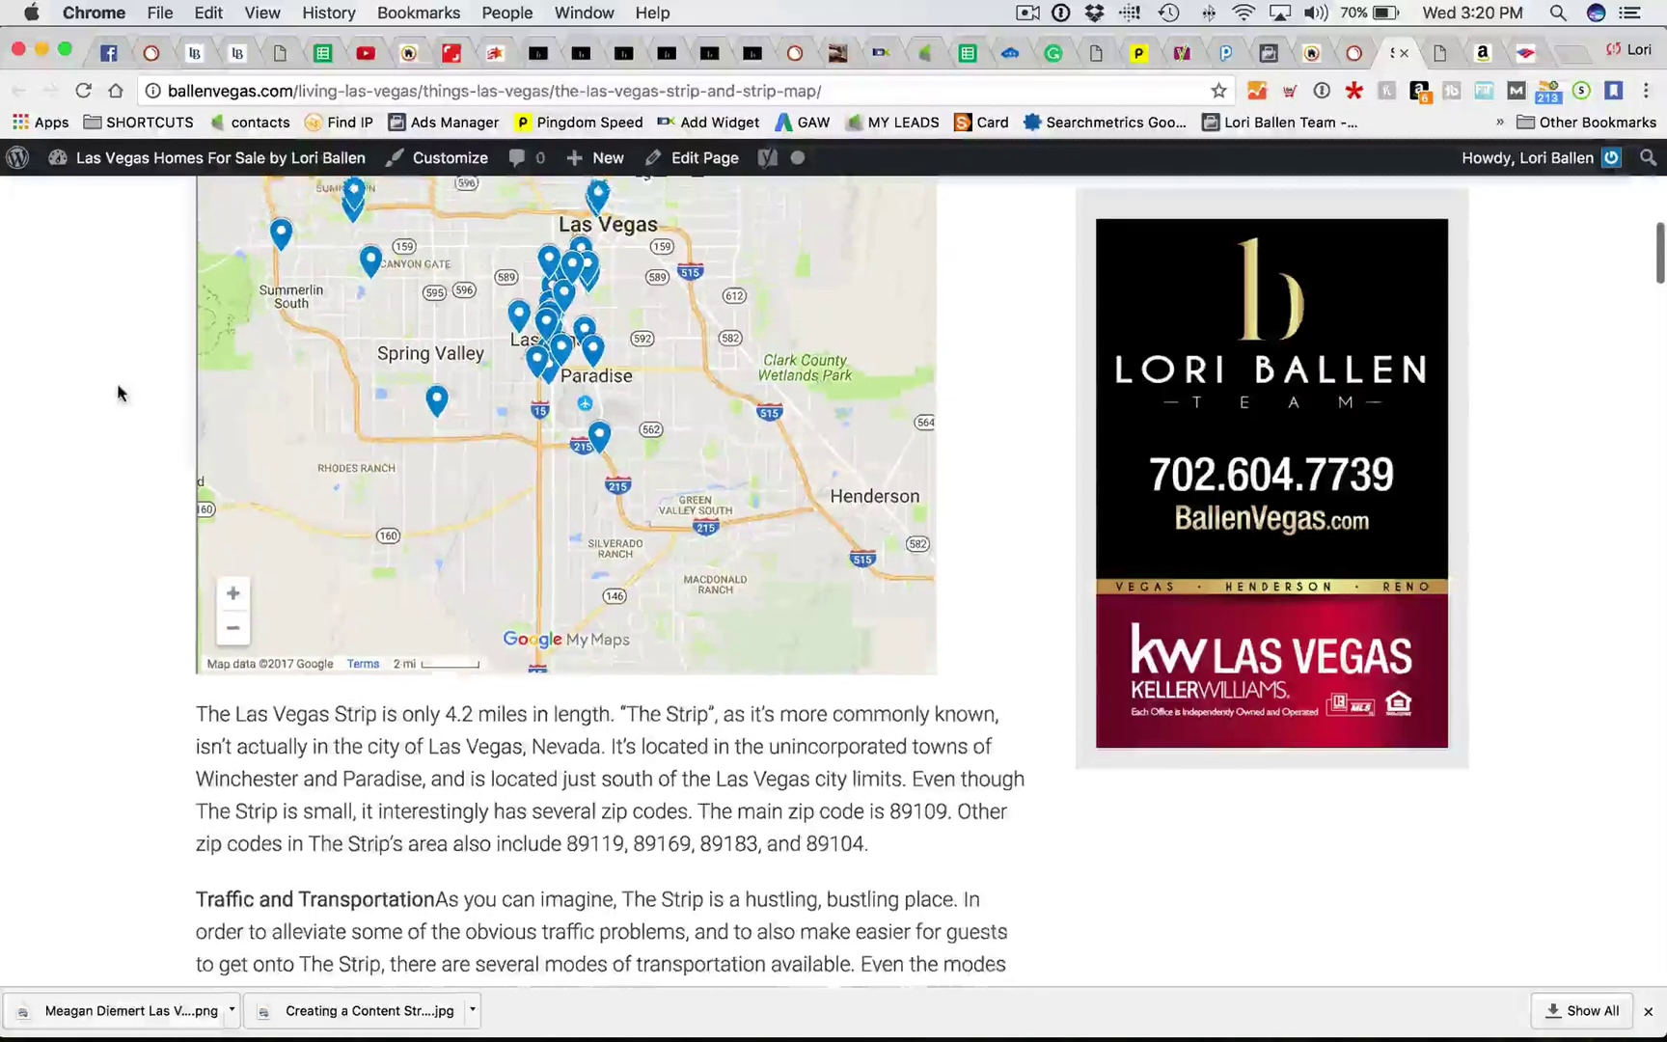
pyautogui.scroll(3, 117, 391)
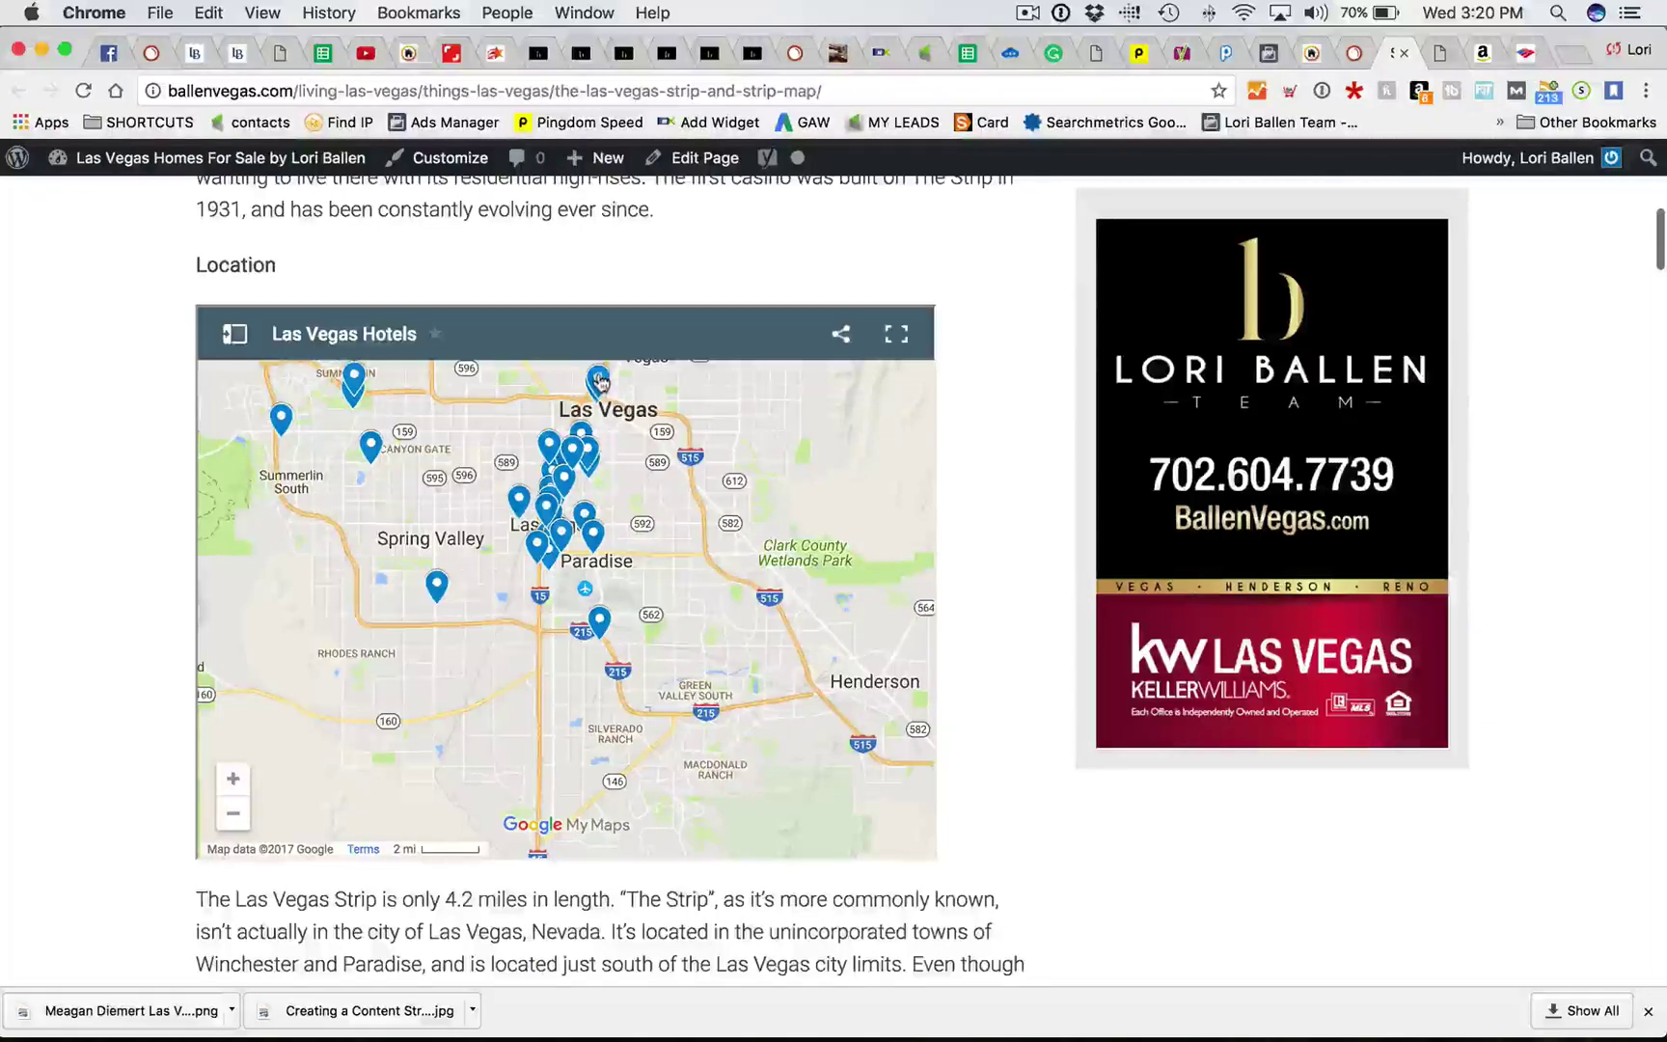
pyautogui.scroll(3, 131, 474)
pyautogui.scroll(2, 131, 474)
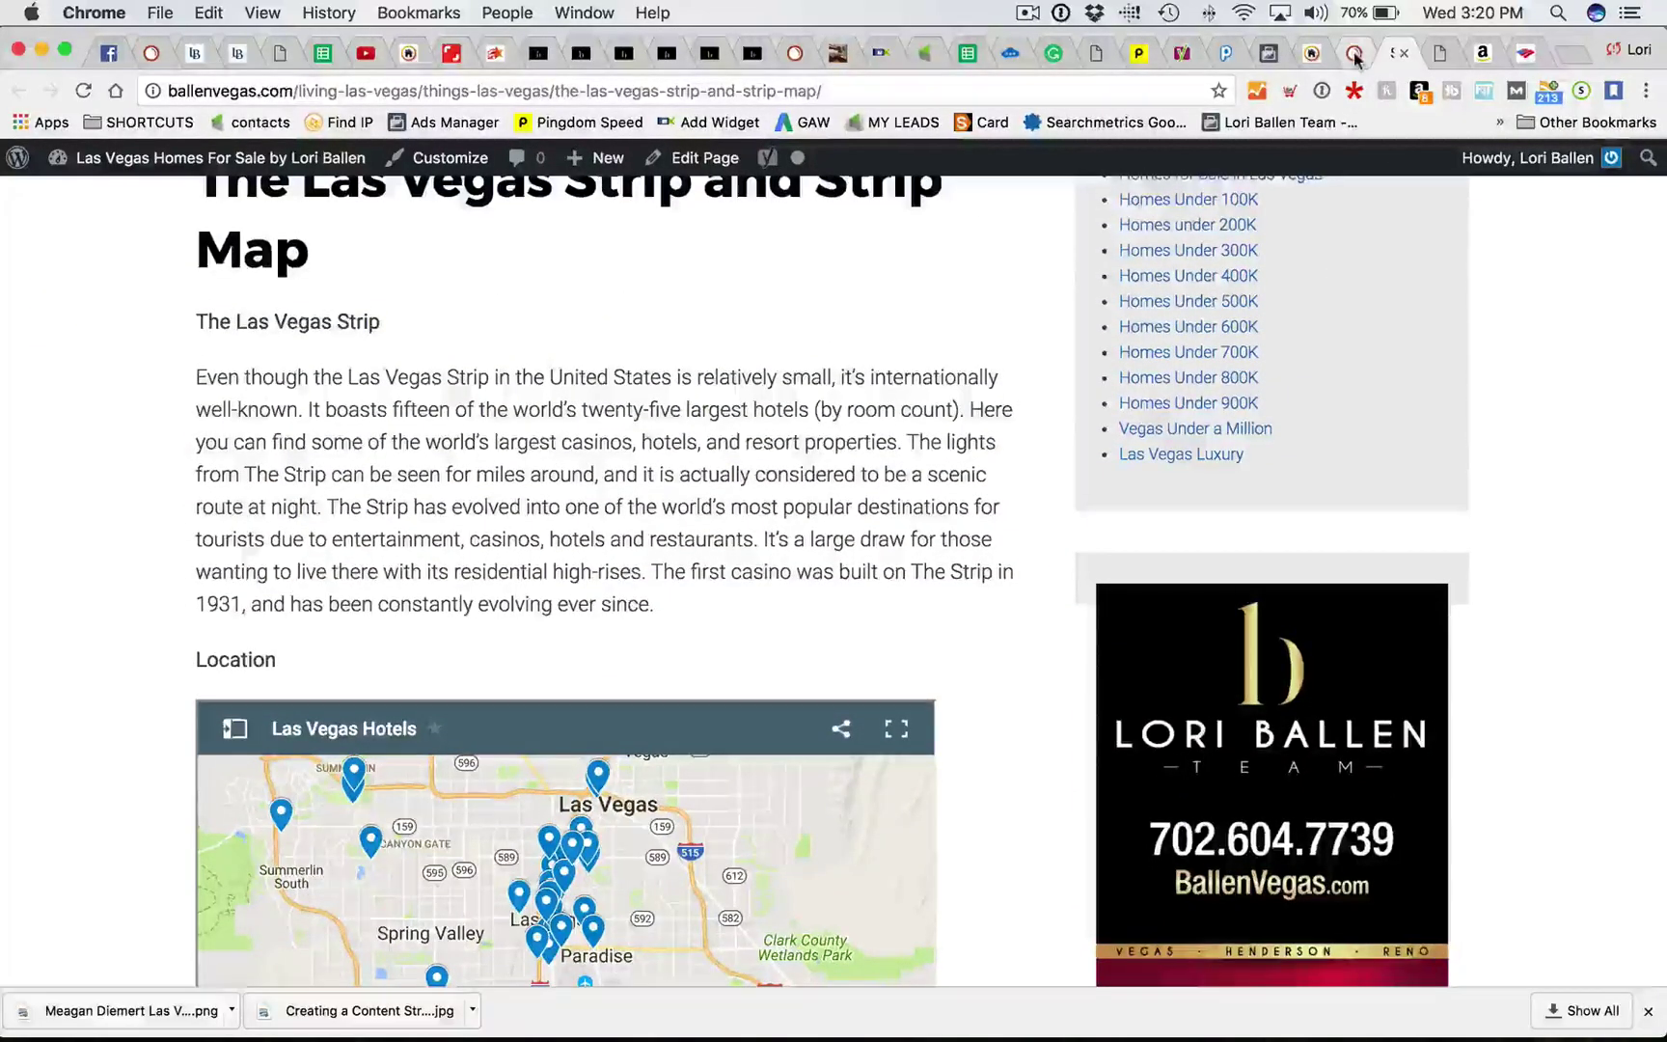
# Step: Return to the SEMrush Pages report and examine which ballenvegas.com pages bring in the largest share of traffic
pyautogui.click(1312, 56)
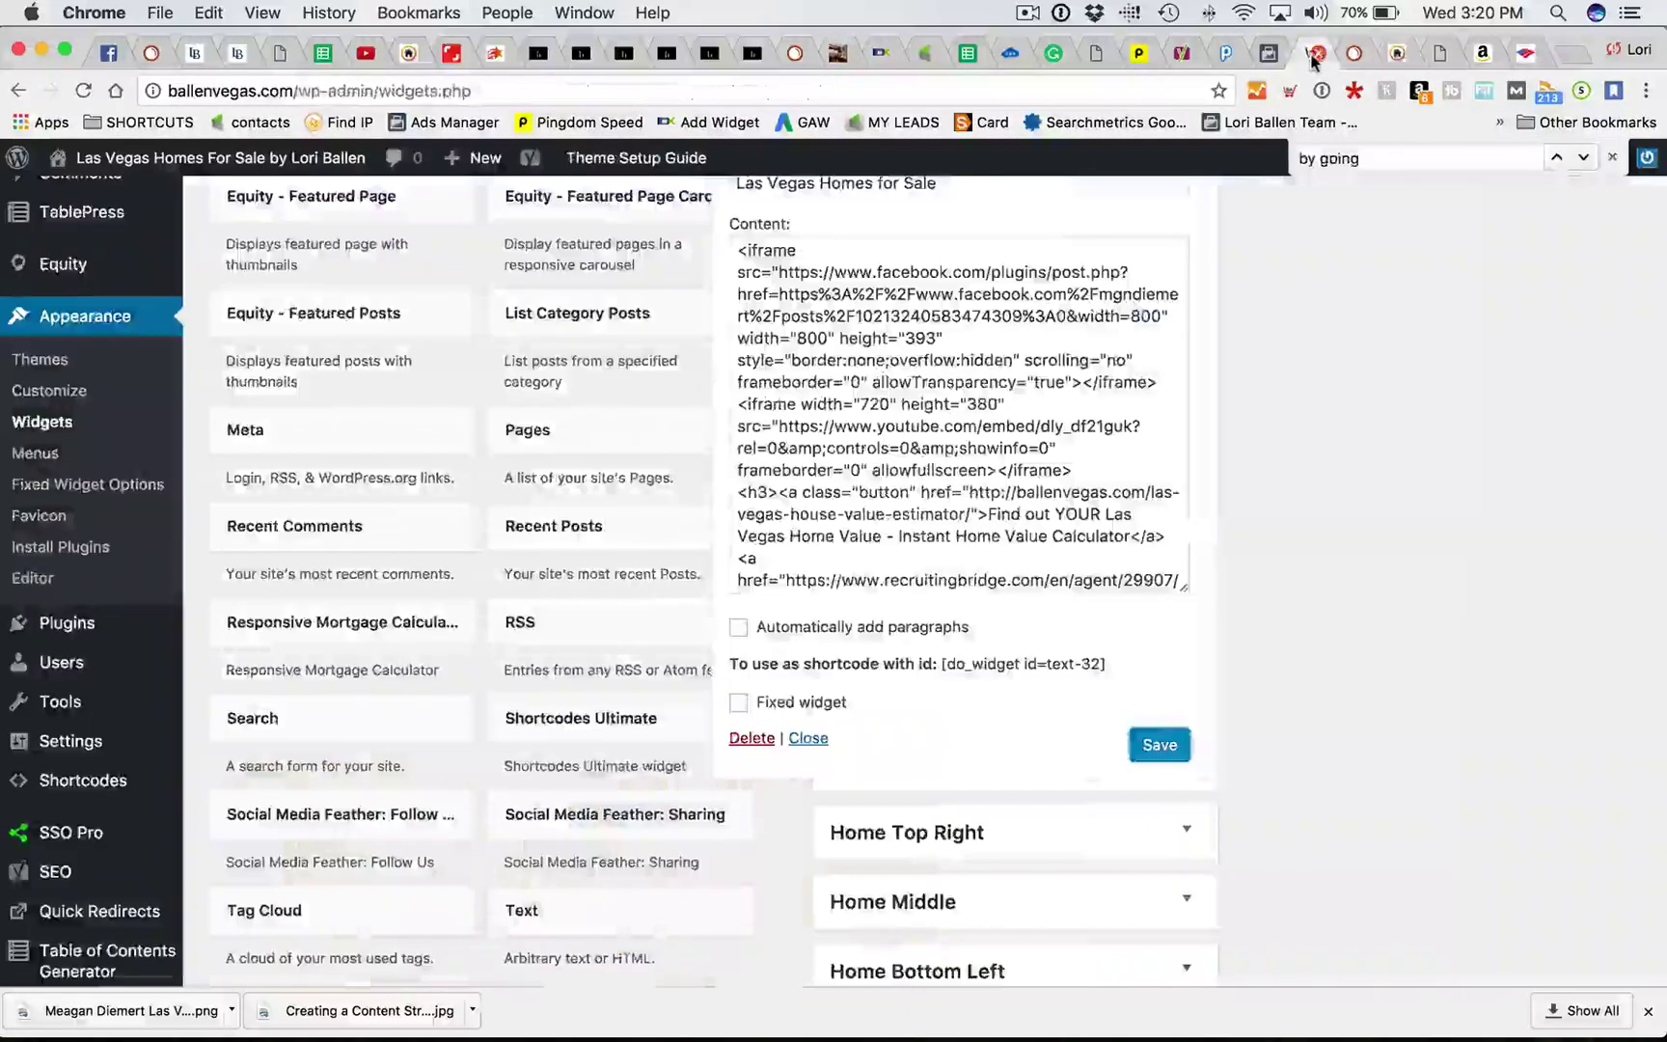
pyautogui.click(1357, 53)
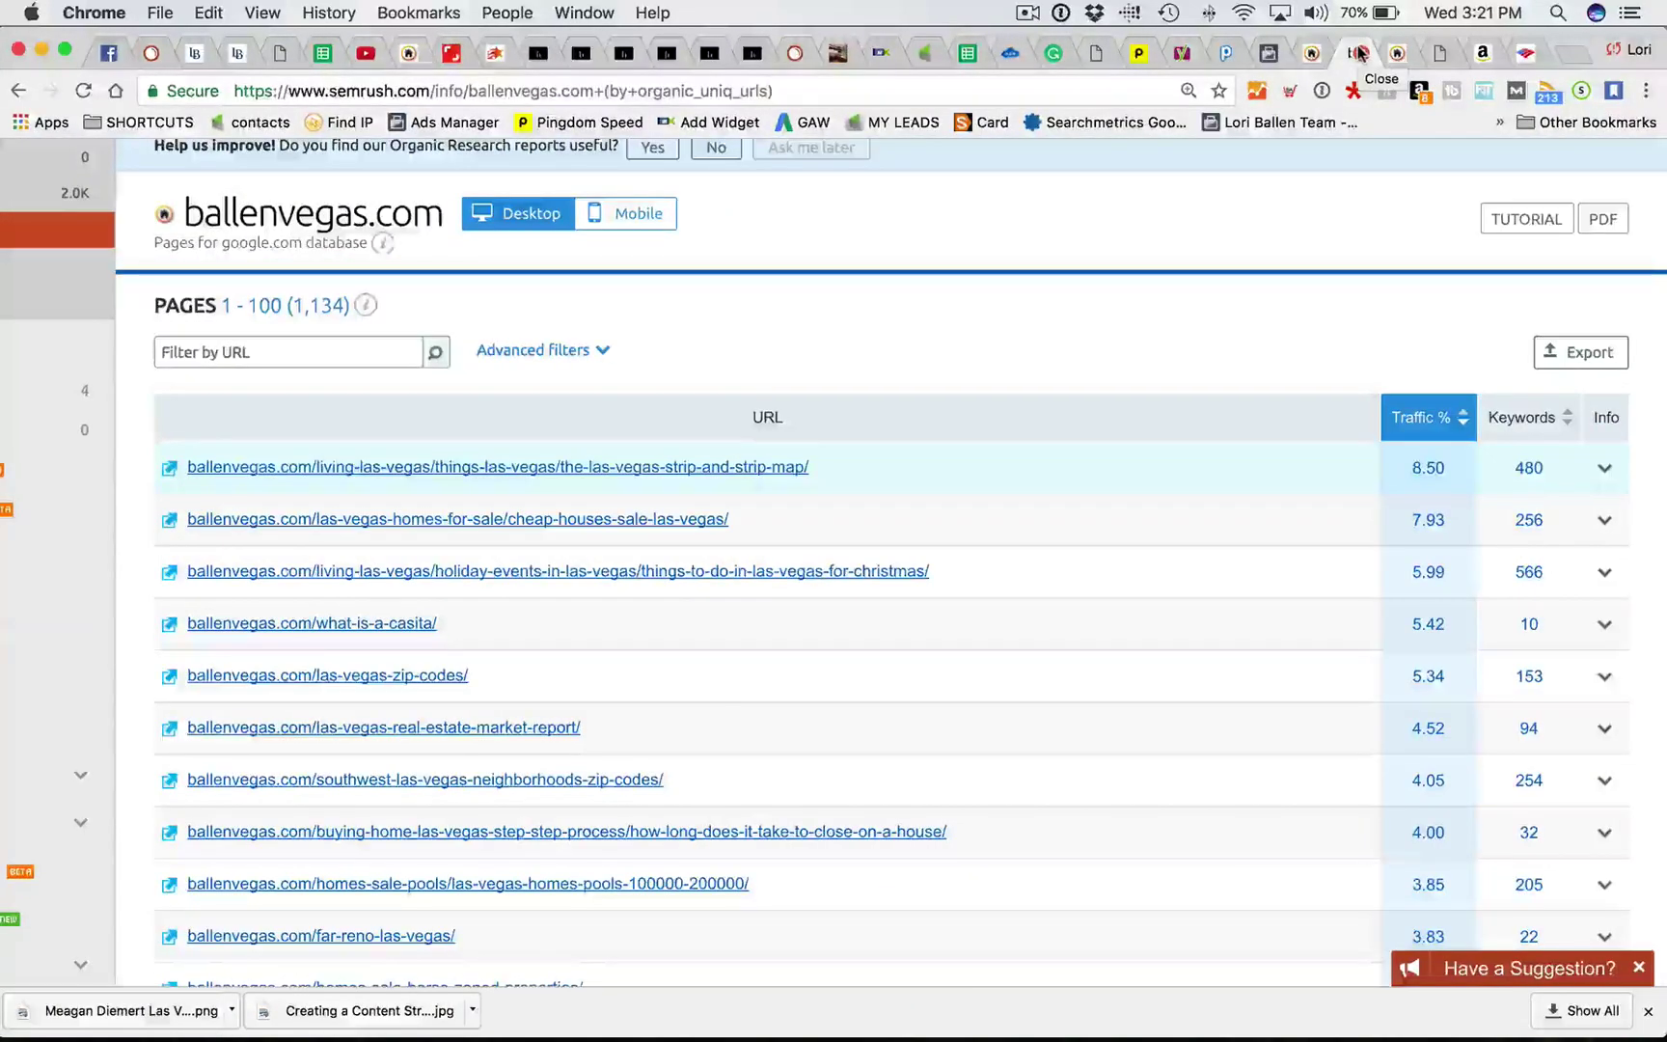
pyautogui.scroll(-2, 882, 465)
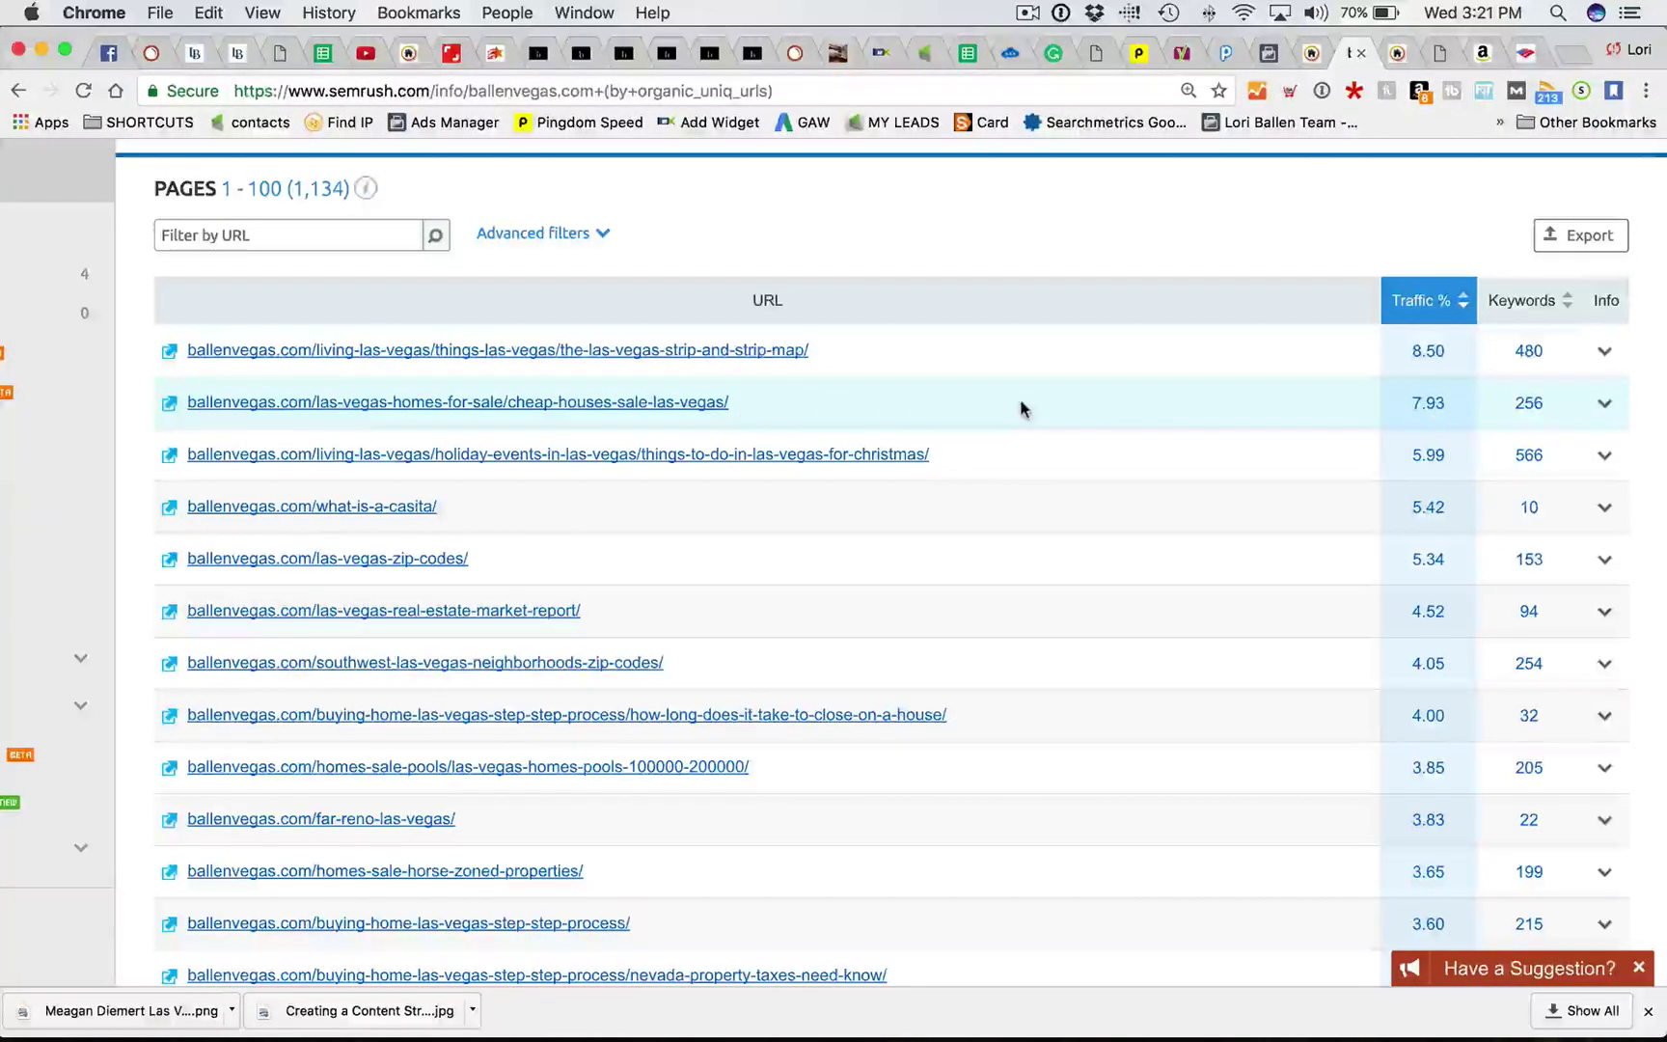
pyautogui.scroll(-1, 1019, 406)
pyautogui.scroll(-2, 1020, 401)
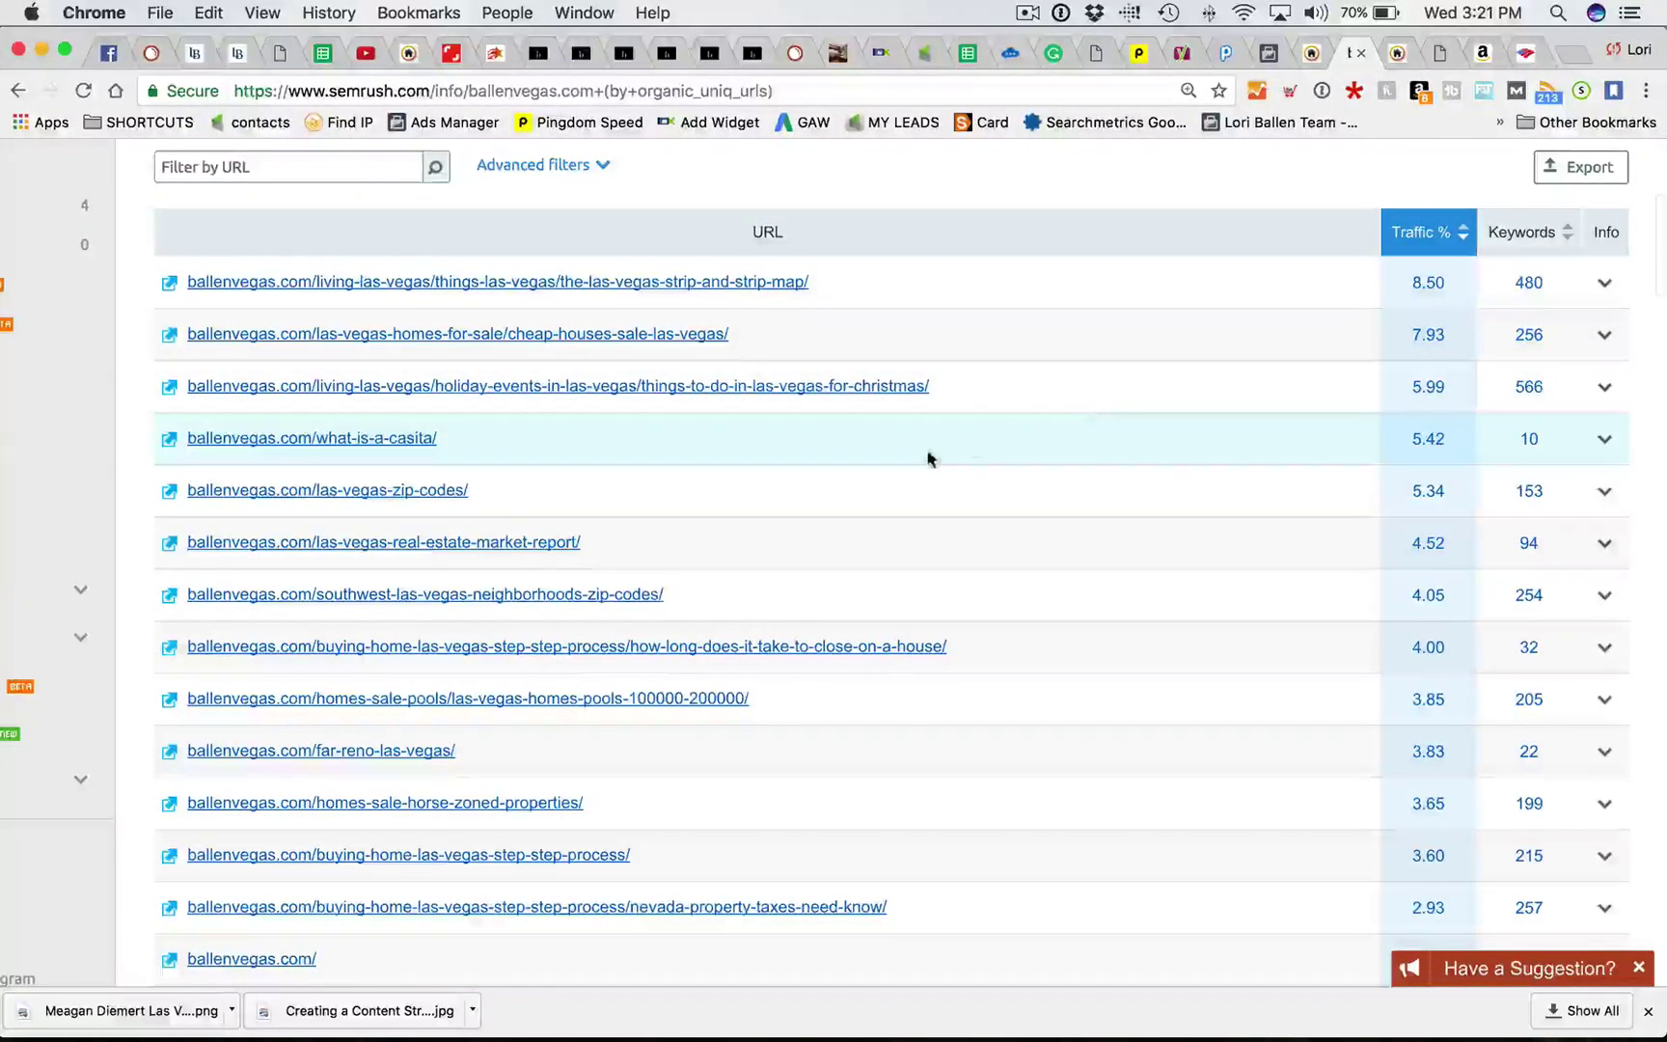
pyautogui.scroll(-10, 932, 457)
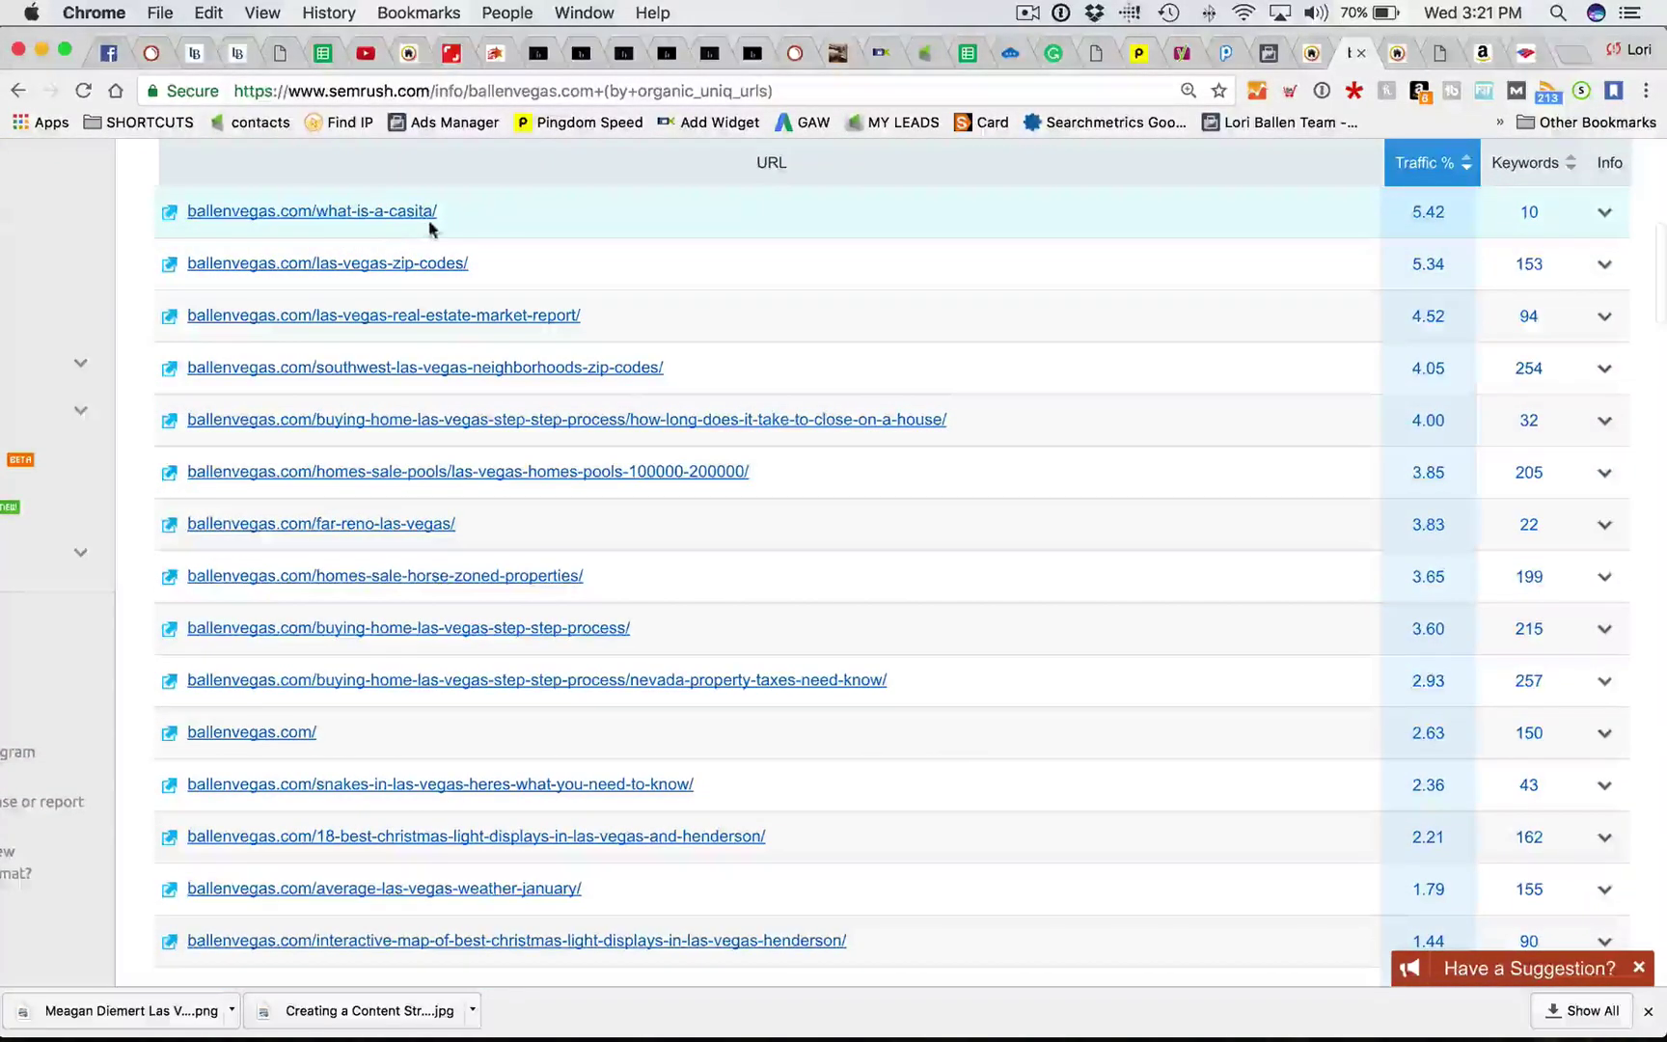
pyautogui.scroll(2, 424, 270)
pyautogui.scroll(-1, 666, 321)
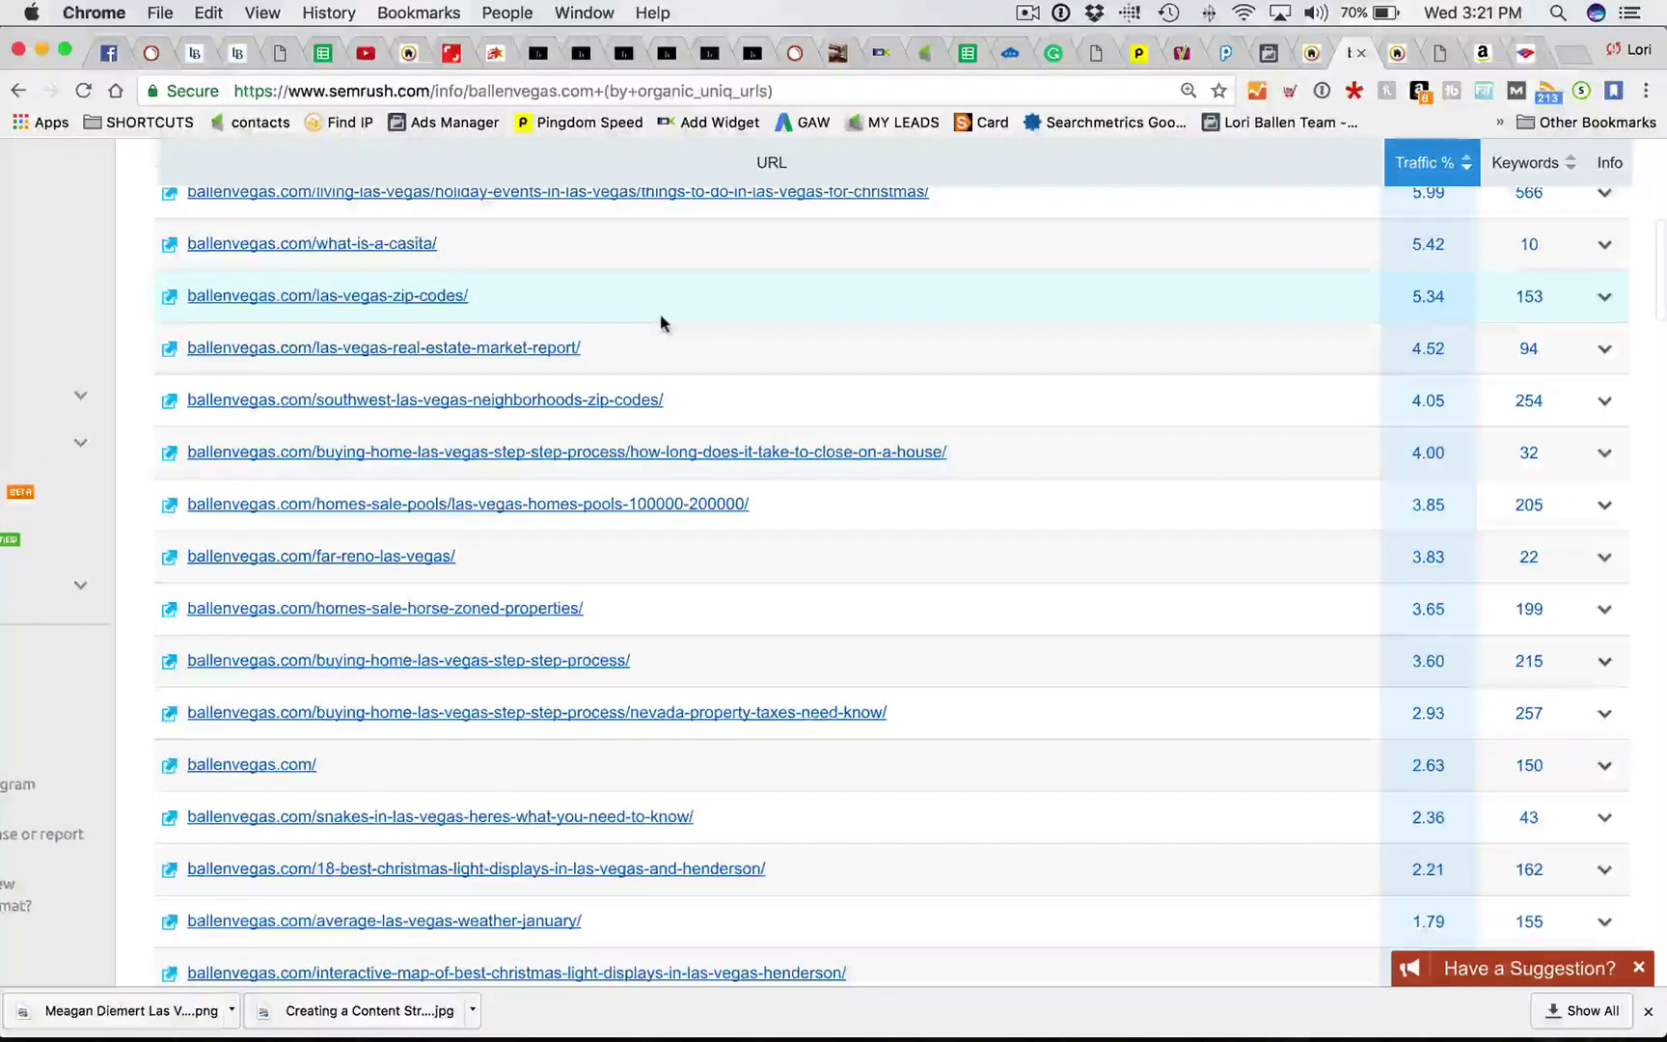
# Step: Open the SEMrush URL overview of the the-las-vegas-strip-and-strip-map page and its full top organic keywords report
pyautogui.scroll(1, 661, 322)
pyautogui.scroll(9, 695, 387)
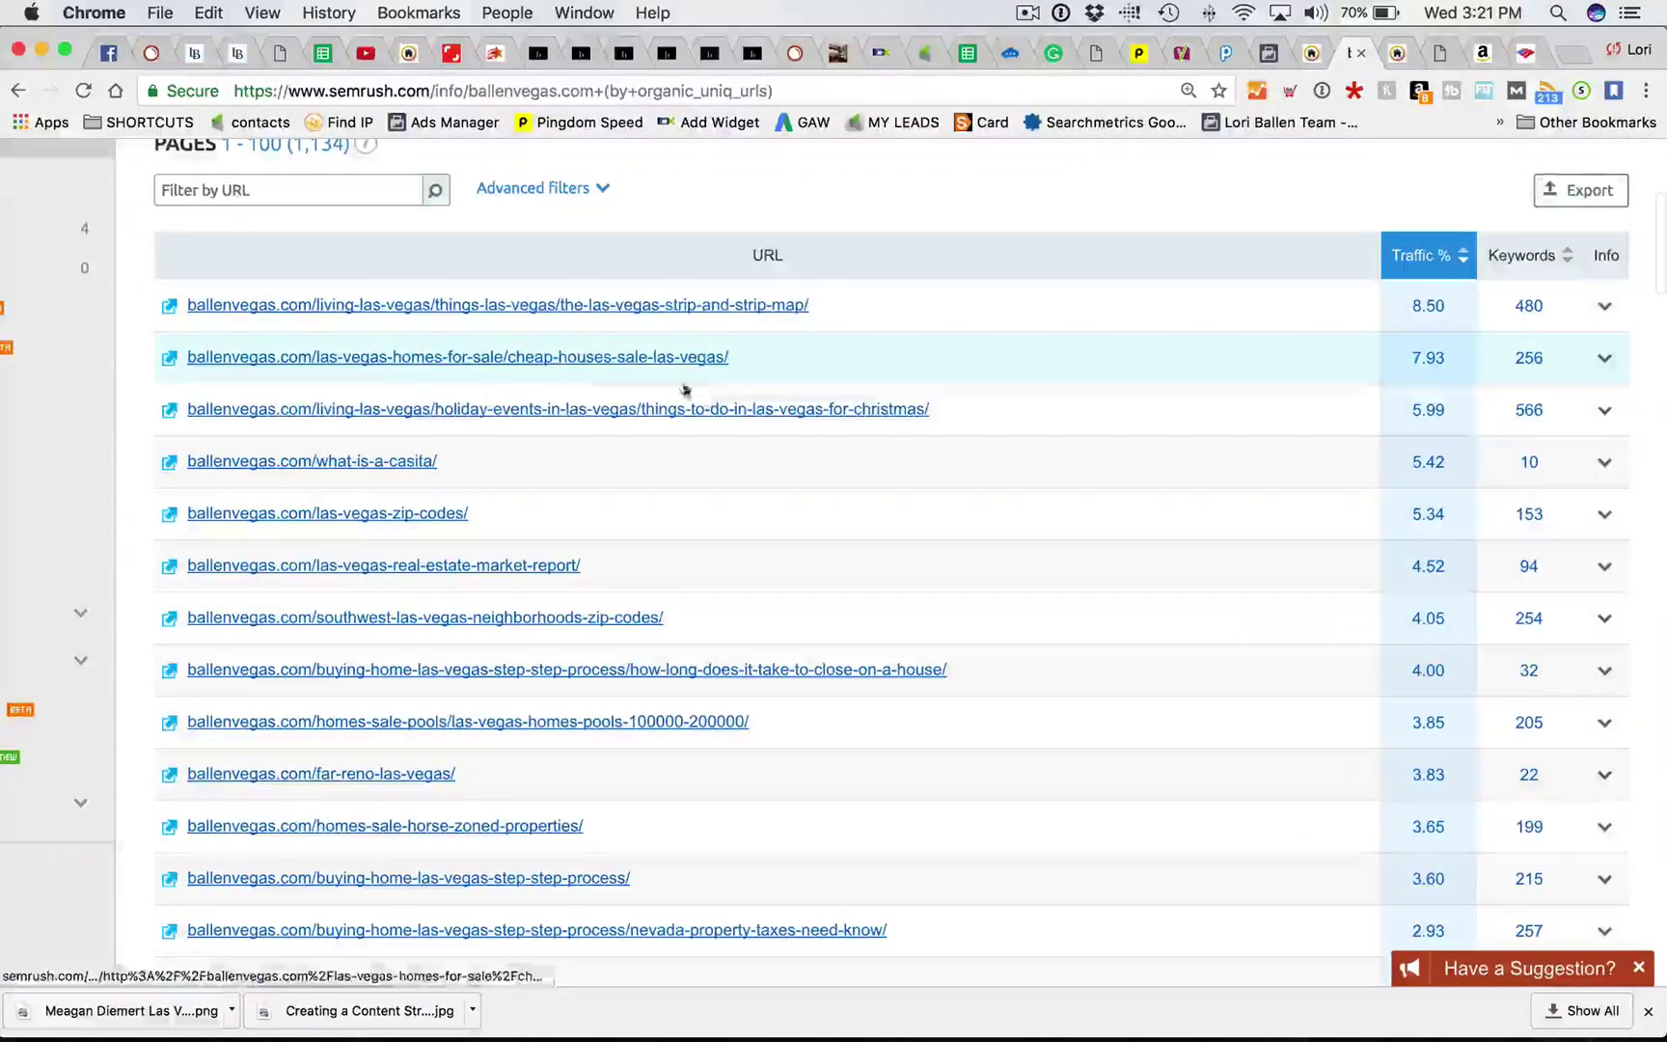
pyautogui.click(771, 309)
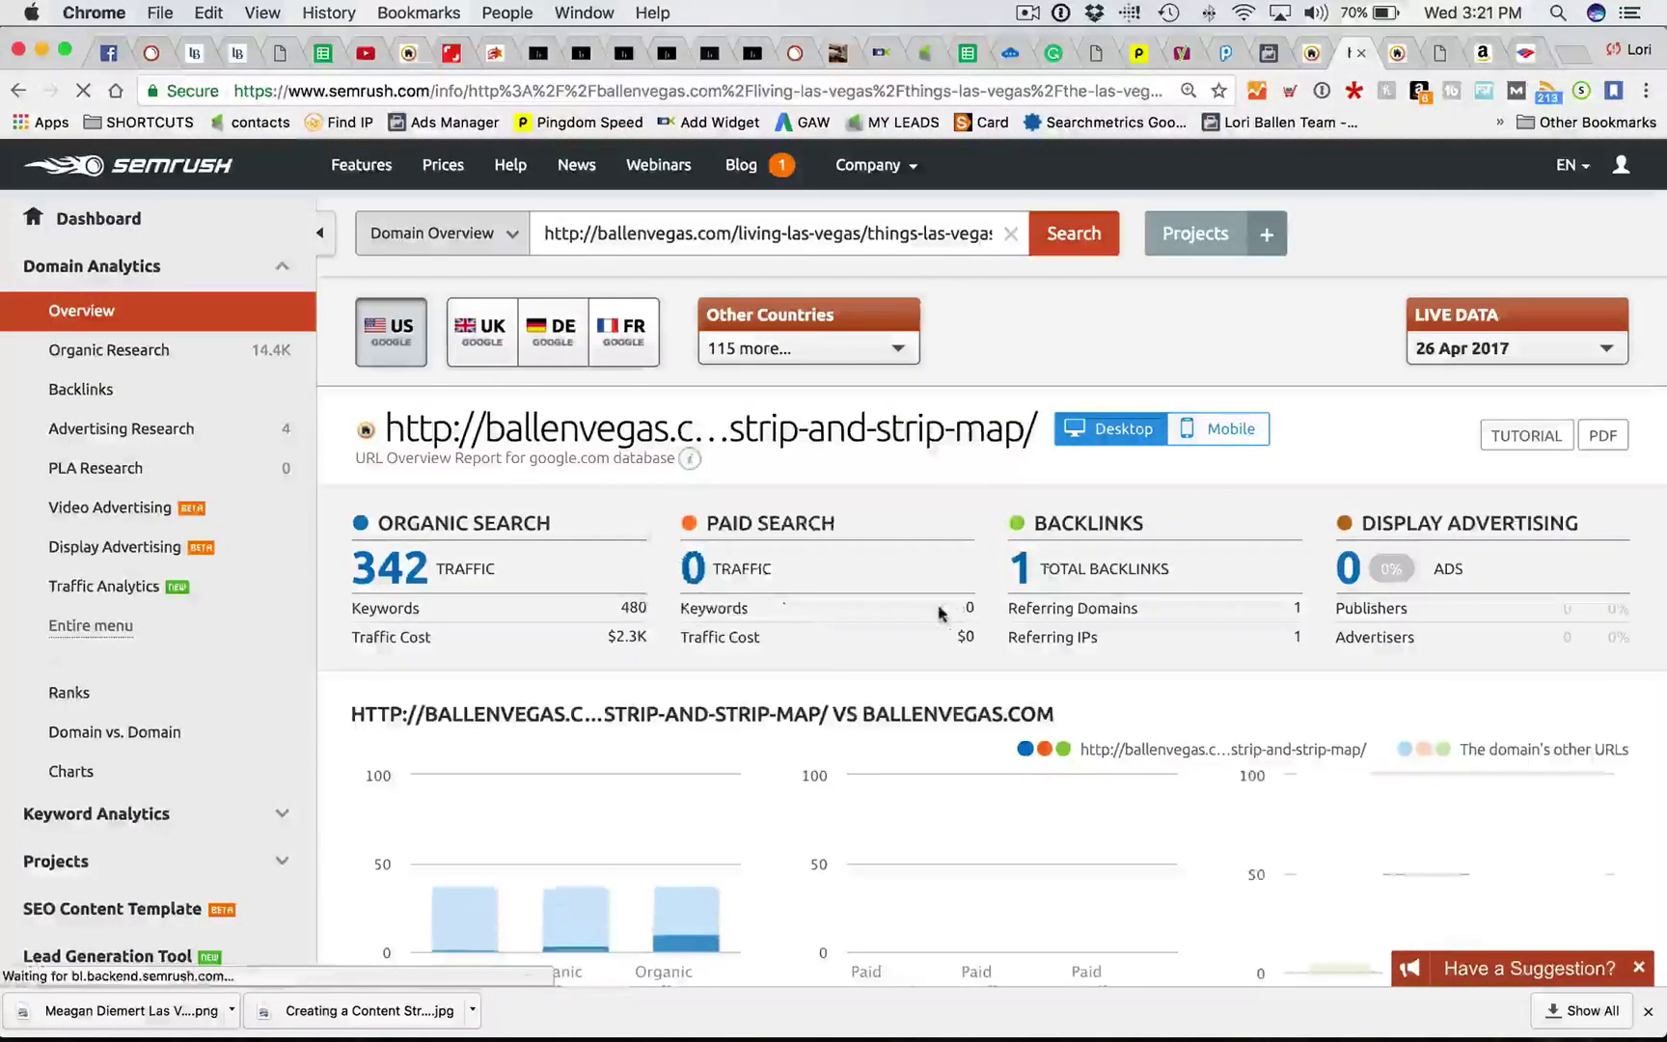
pyautogui.scroll(-3, 960, 608)
pyautogui.scroll(-10, 960, 614)
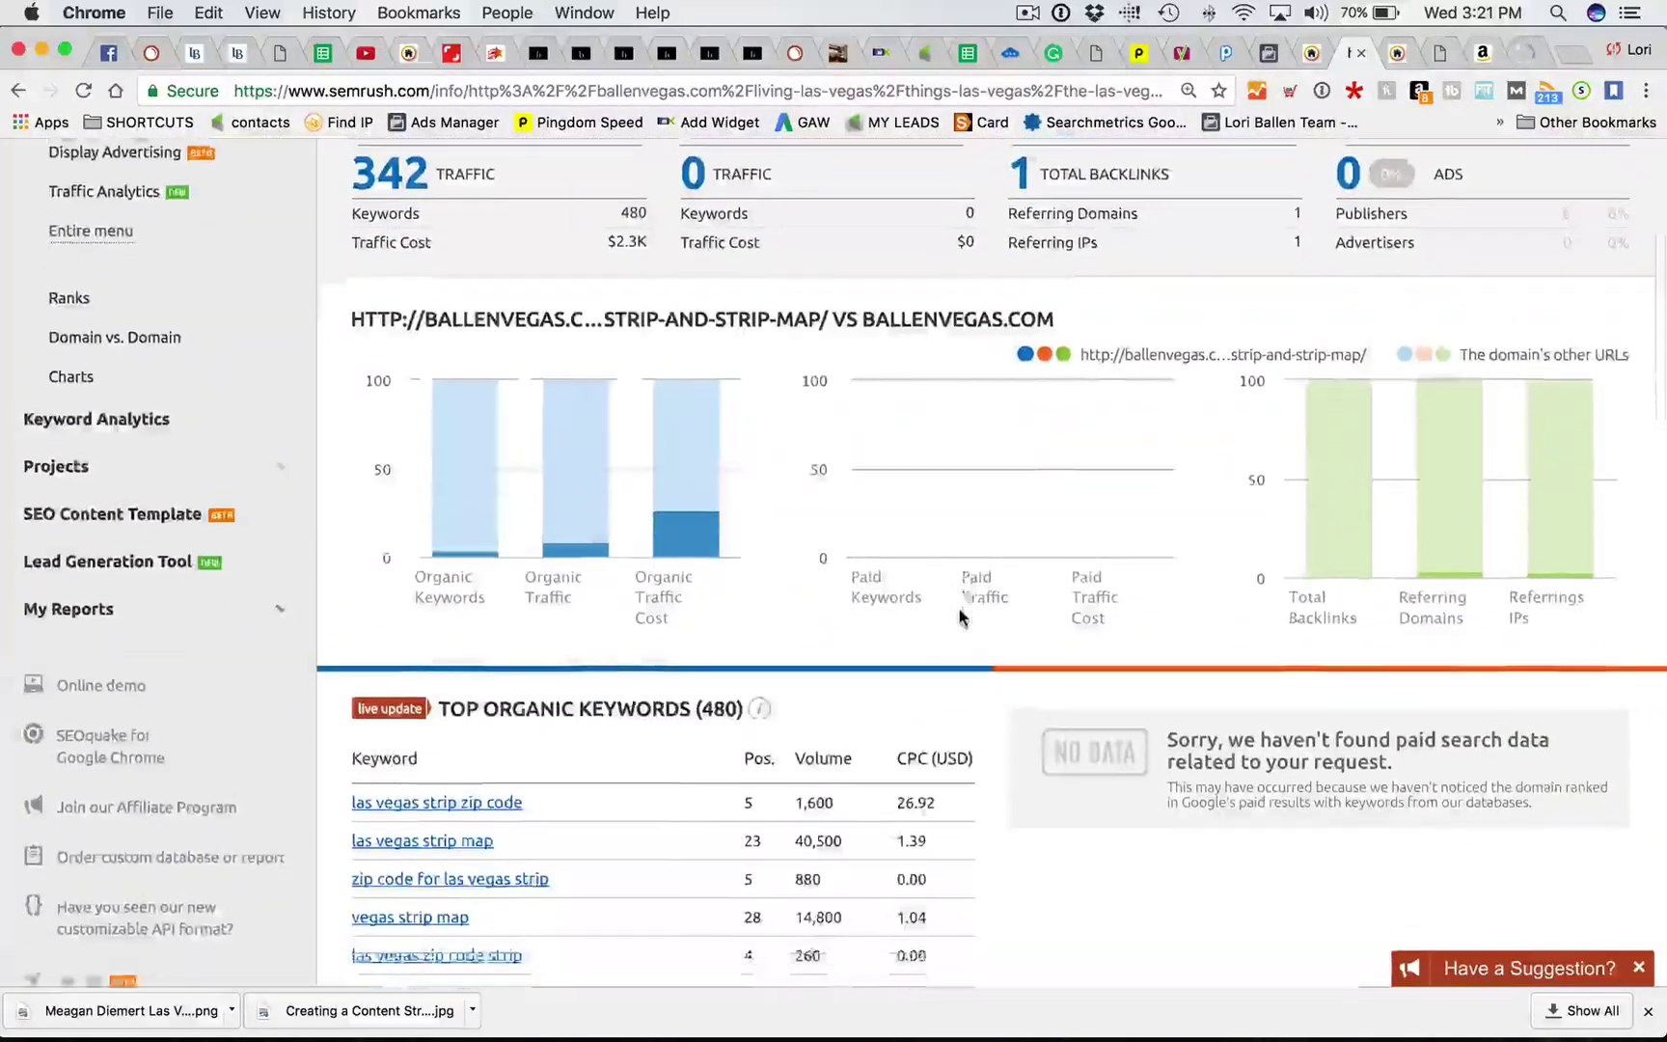
pyautogui.click(926, 686)
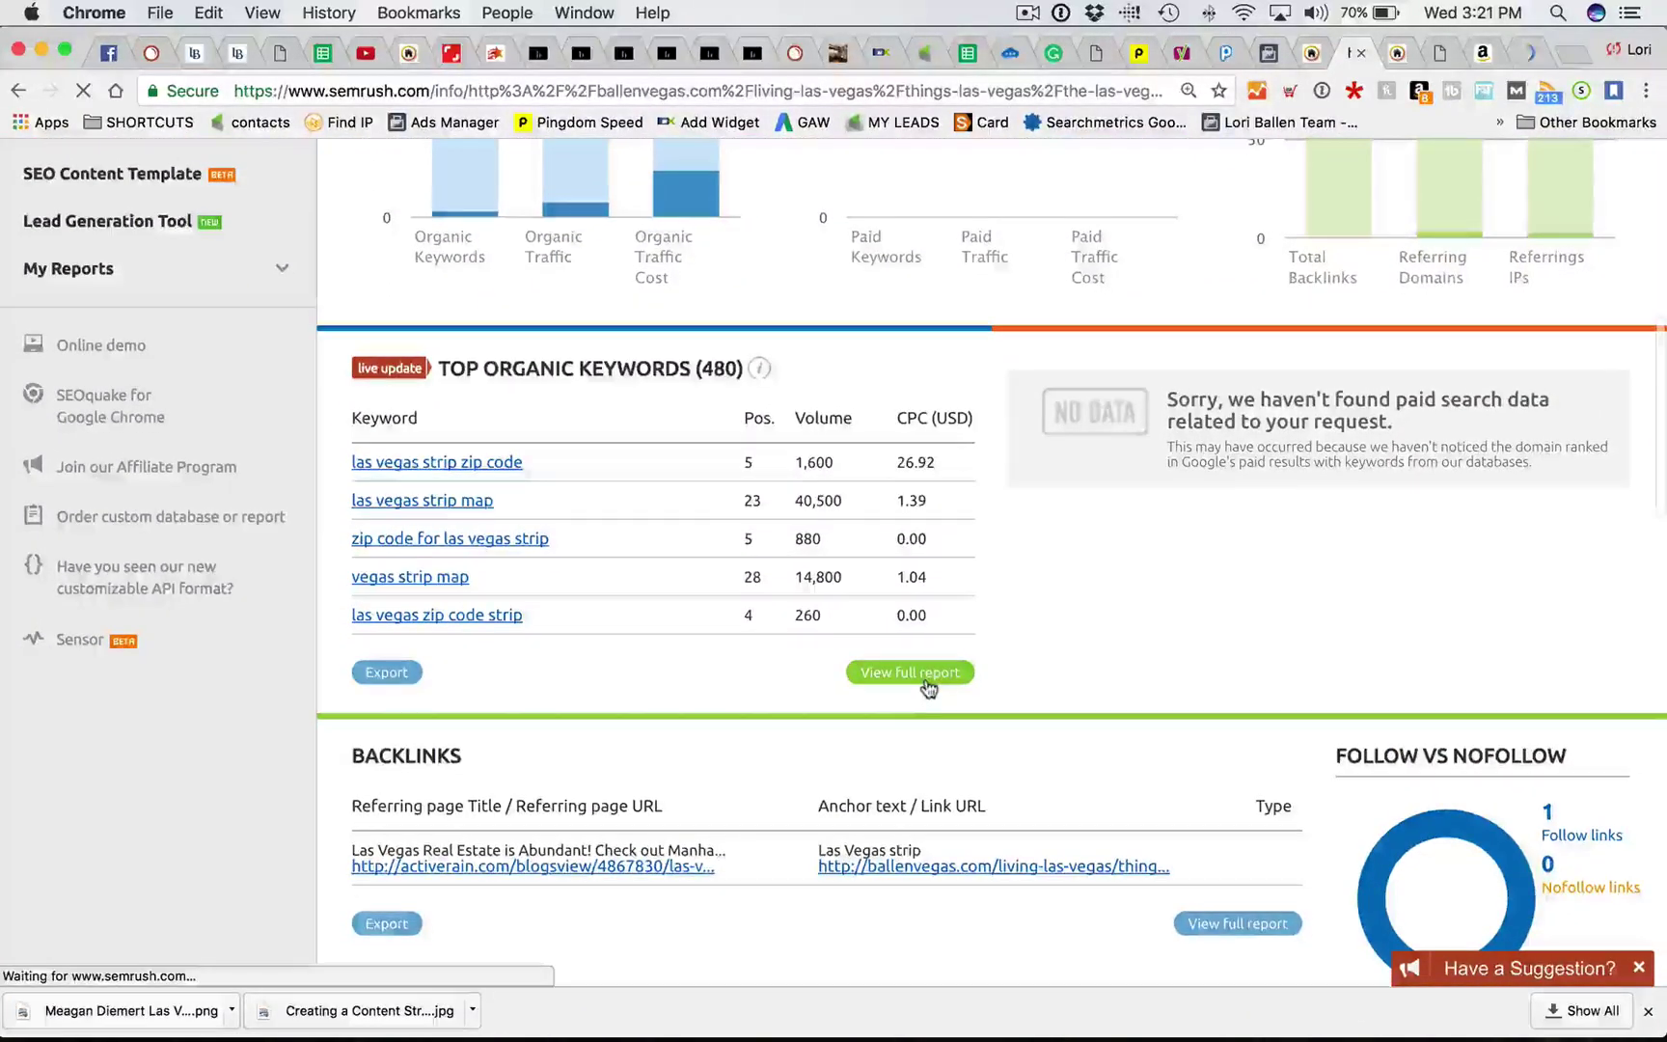
# Step: Examine the strip map page's traffic cost and the position, volume and traffic share of its organic keywords
pyautogui.scroll(-2, 1148, 700)
pyautogui.scroll(-10, 1144, 695)
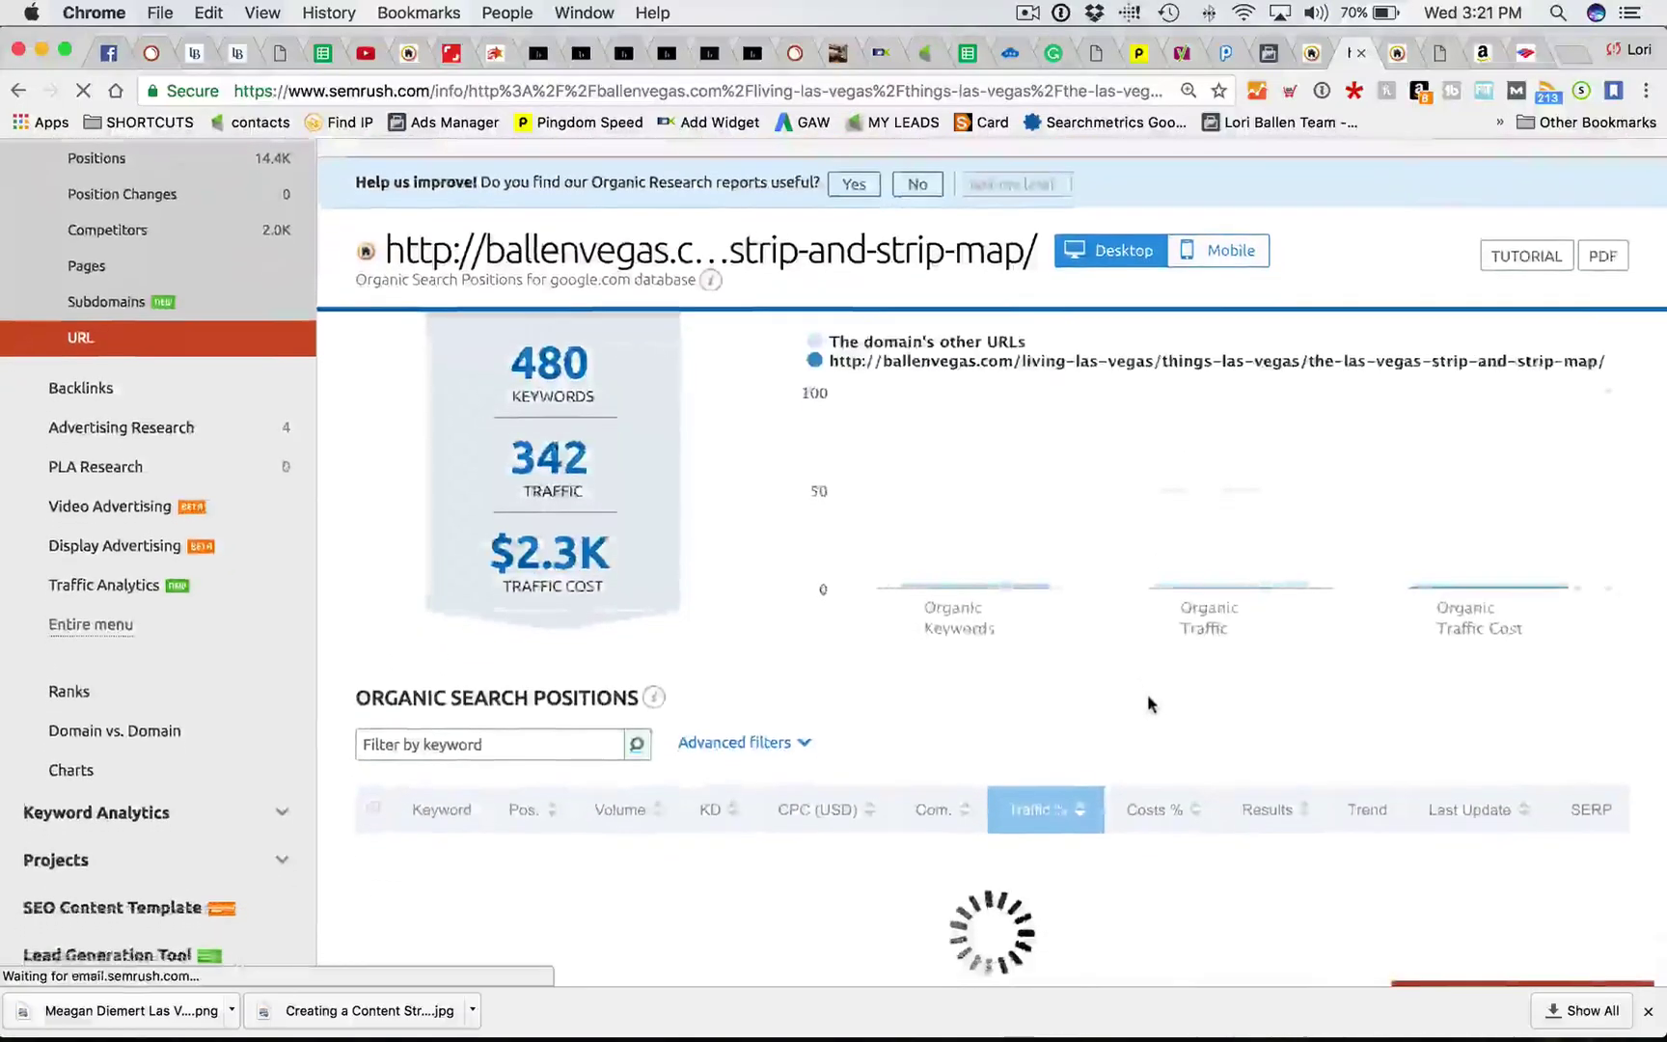
pyautogui.scroll(8, 1147, 702)
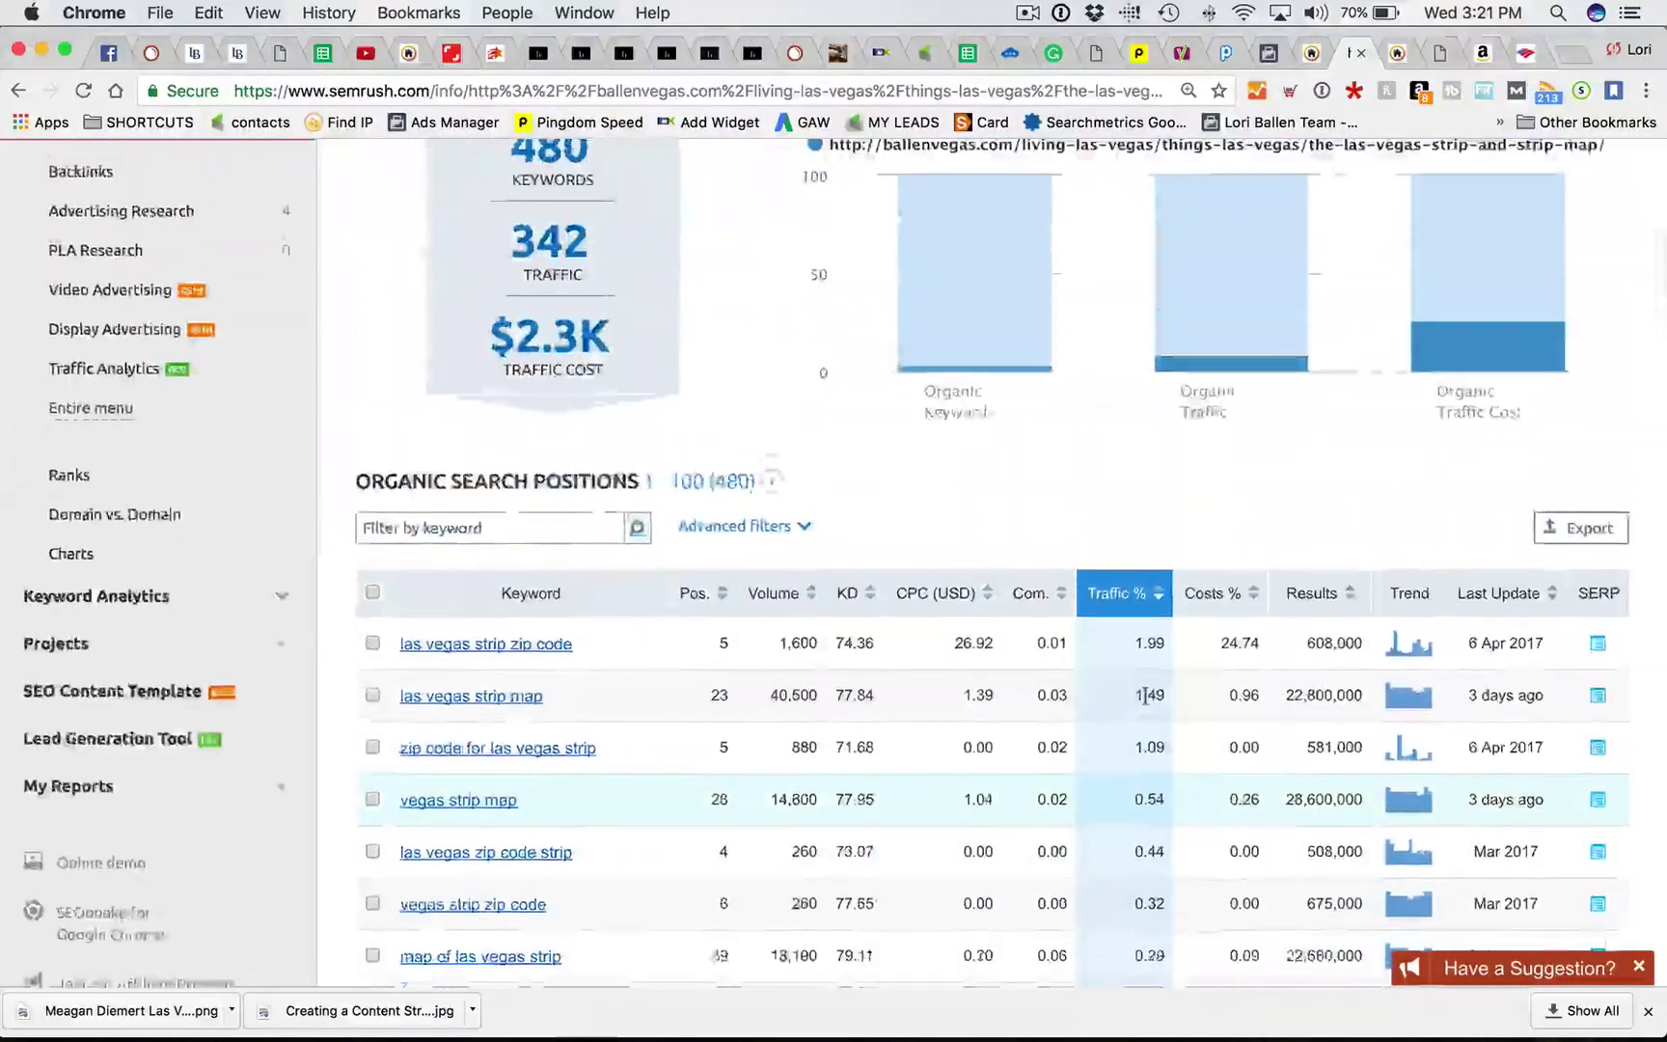
pyautogui.scroll(-2, 468, 307)
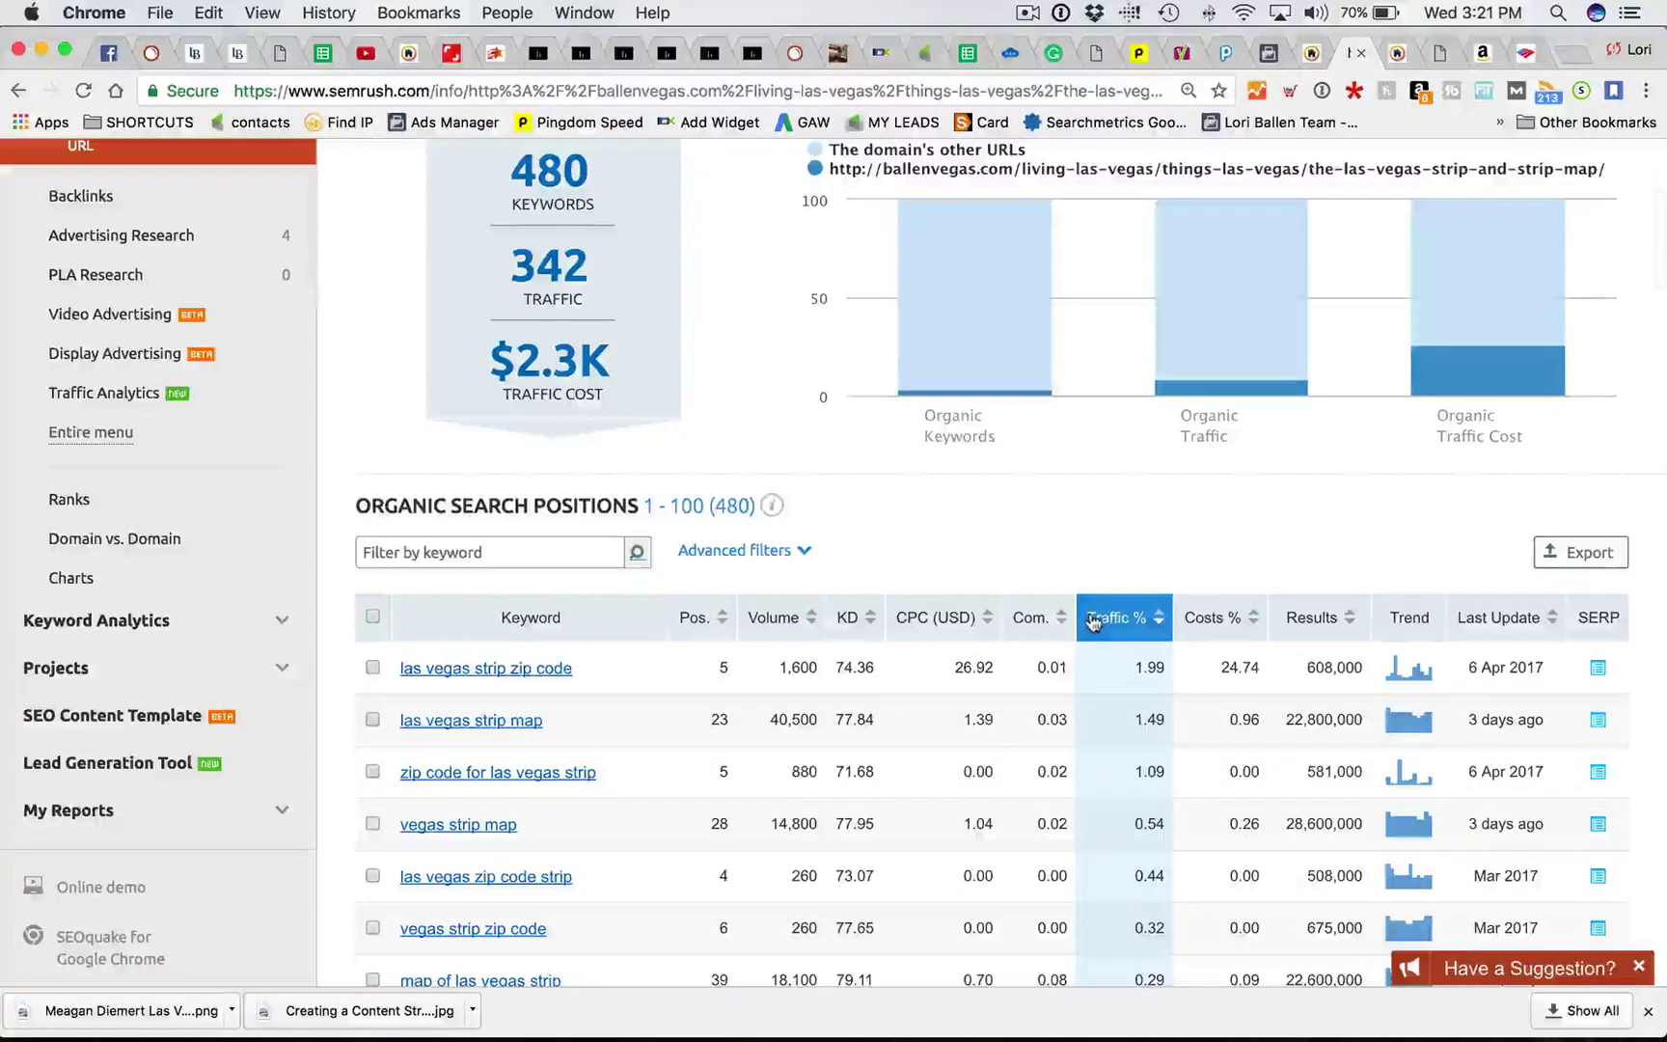
pyautogui.moveTo(1093, 622)
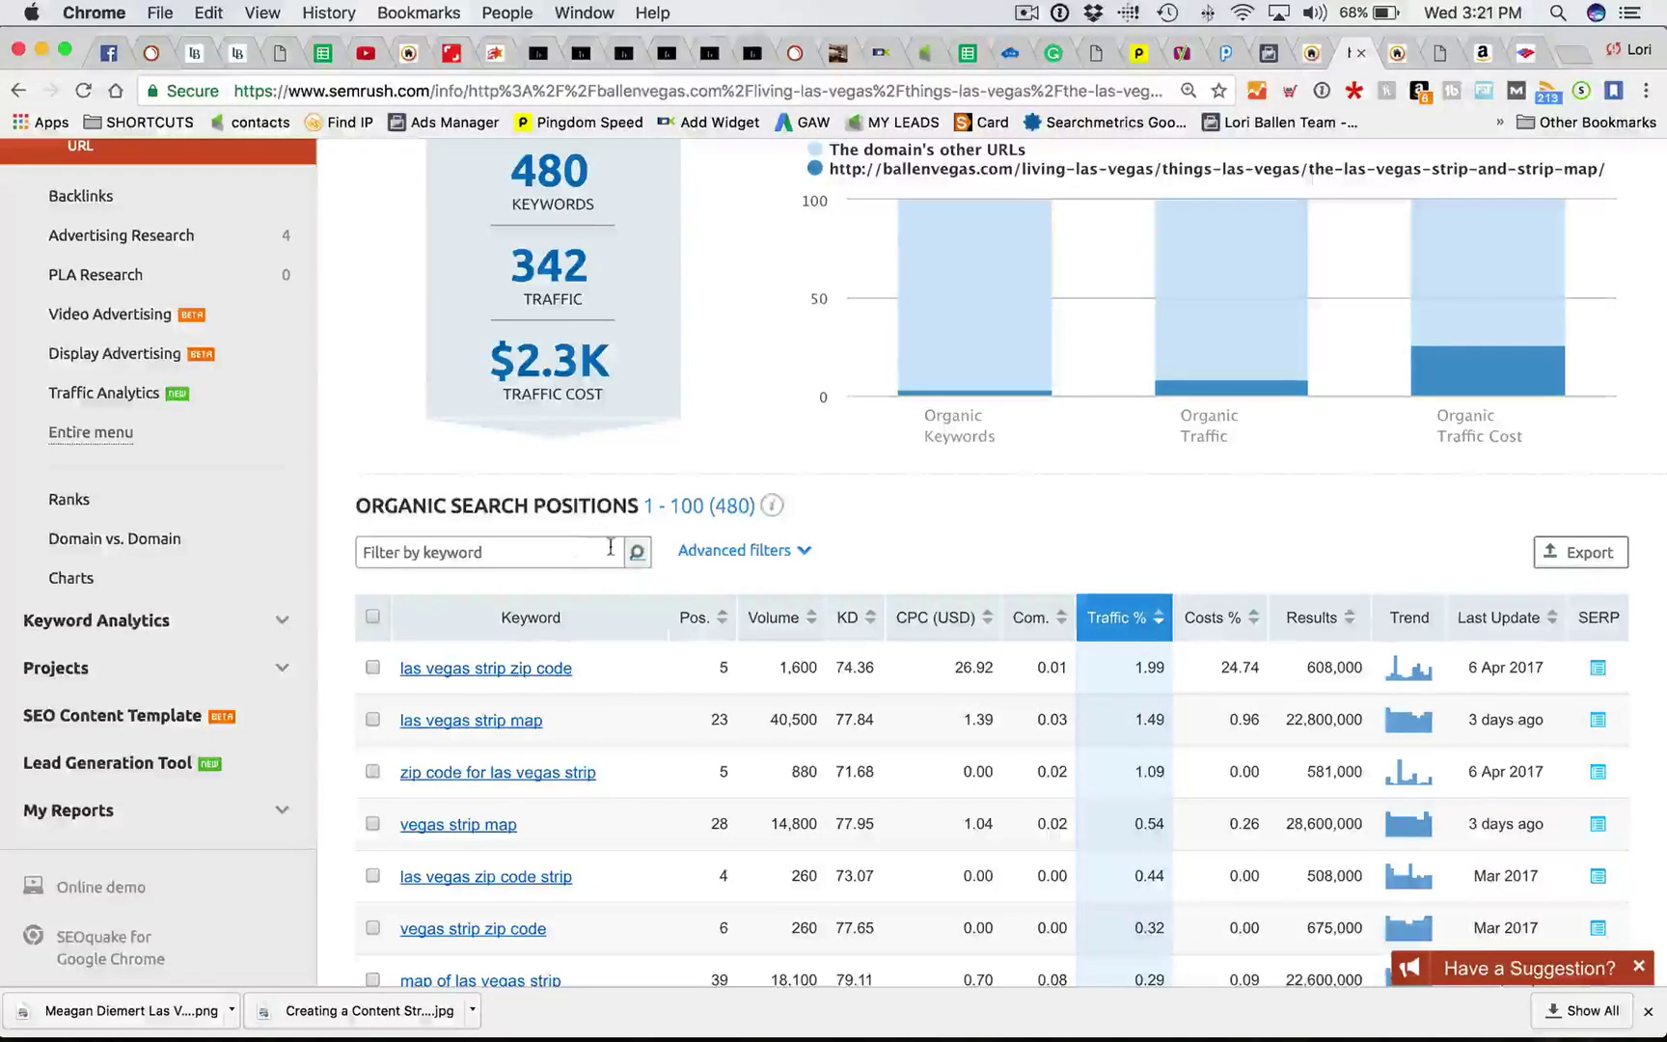
pyautogui.scroll(3, 652, 197)
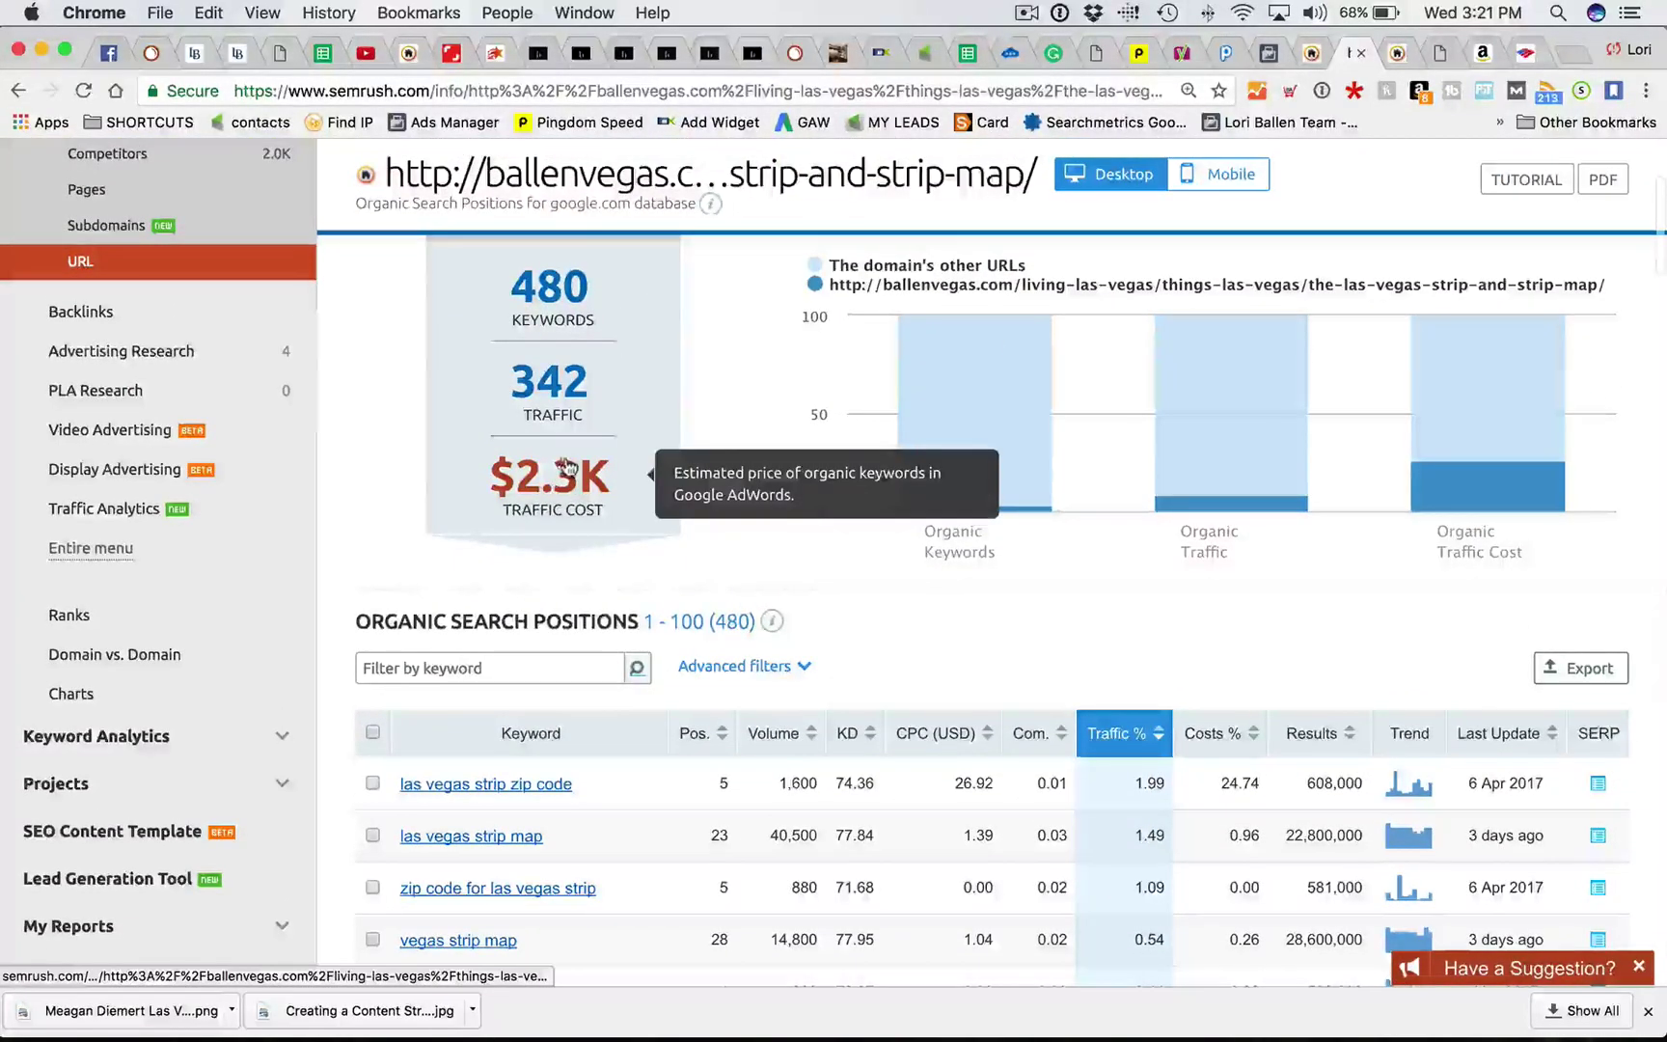
pyautogui.scroll(-4, 588, 459)
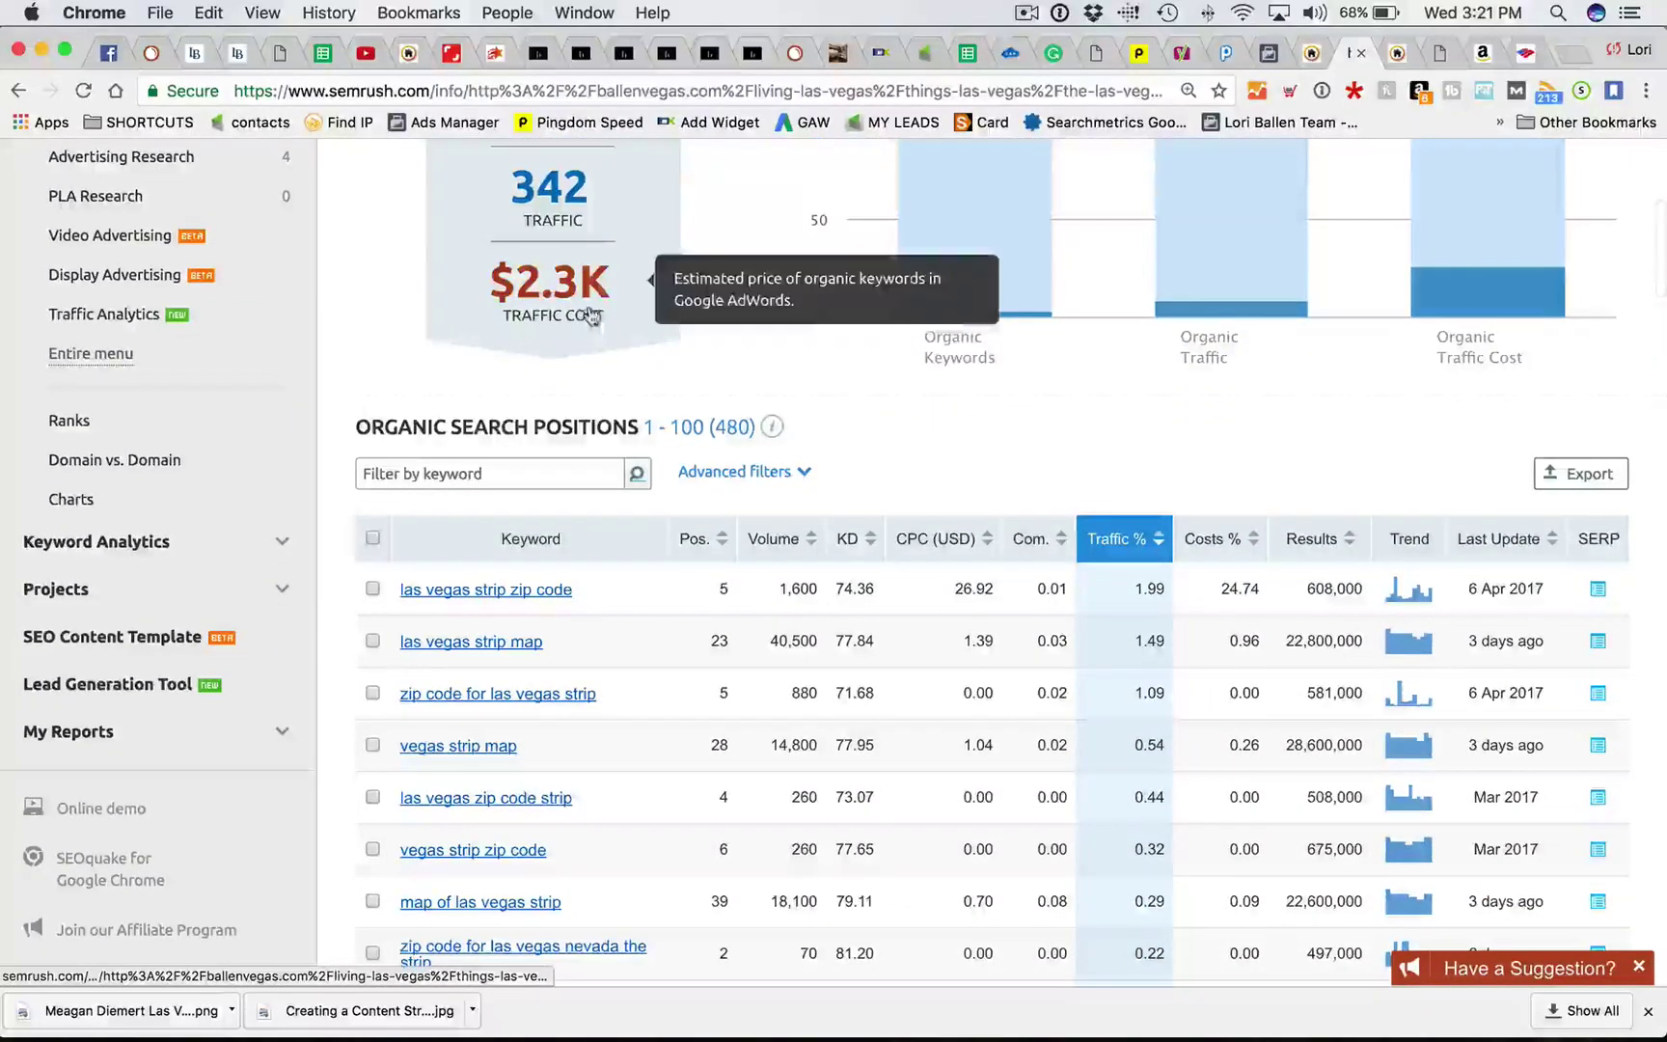
# Step: Examine the strip map page's keyword, traffic and traffic cost figures and its share compared with the domain's other URLs
pyautogui.moveTo(590, 309)
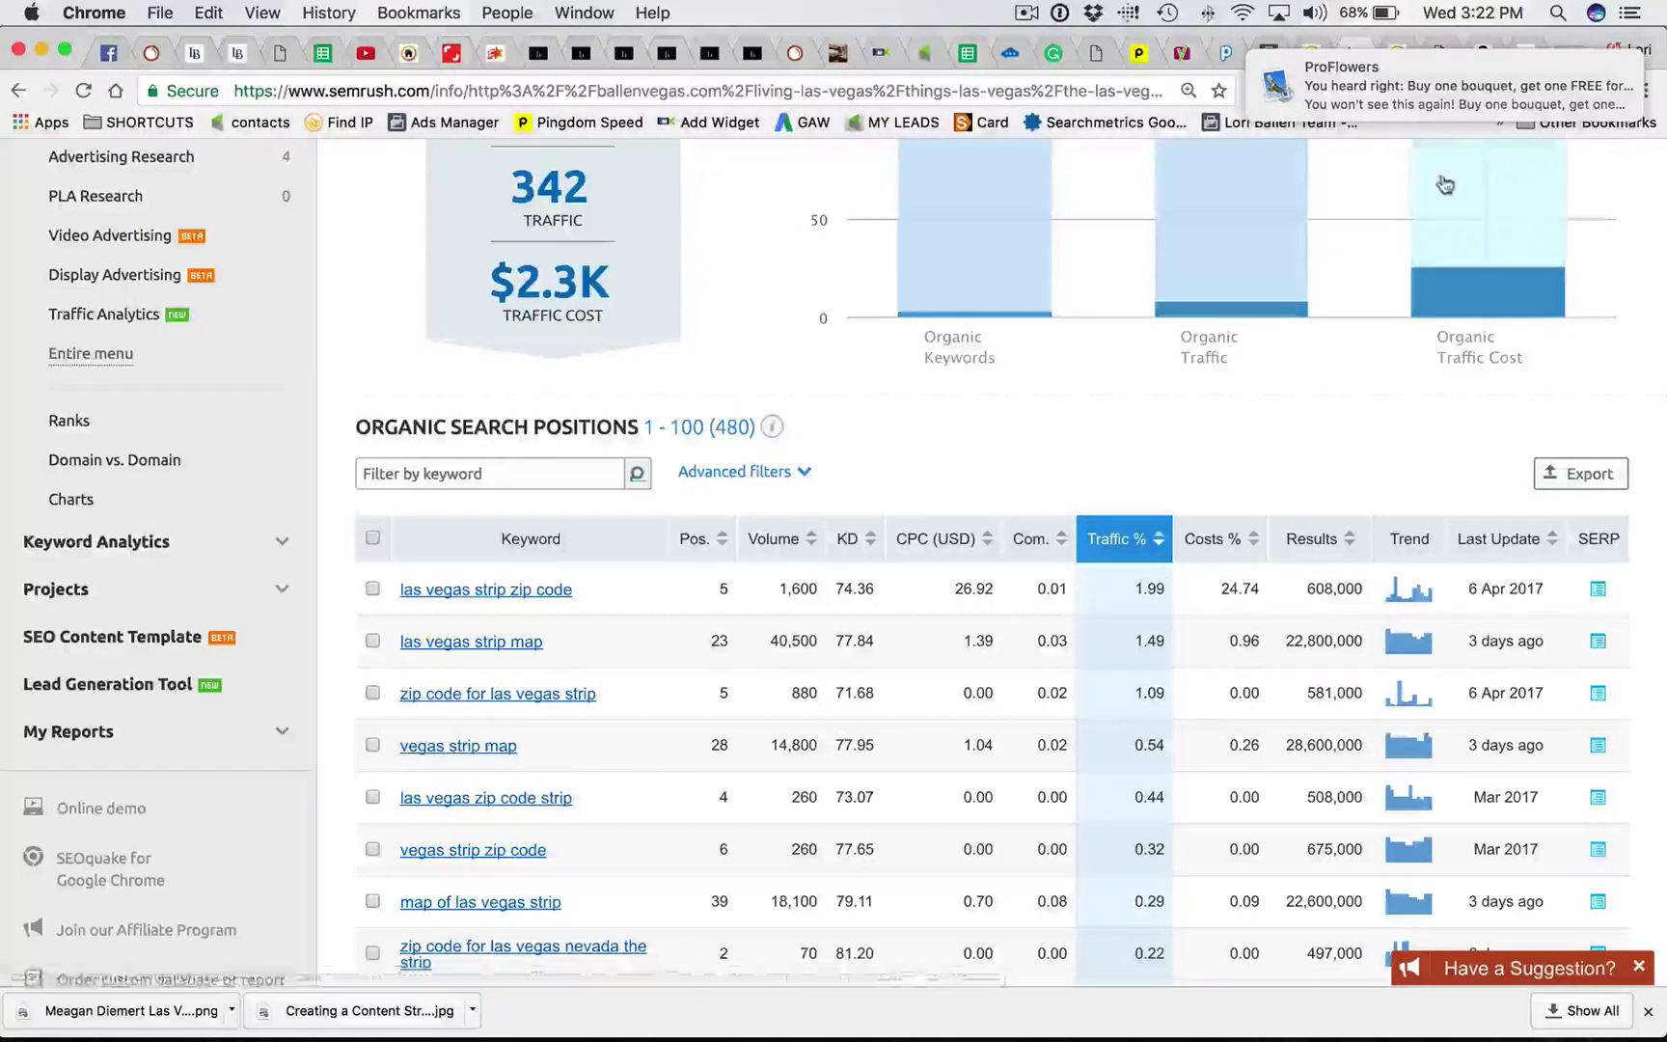
pyautogui.moveTo(1337, 83)
pyautogui.scroll(8, 1016, 457)
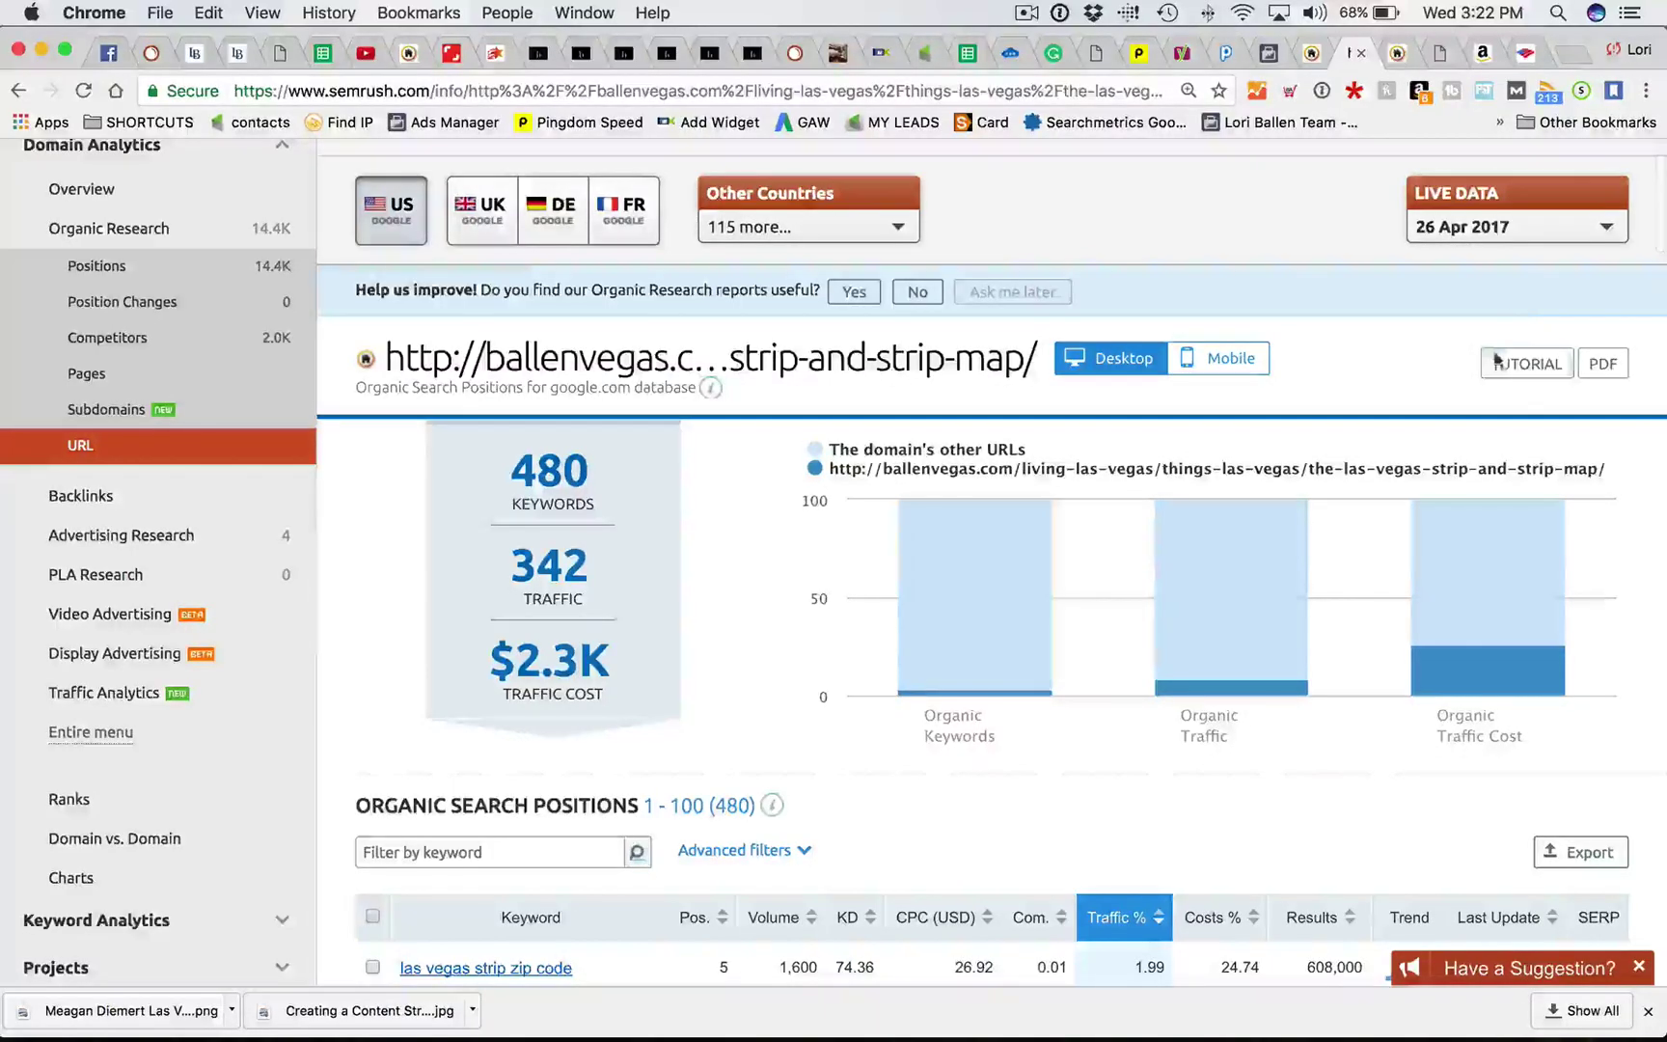
pyautogui.scroll(-2, 1108, 471)
pyautogui.scroll(3, 938, 532)
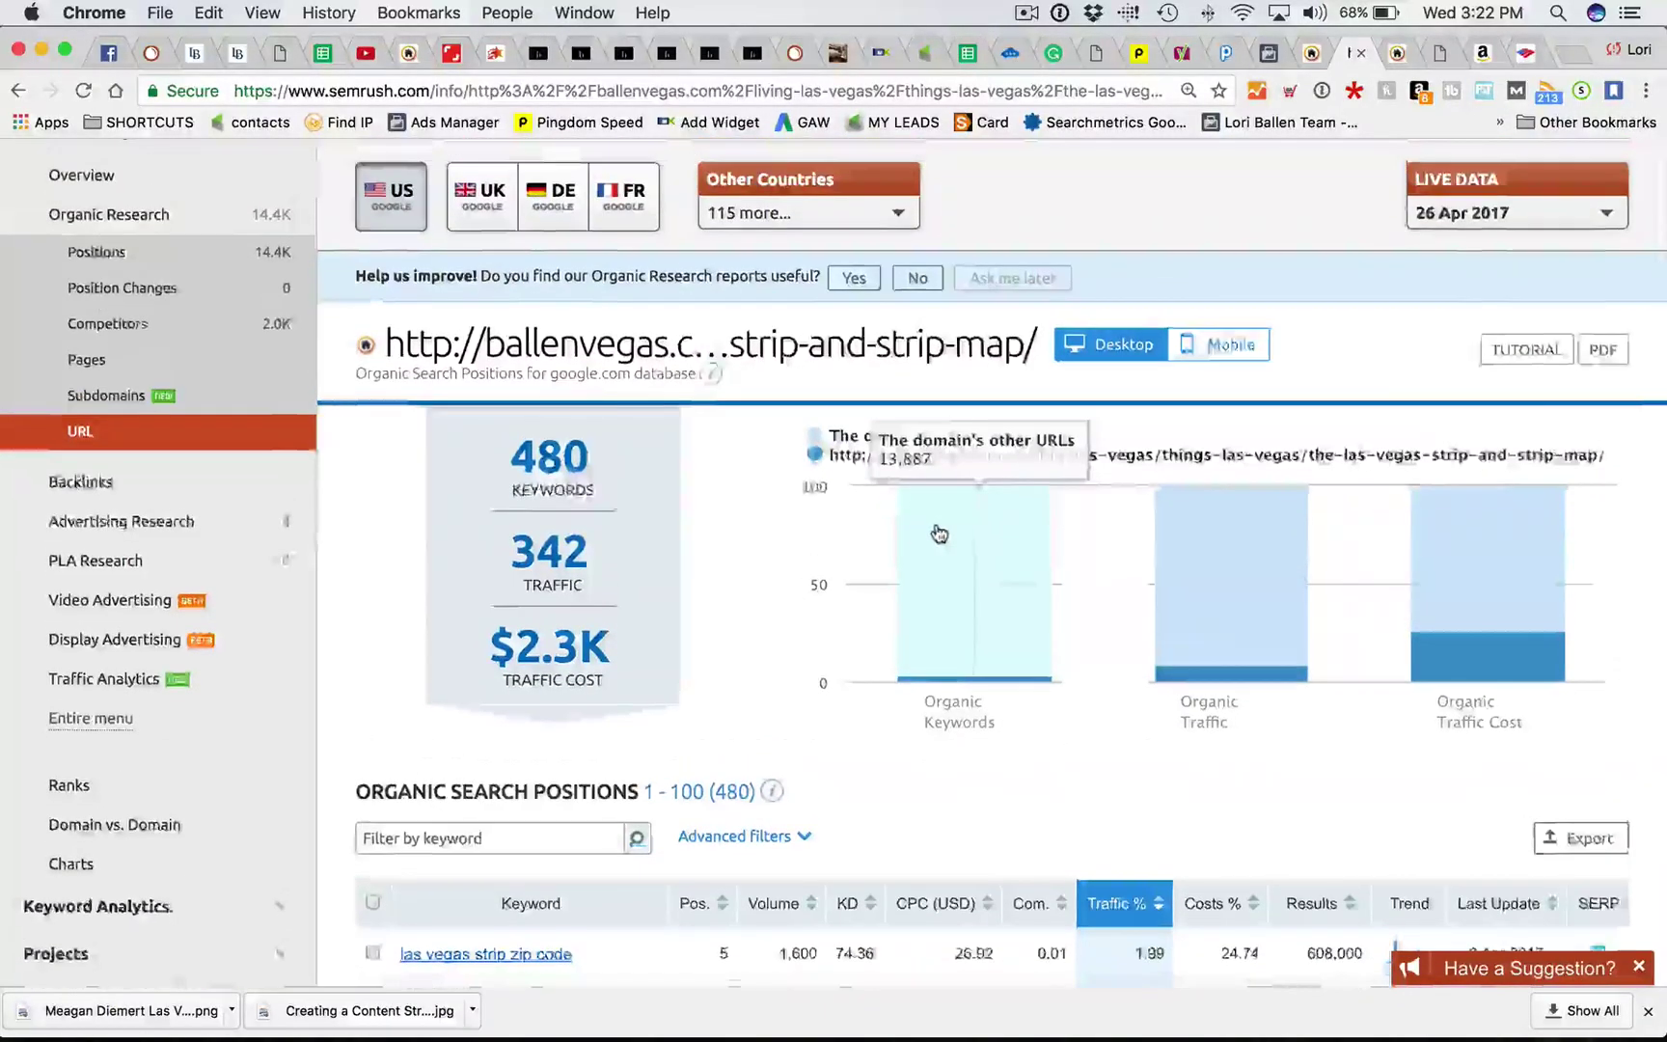
pyautogui.scroll(-8, 868, 559)
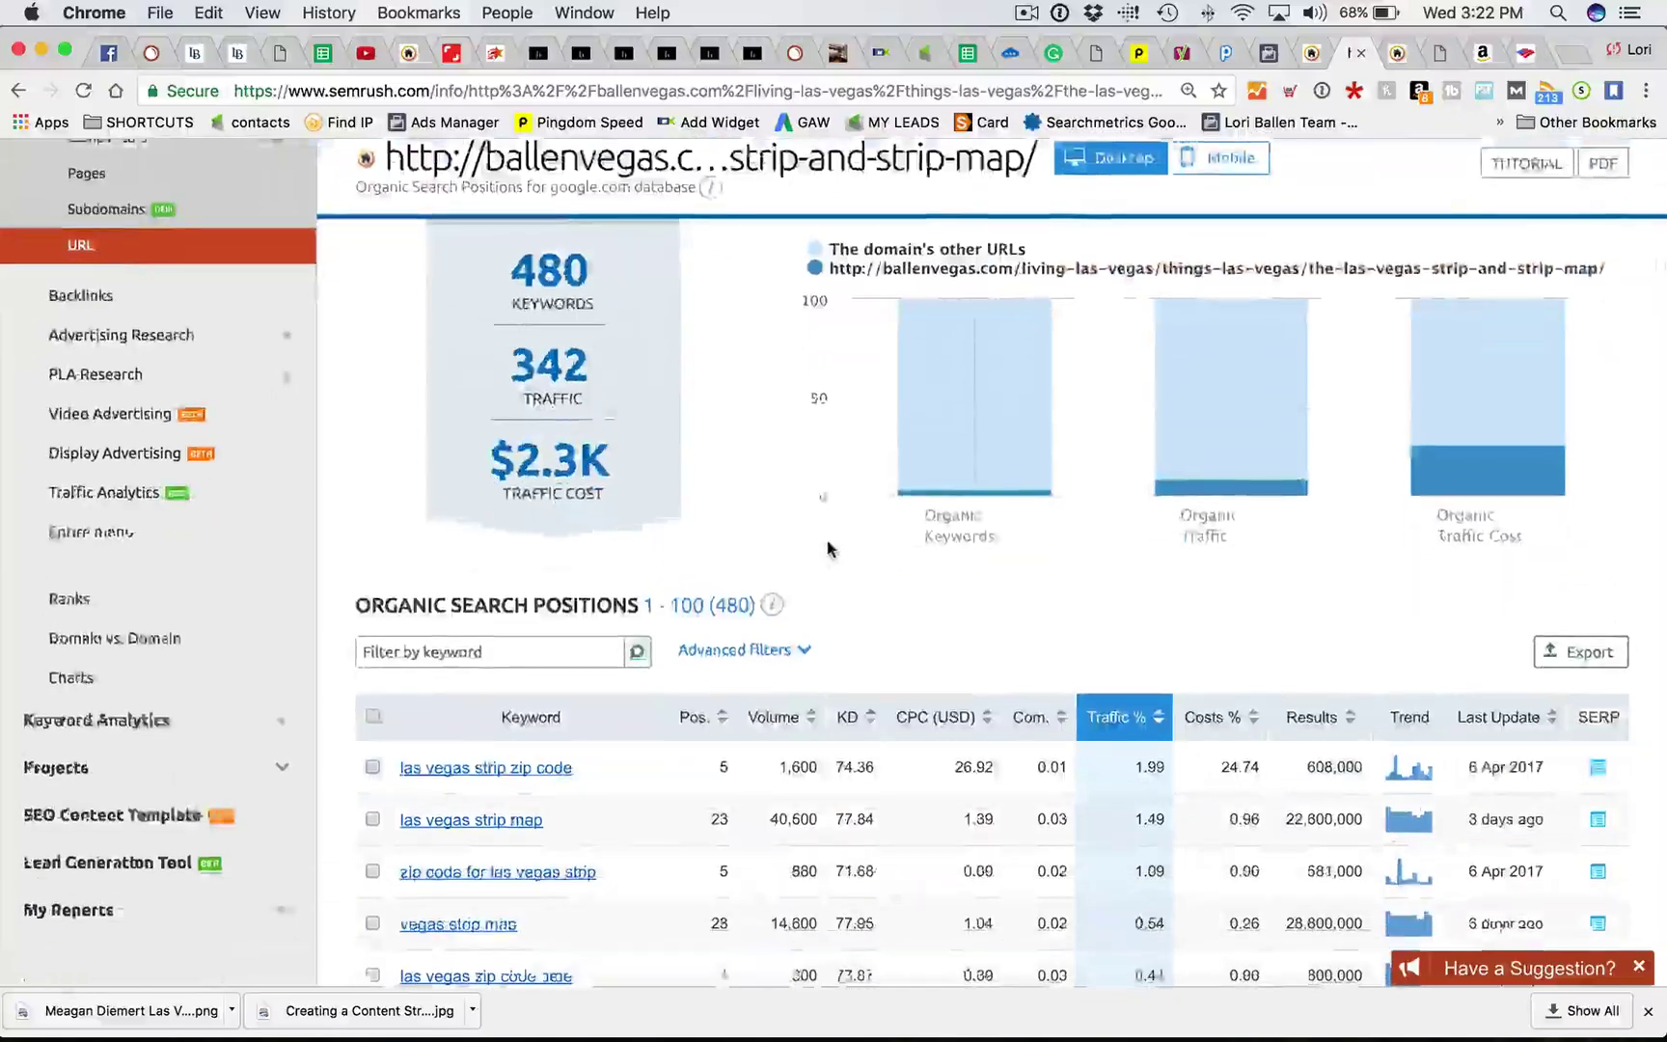
pyautogui.scroll(-8, 842, 547)
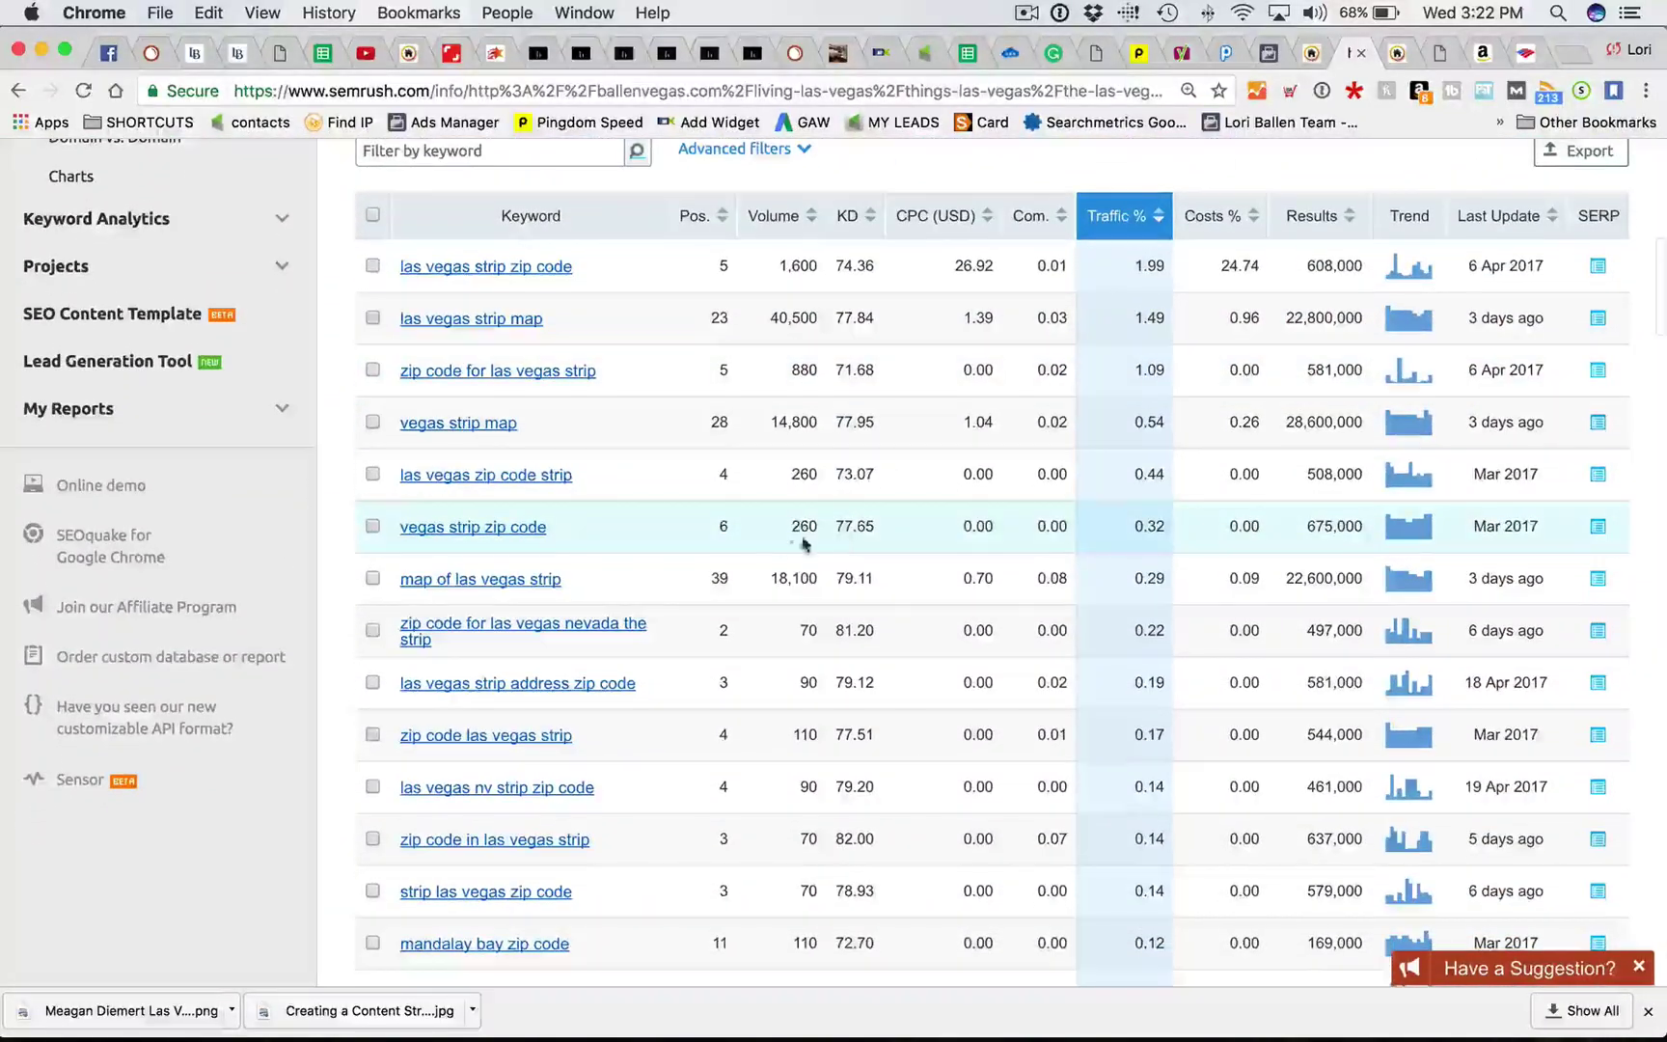
pyautogui.scroll(2, 652, 562)
pyautogui.scroll(8, 652, 561)
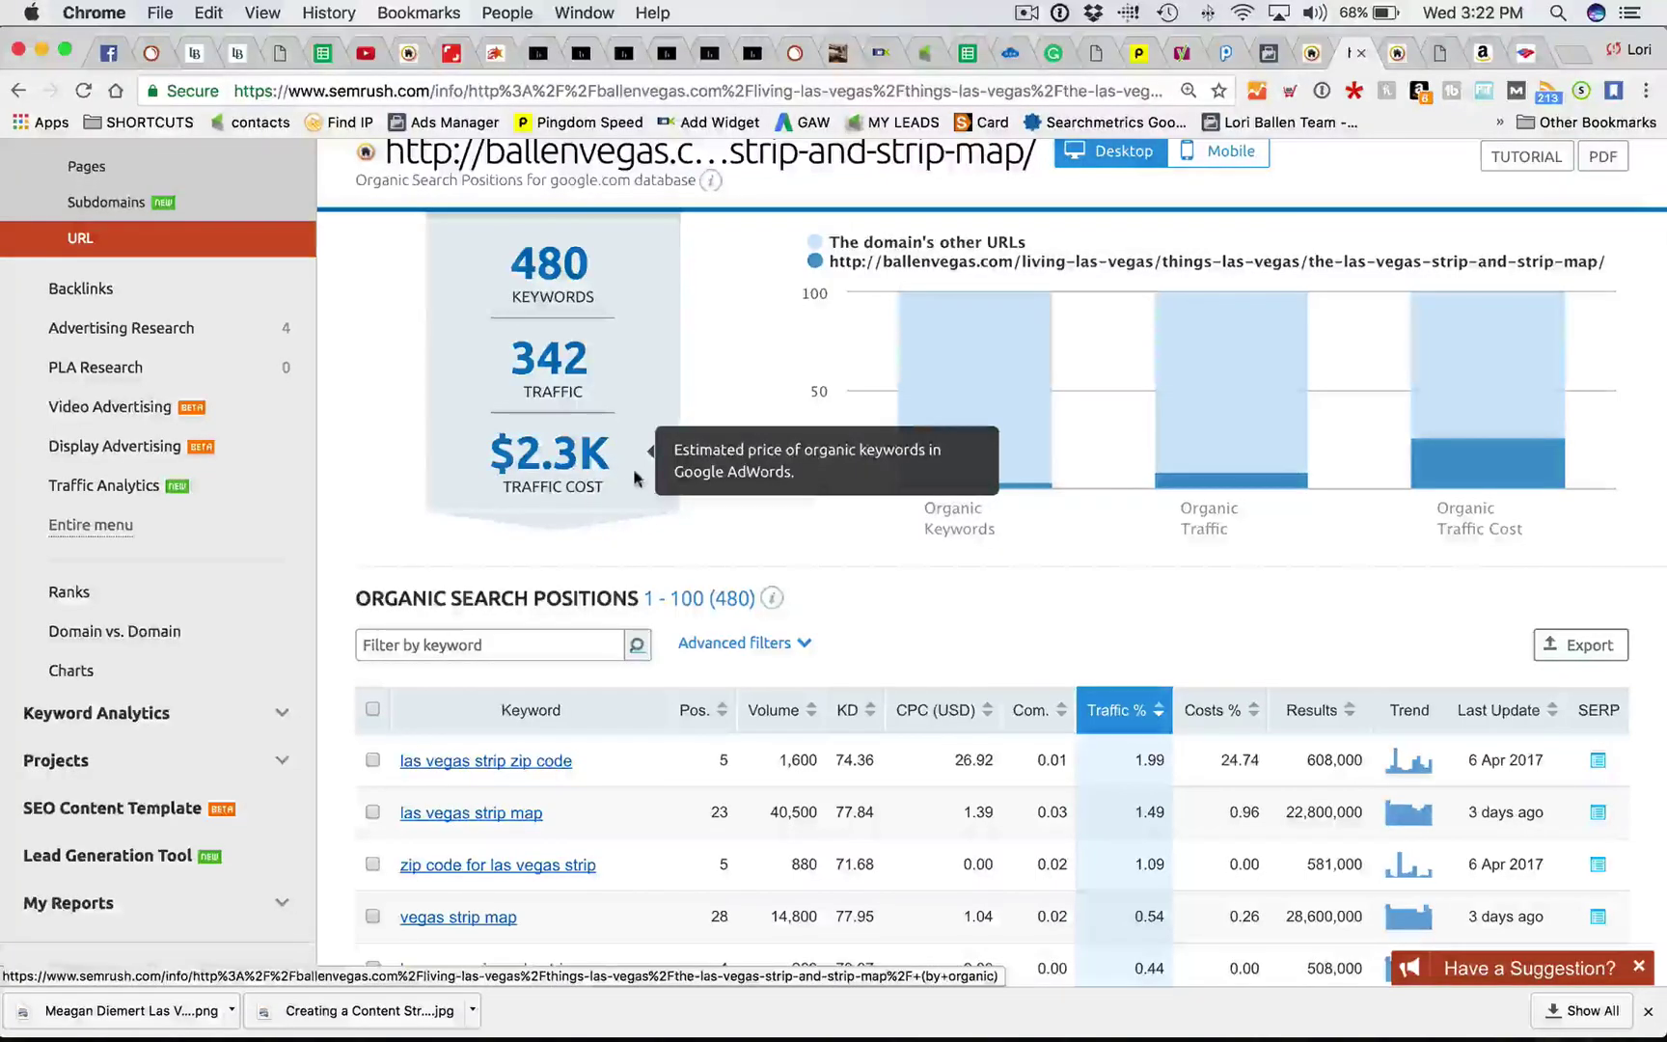
pyautogui.moveTo(569, 359)
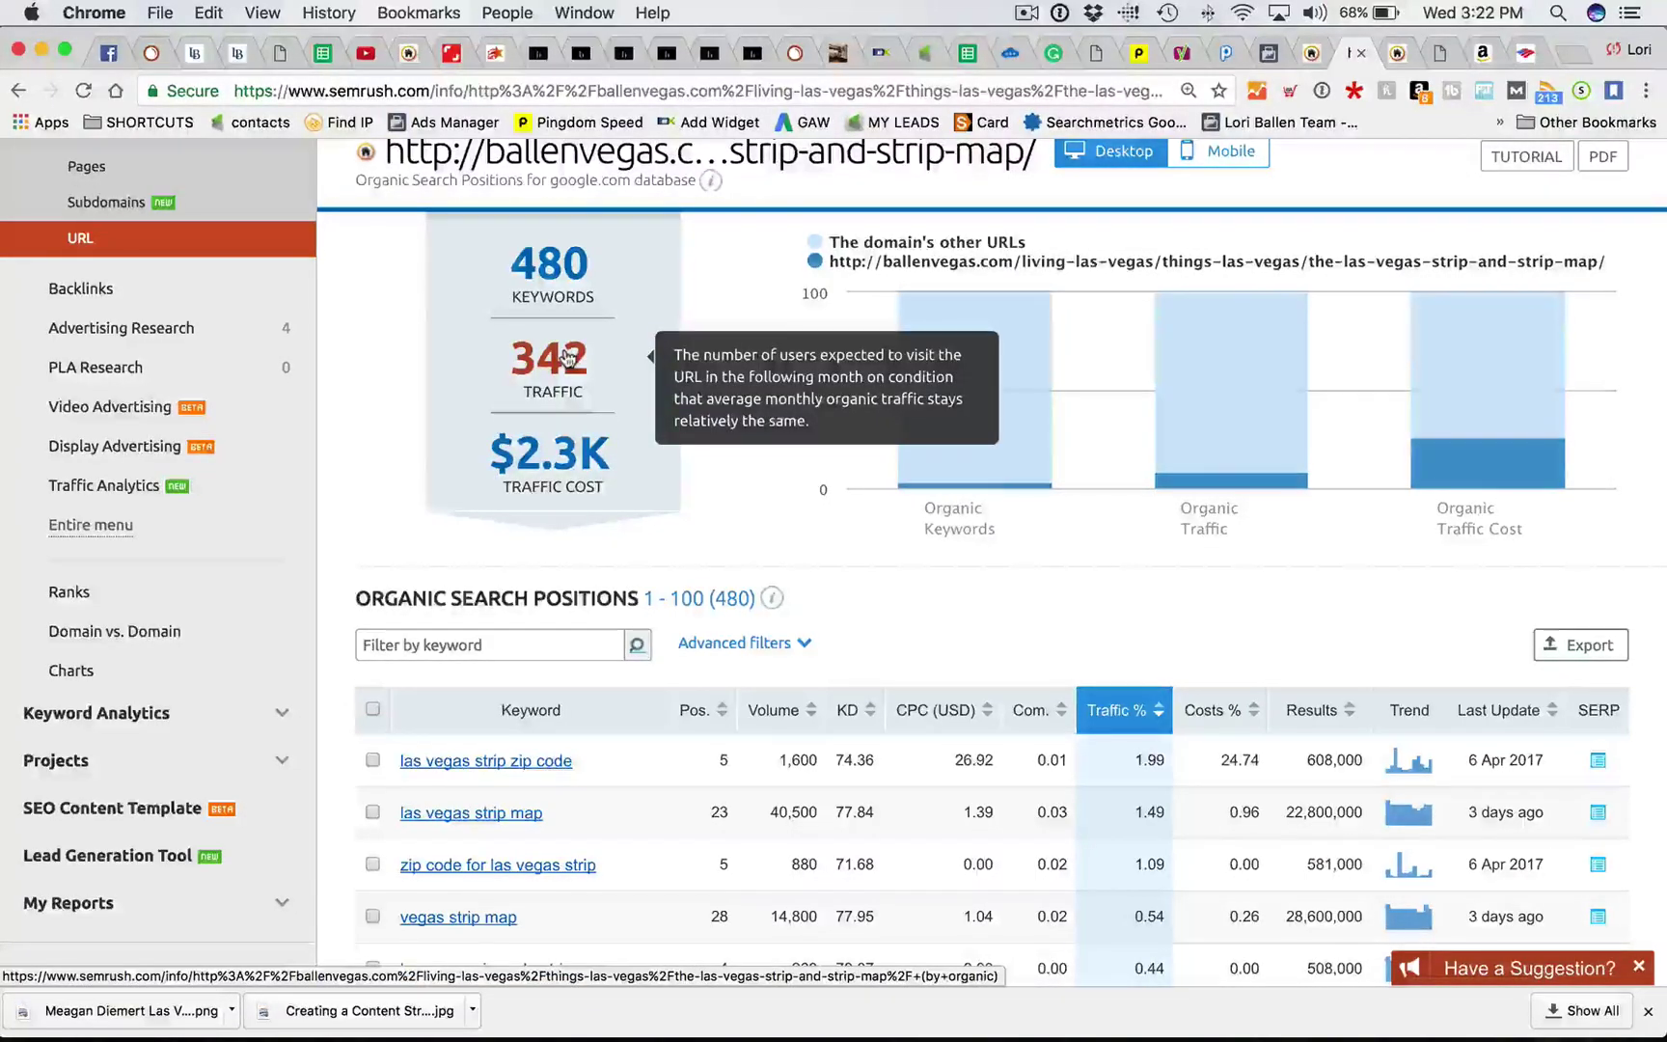
pyautogui.scroll(-2, 766, 506)
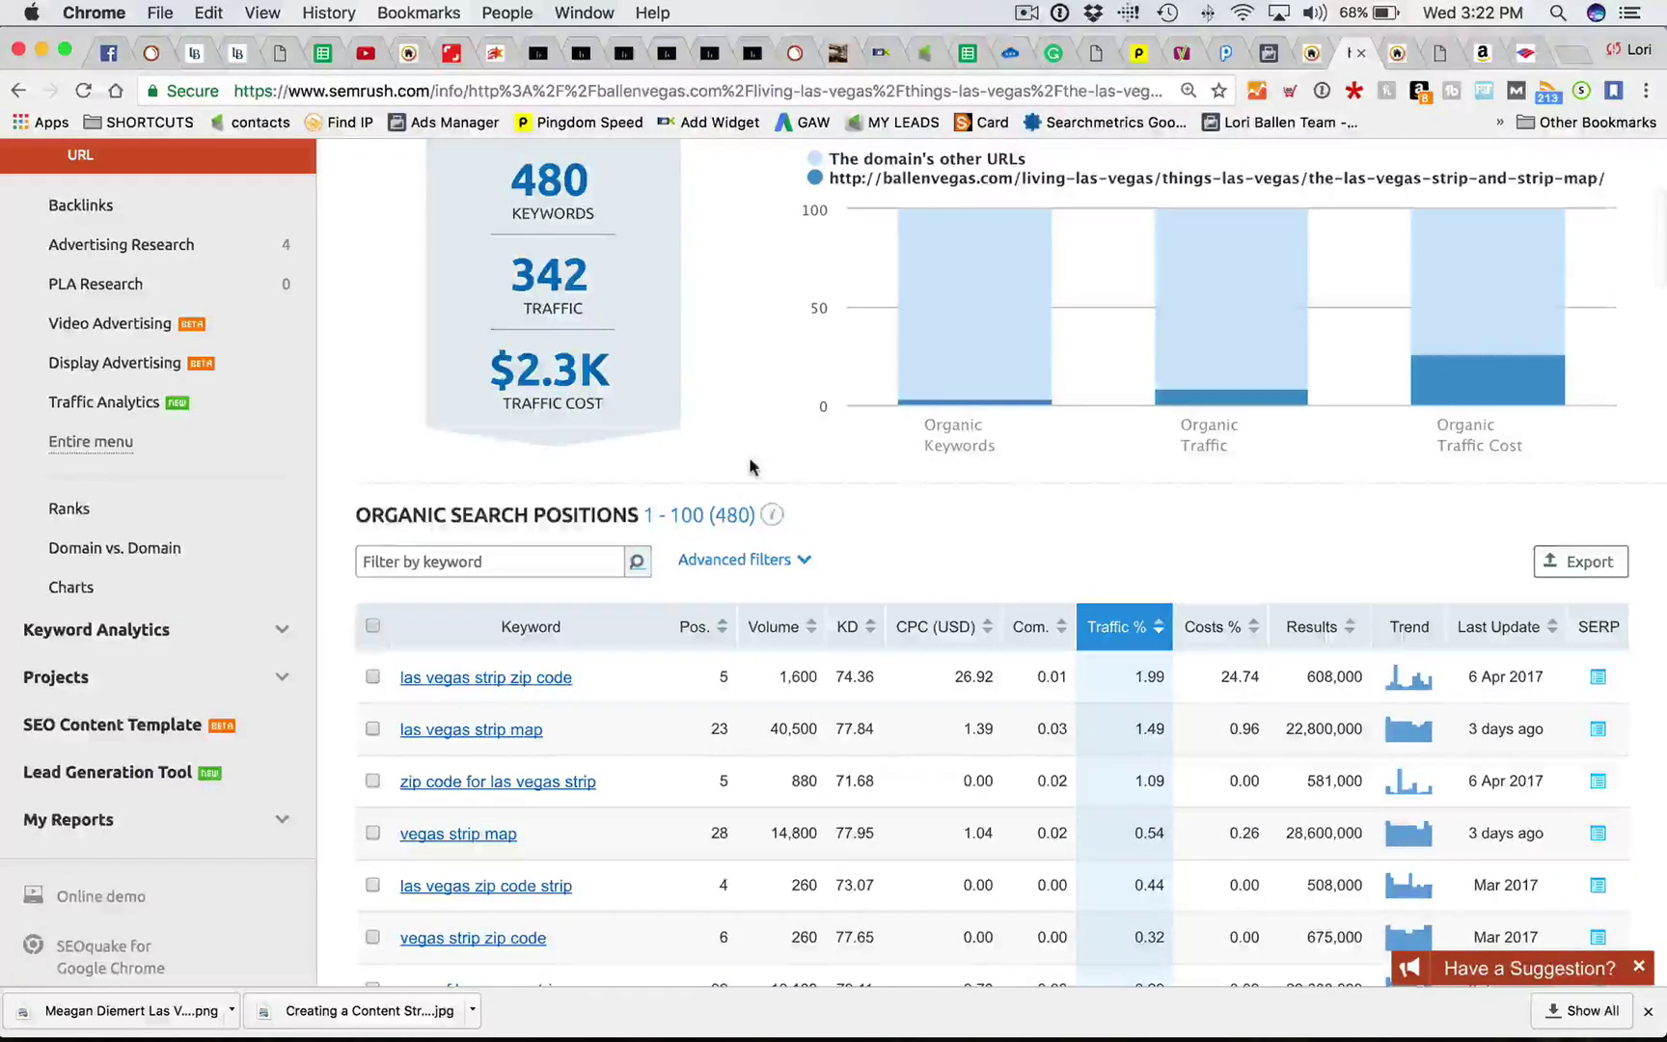
# Step: Read through the first page of the strip map page's organic keywords, including the zip code, hotel and map phrases
pyautogui.scroll(-8, 752, 468)
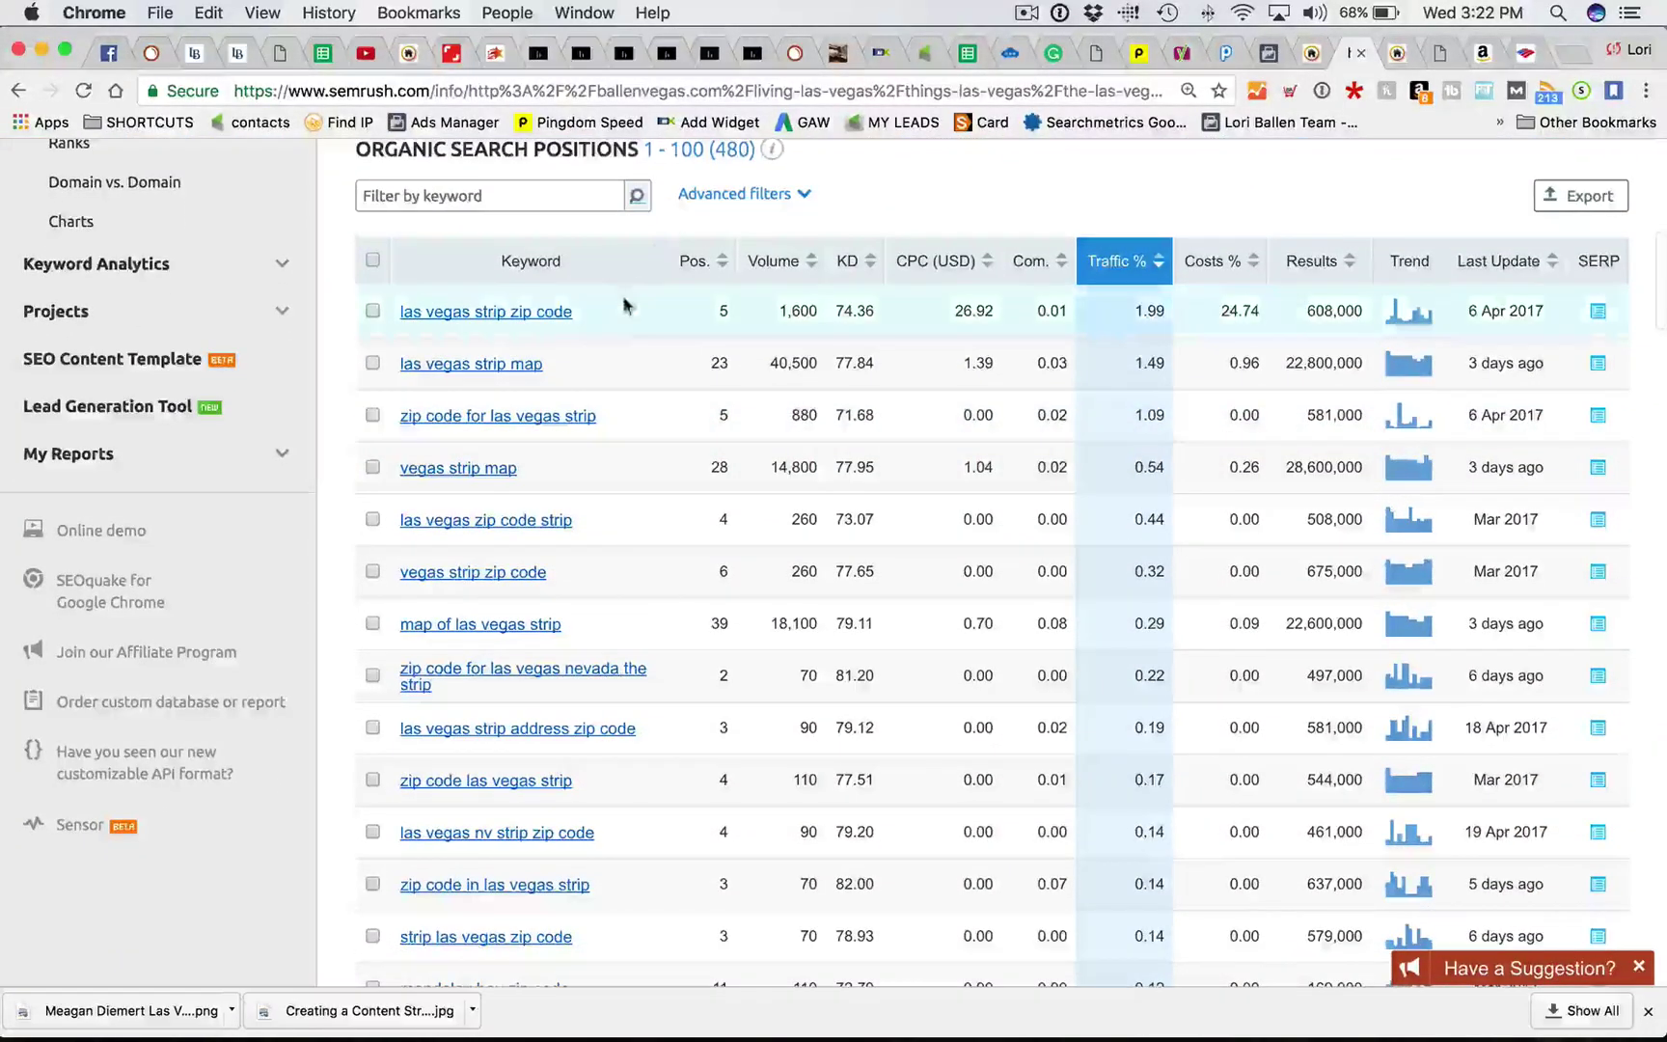
pyautogui.scroll(1, 1183, 377)
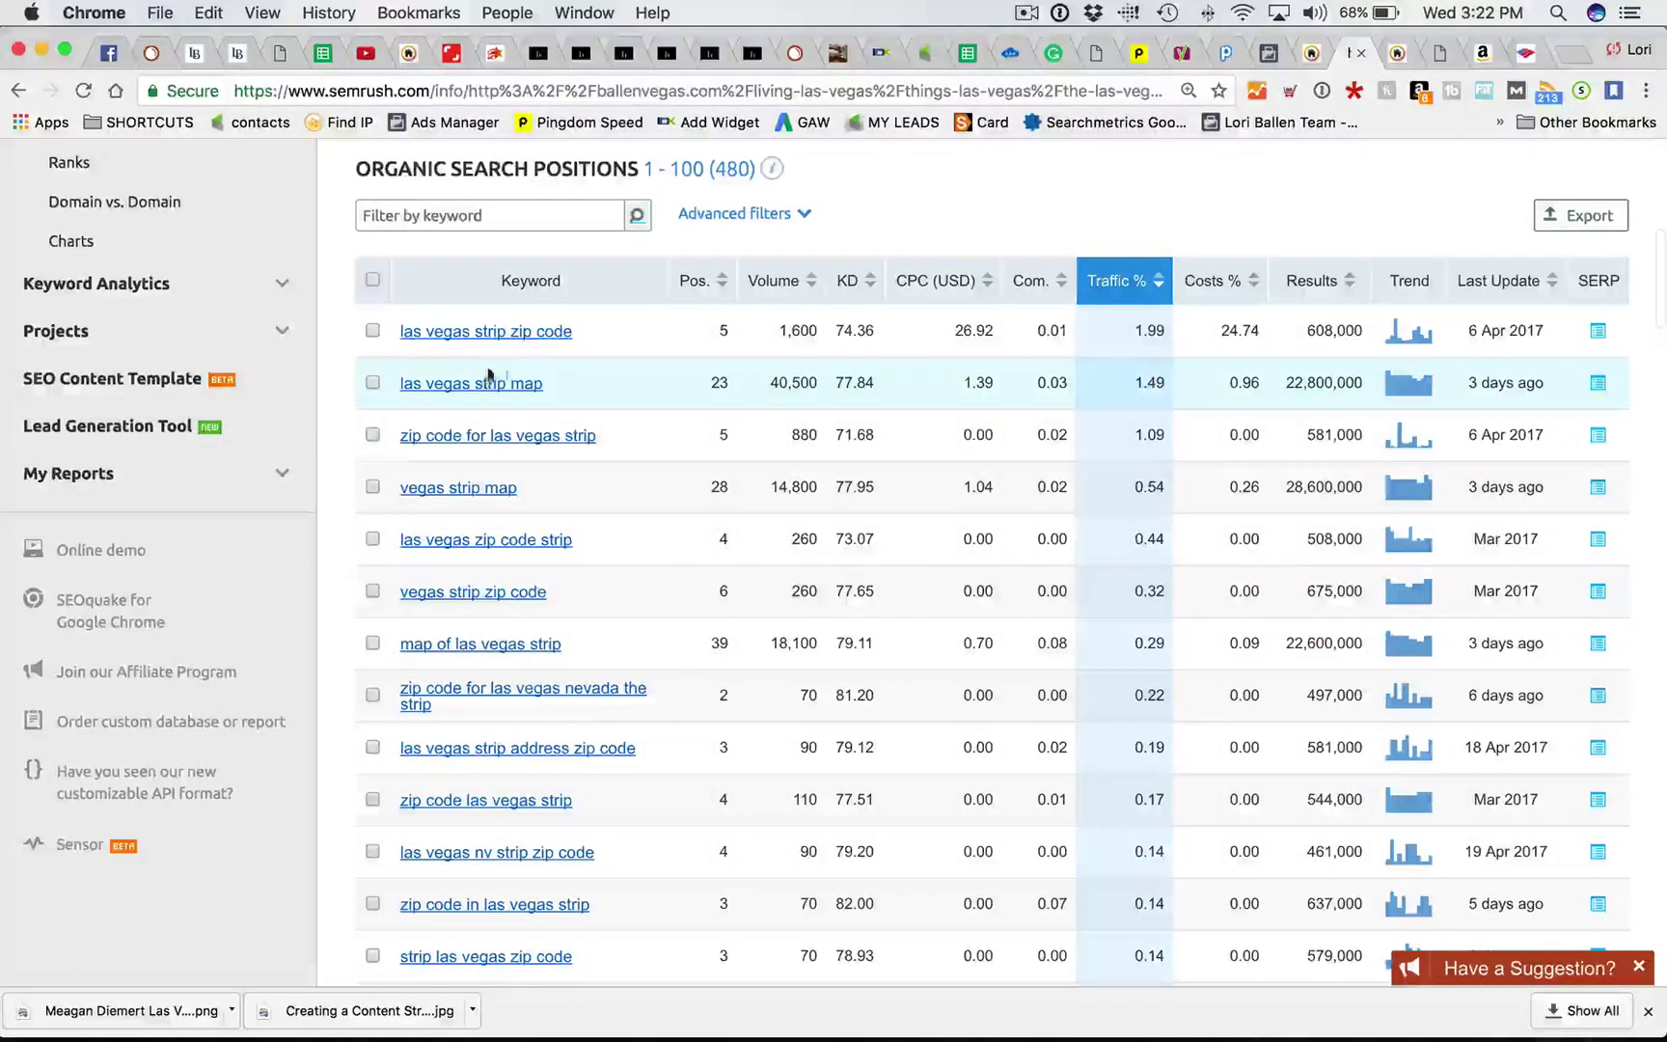
pyautogui.scroll(-15, 485, 374)
pyautogui.scroll(-13, 581, 702)
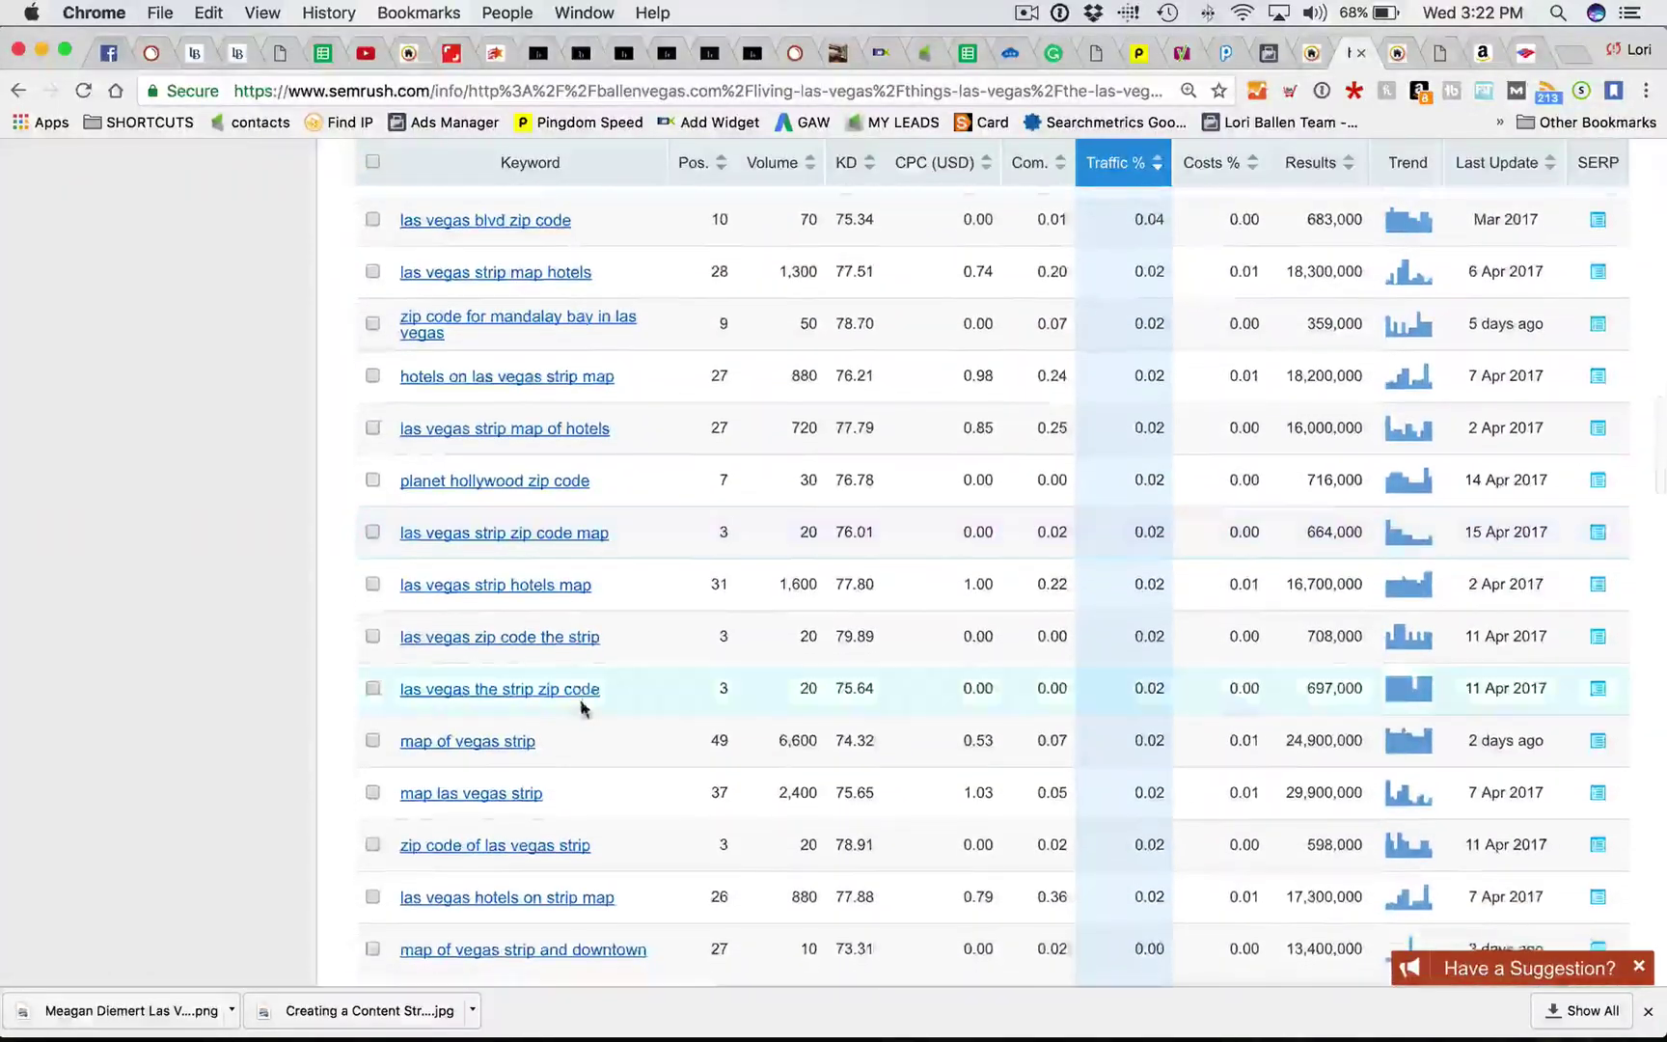
pyautogui.scroll(4, 588, 718)
pyautogui.scroll(-4, 586, 733)
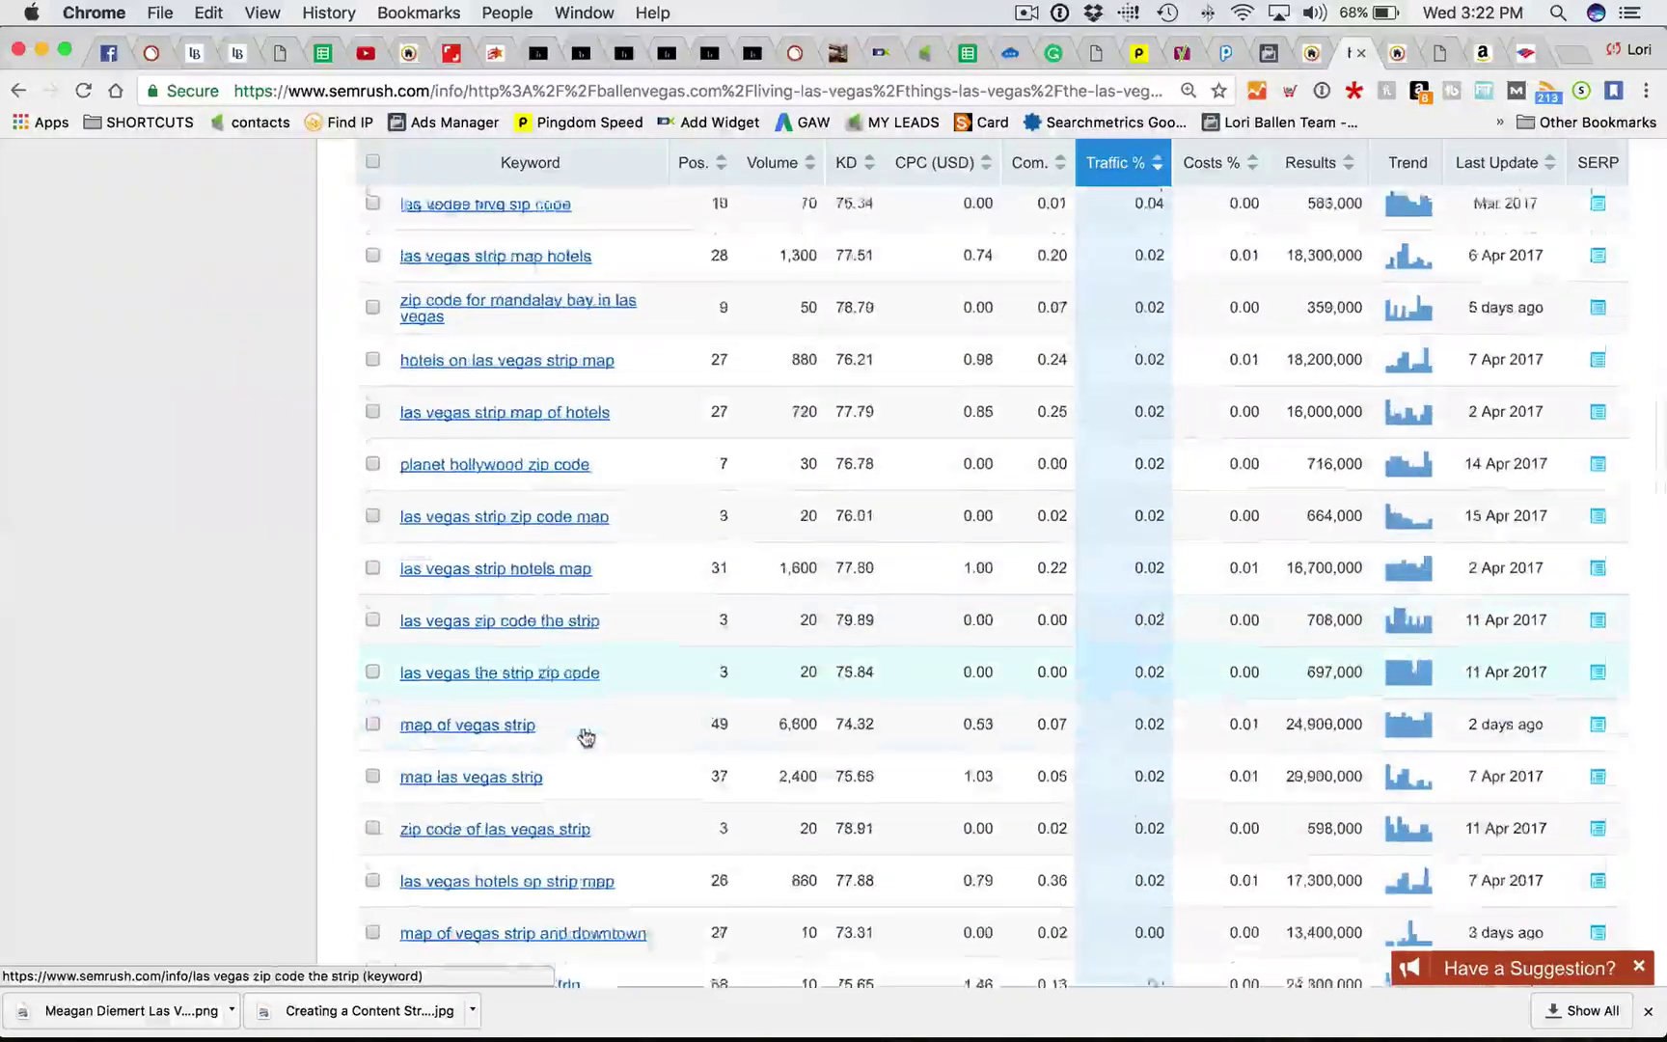
pyautogui.scroll(-15, 586, 737)
pyautogui.scroll(-9, 595, 744)
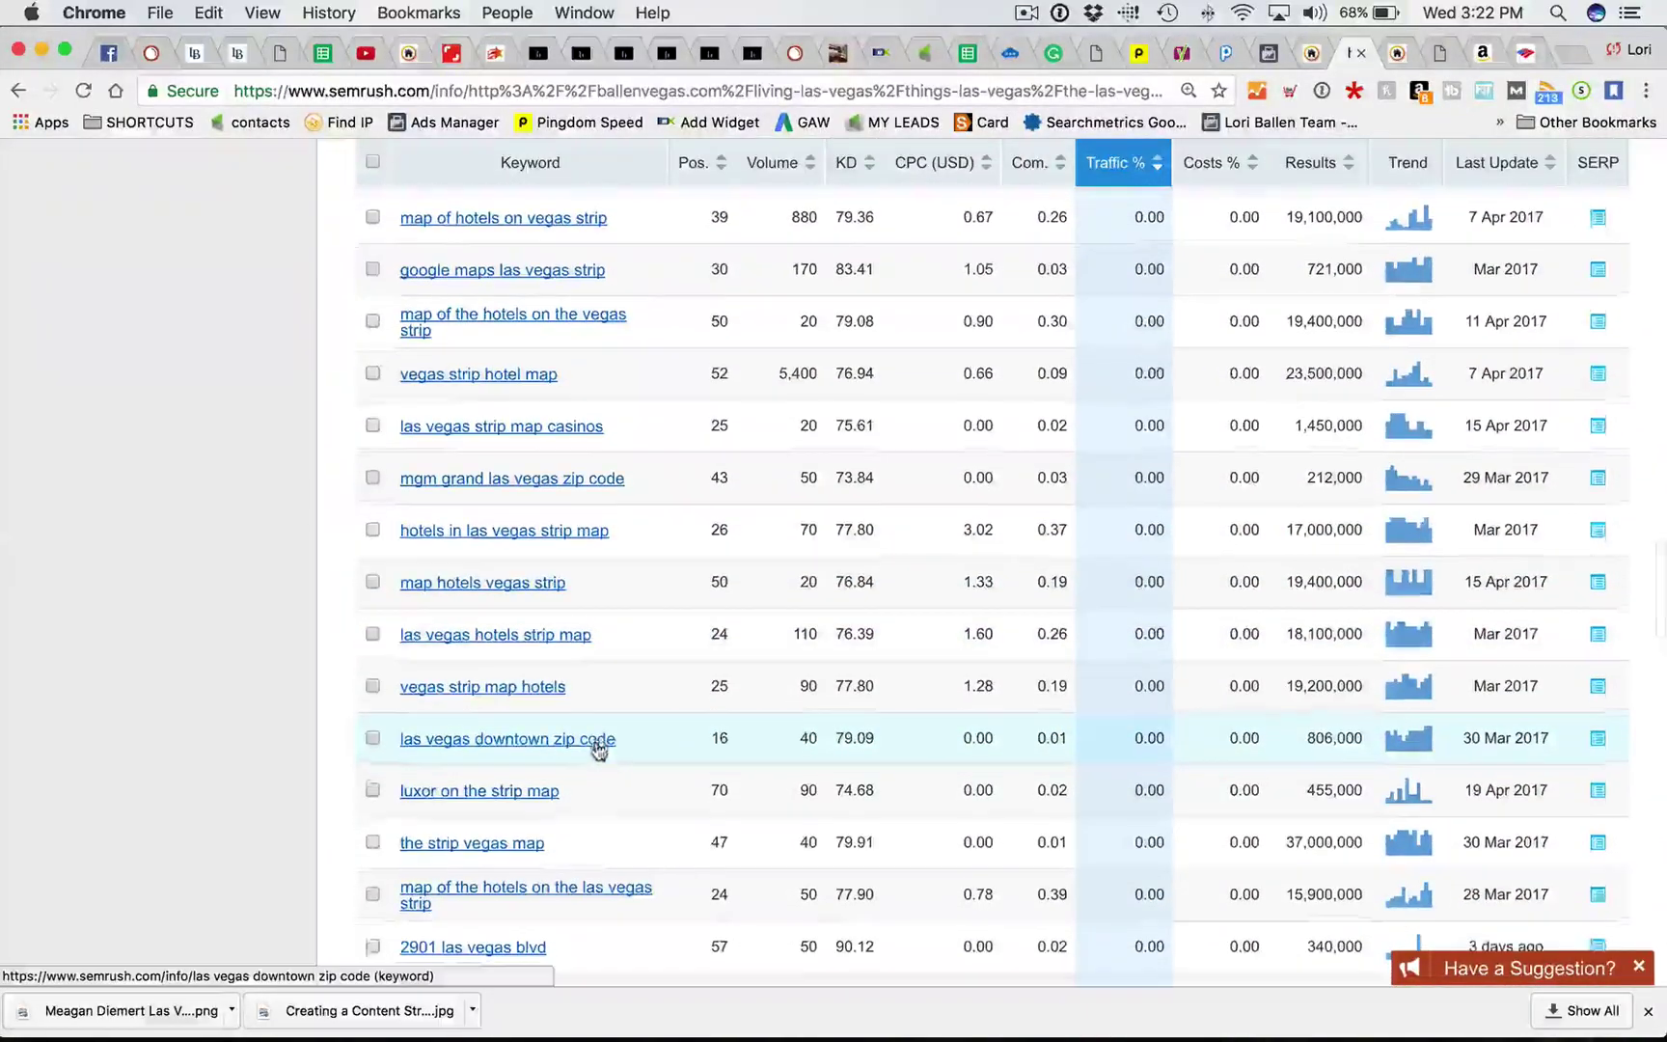
pyautogui.scroll(3, 606, 711)
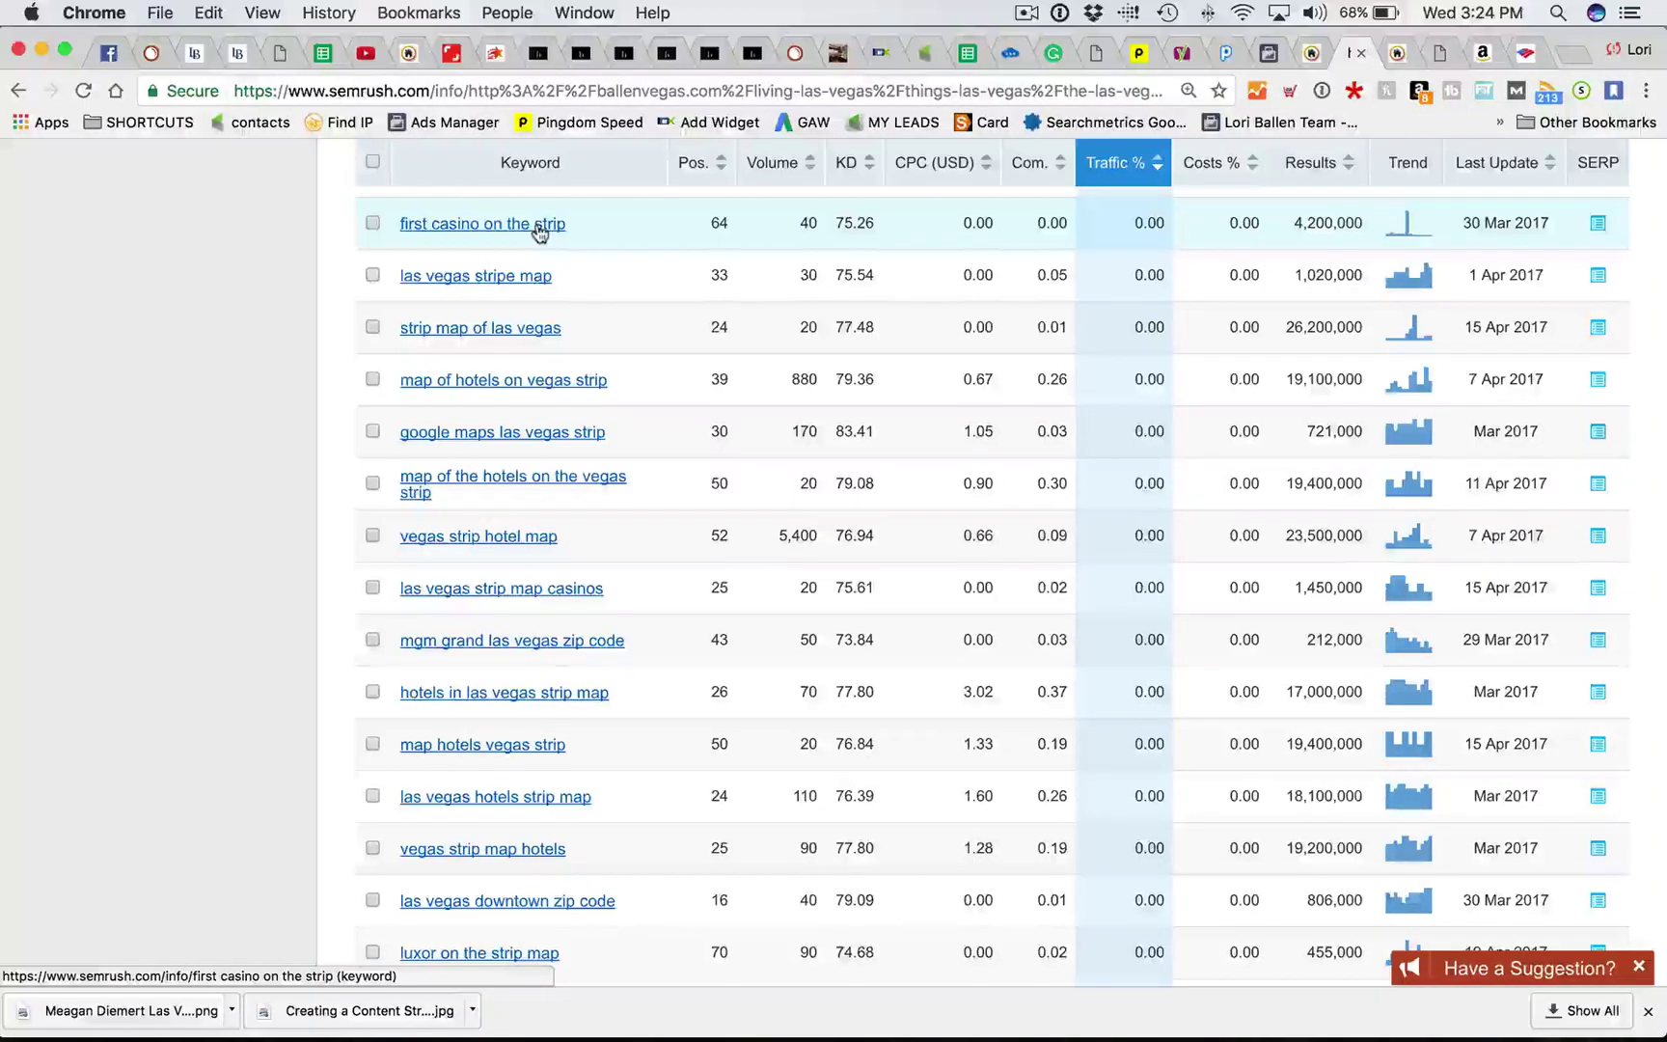
pyautogui.scroll(1, 878, 281)
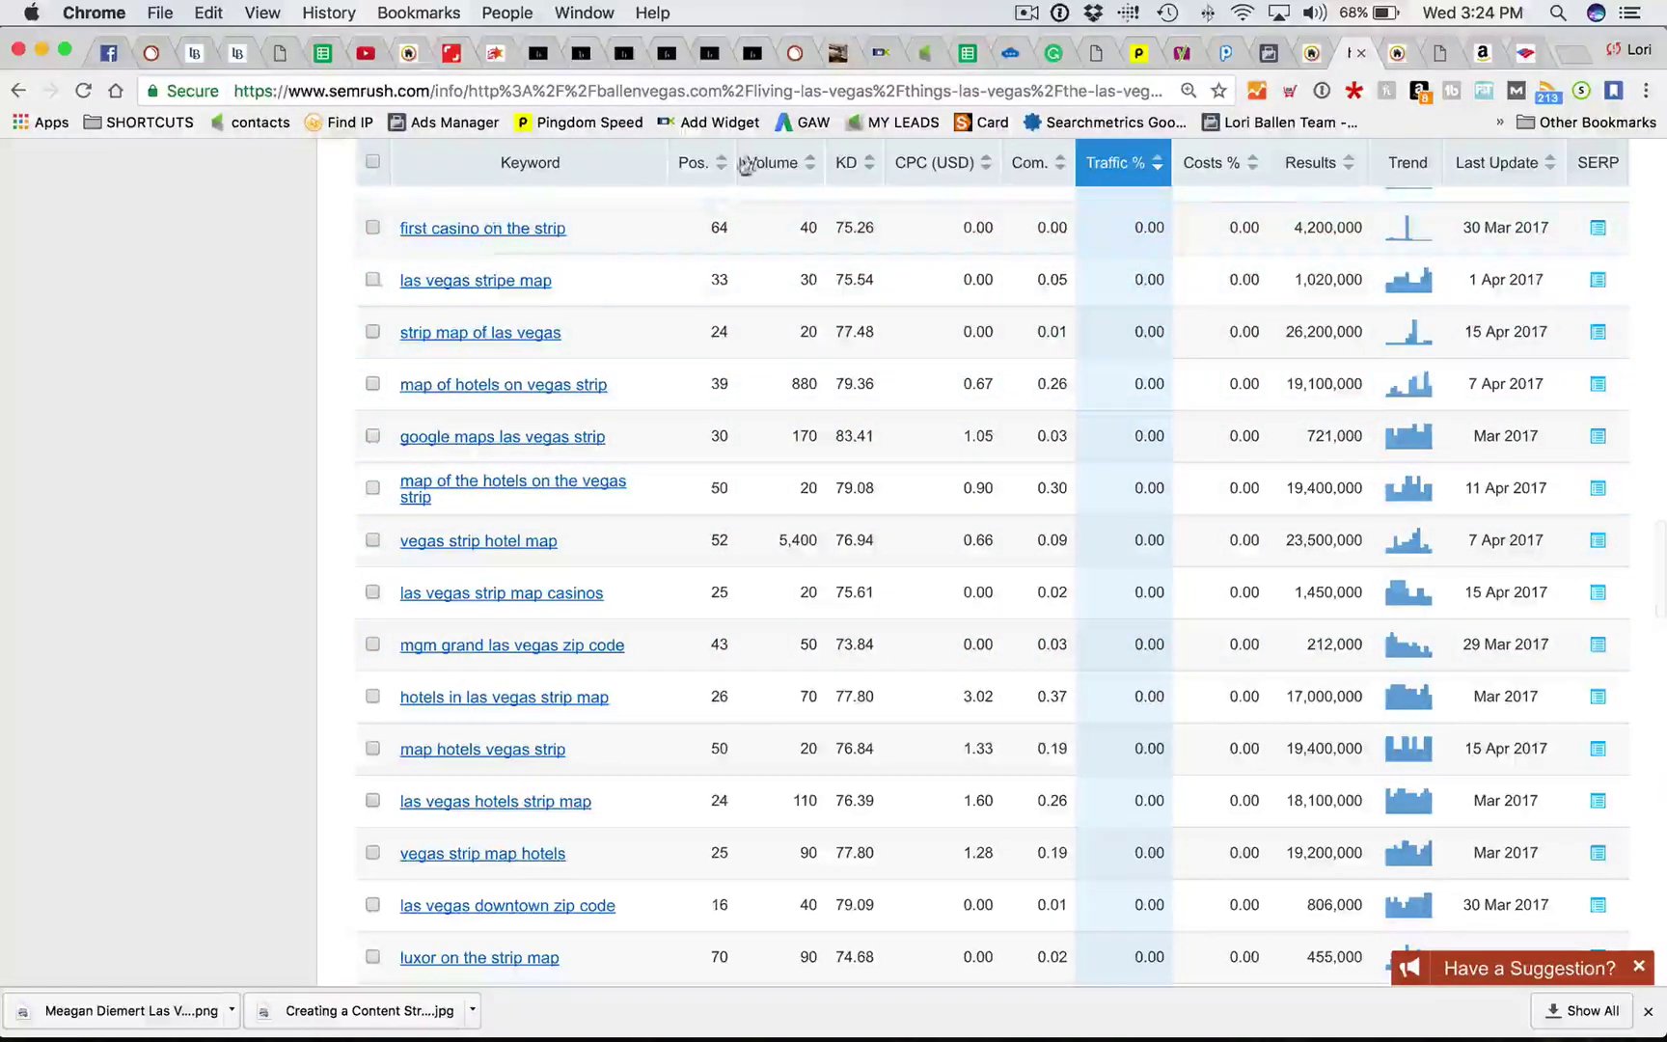
pyautogui.scroll(-10, 759, 706)
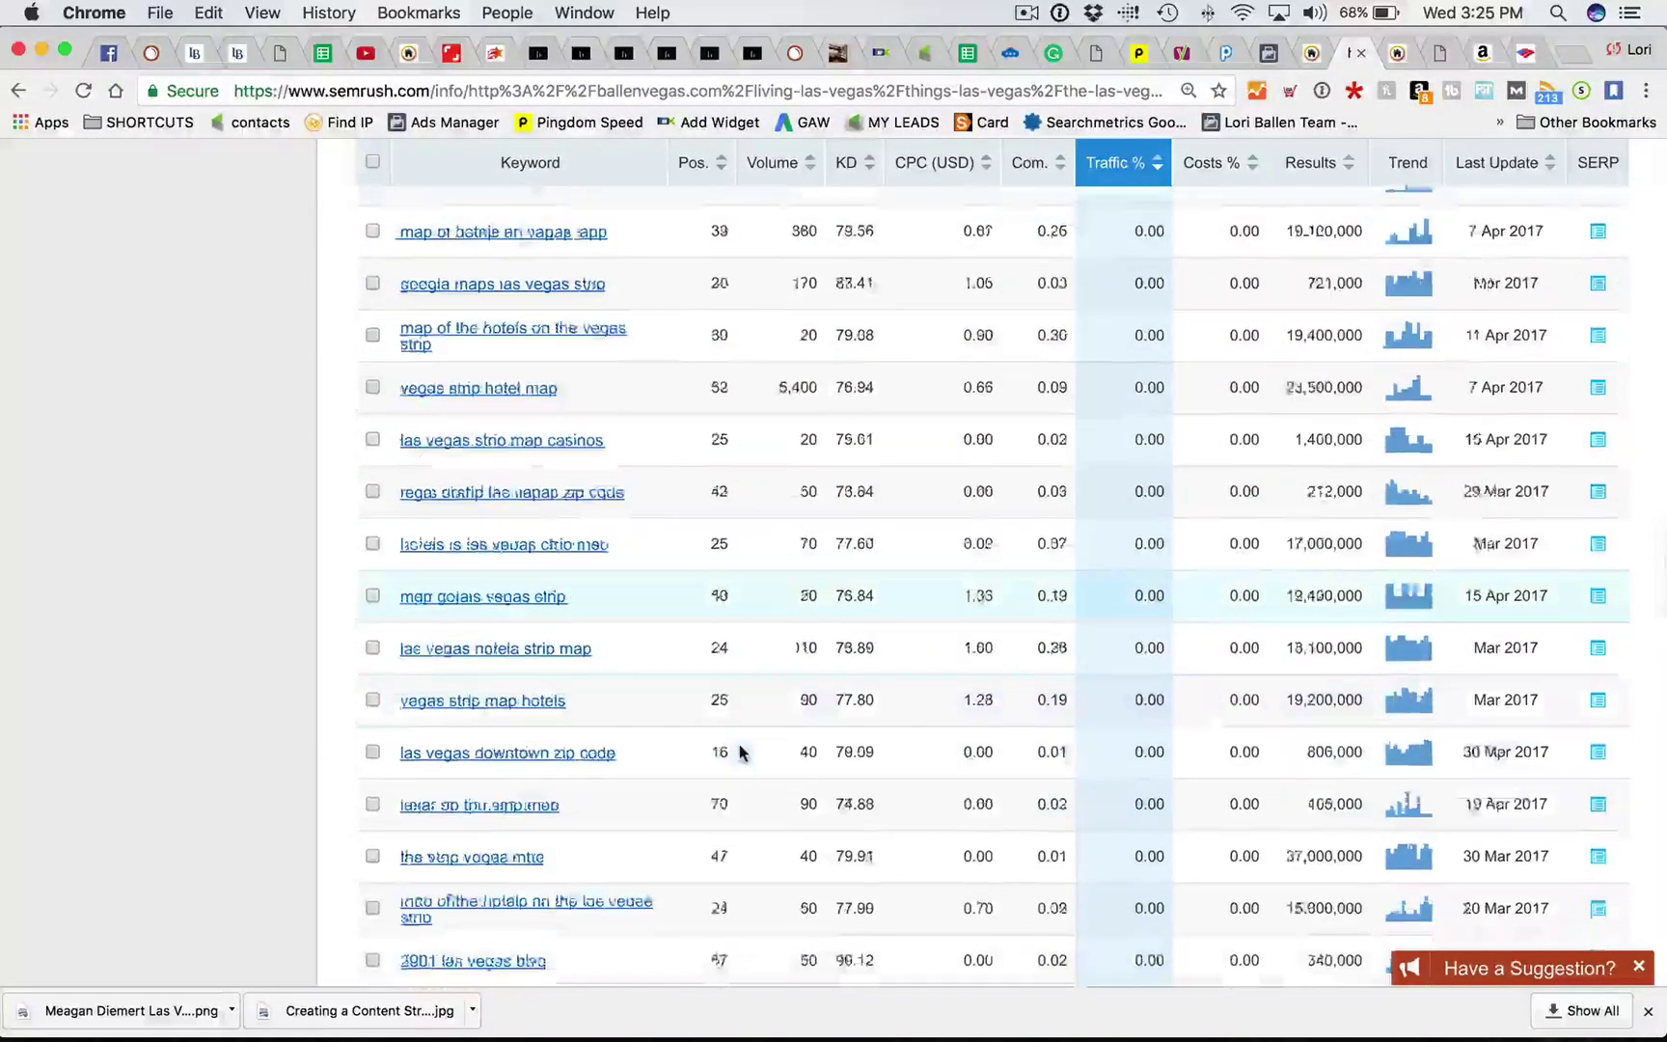
pyautogui.scroll(-15, 578, 771)
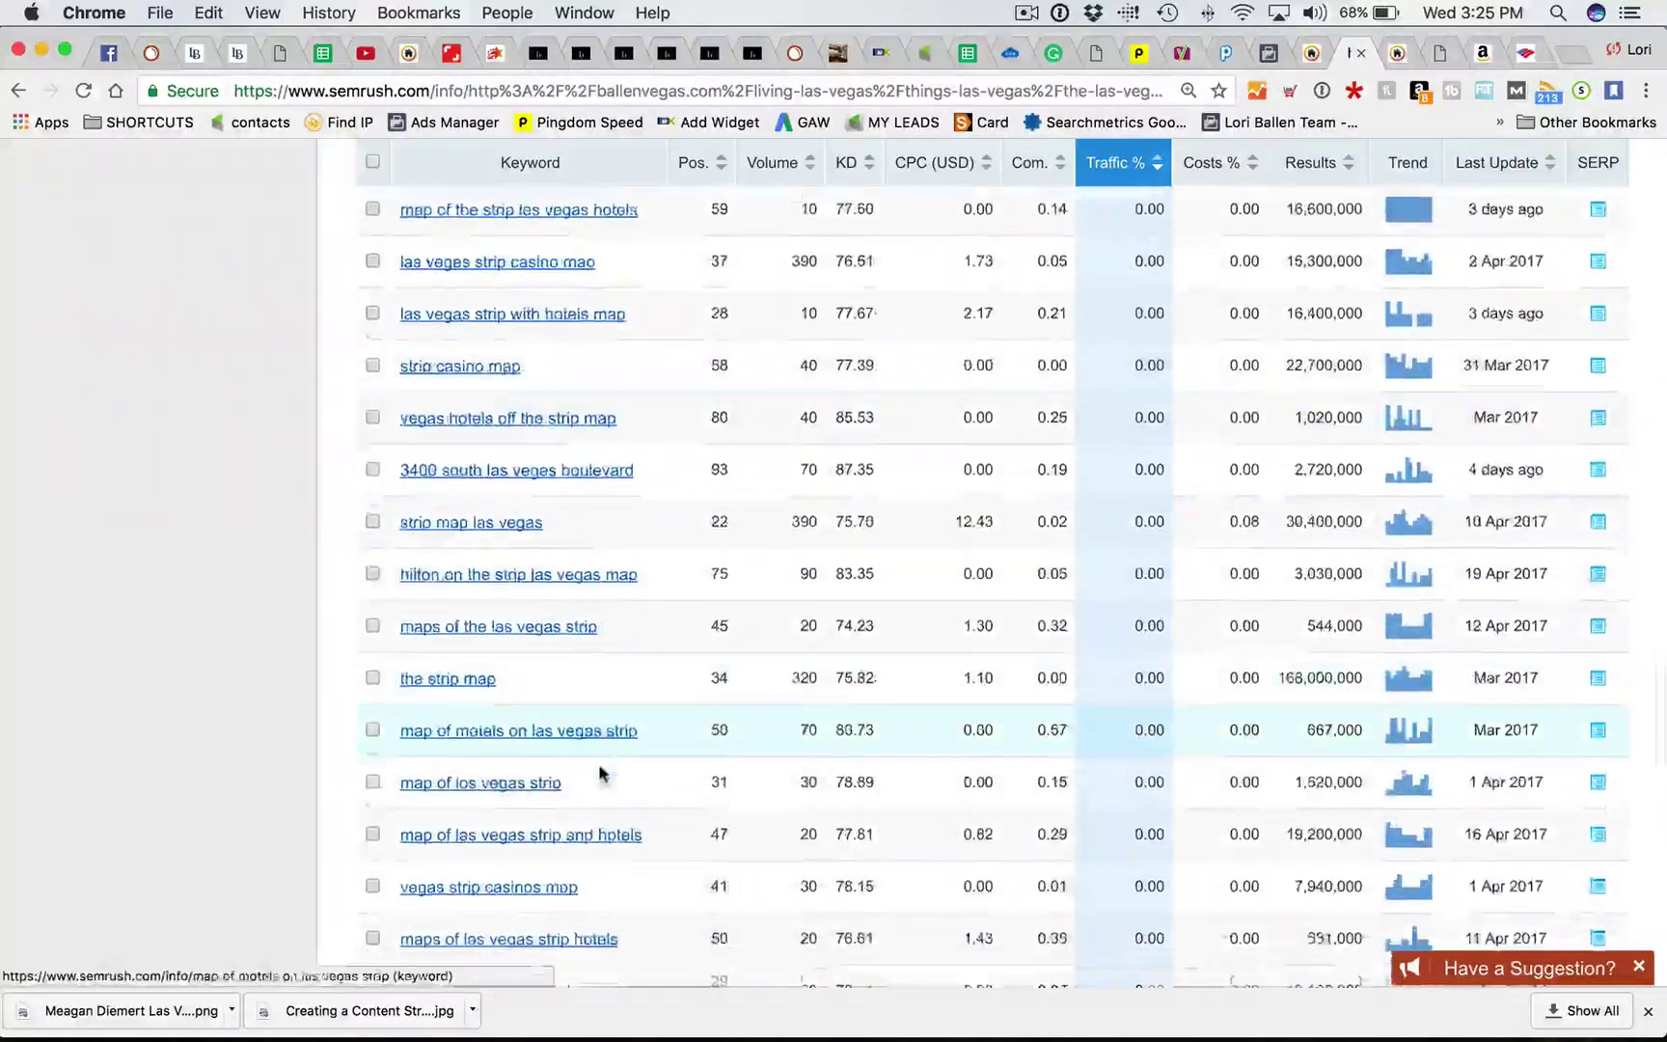
pyautogui.scroll(-5, 606, 534)
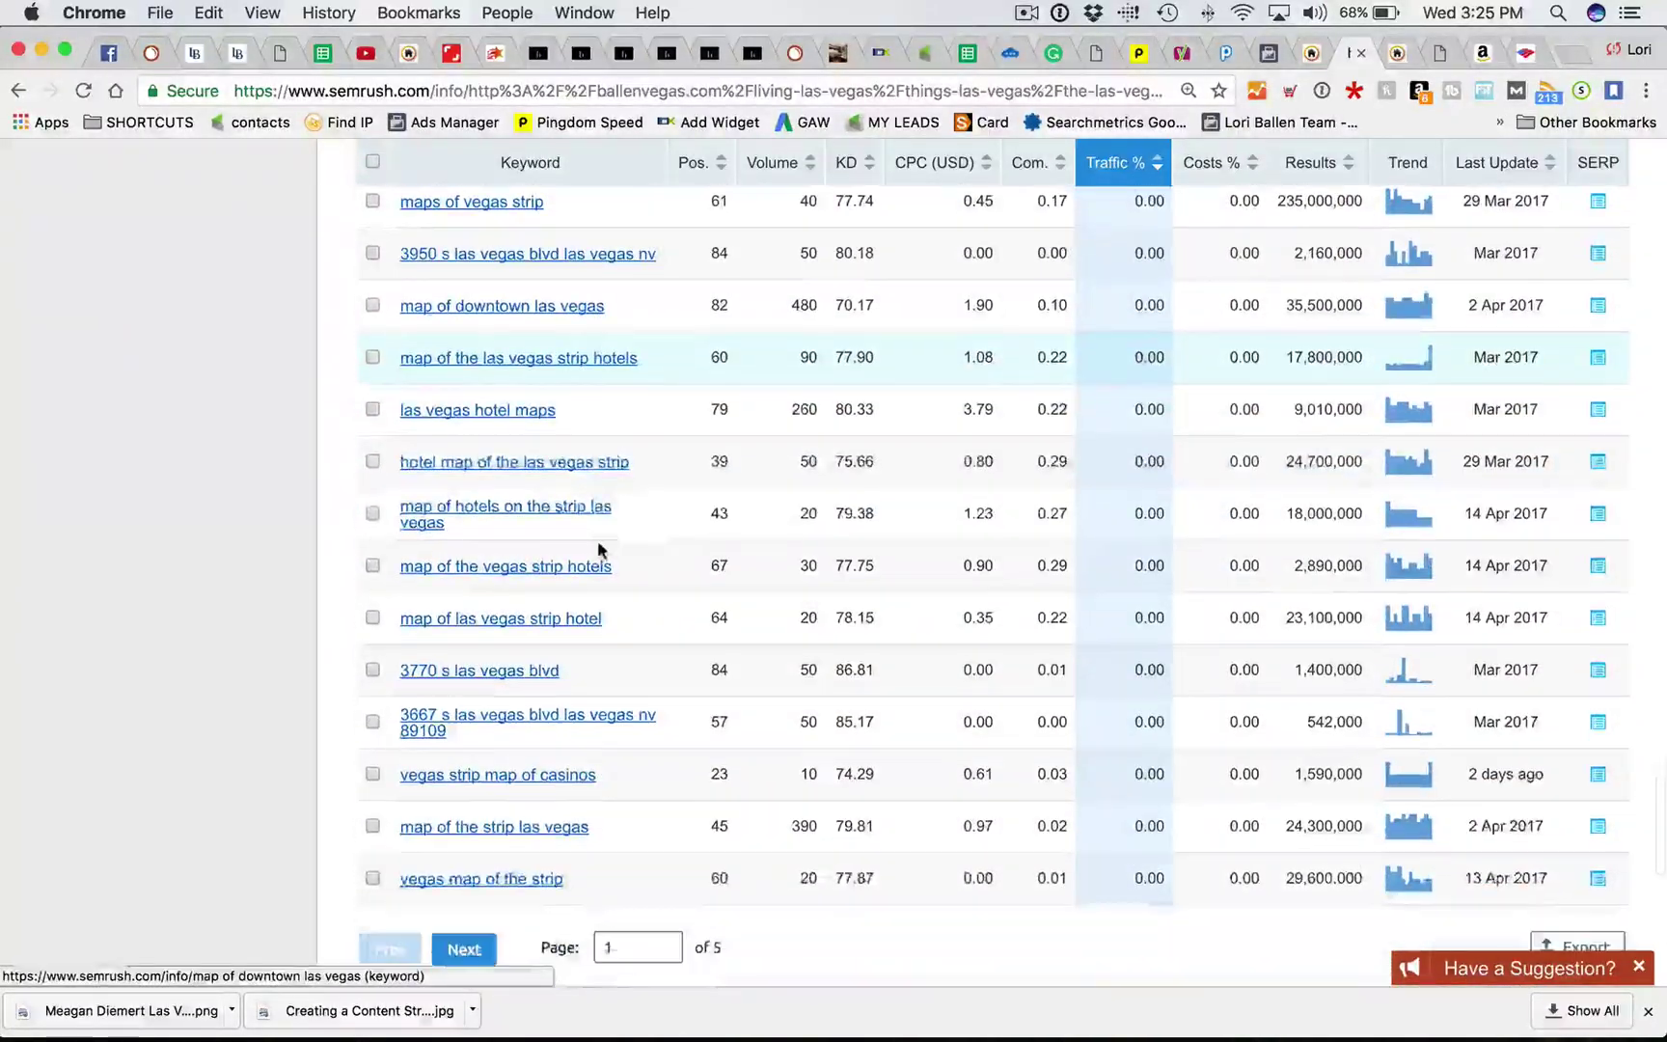
# Step: Sort the strip map page's organic search positions by search volume from highest to lowest
pyautogui.scroll(20, 595, 550)
pyautogui.scroll(20, 617, 546)
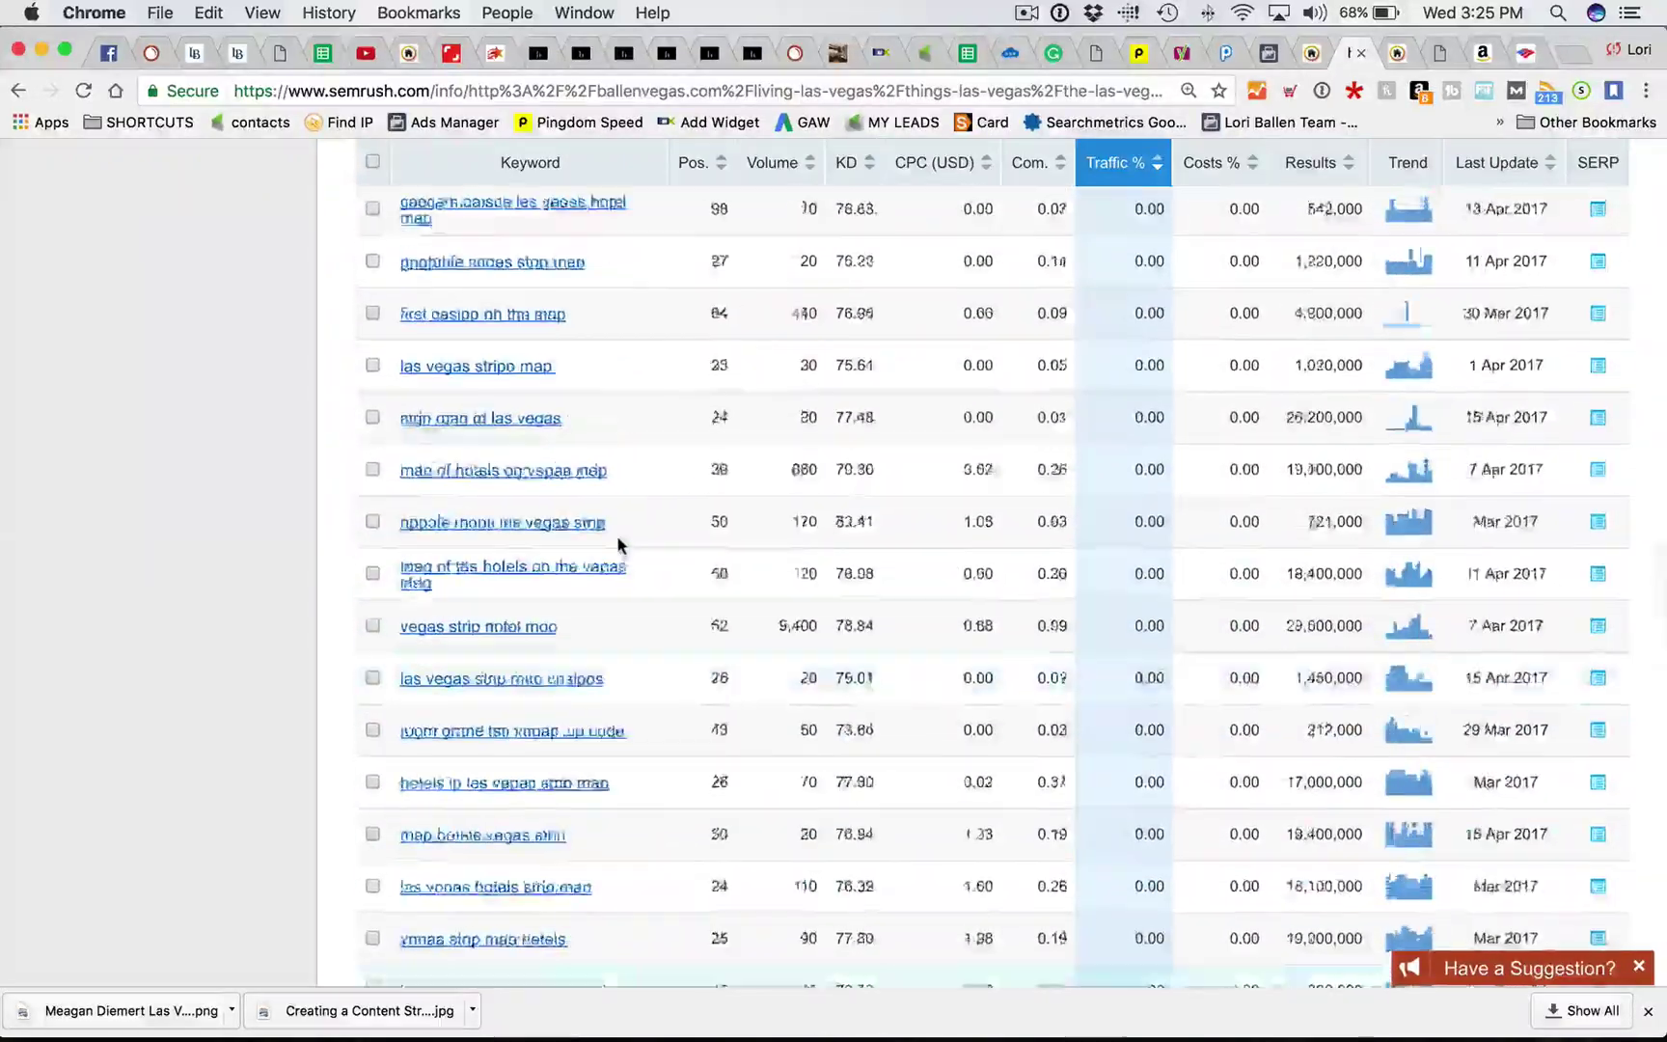
pyautogui.scroll(-3, 615, 546)
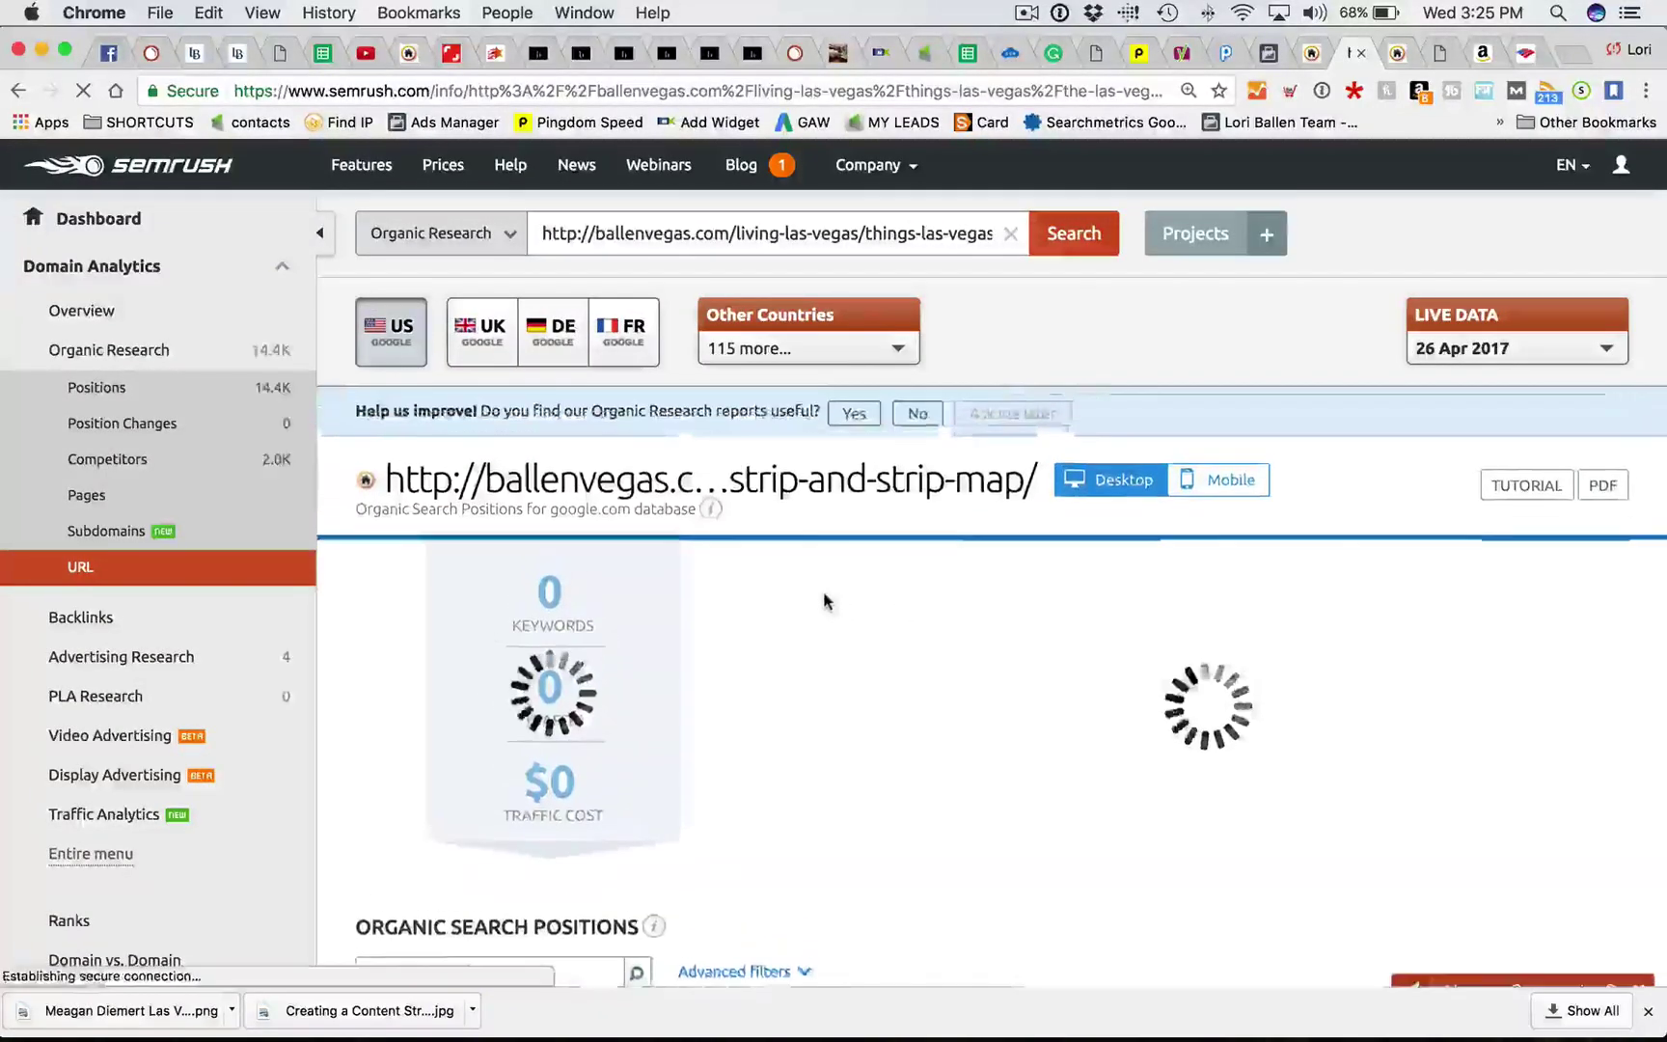
pyautogui.scroll(-5, 821, 603)
pyautogui.scroll(-2, 797, 716)
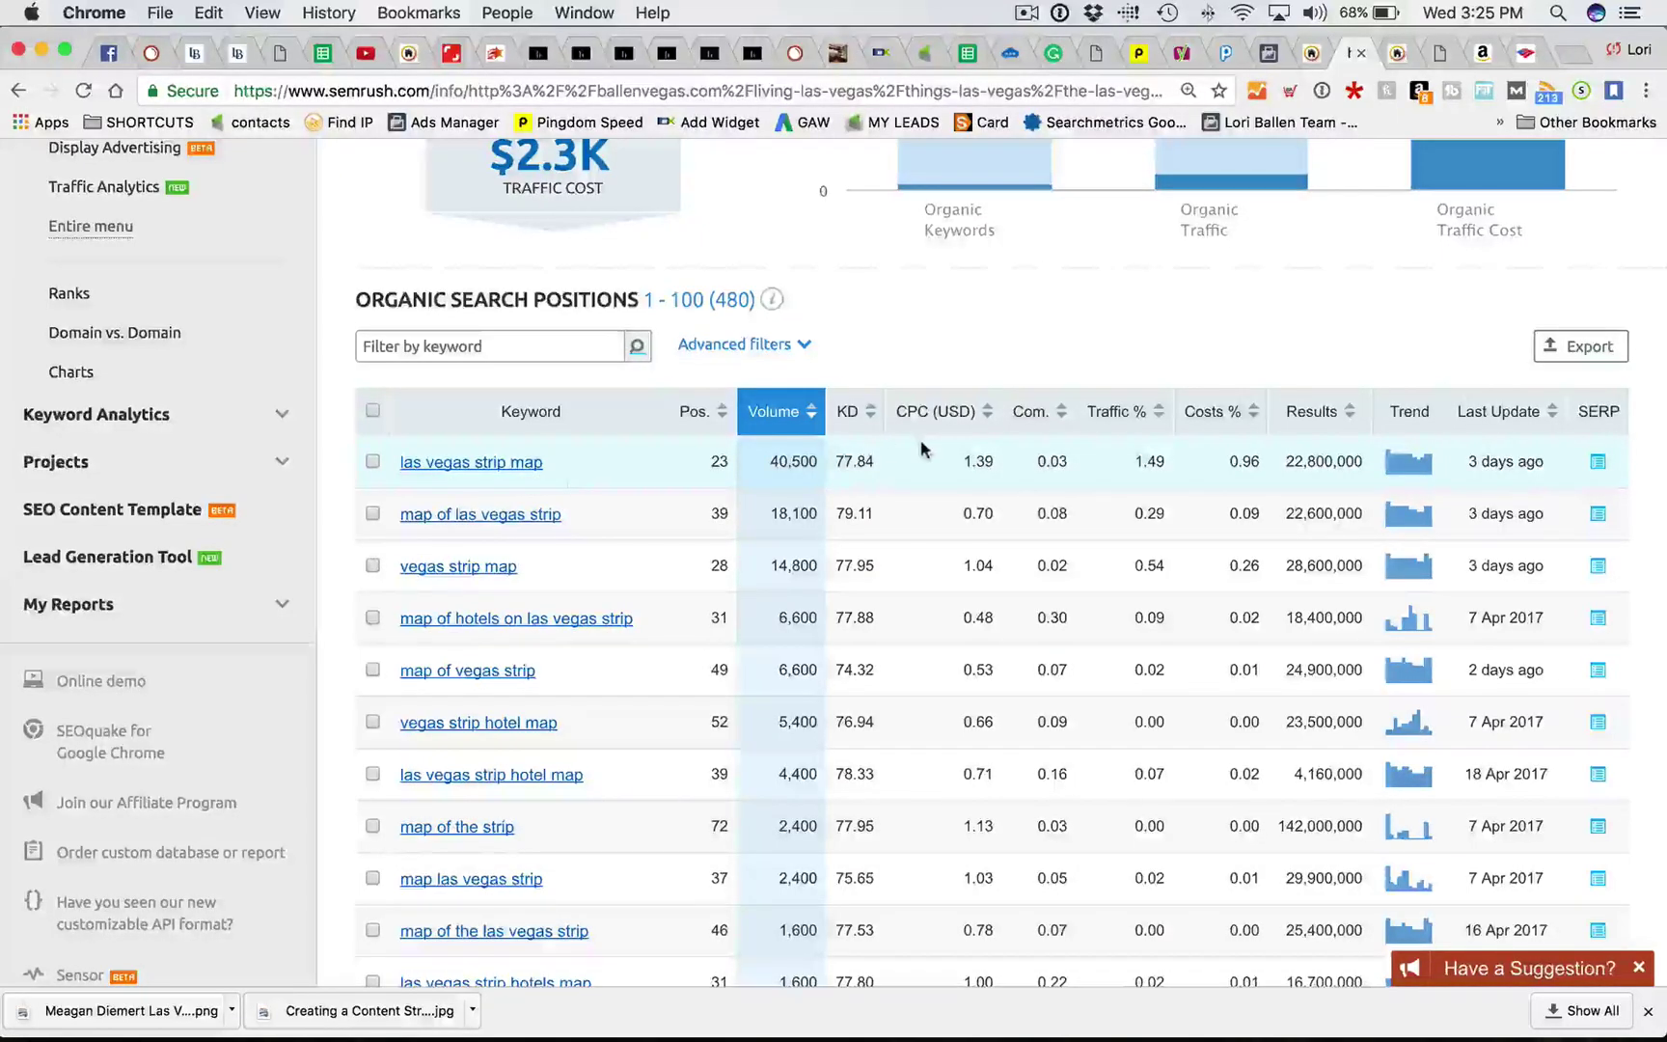
# Step: Examine the highest-volume keywords of the strip map page and compare their search volumes with their ranking positions
pyautogui.scroll(-5, 762, 497)
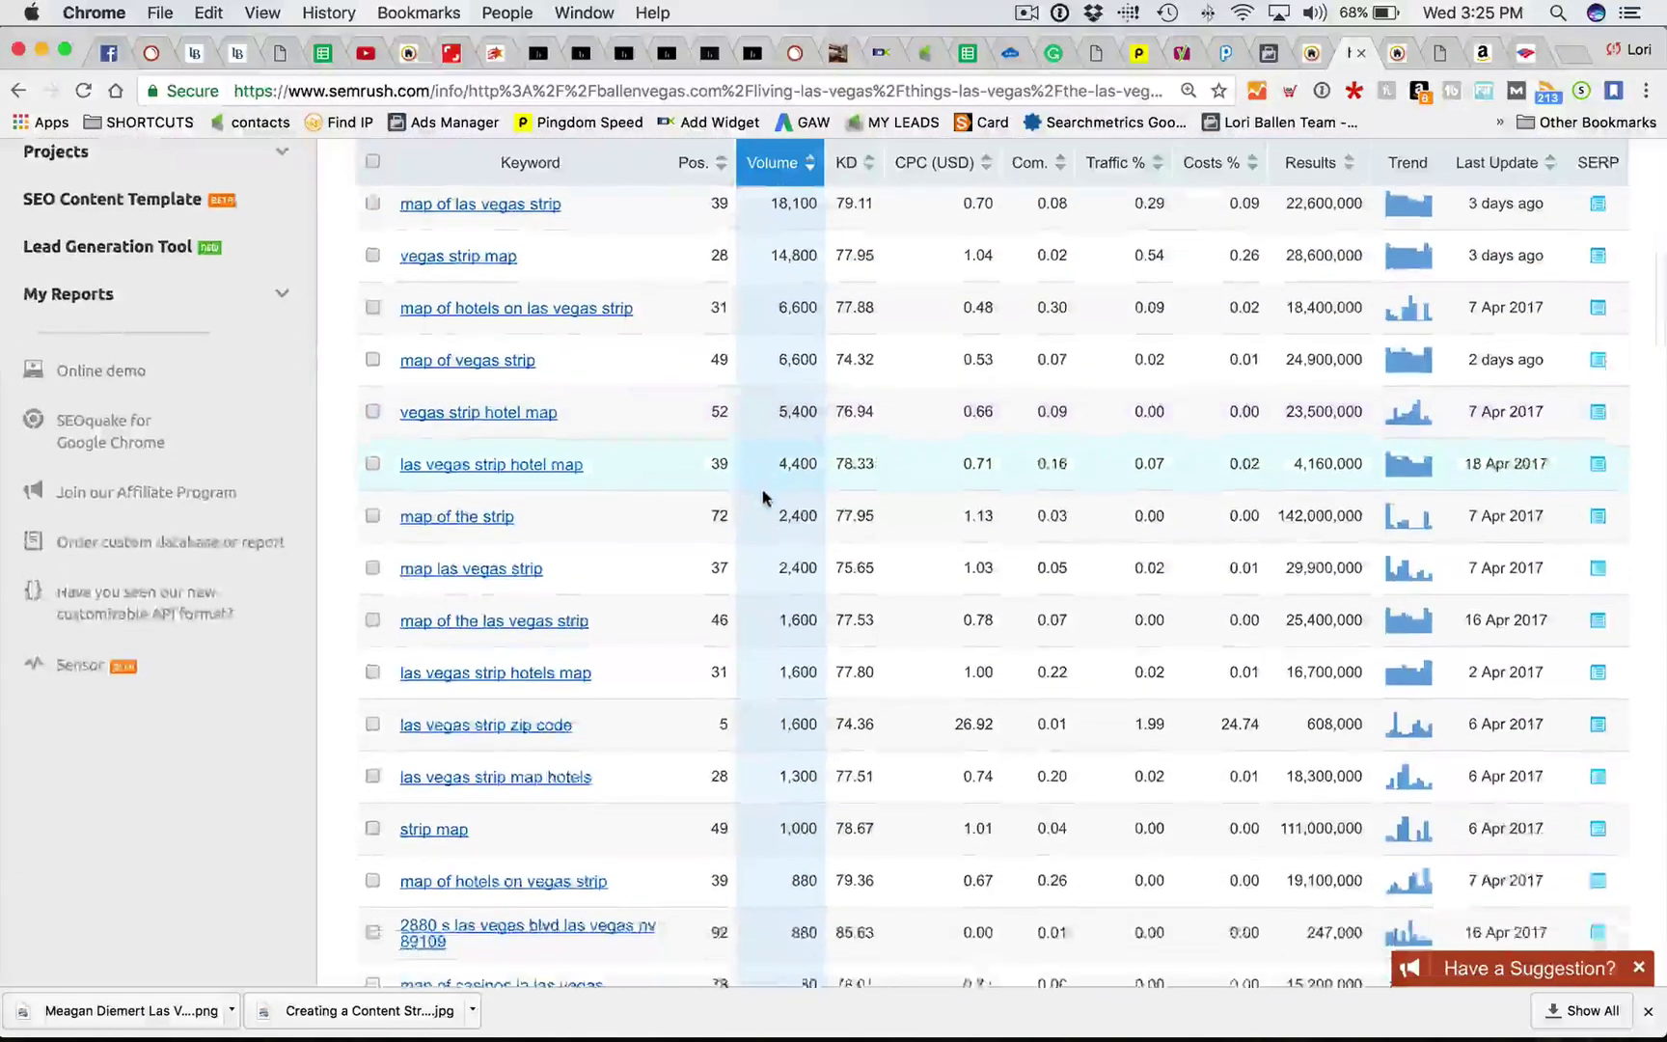
pyautogui.scroll(3, 762, 497)
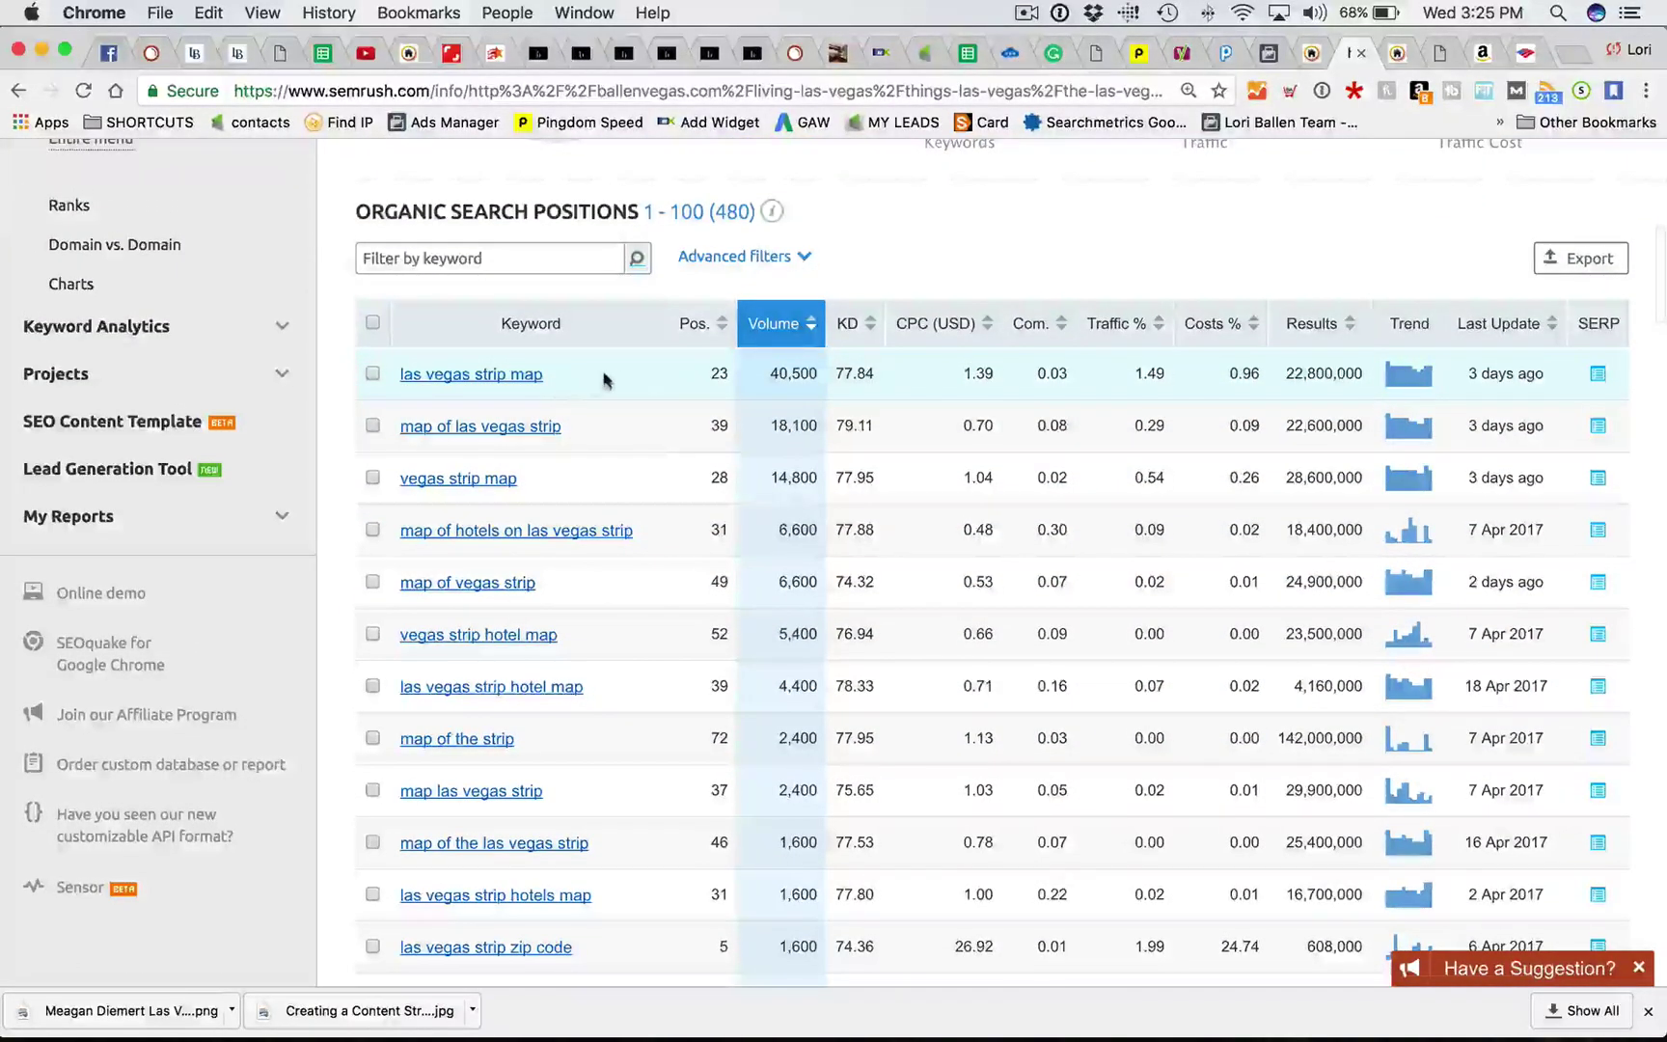
pyautogui.scroll(-4, 636, 386)
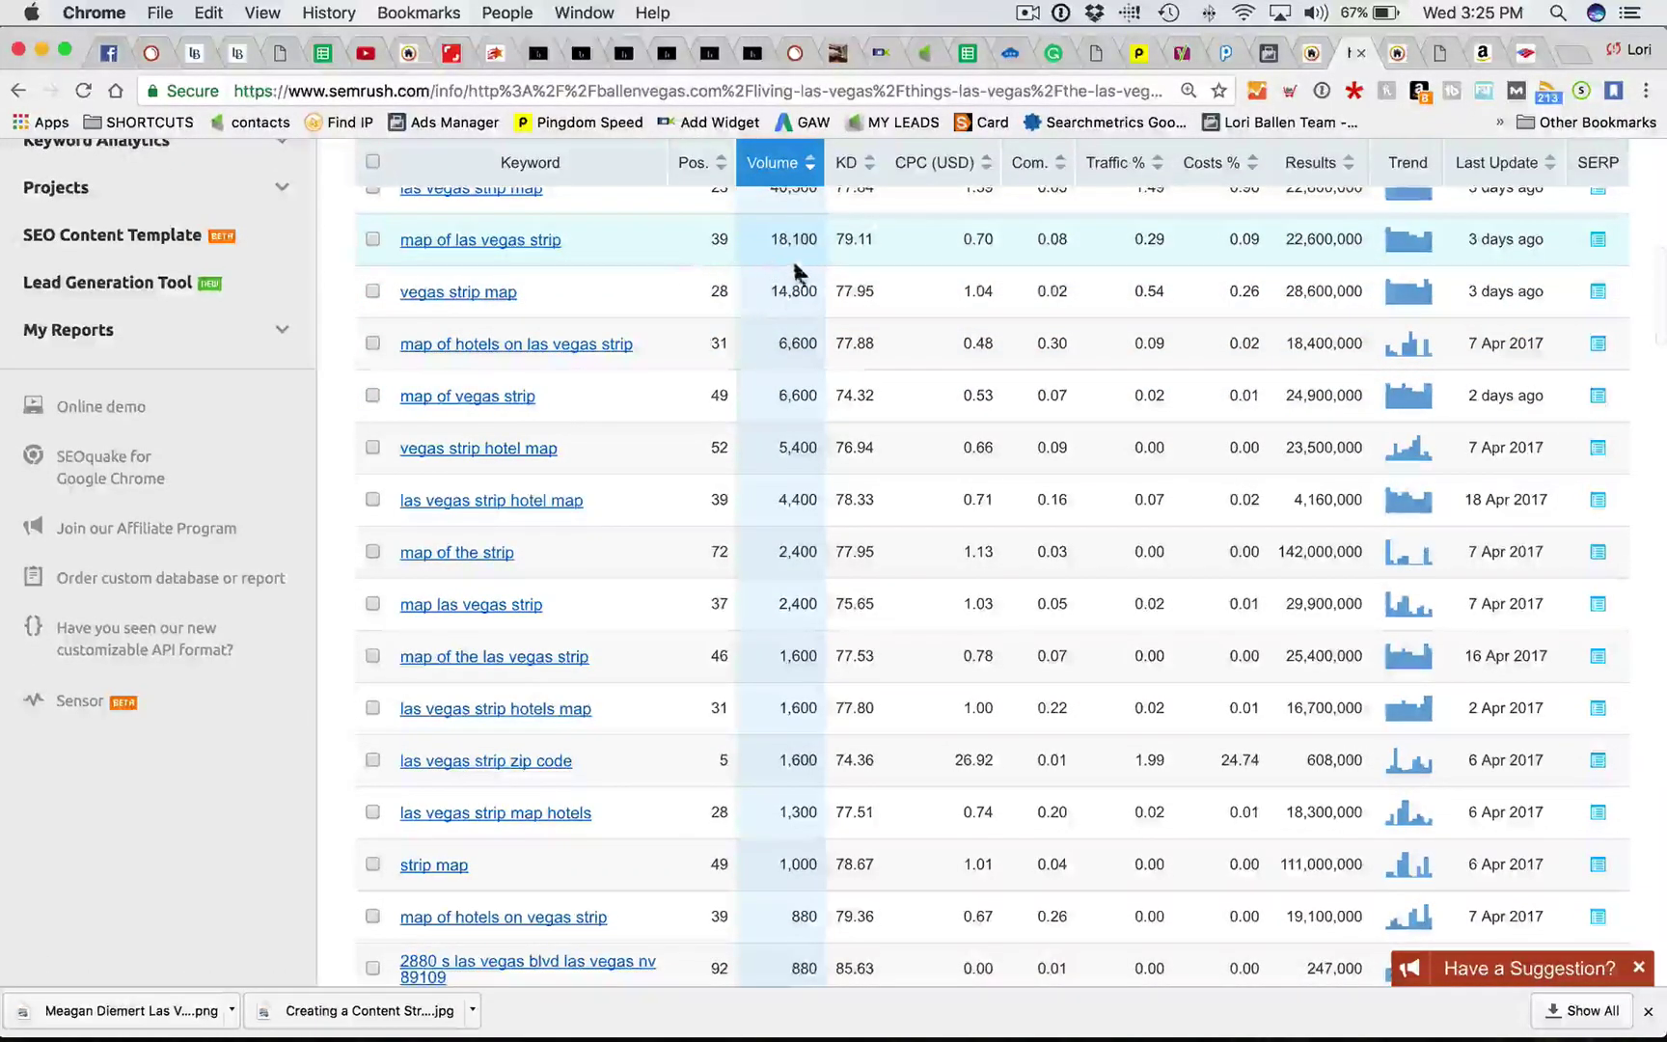
pyautogui.scroll(-2, 793, 261)
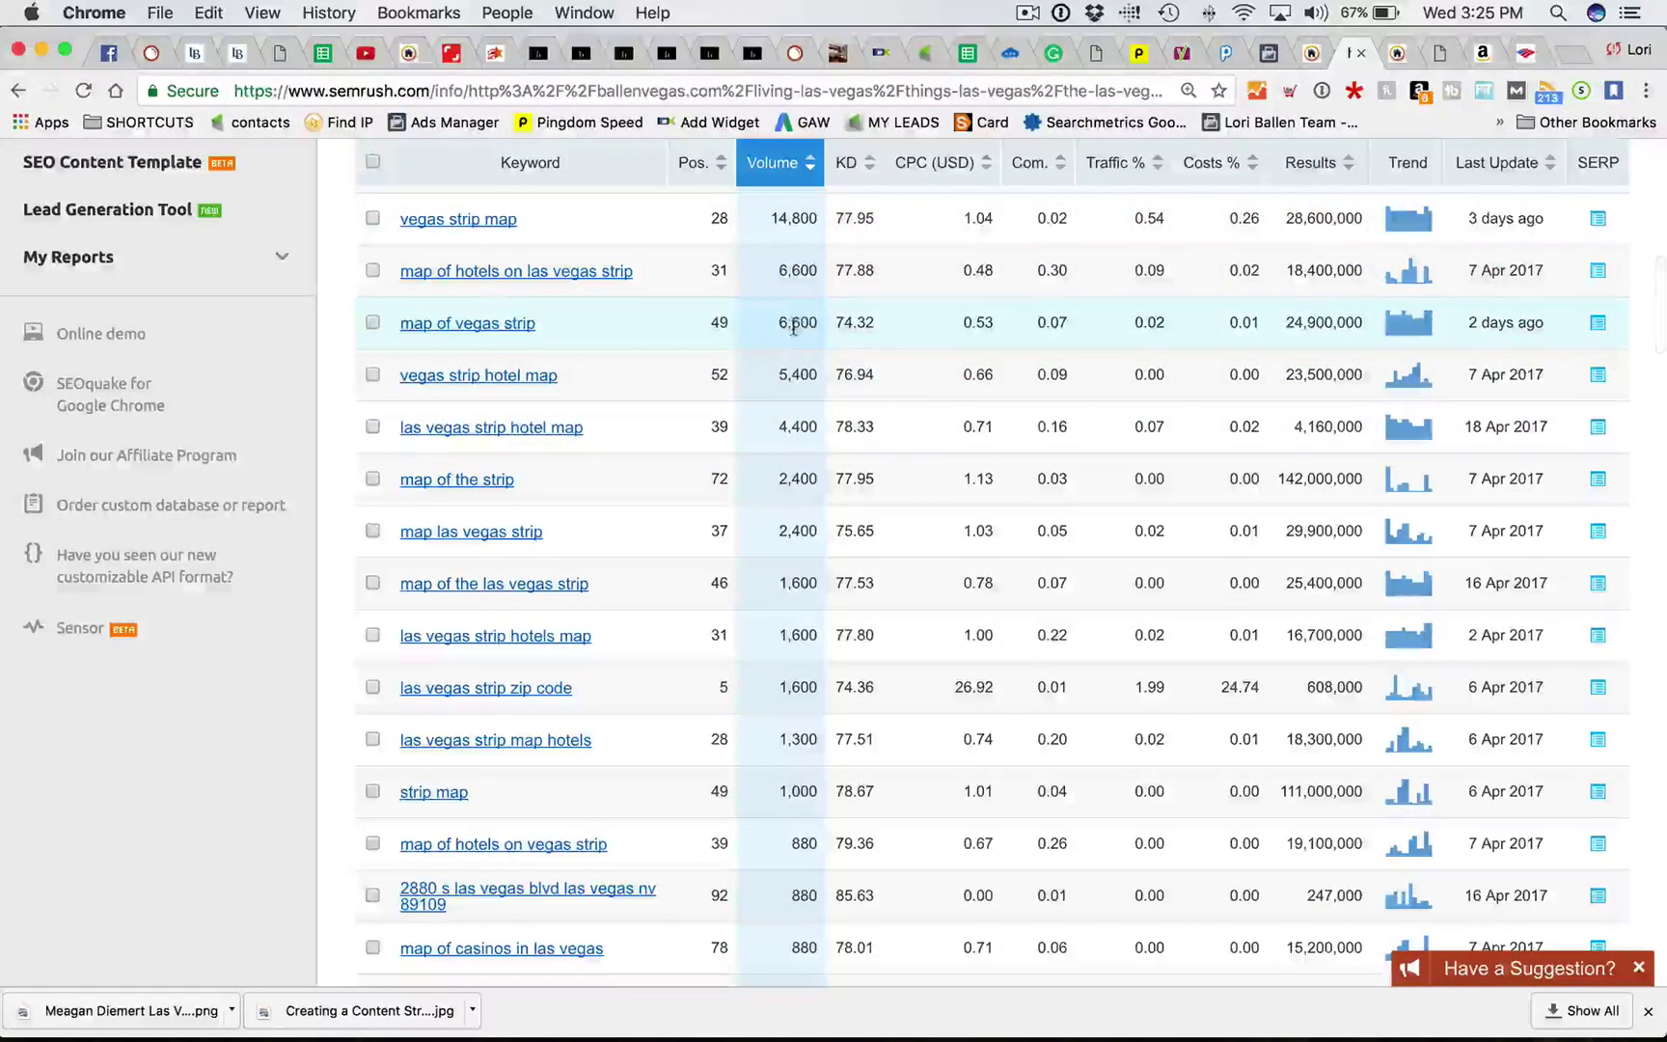
pyautogui.scroll(1, 644, 259)
pyautogui.scroll(4, 644, 258)
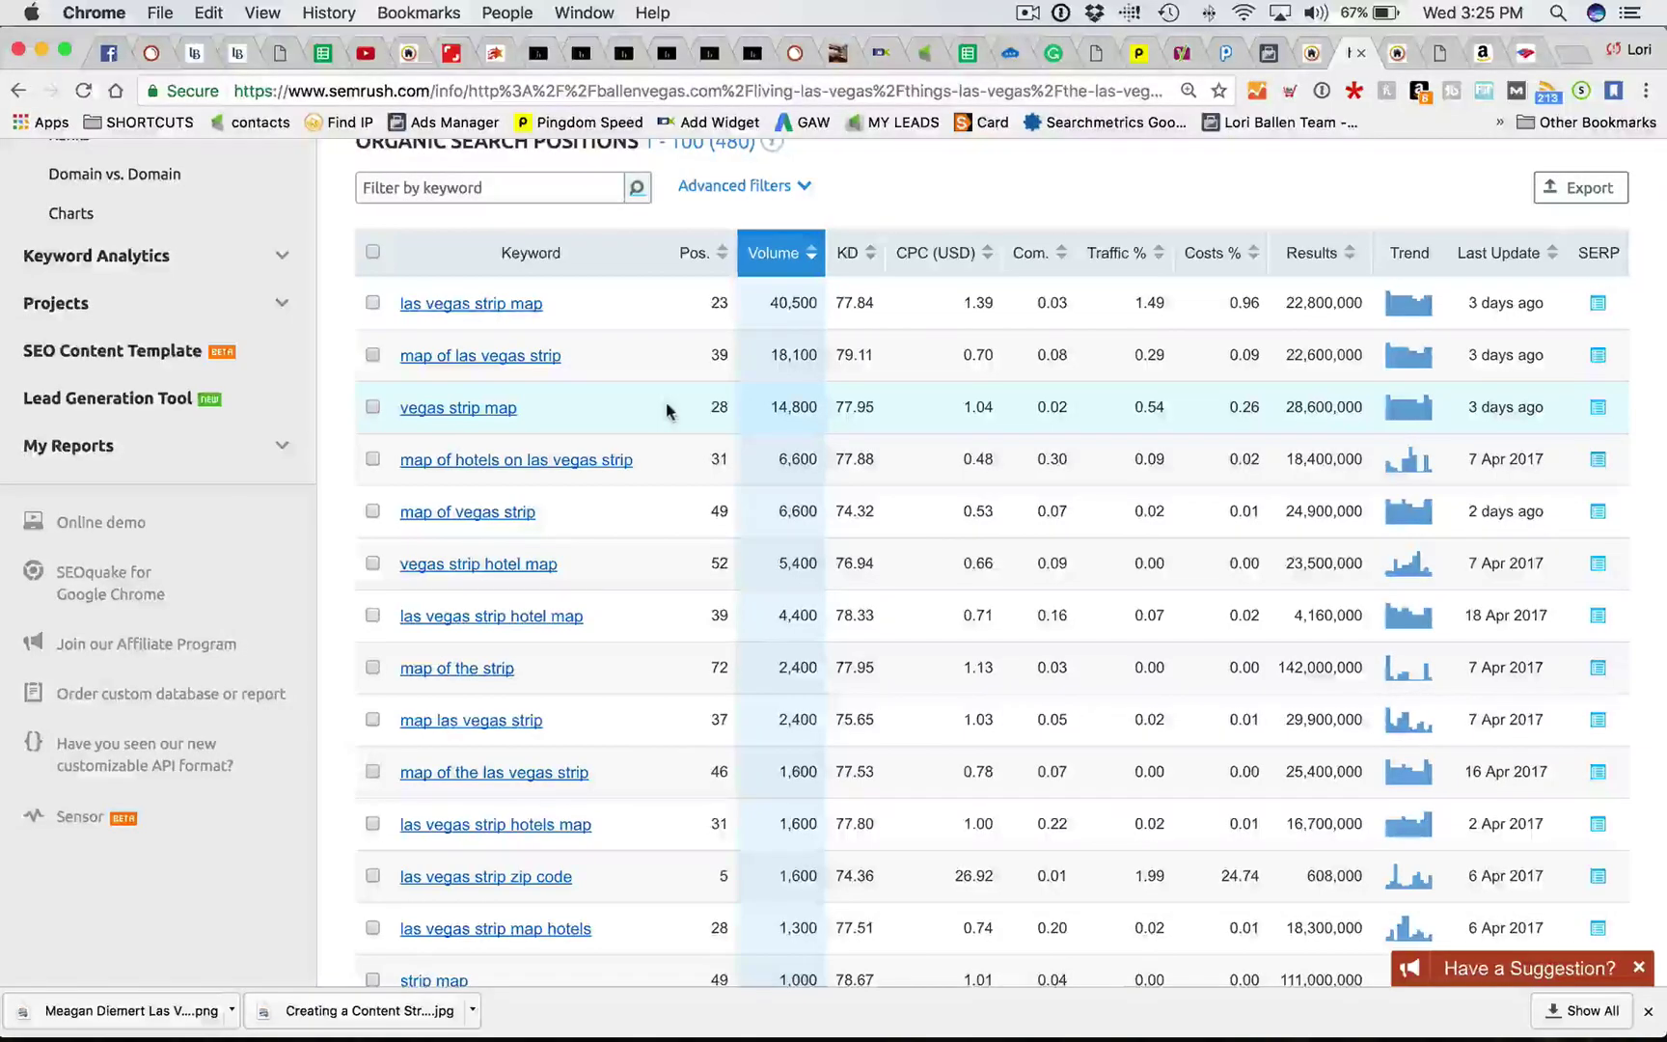
pyautogui.scroll(-6, 709, 381)
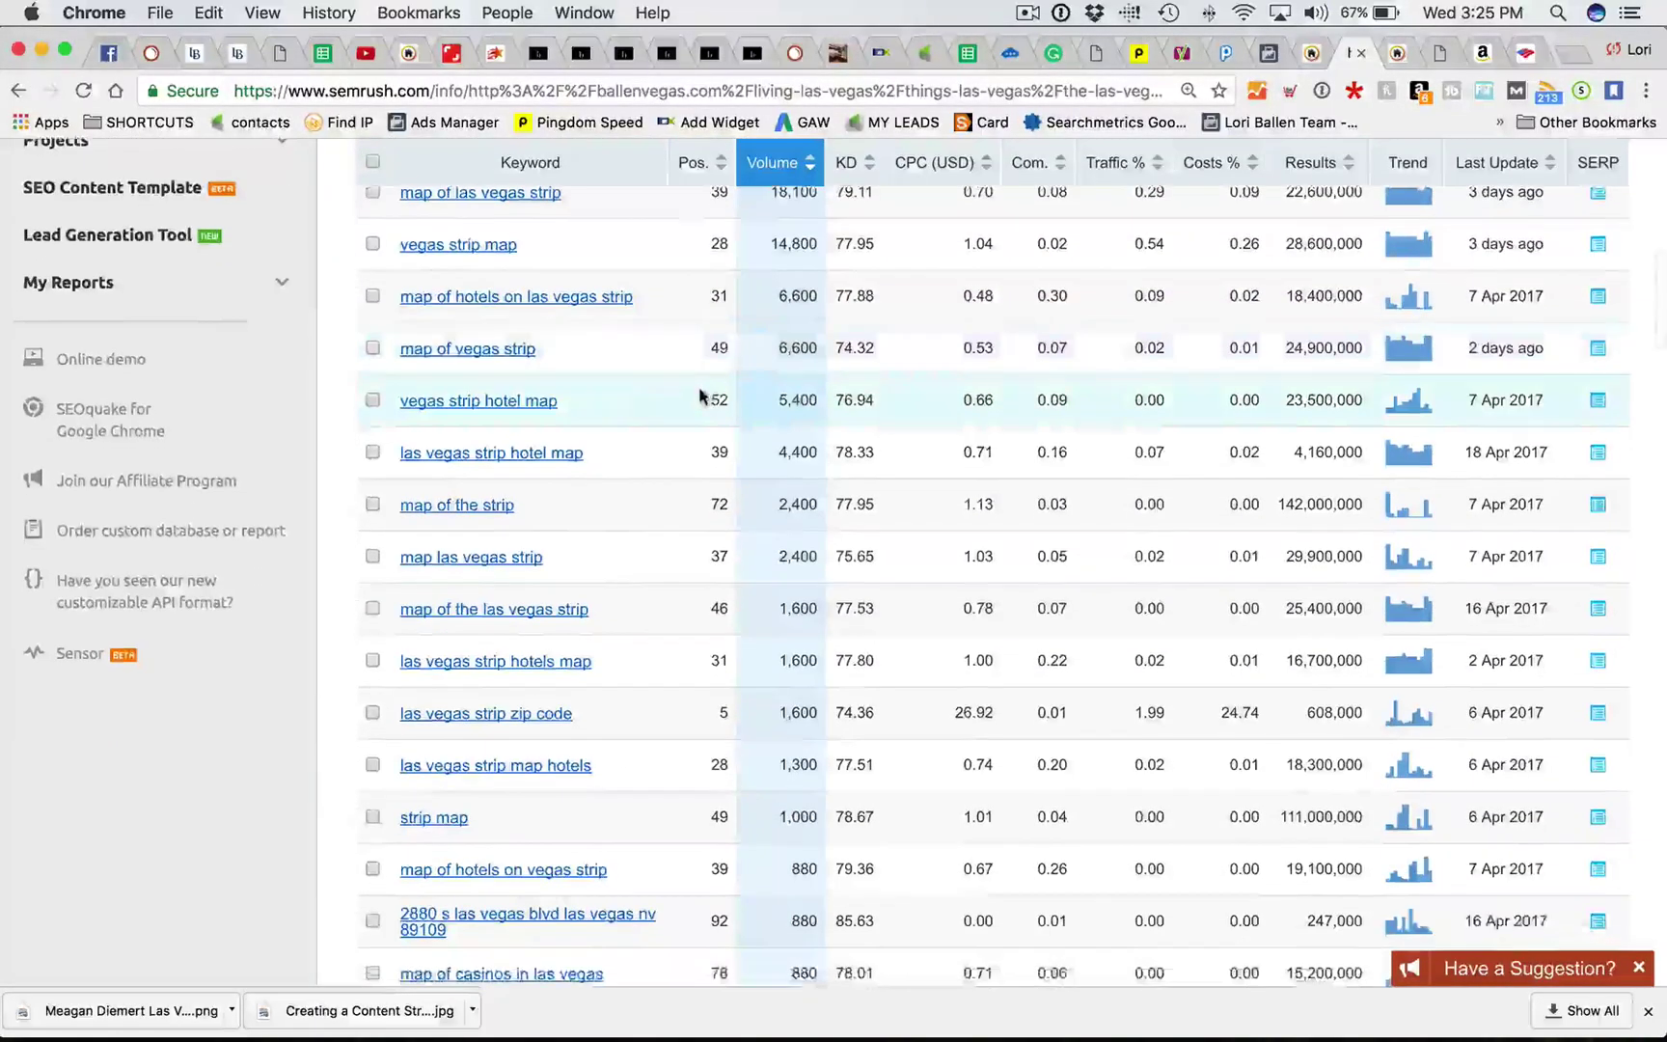
pyautogui.scroll(-2, 668, 399)
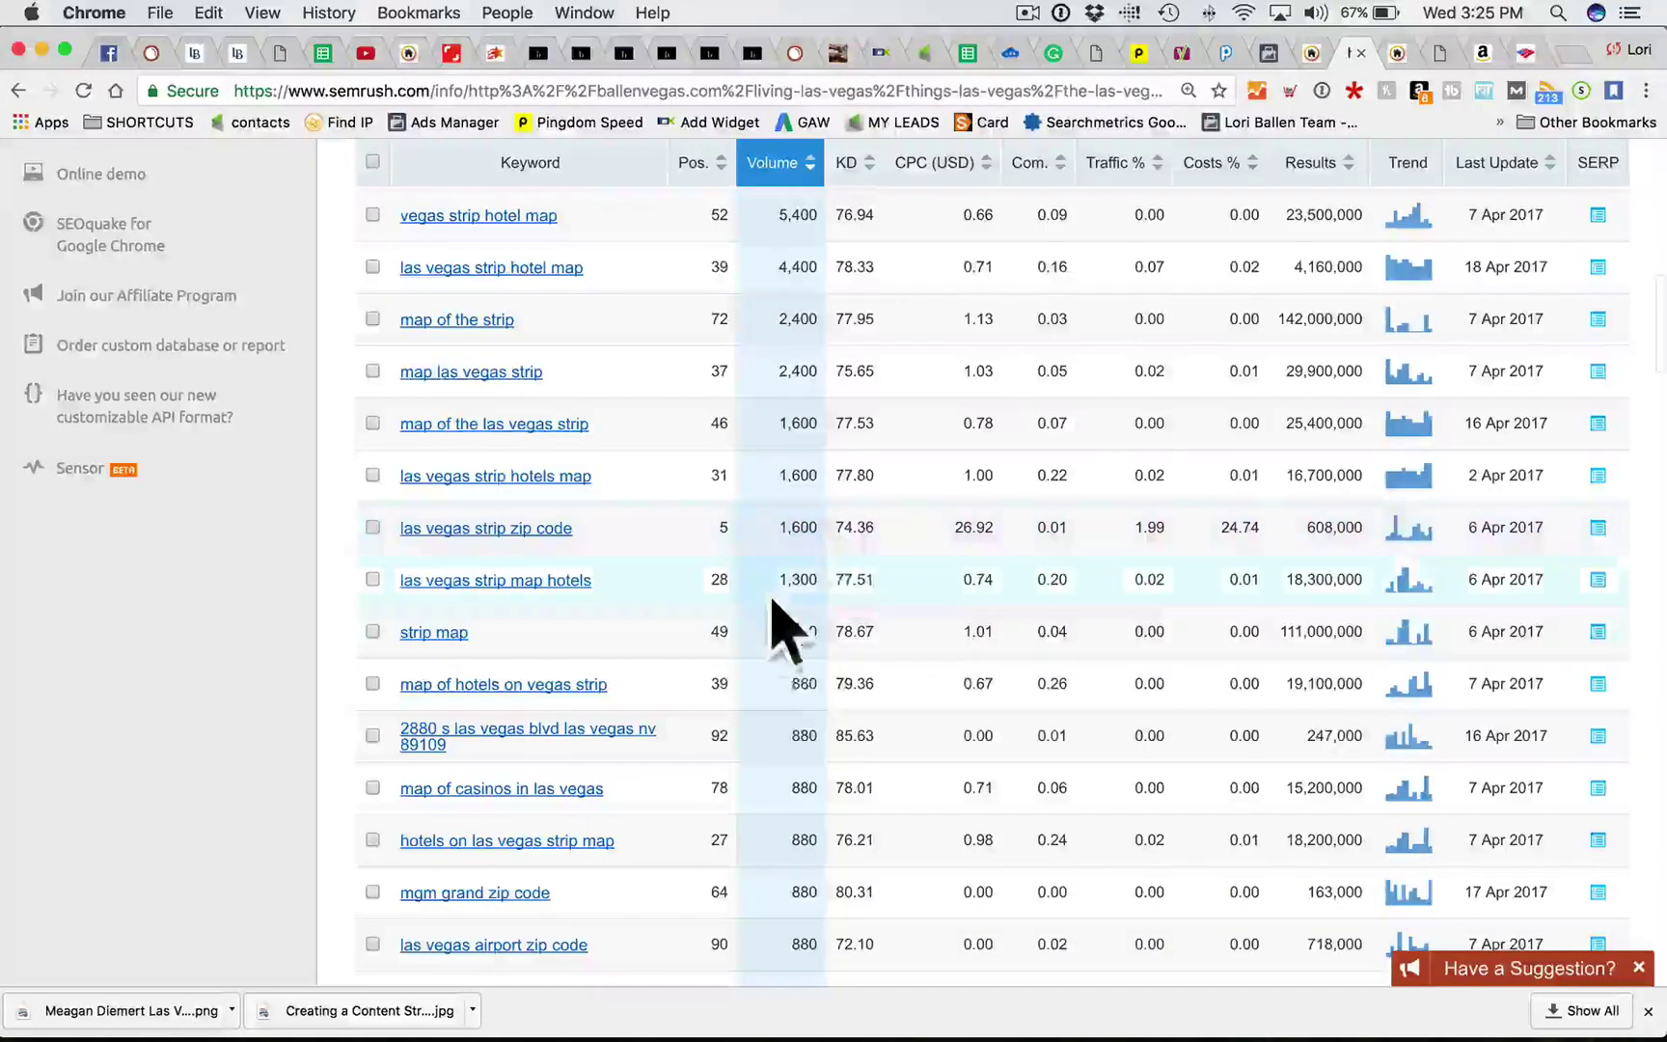
# Step: Review the lower-volume keywords of the strip map page, such as hotel zip codes, street addresses and map variations
pyautogui.scroll(-9, 841, 538)
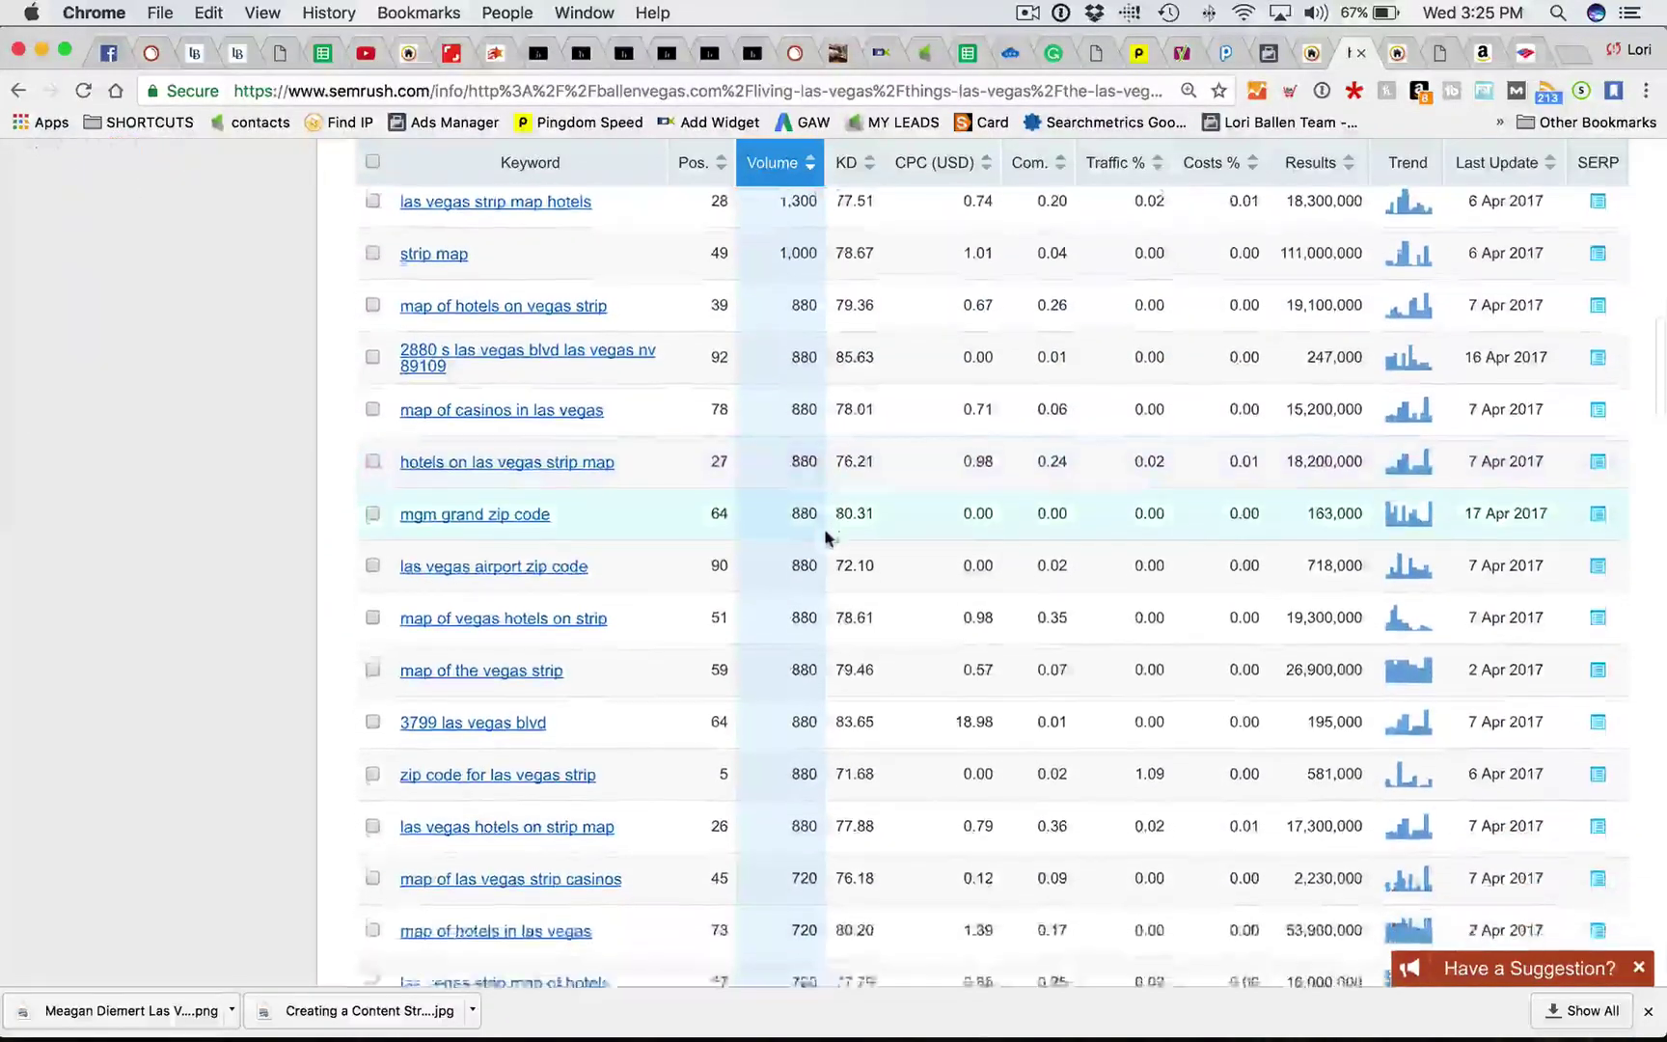
pyautogui.scroll(-2, 684, 524)
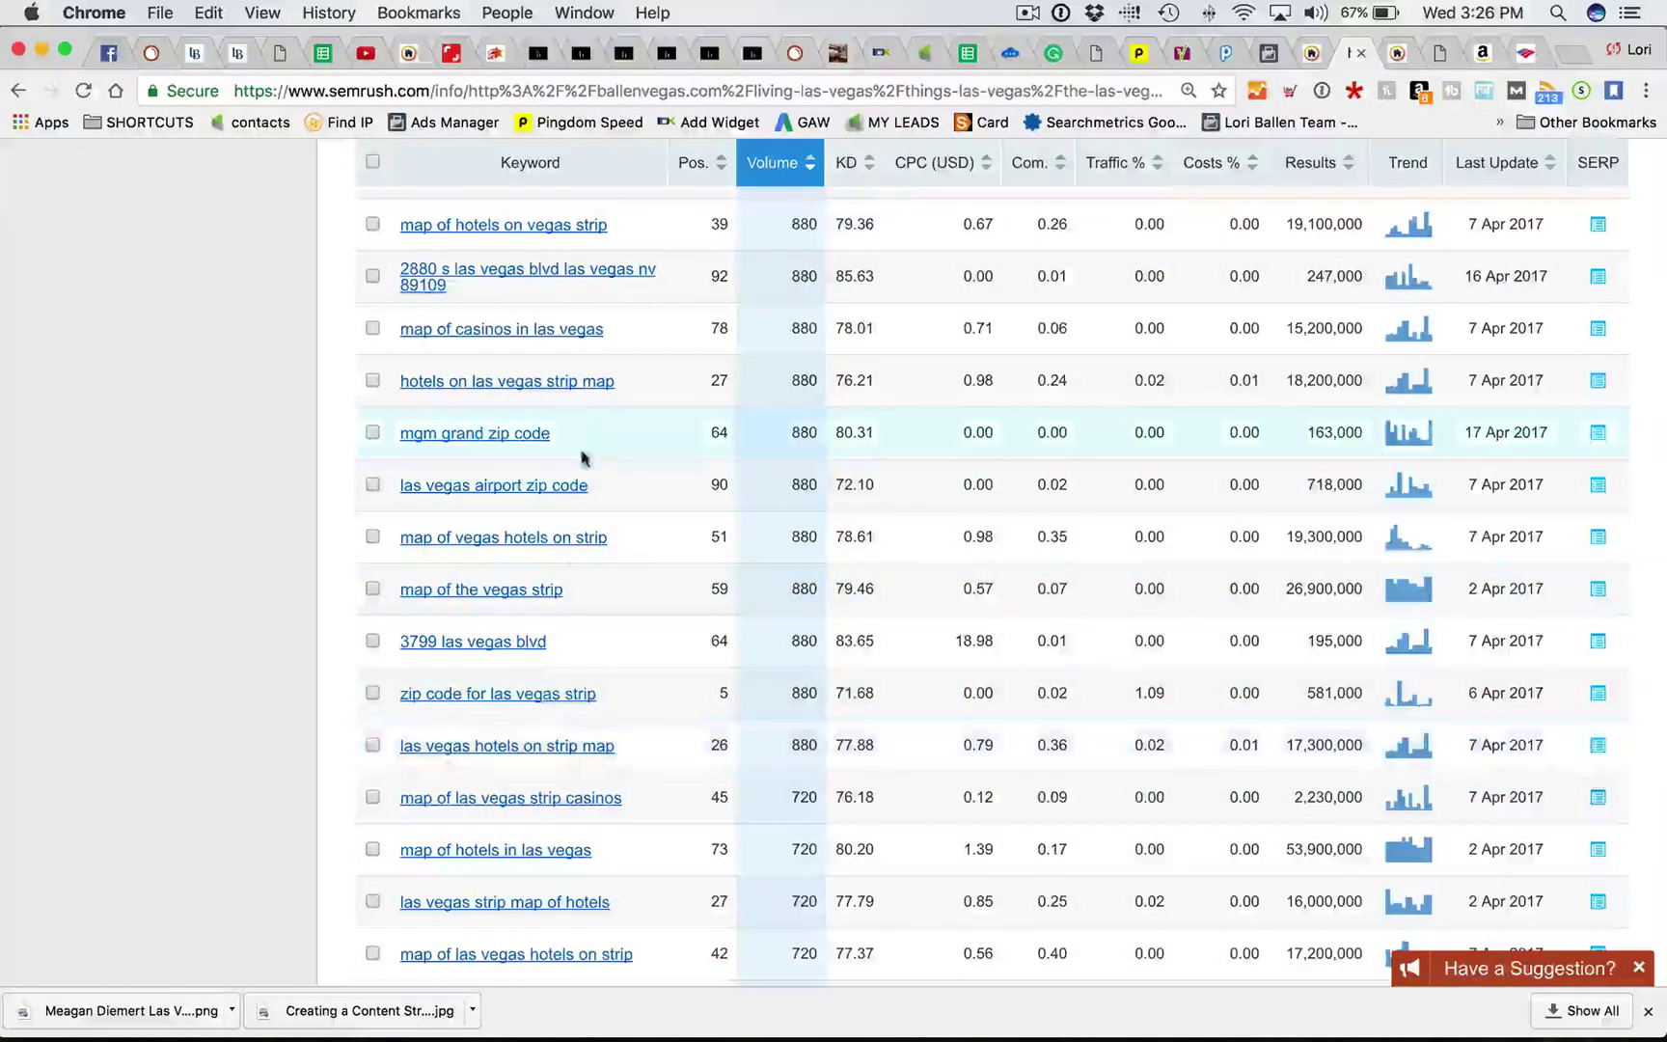
pyautogui.scroll(-3, 590, 447)
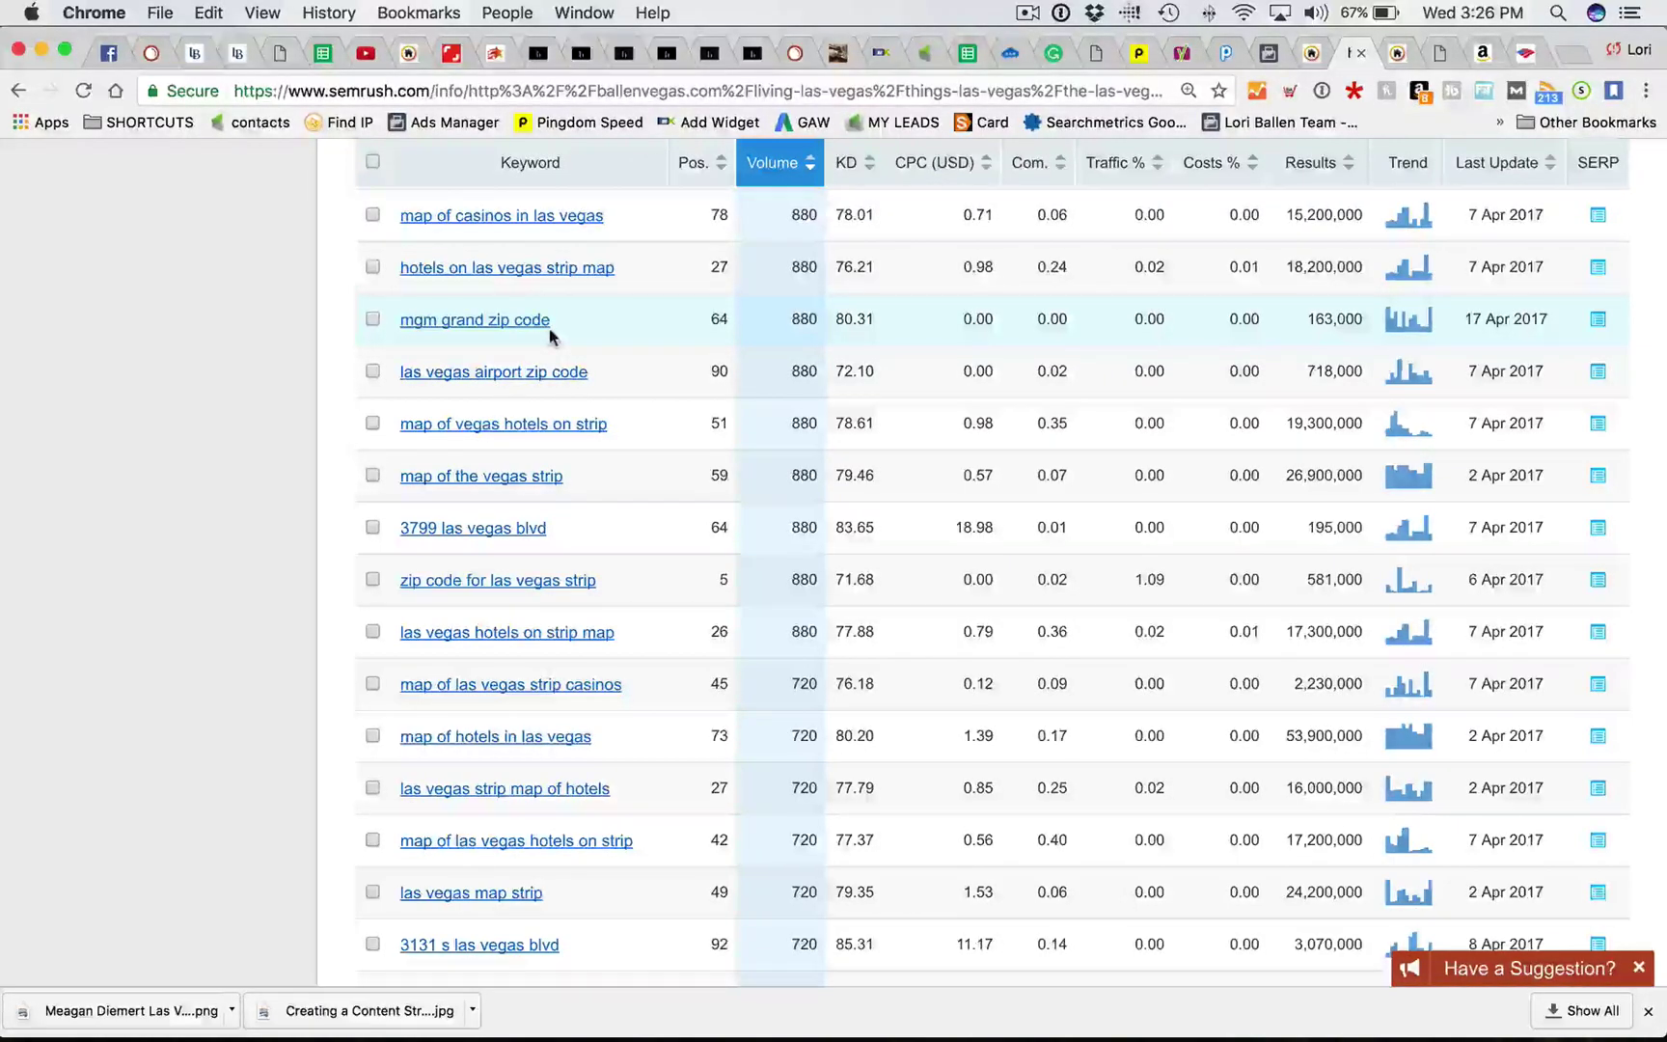
pyautogui.scroll(-15, 549, 335)
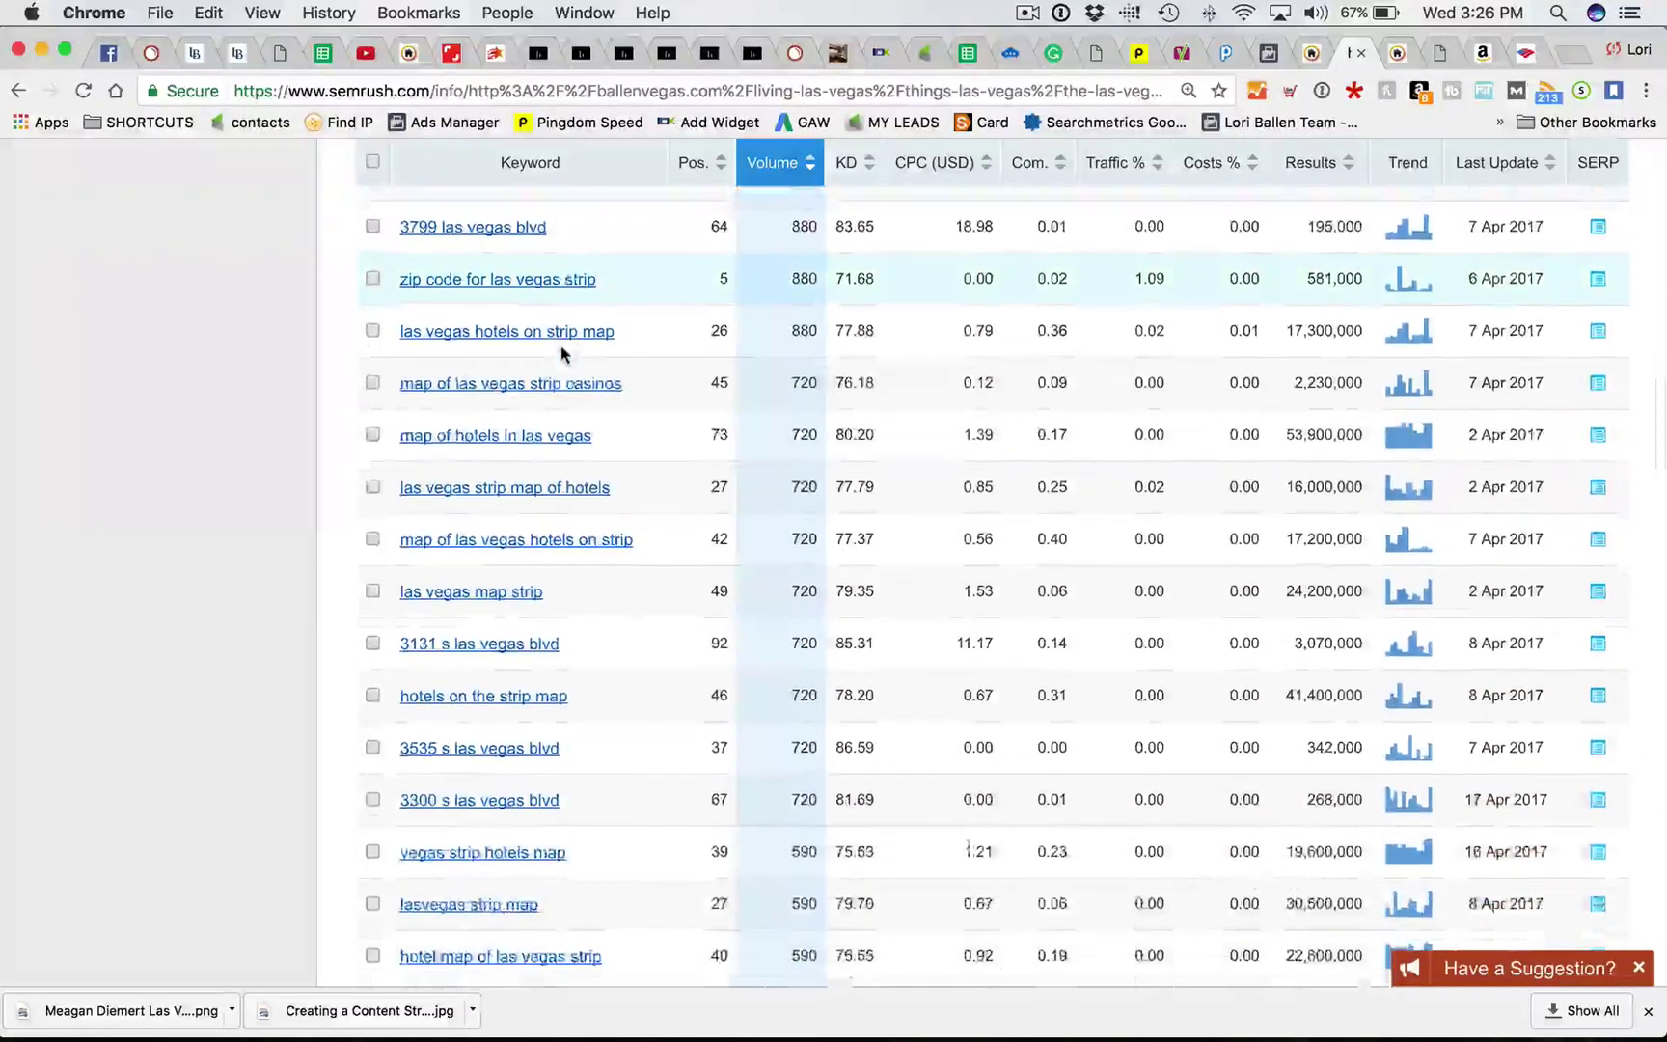
pyautogui.scroll(-20, 673, 521)
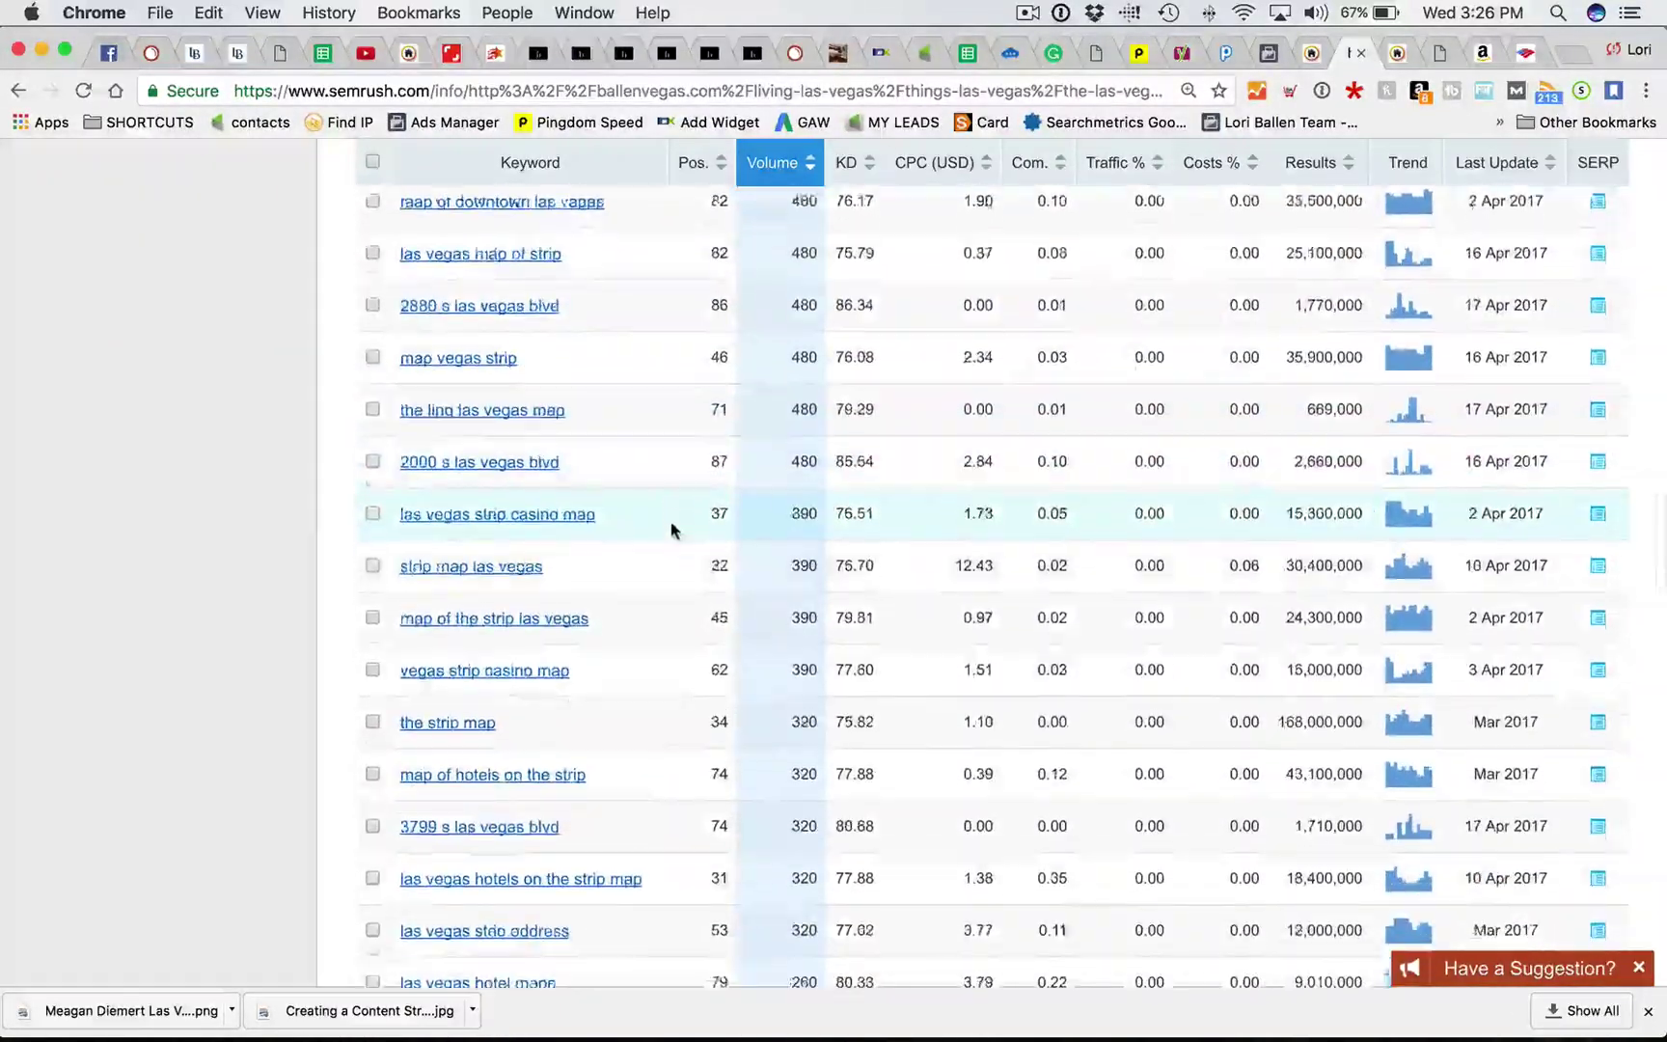
pyautogui.scroll(-3, 675, 509)
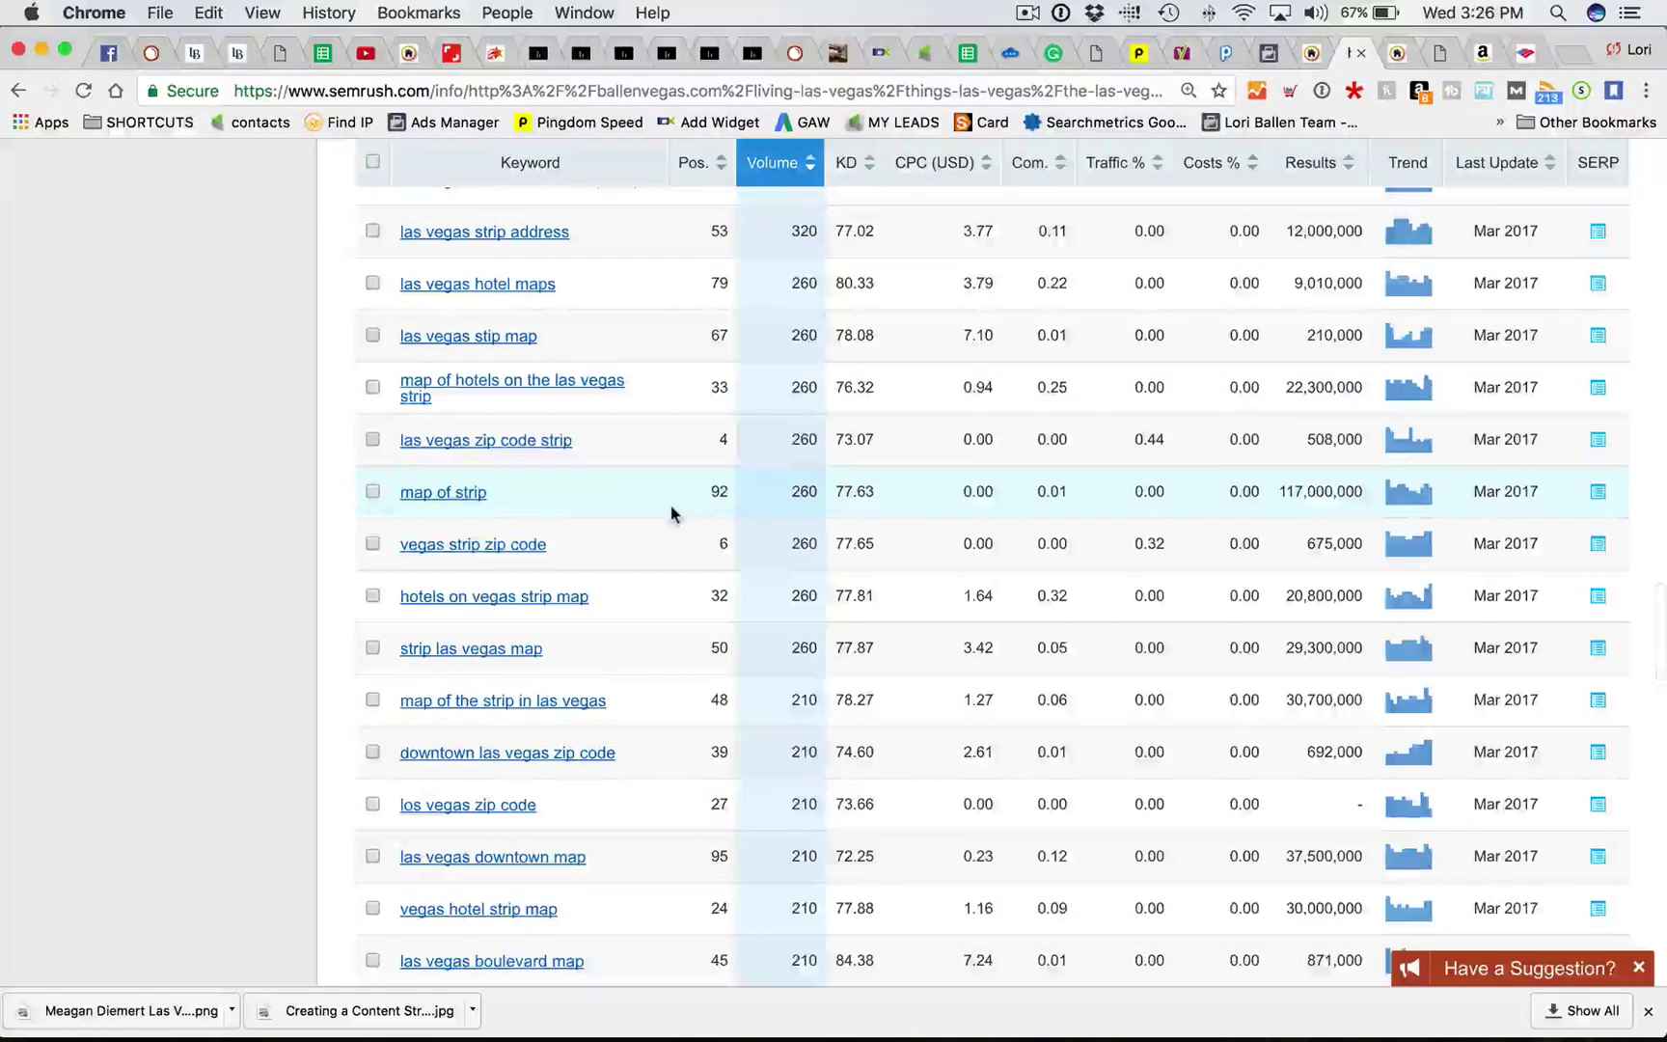
pyautogui.scroll(-3, 672, 514)
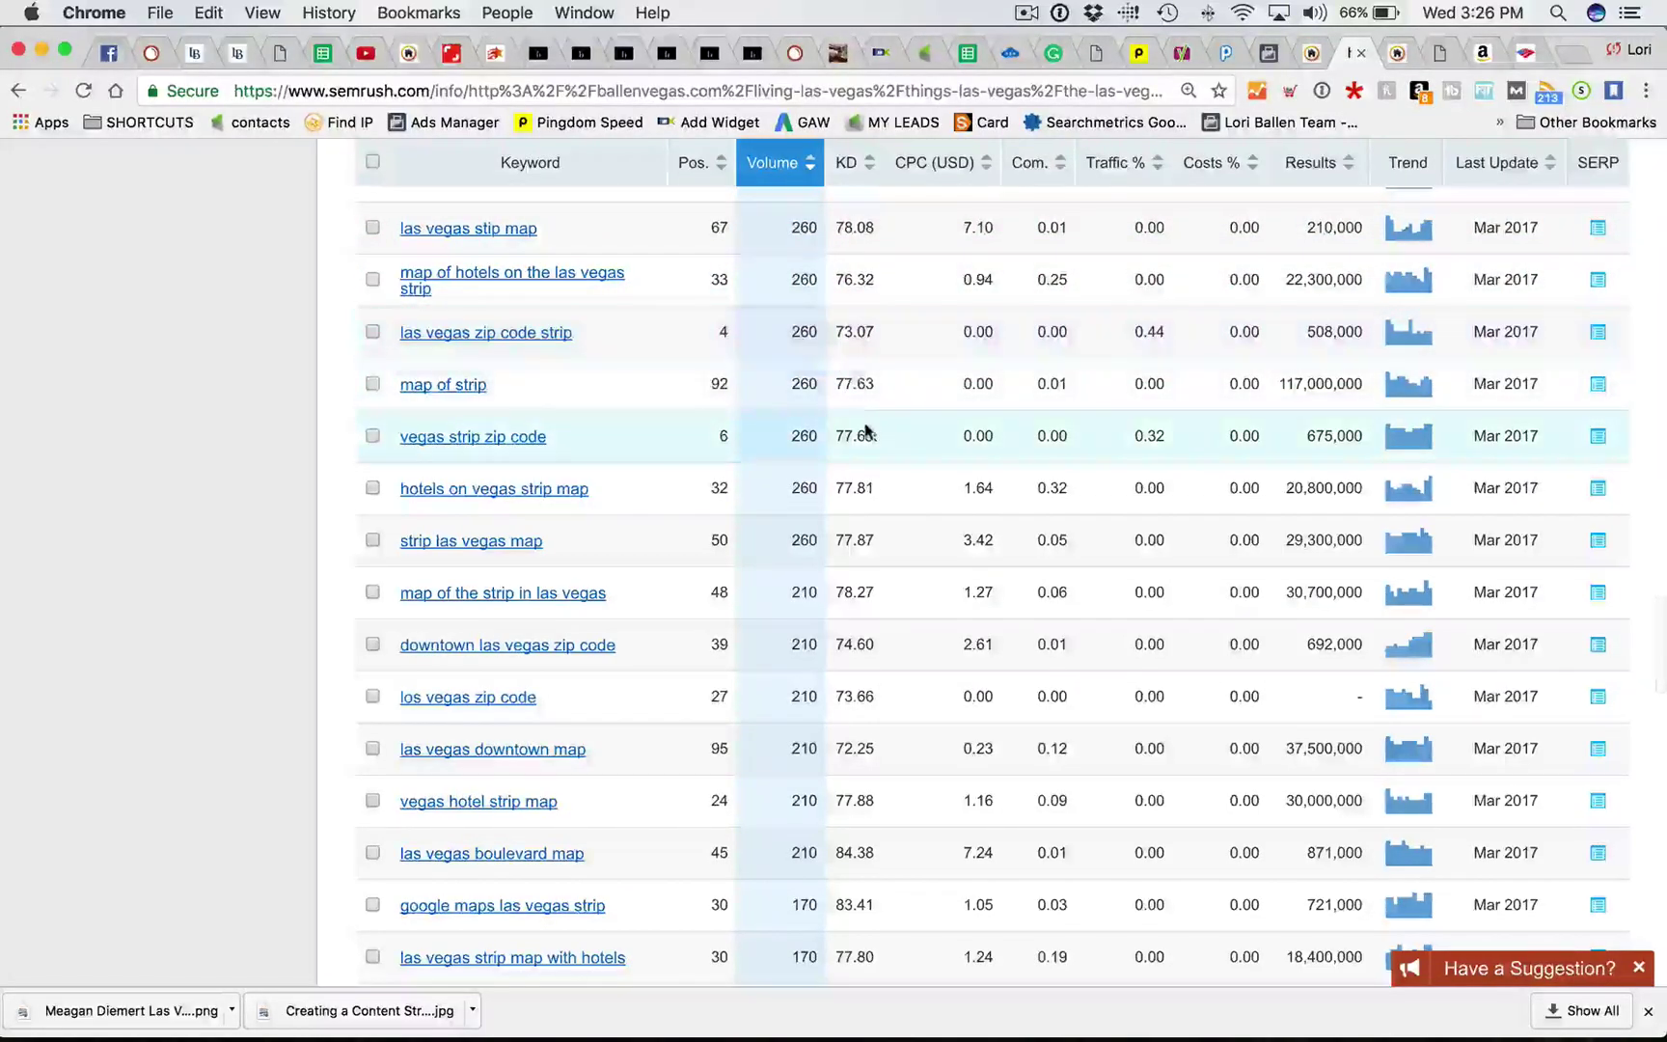
# Step: Sort the strip map page's organic search positions by keyword difficulty from lowest to highest
pyautogui.scroll(15, 864, 428)
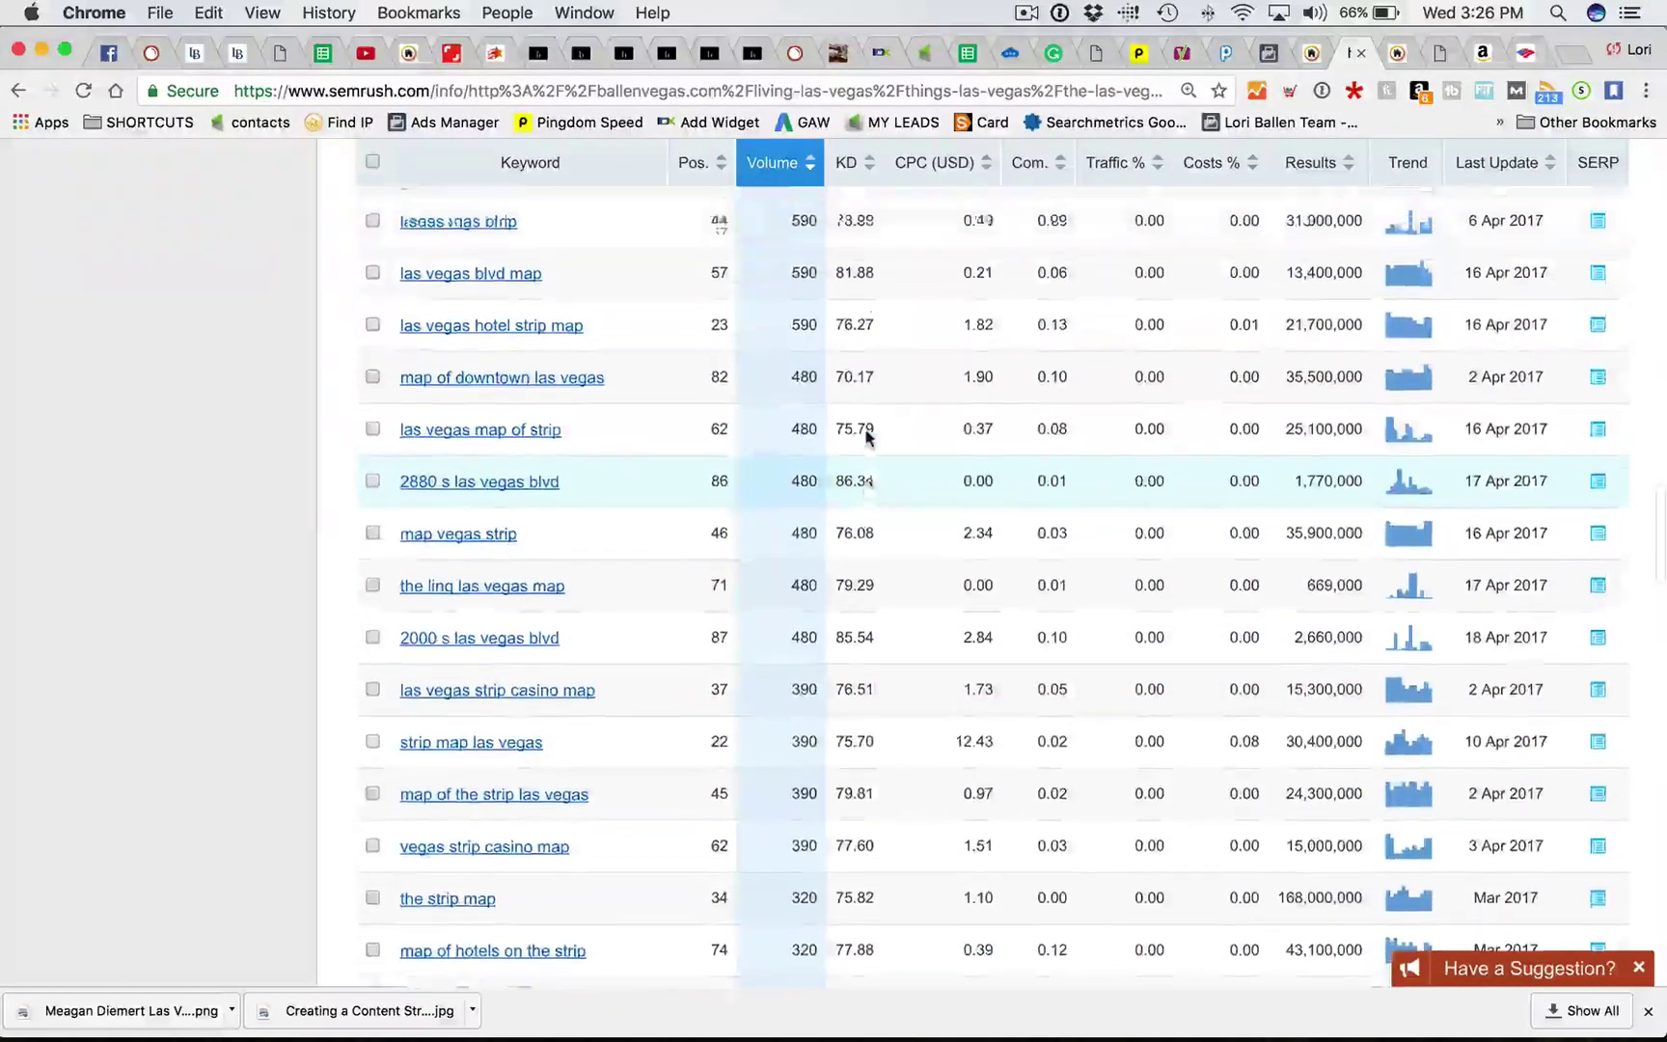
pyautogui.scroll(15, 866, 428)
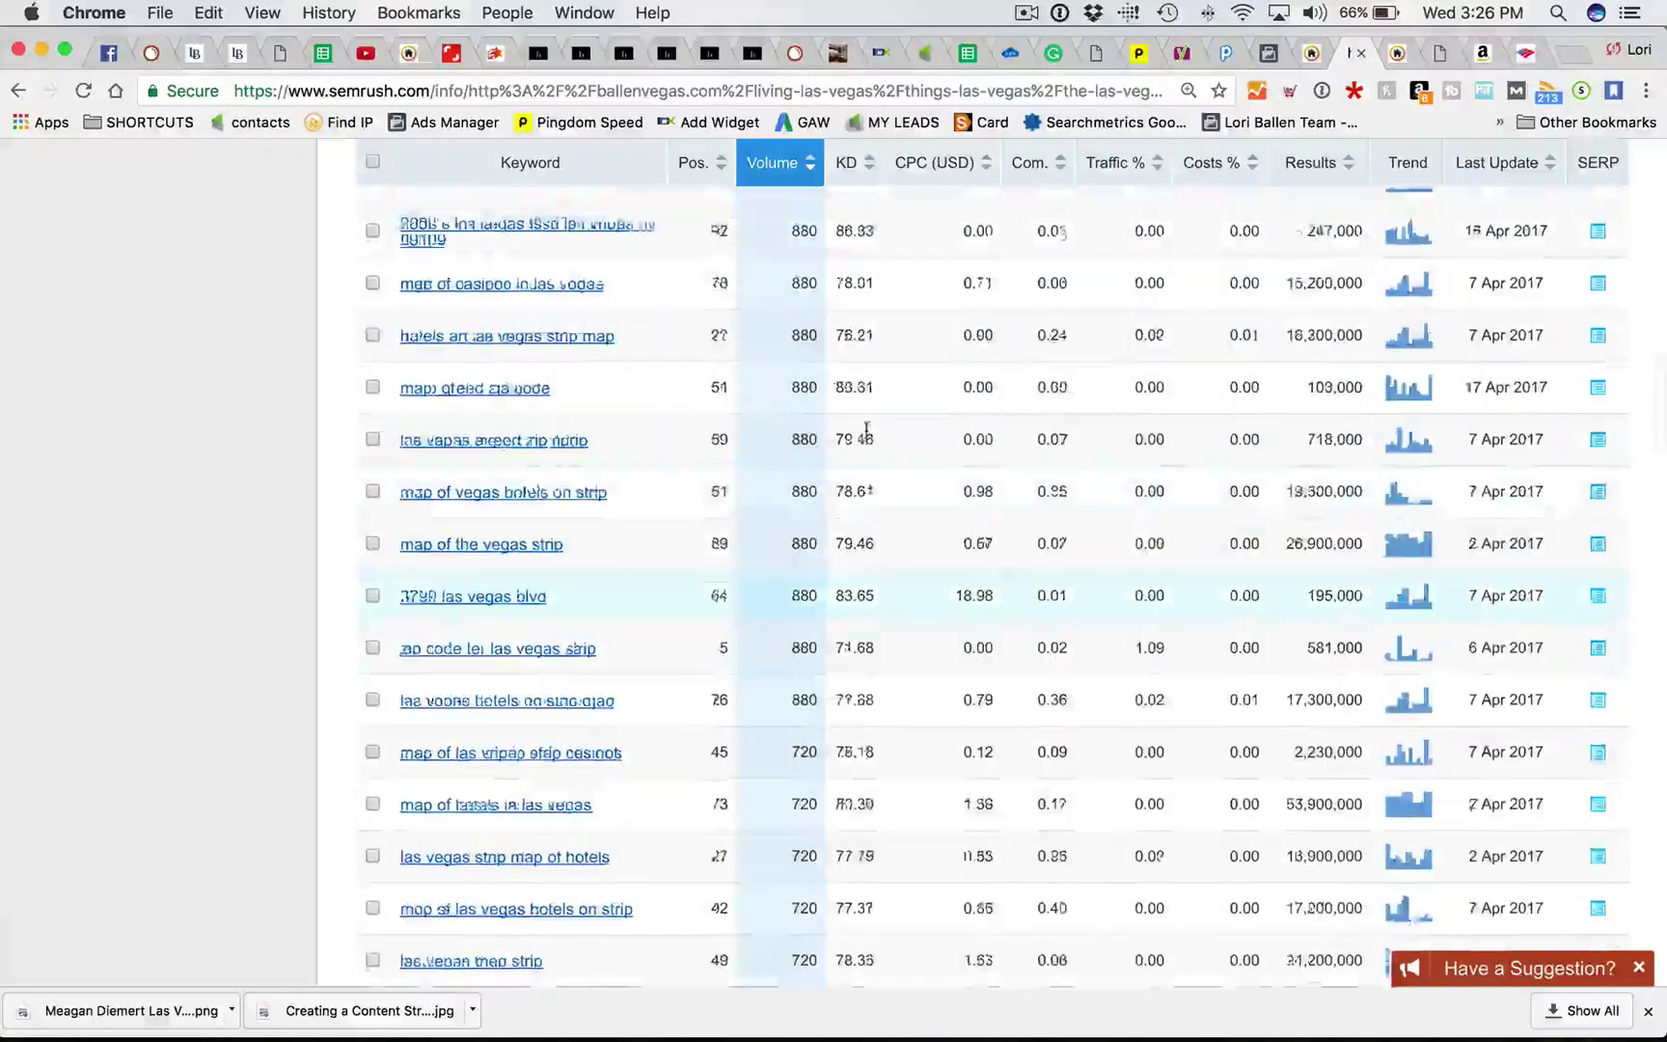
pyautogui.click(857, 170)
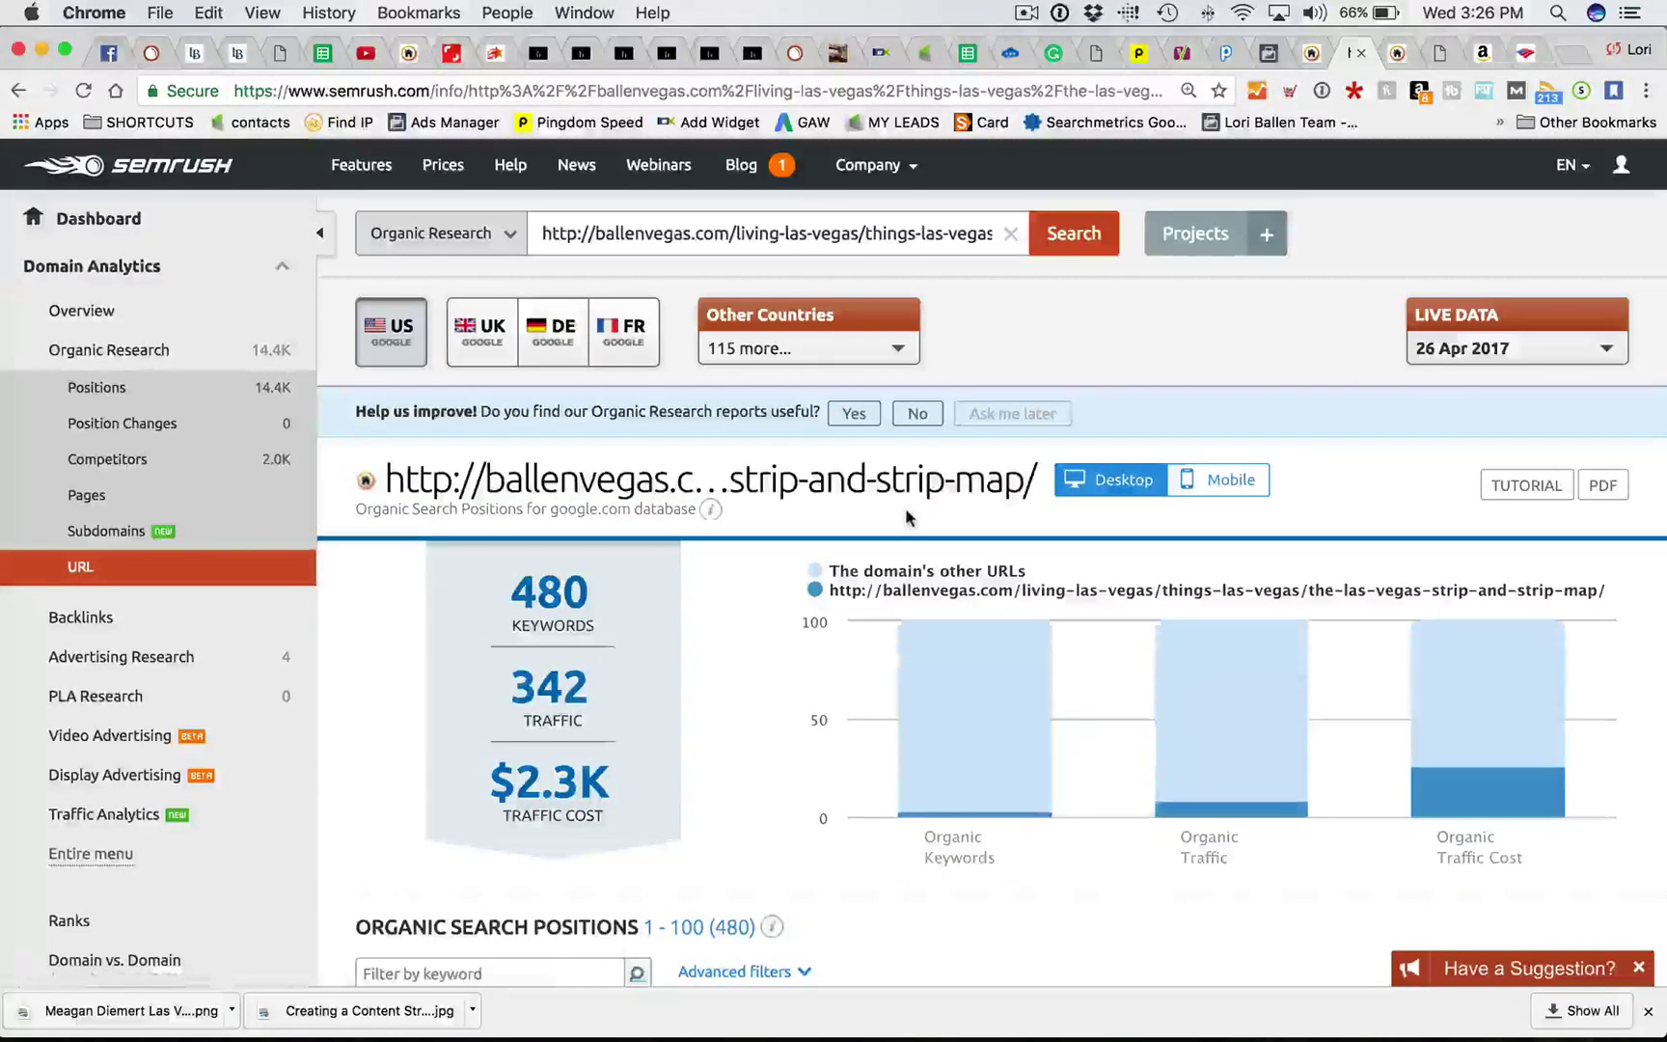
pyautogui.scroll(-5, 907, 508)
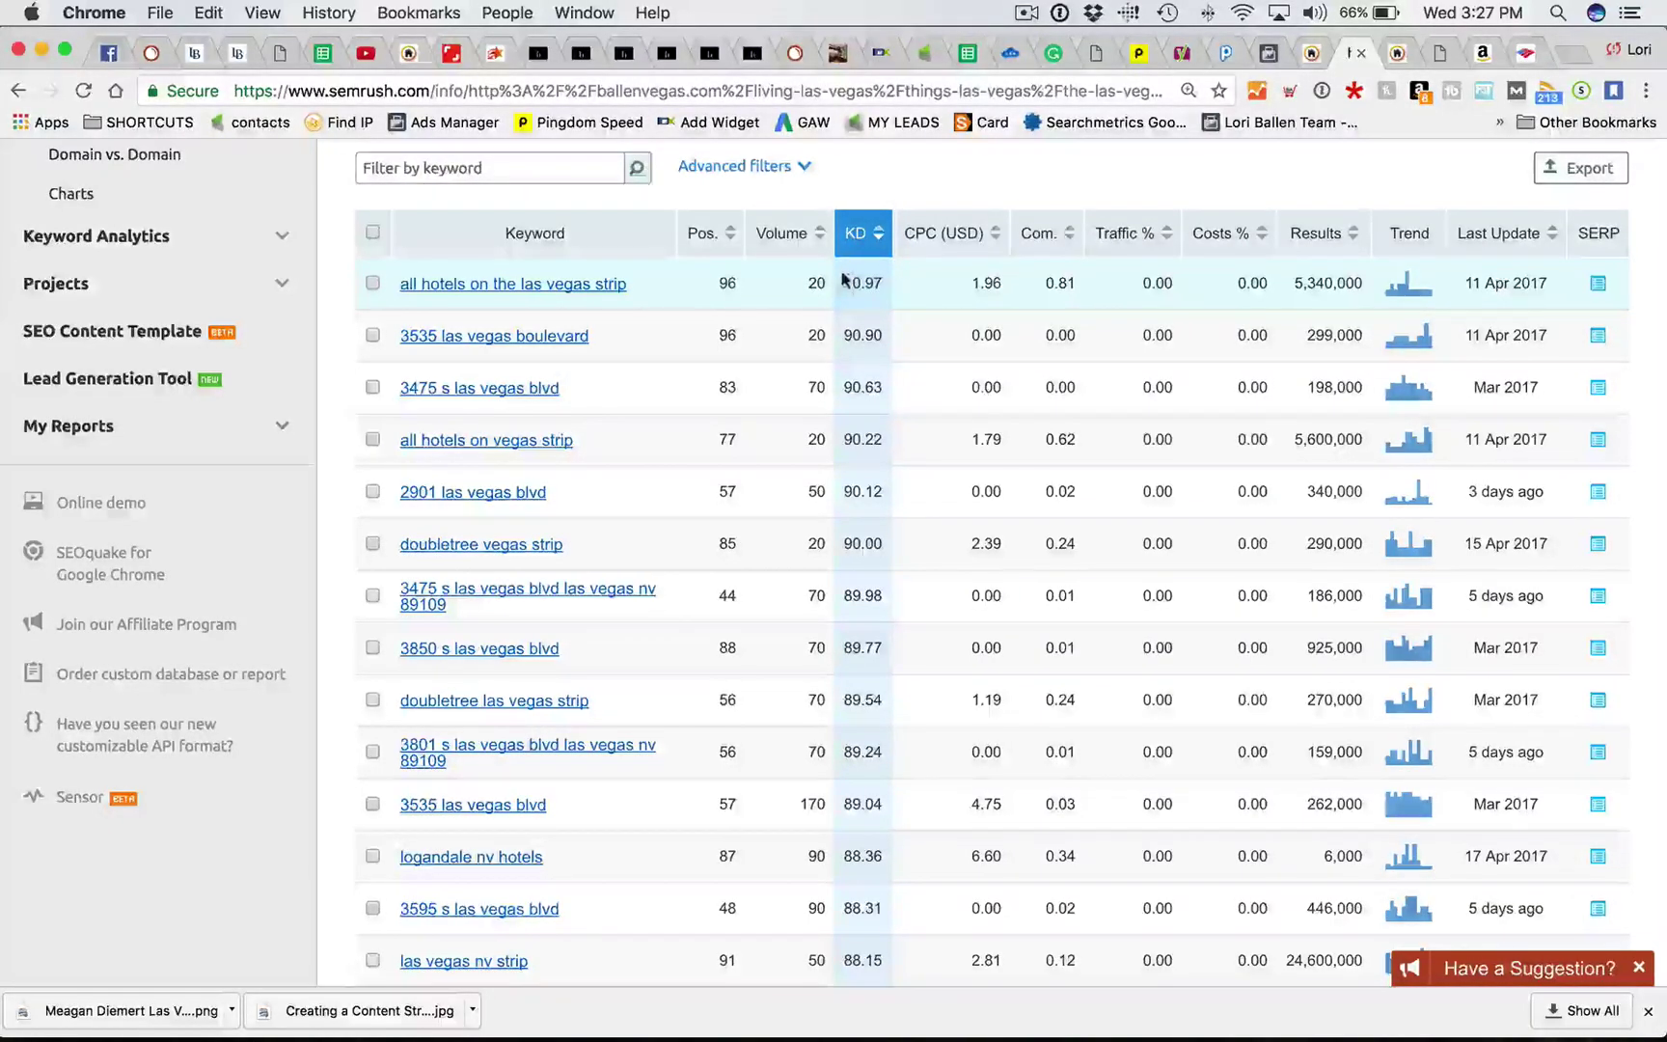
pyautogui.click(861, 241)
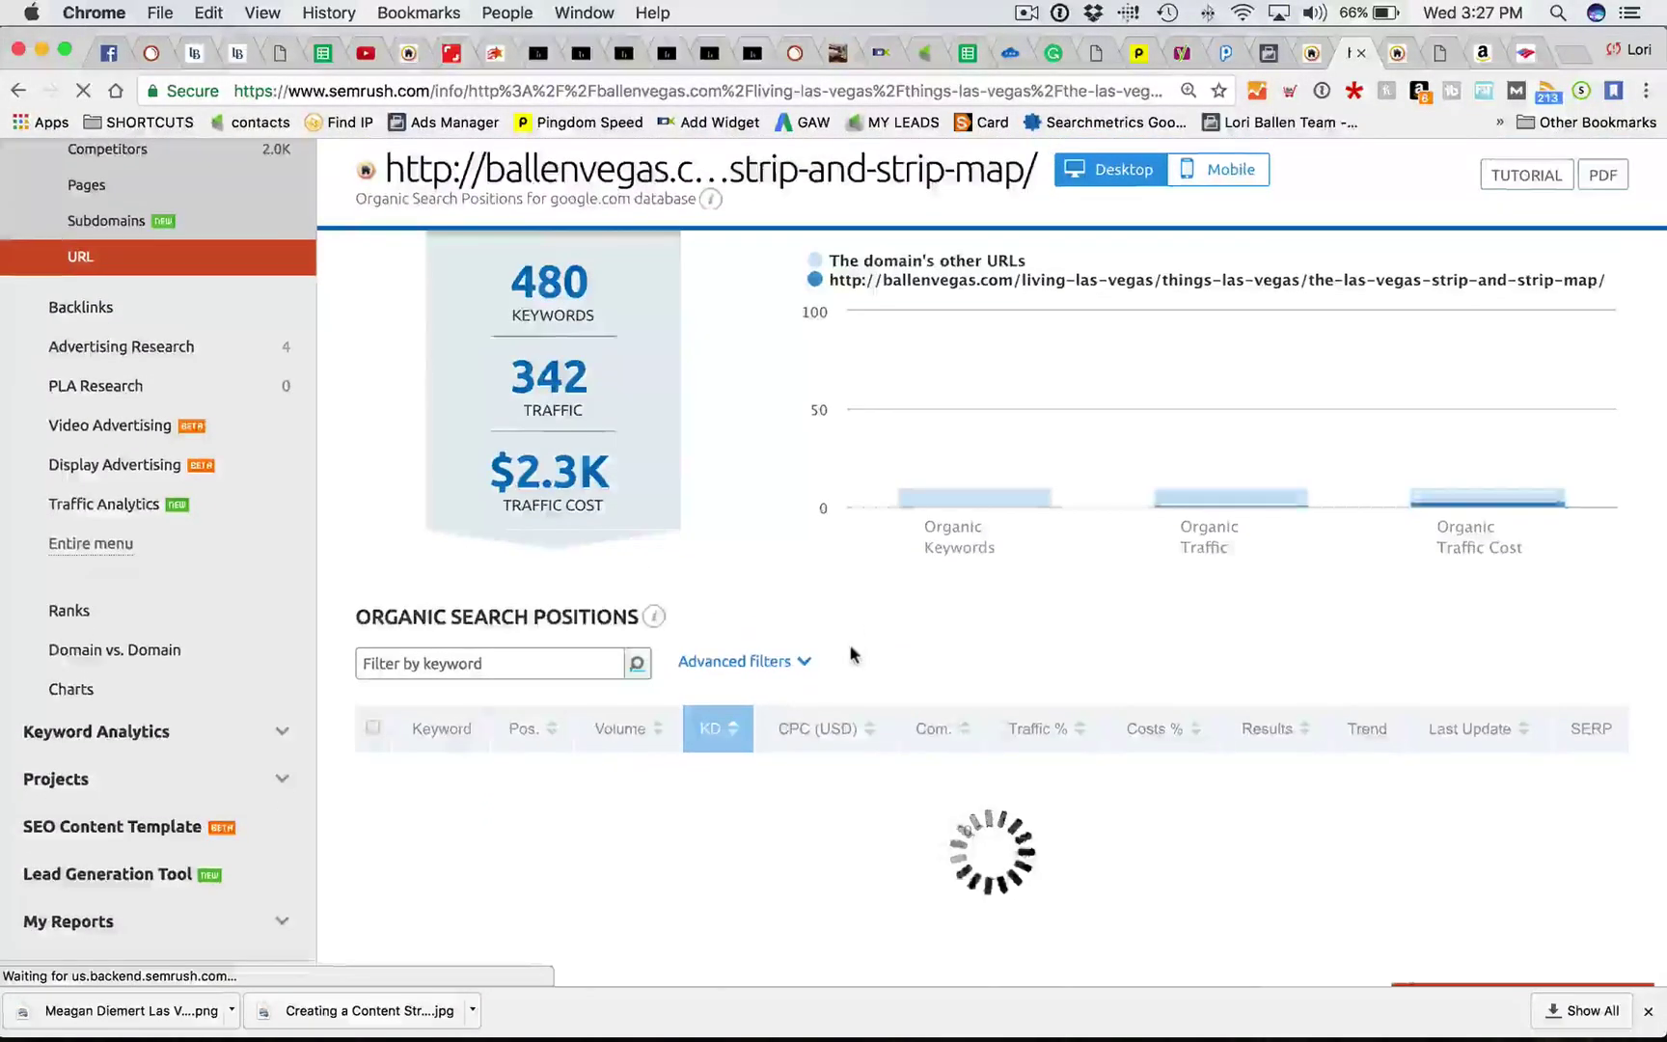
pyautogui.scroll(-5, 851, 651)
pyautogui.scroll(-1, 602, 468)
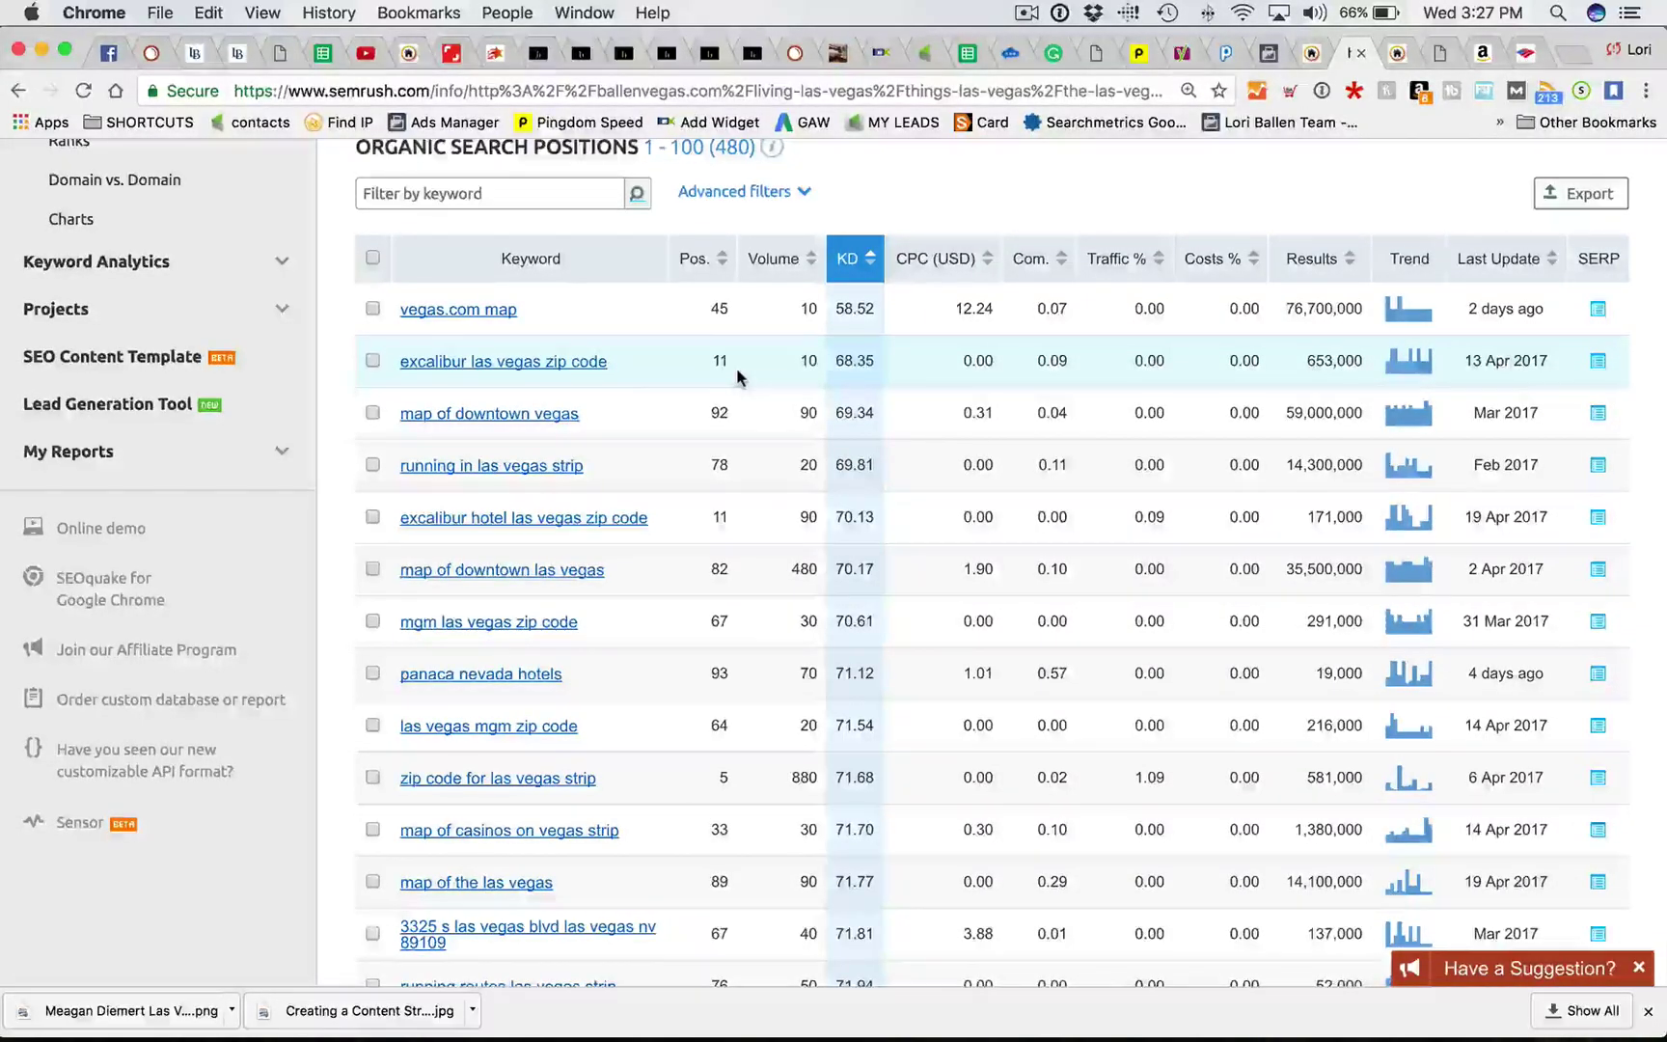
# Step: Examine the lowest-difficulty keywords of the strip map page, comparing their positions and search volumes across zip code, map and running route phrases
pyautogui.scroll(-1, 736, 370)
pyautogui.scroll(-3, 736, 376)
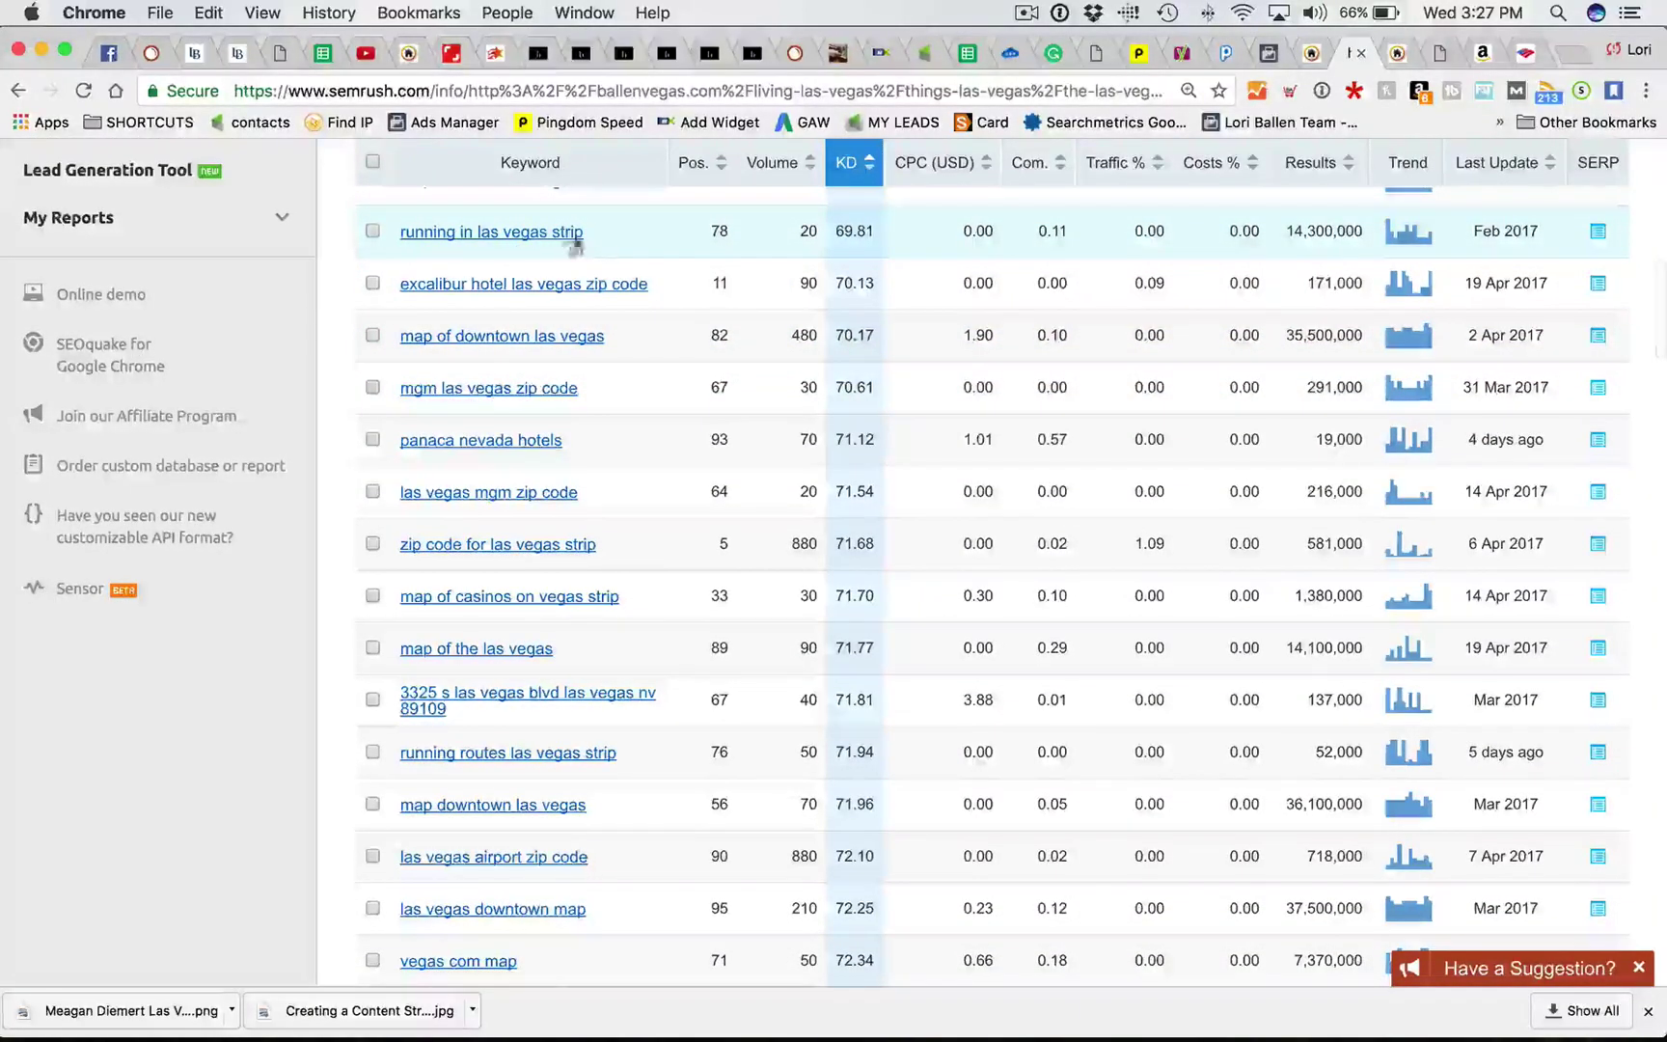
pyautogui.scroll(-1, 654, 361)
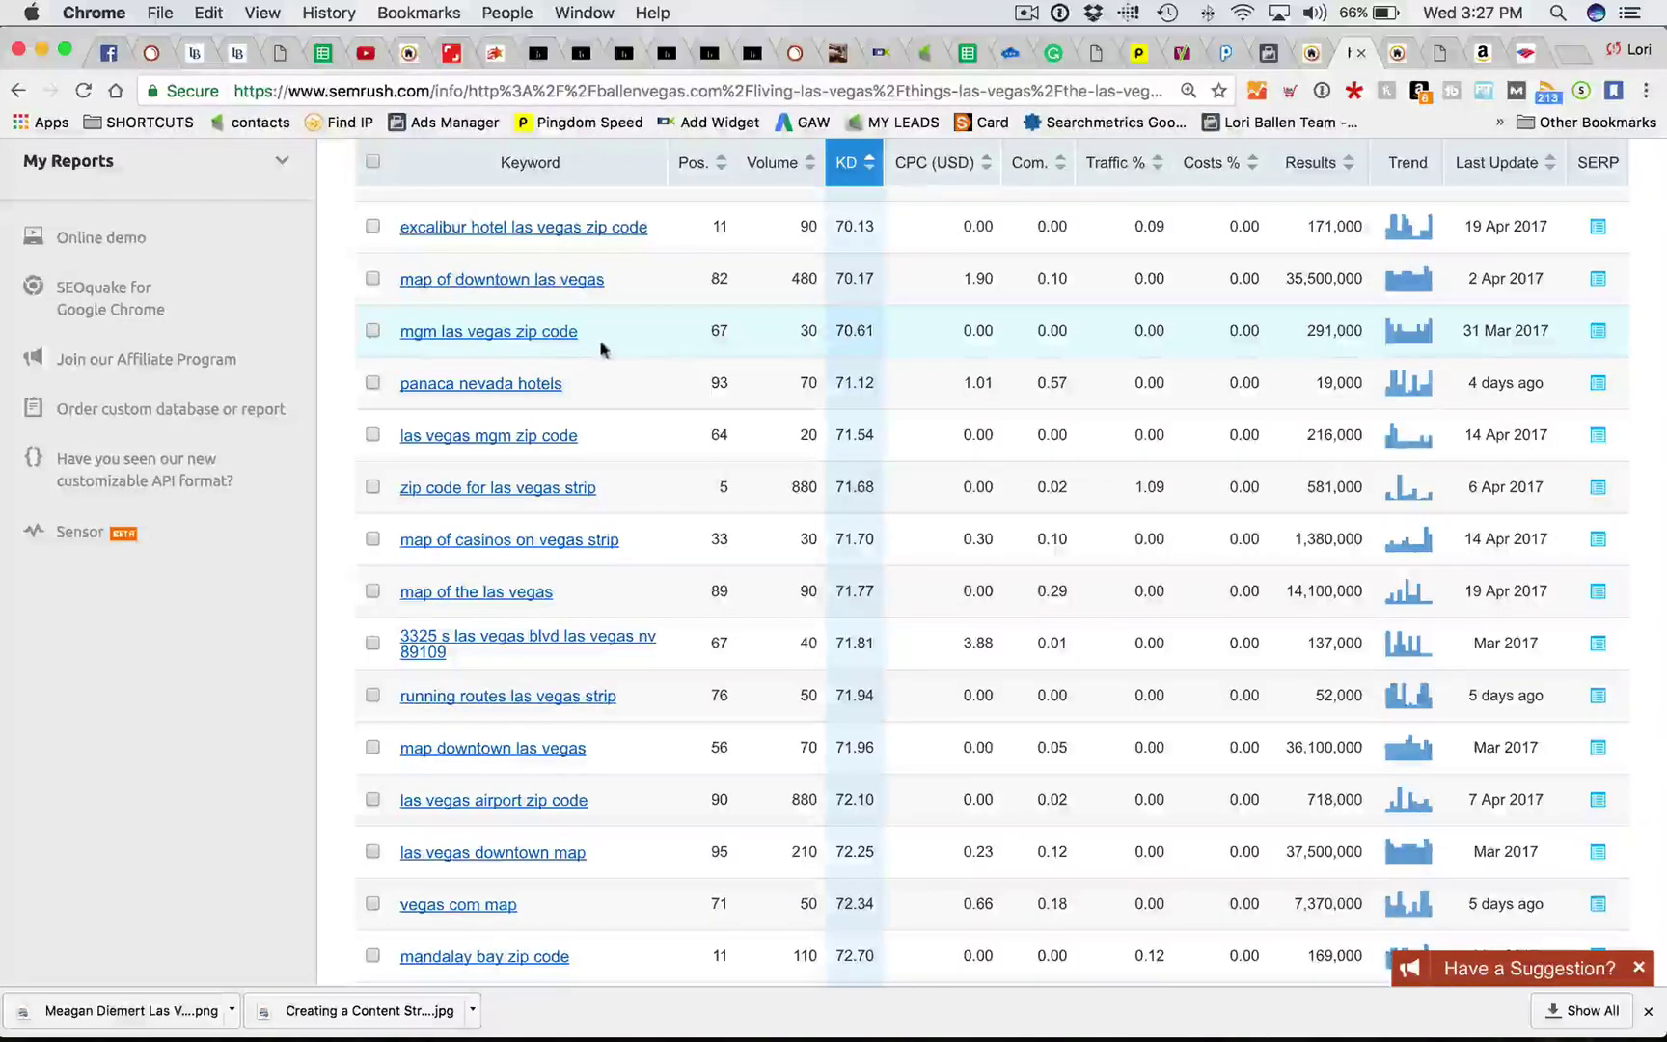
pyautogui.scroll(-6, 601, 353)
pyautogui.scroll(-4, 647, 387)
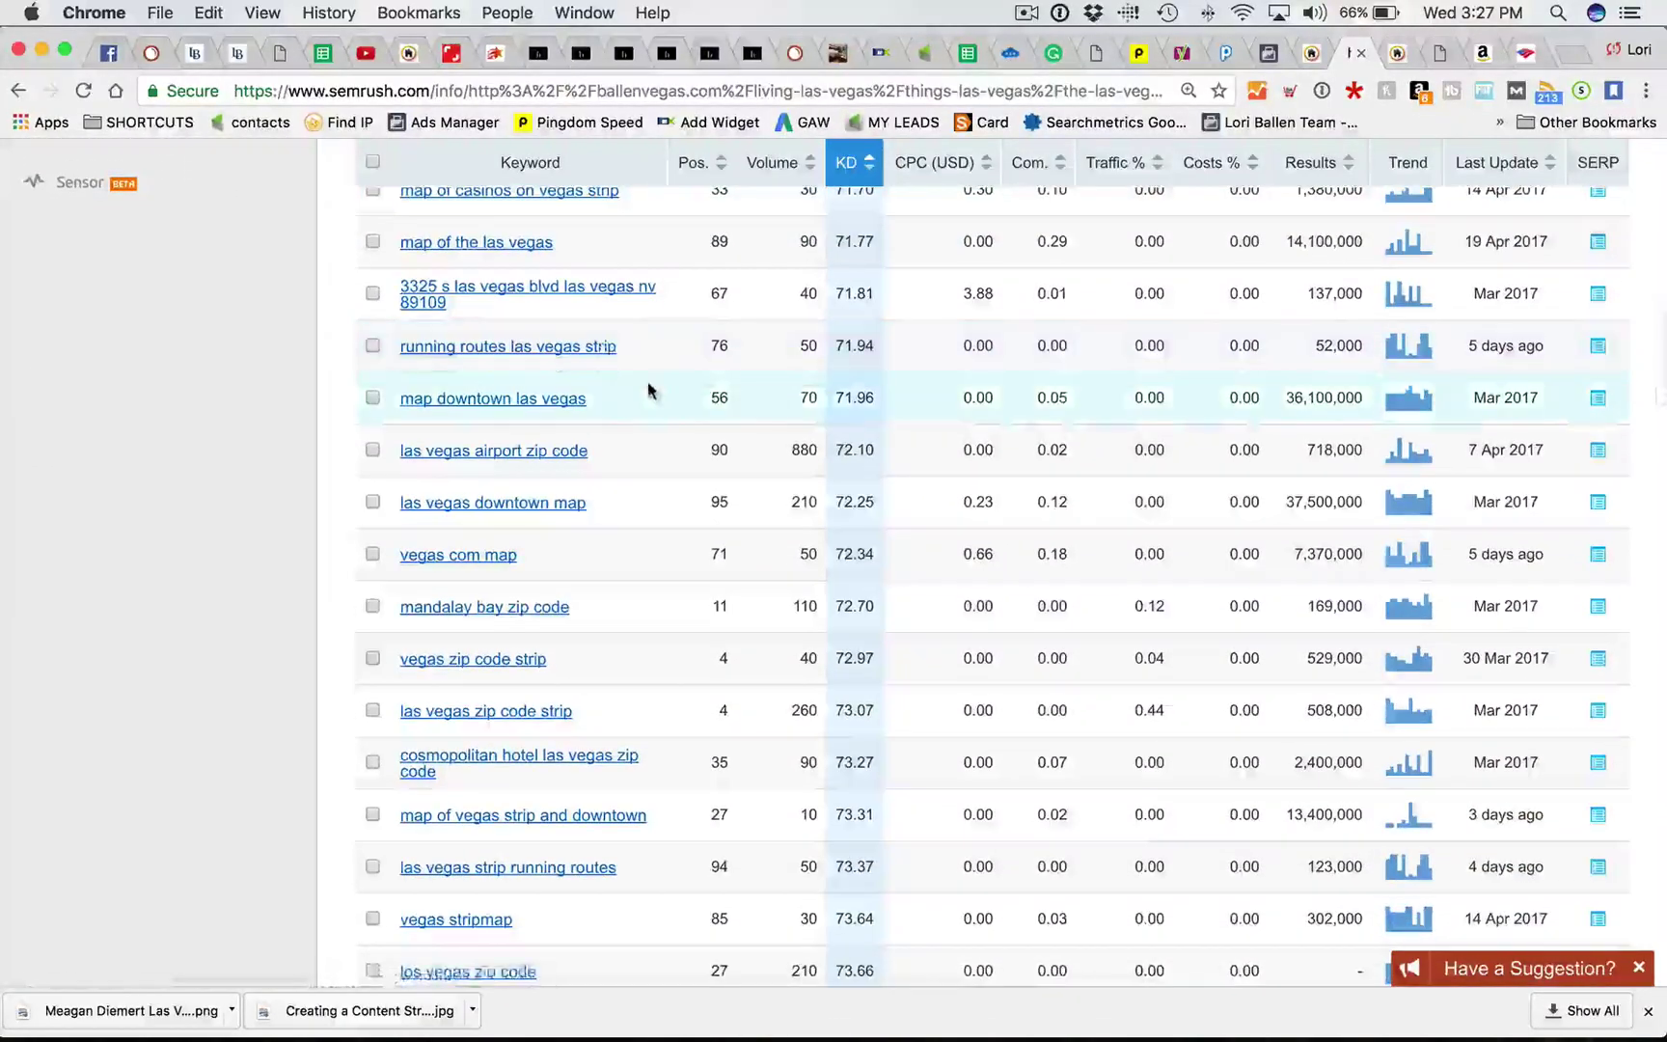
pyautogui.scroll(-3, 647, 390)
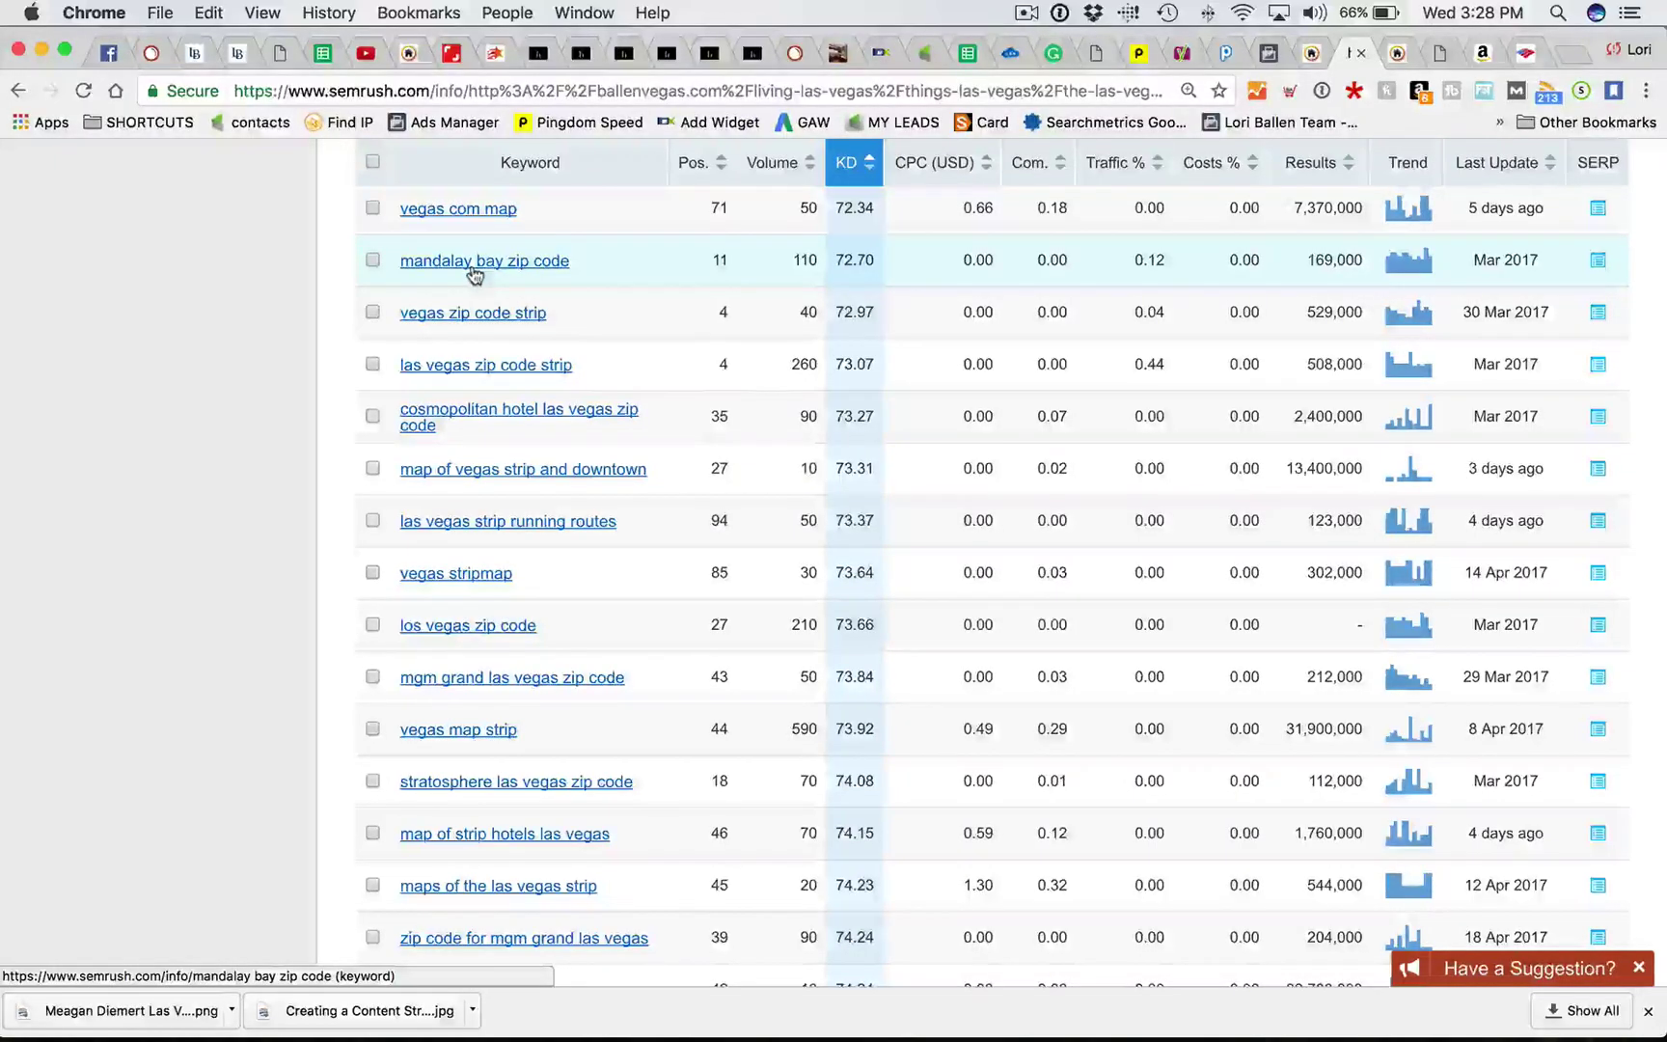
pyautogui.scroll(-1, 472, 290)
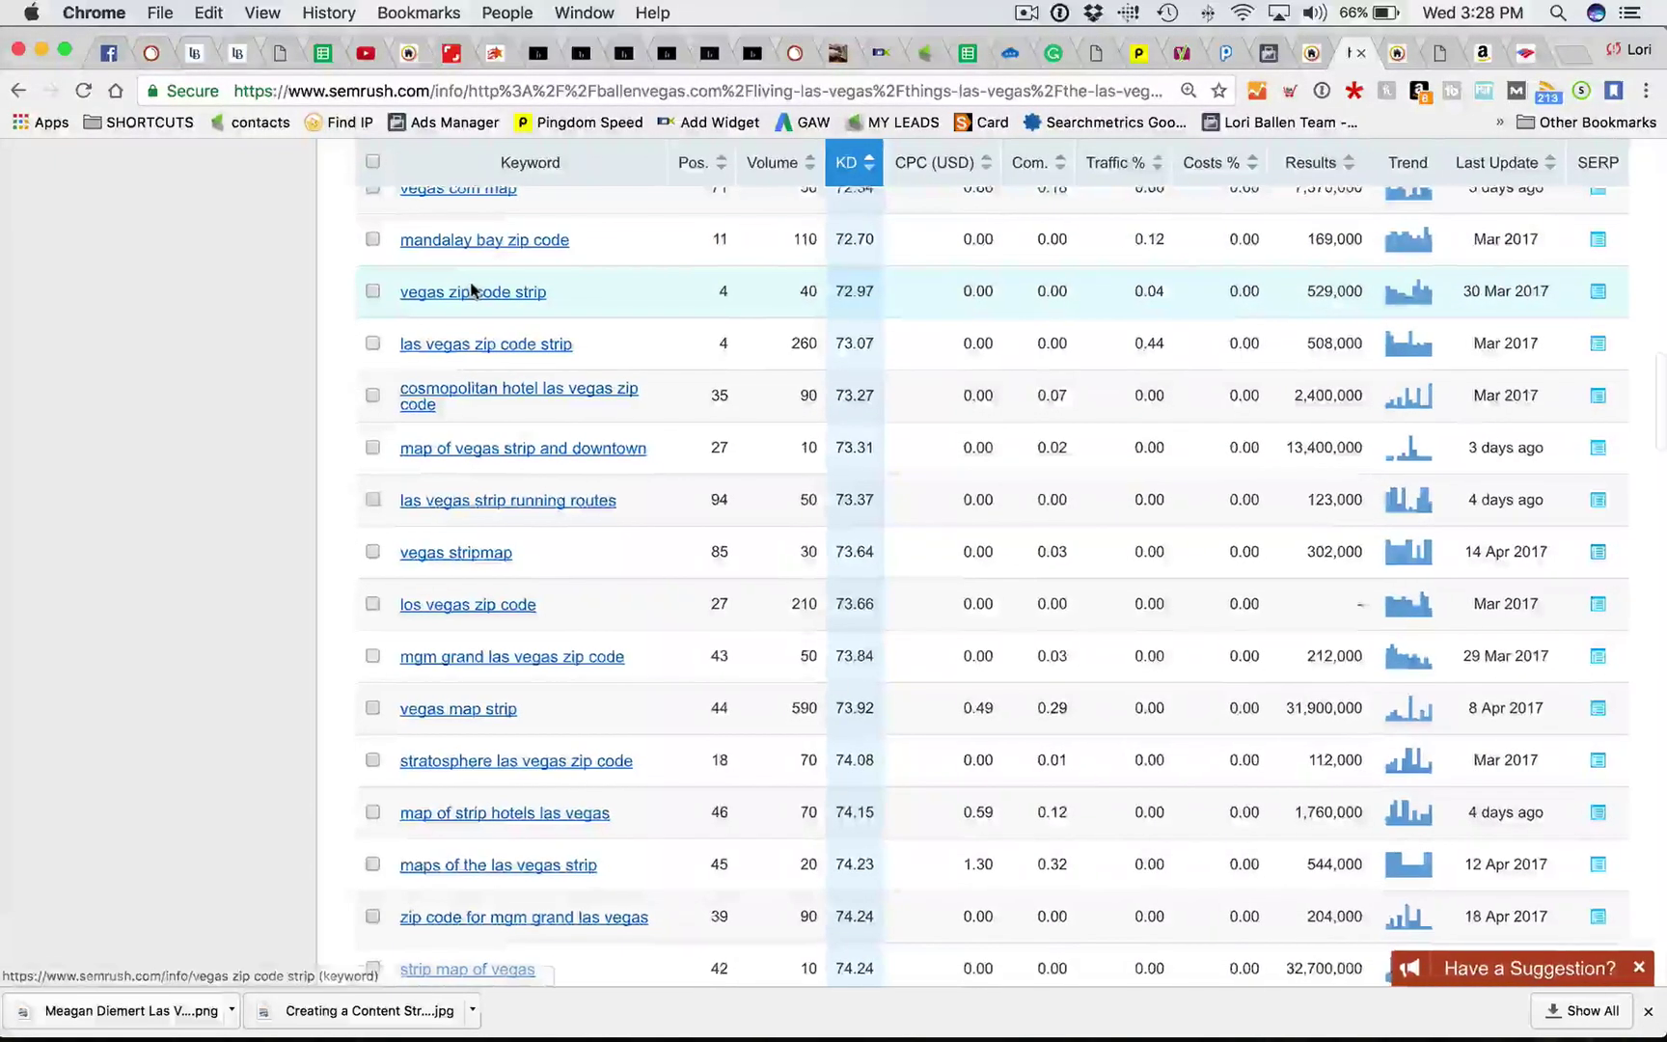
pyautogui.scroll(-5, 471, 290)
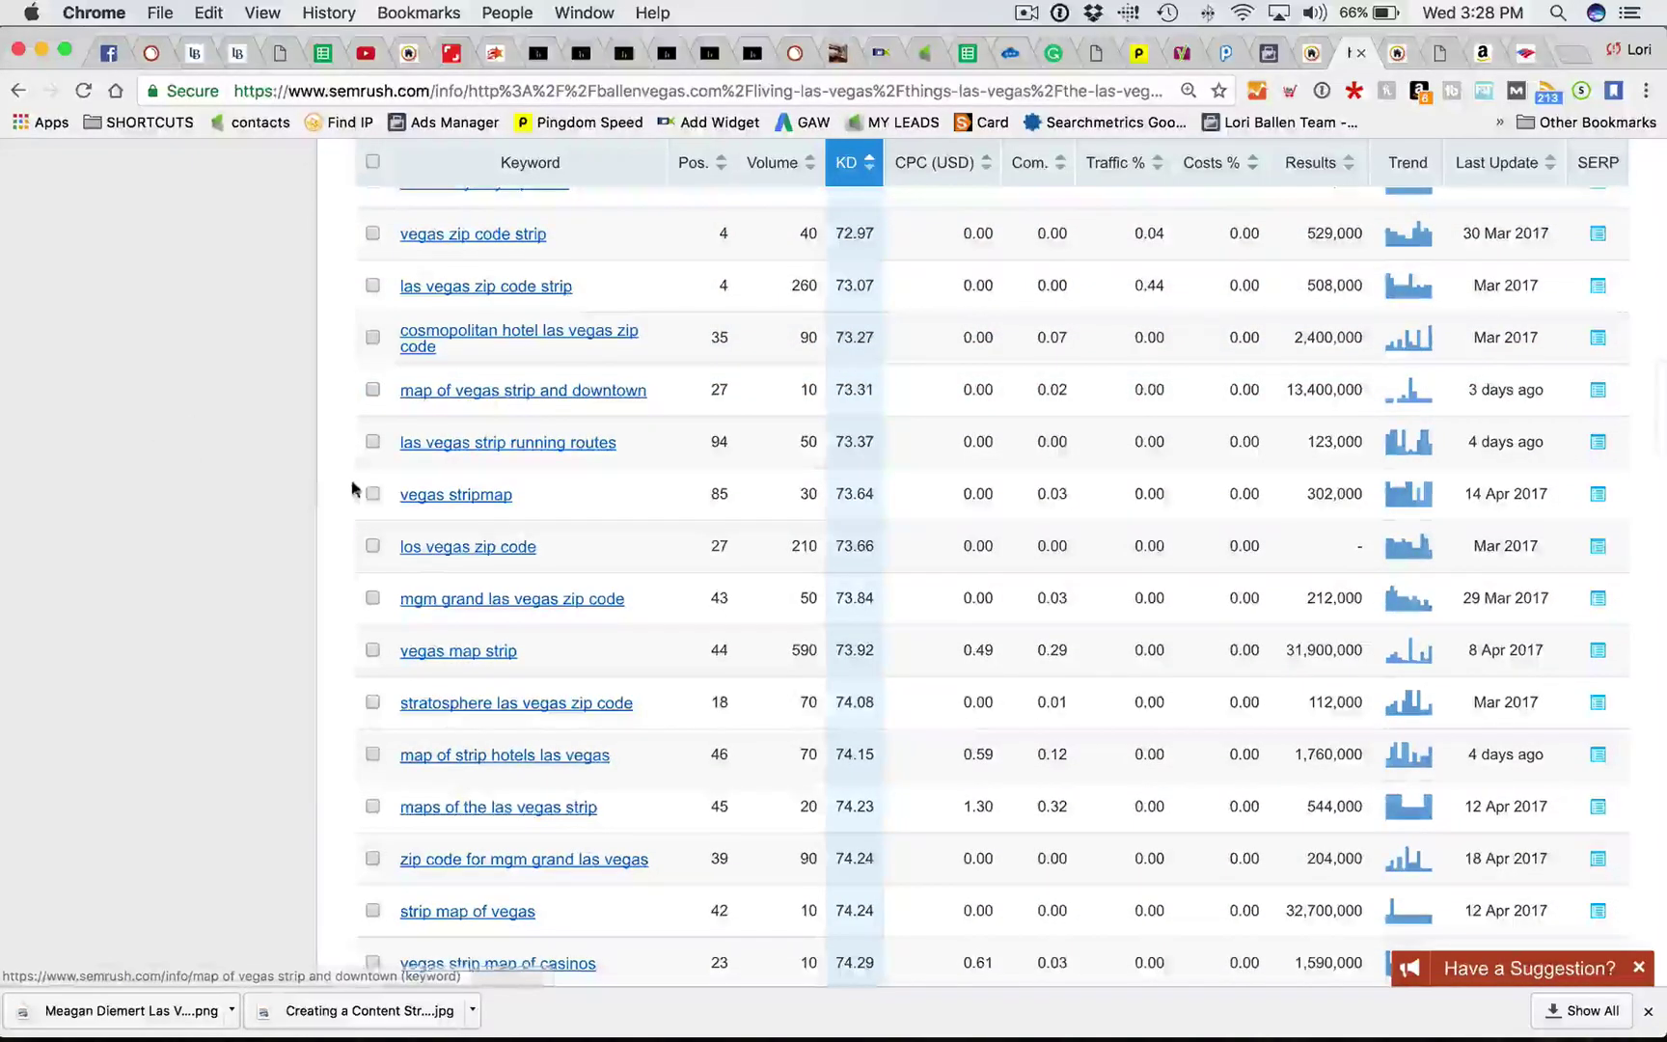
pyautogui.scroll(-10, 354, 489)
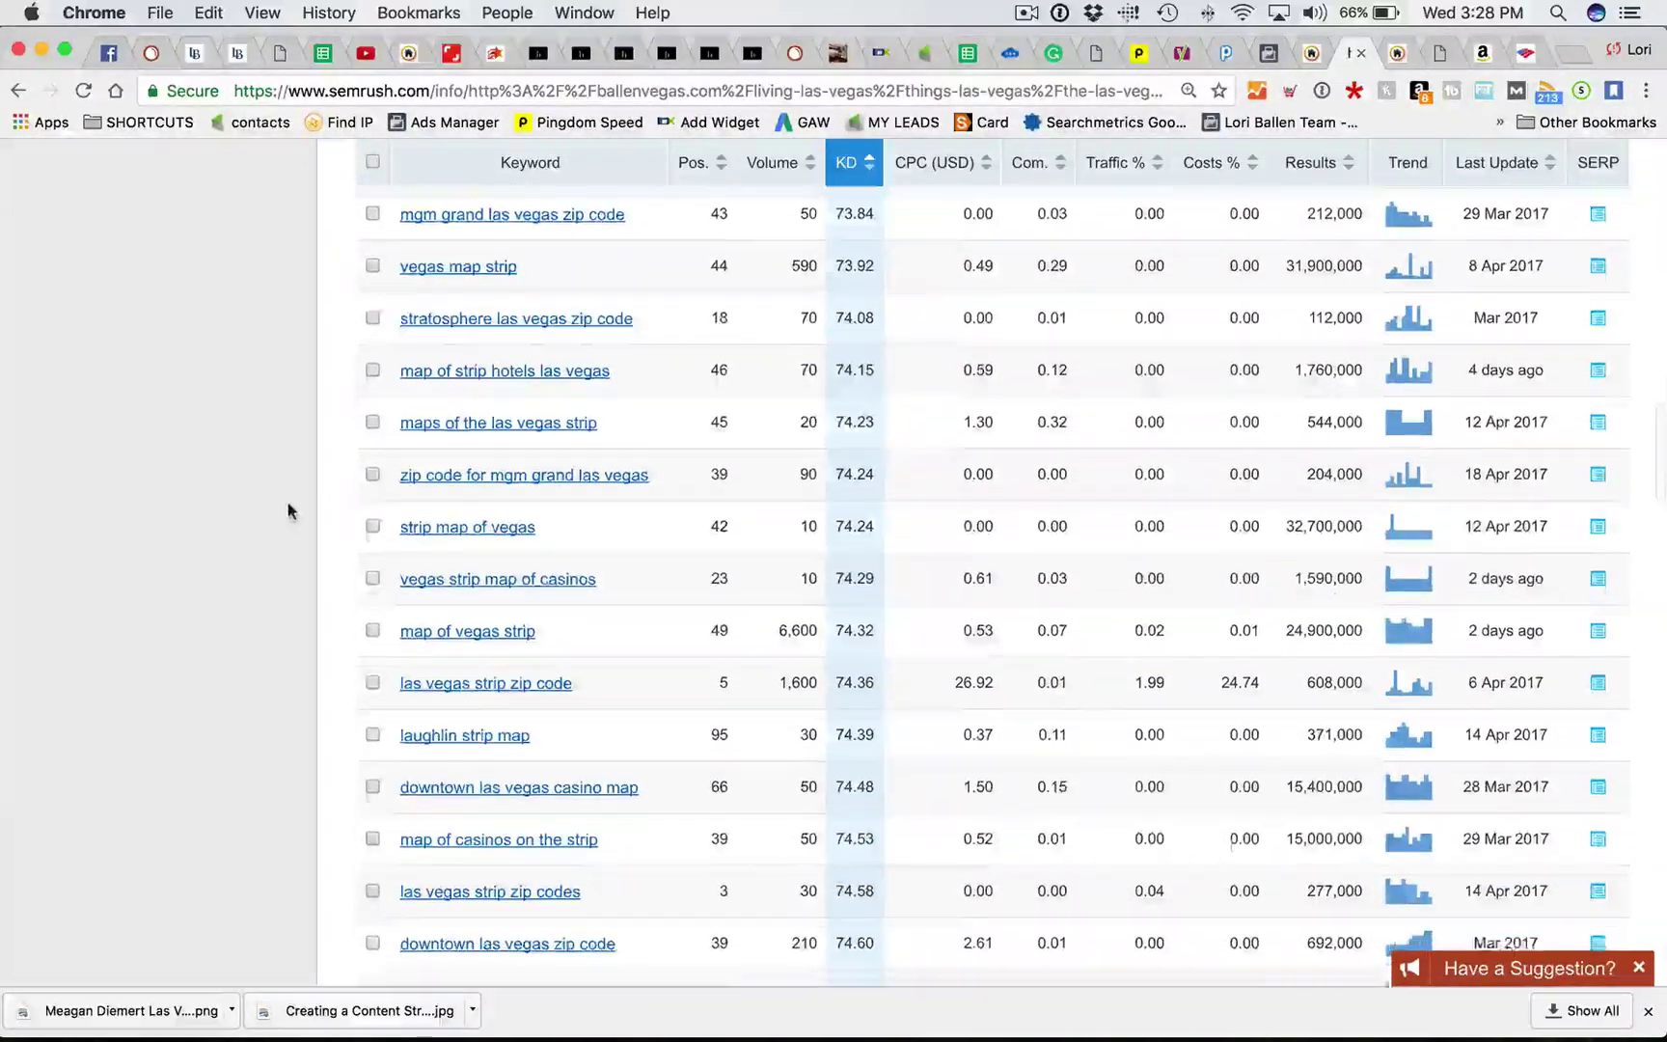
pyautogui.scroll(-2, 288, 509)
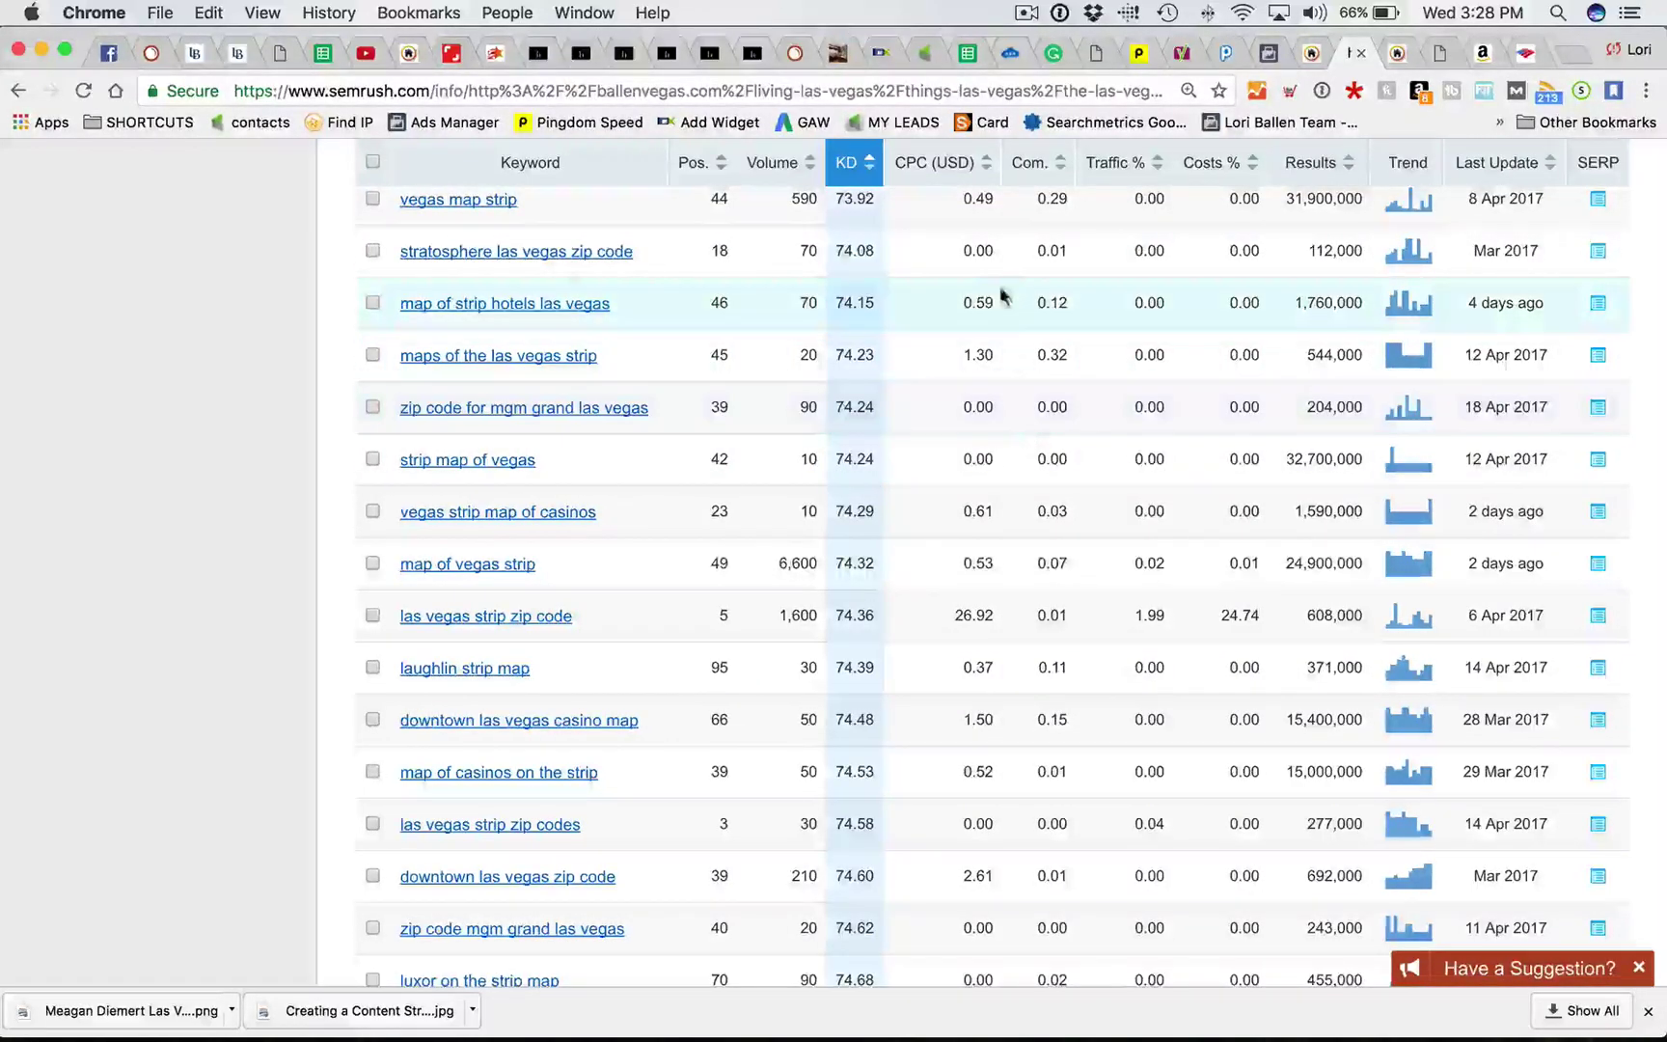
# Step: Sort the strip map page's organic search positions by CPC from highest to lowest
pyautogui.scroll(10, 1004, 429)
pyautogui.scroll(3, 973, 242)
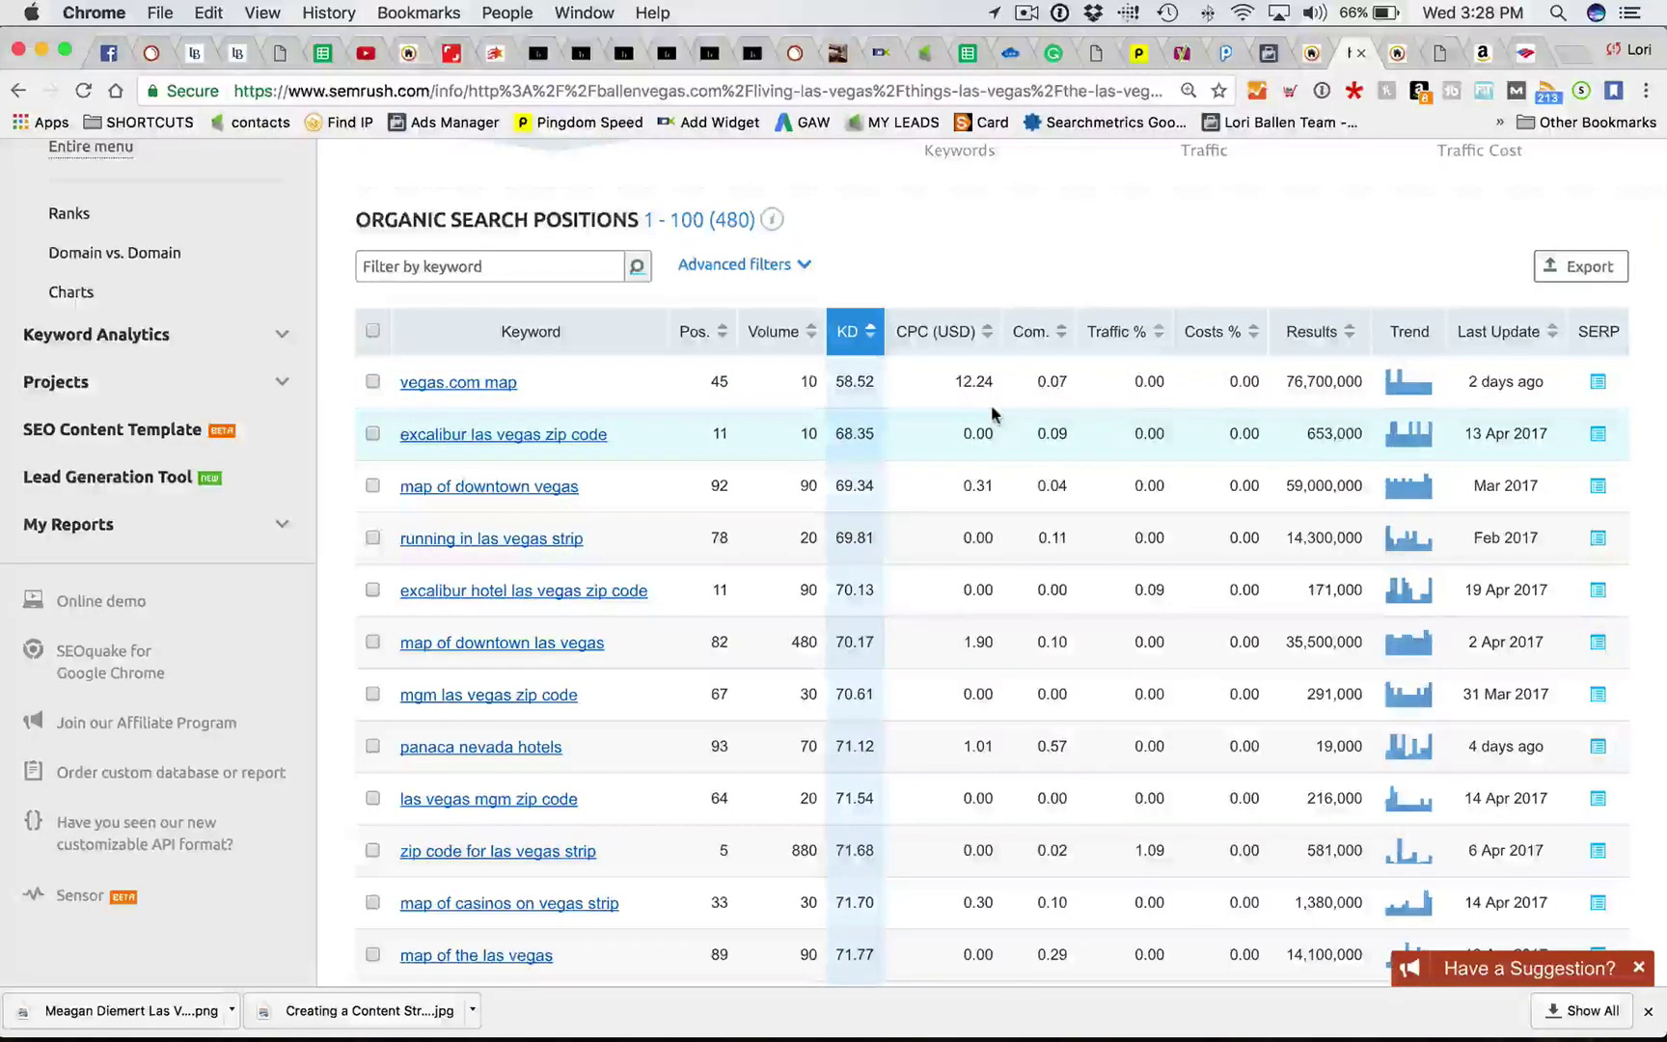
pyautogui.click(934, 333)
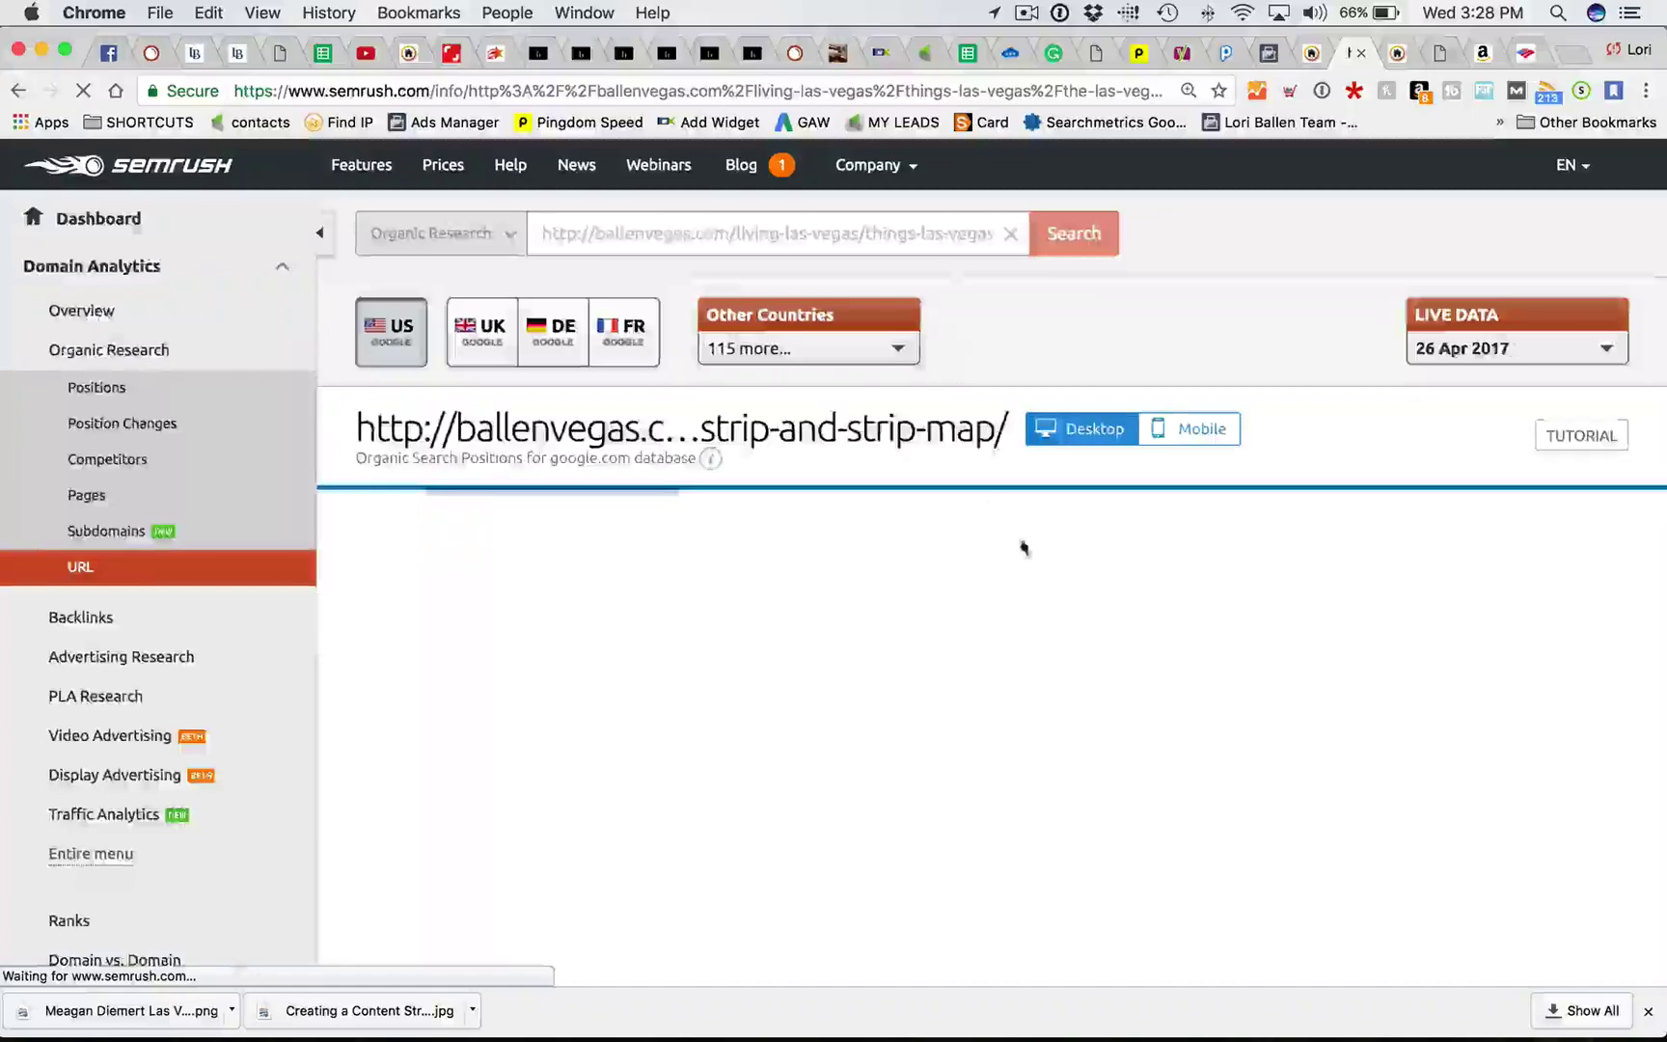
pyautogui.scroll(-6, 1027, 550)
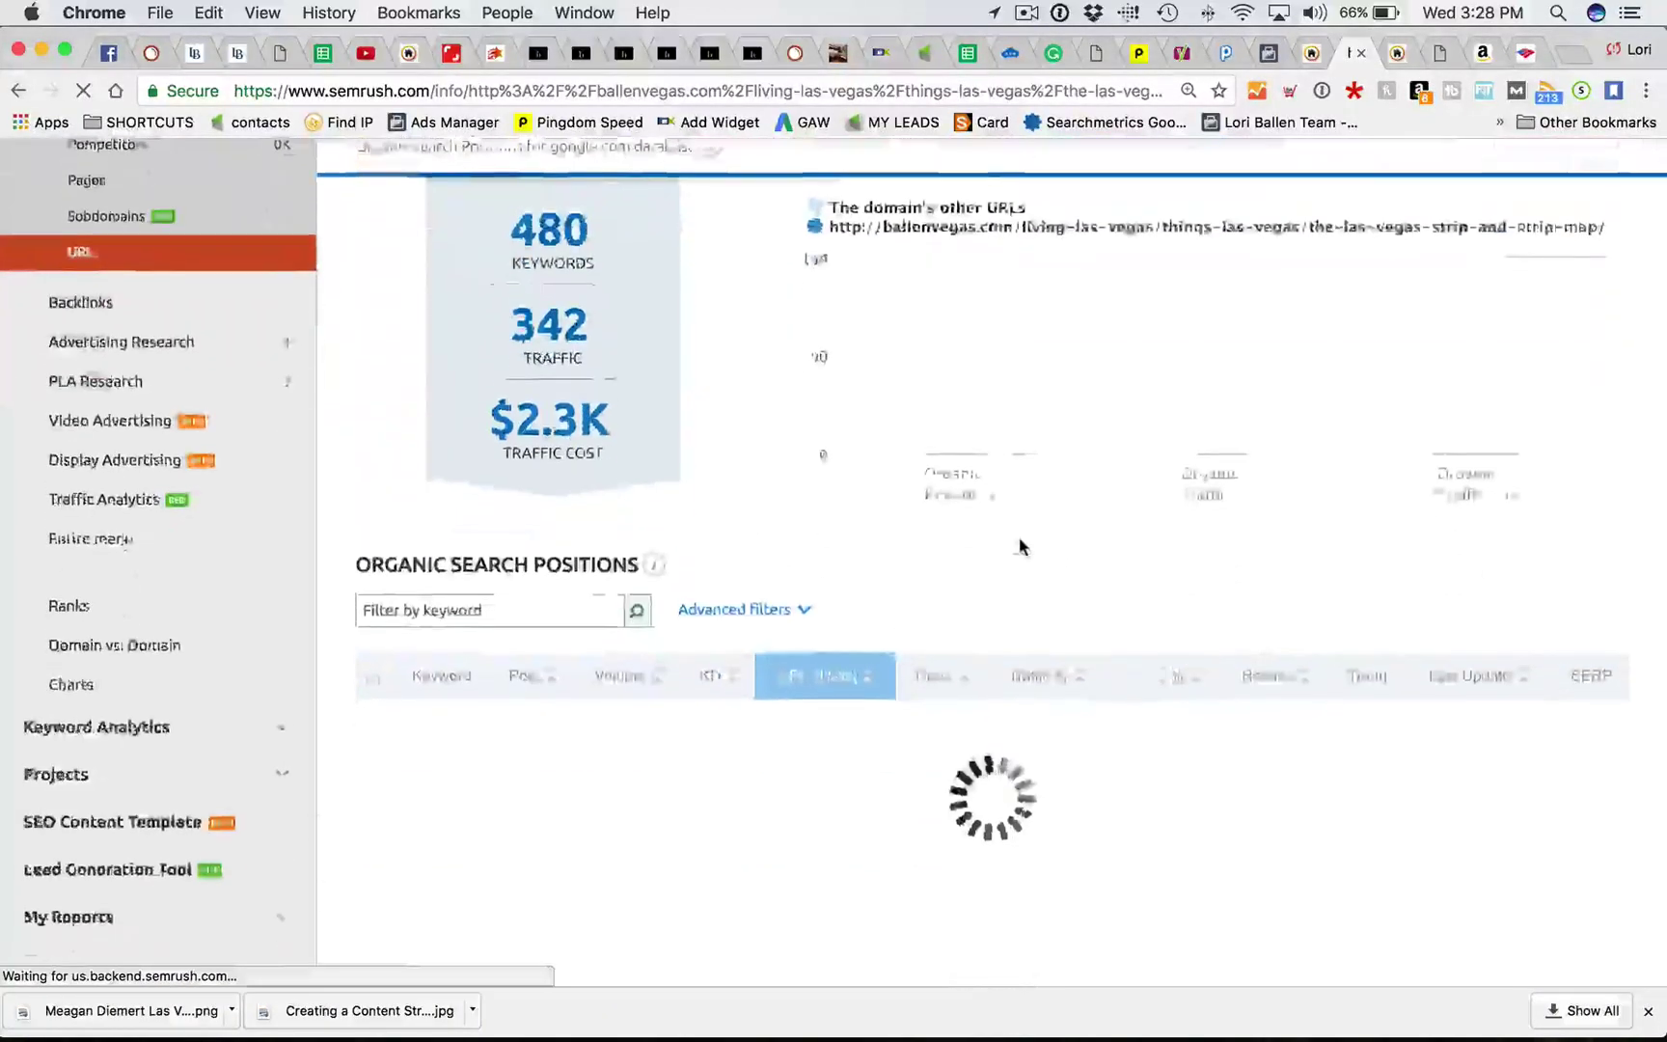
pyautogui.scroll(-2, 1020, 546)
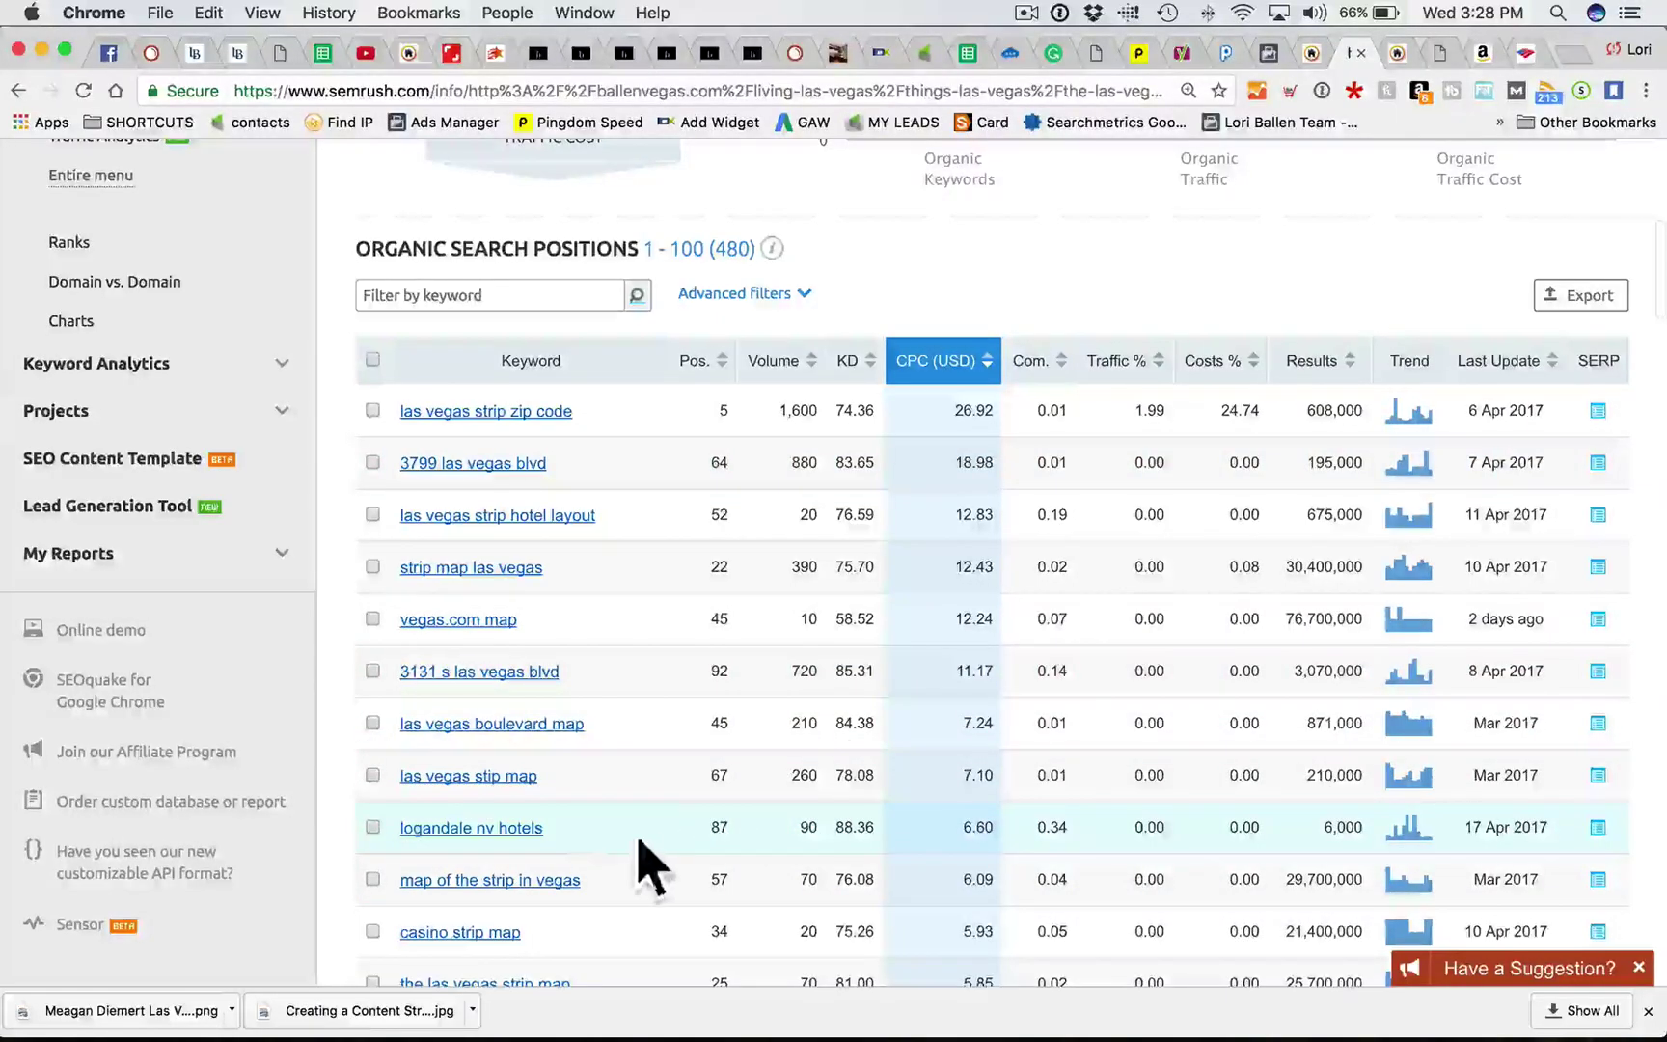
# Step: Review the competition, traffic share, trend and SERP columns for the highest-CPC keywords, including the column explanations
pyautogui.scroll(-1, 819, 709)
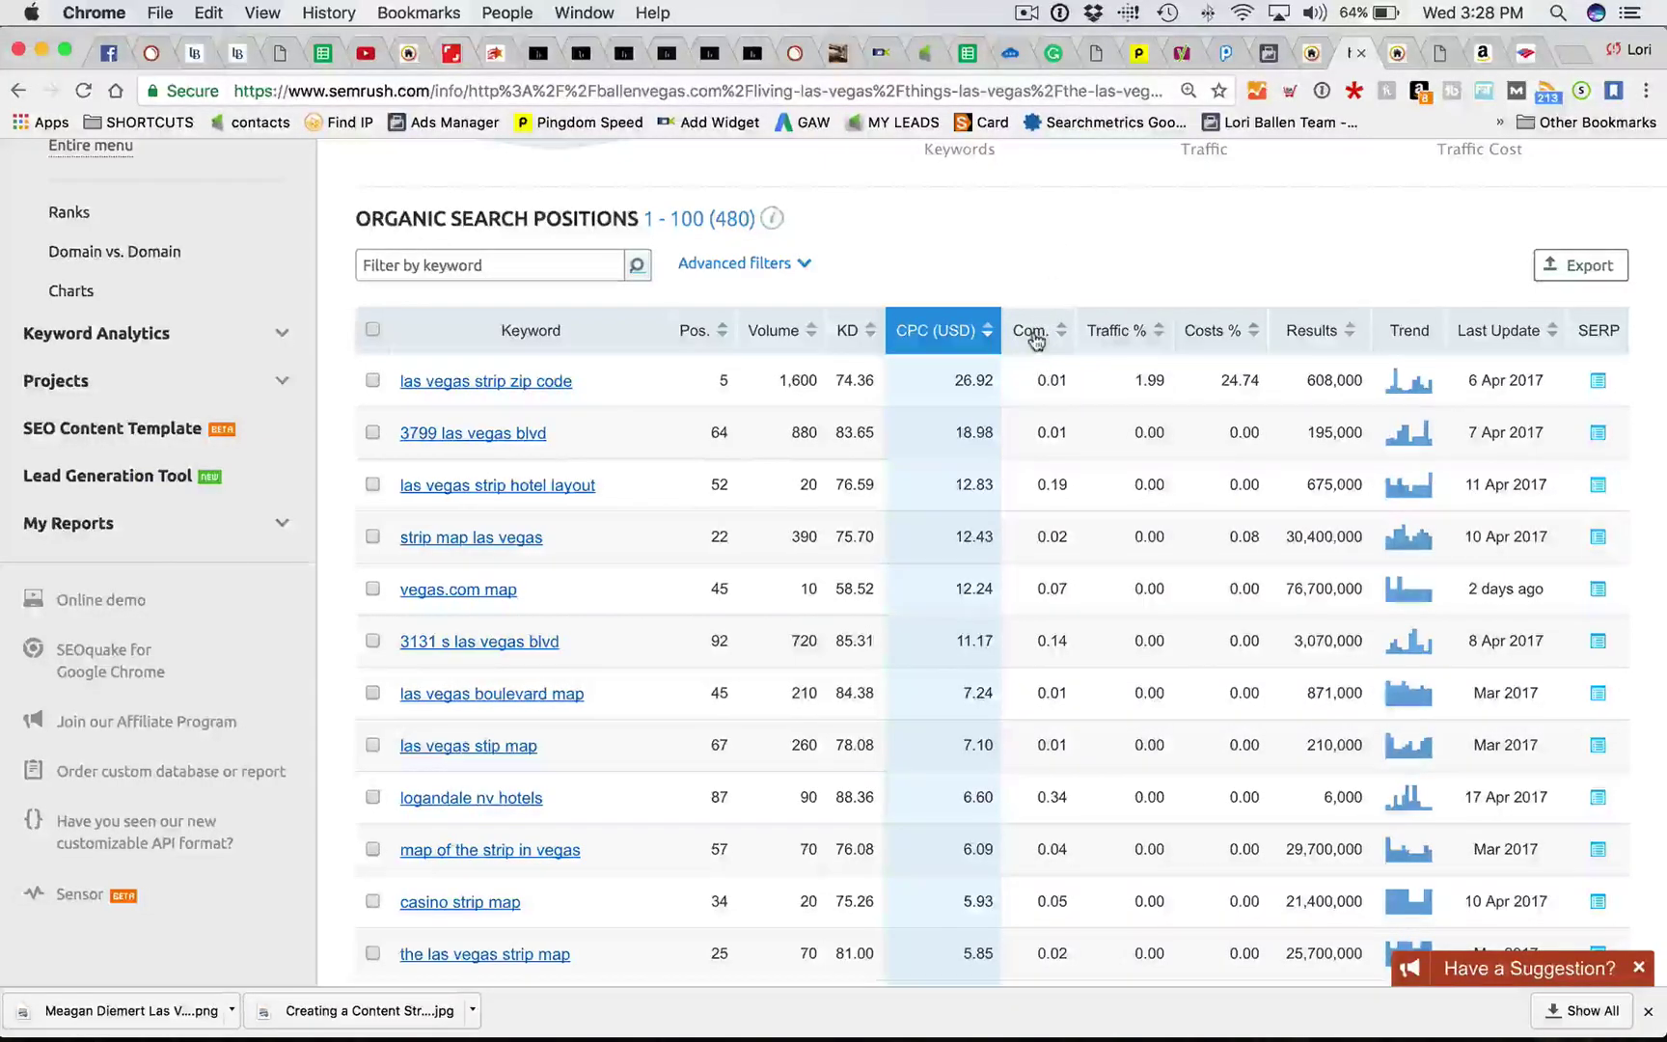
pyautogui.moveTo(1035, 341)
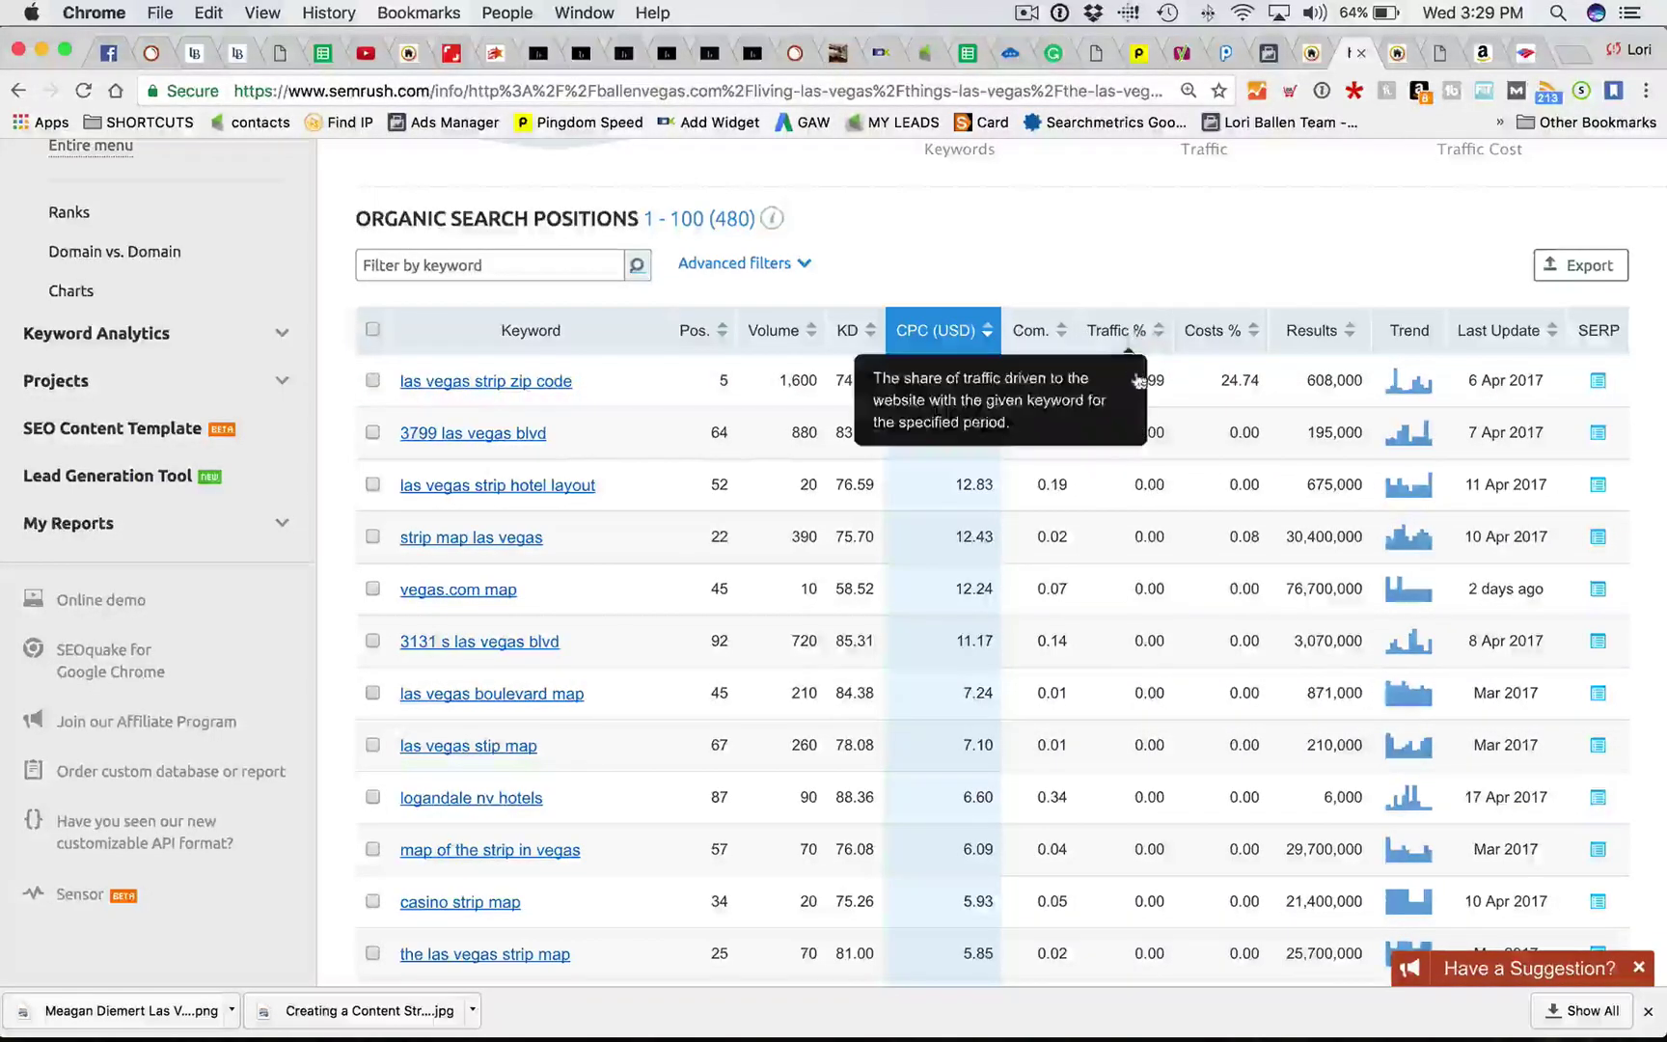
pyautogui.moveTo(1127, 339)
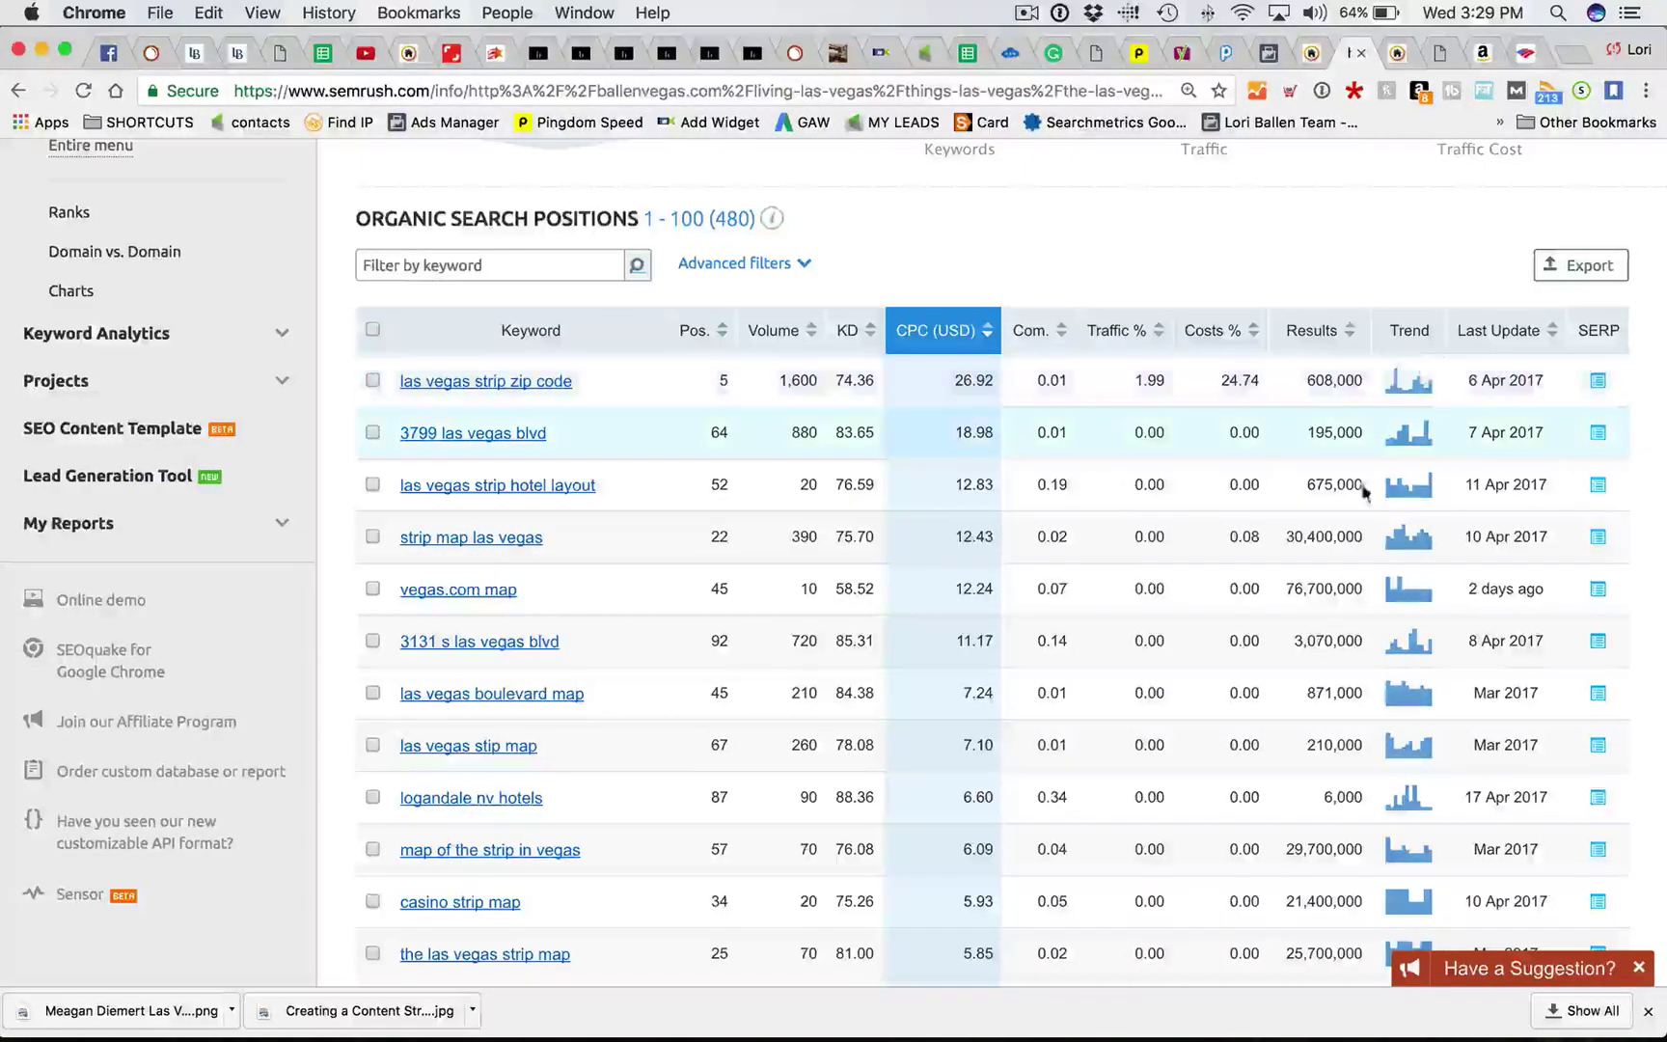
pyautogui.scroll(-1, 1476, 843)
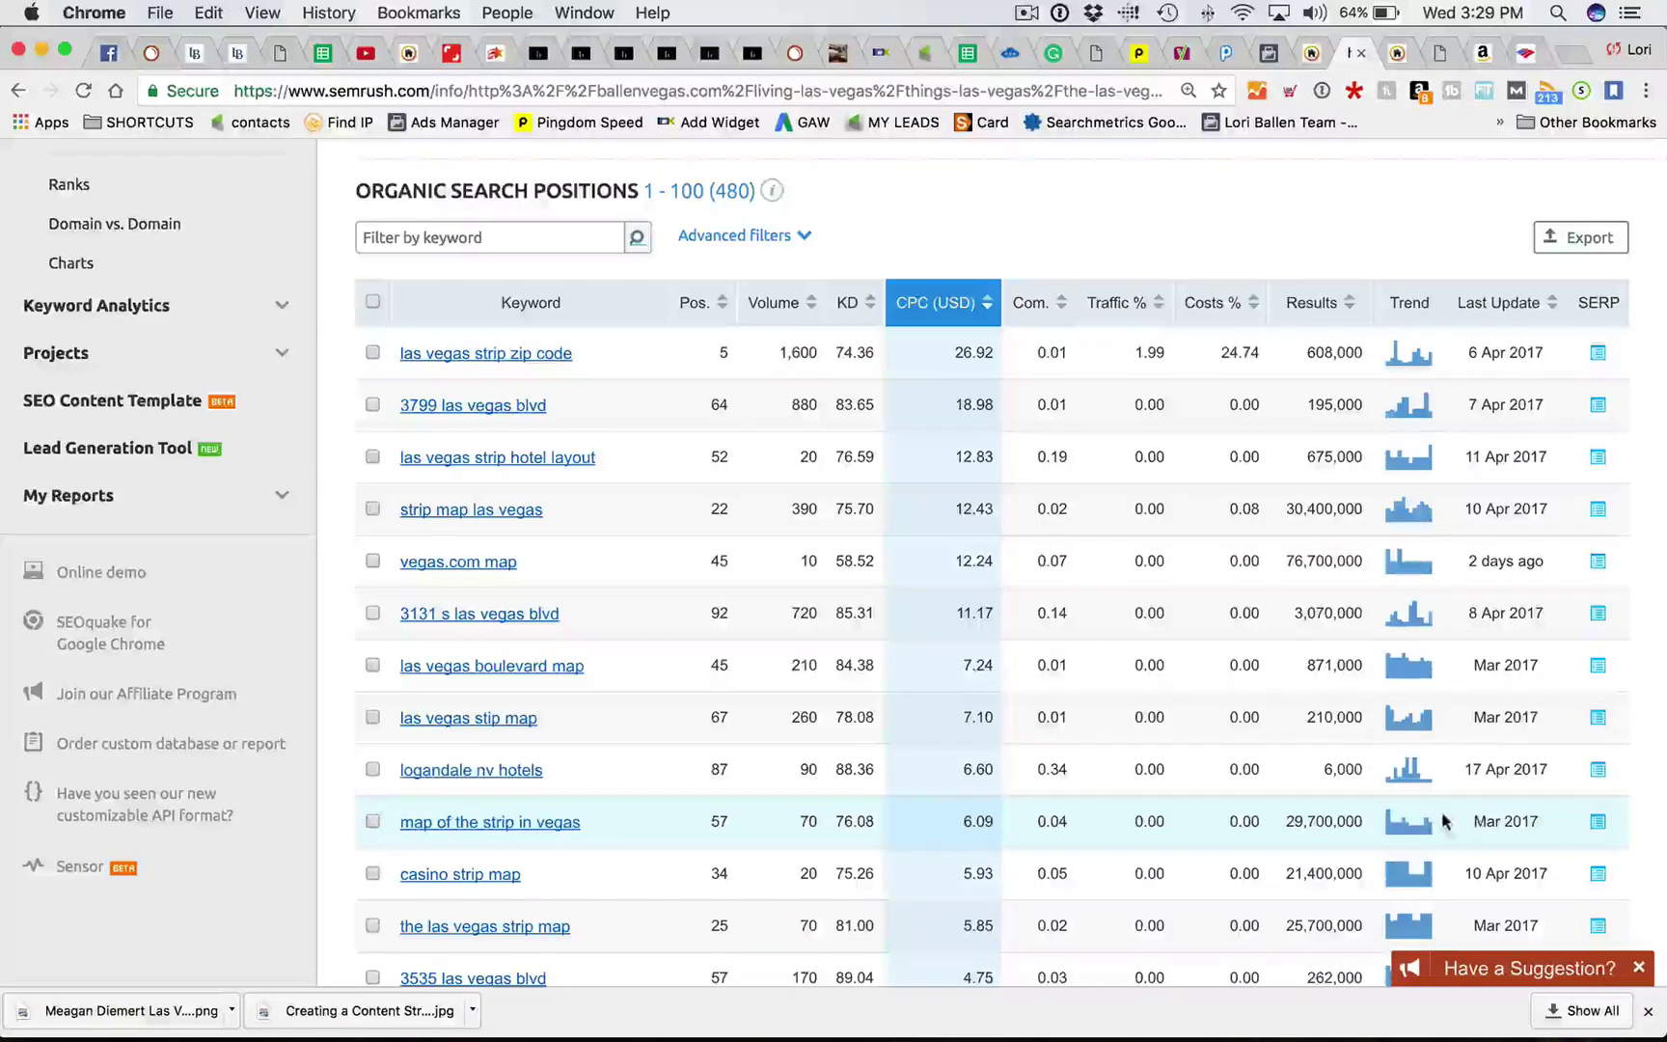
pyautogui.scroll(1, 1540, 388)
pyautogui.scroll(-1, 863, 465)
pyautogui.scroll(-1, 1640, 359)
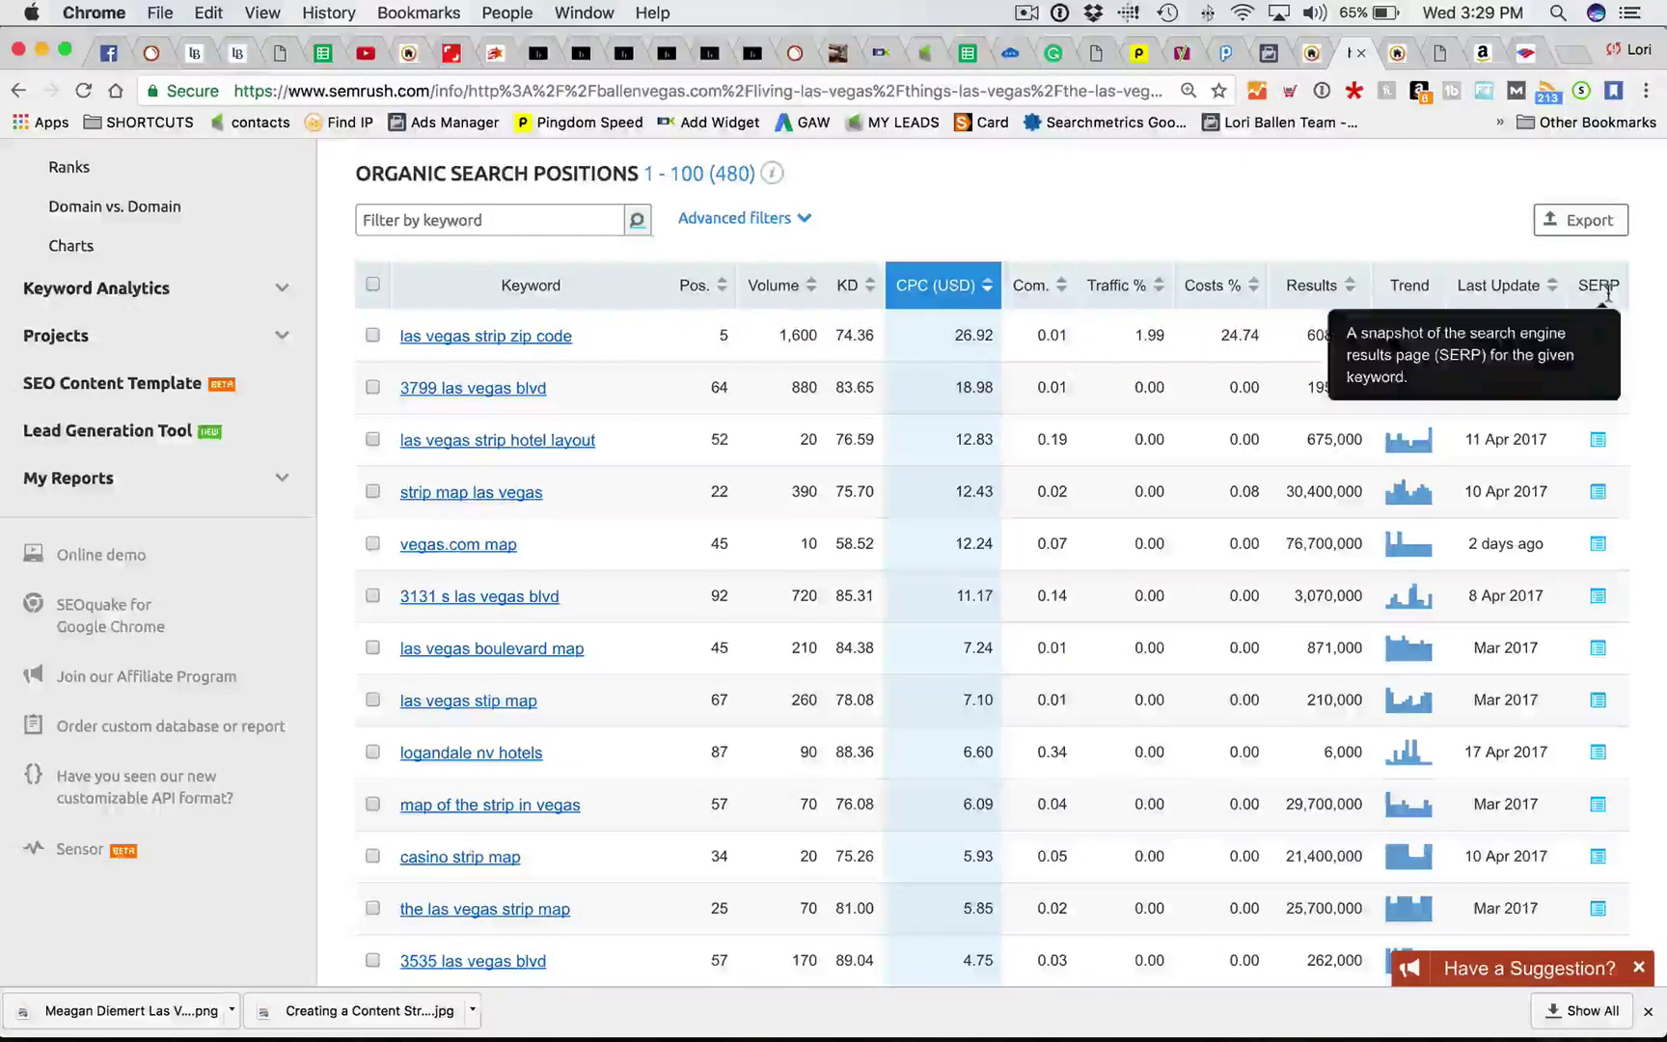
pyautogui.scroll(1, 556, 330)
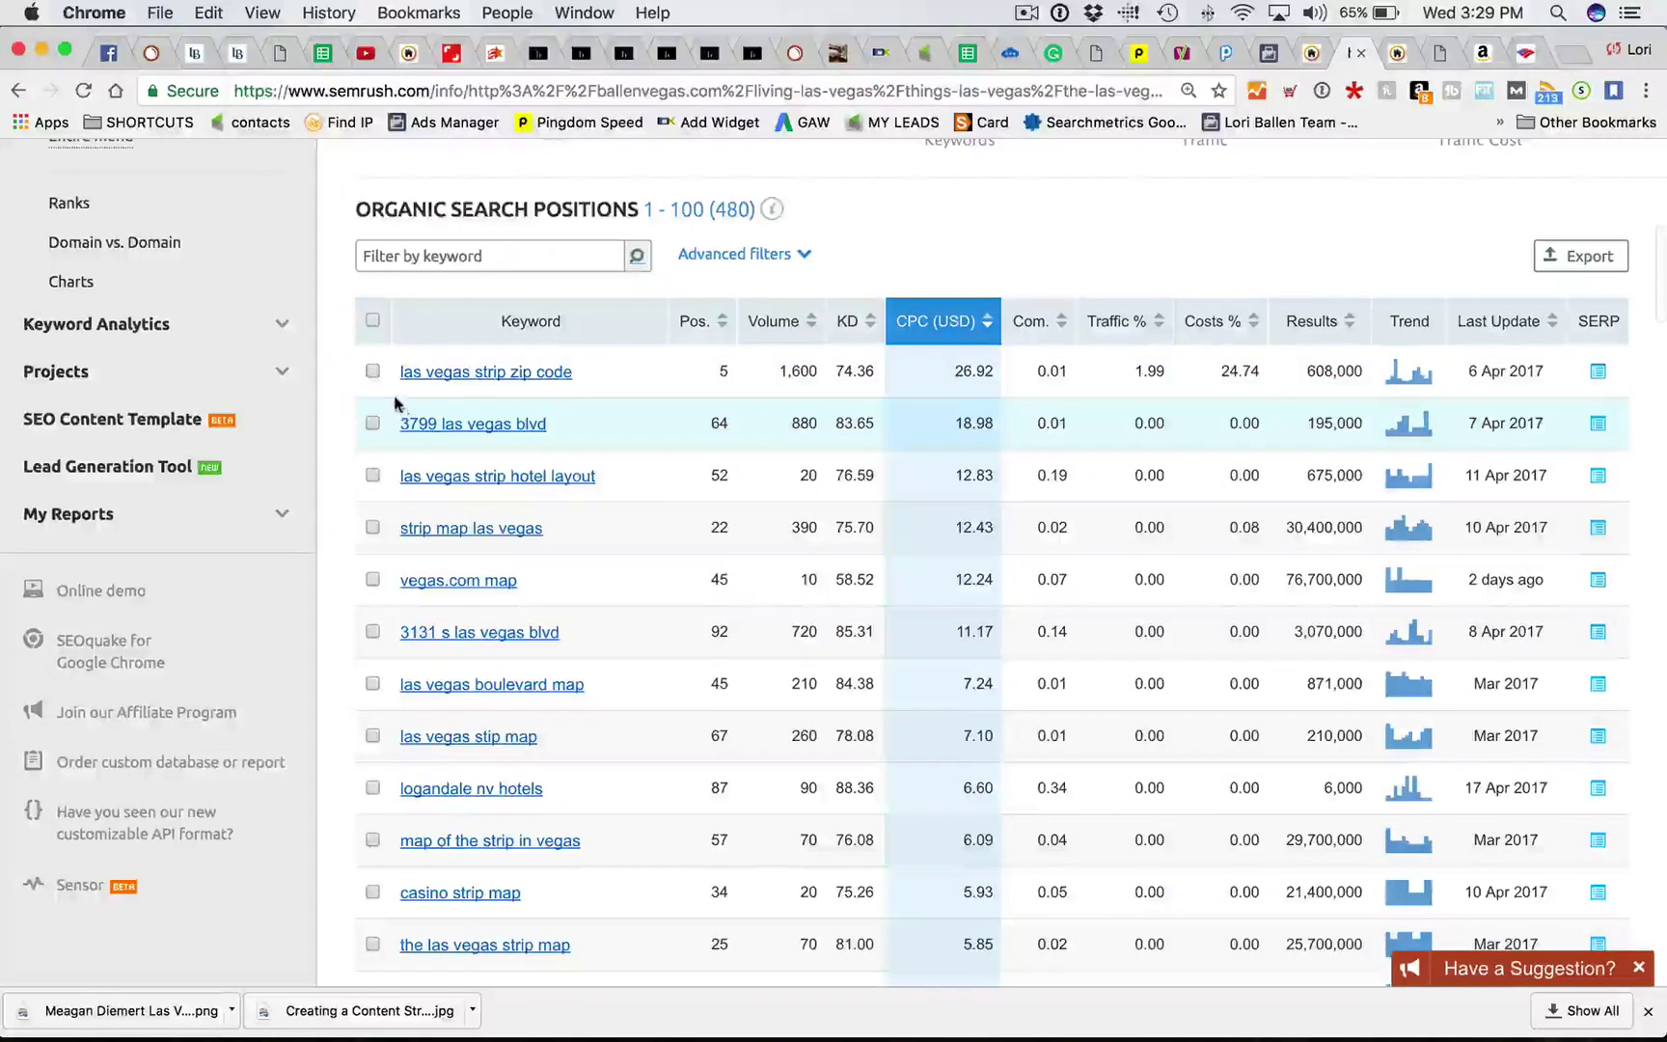
# Step: Open the SERP snapshot for "las vegas strip zip code" and examine the strip map page's listing among the surrounding results
pyautogui.click(1598, 371)
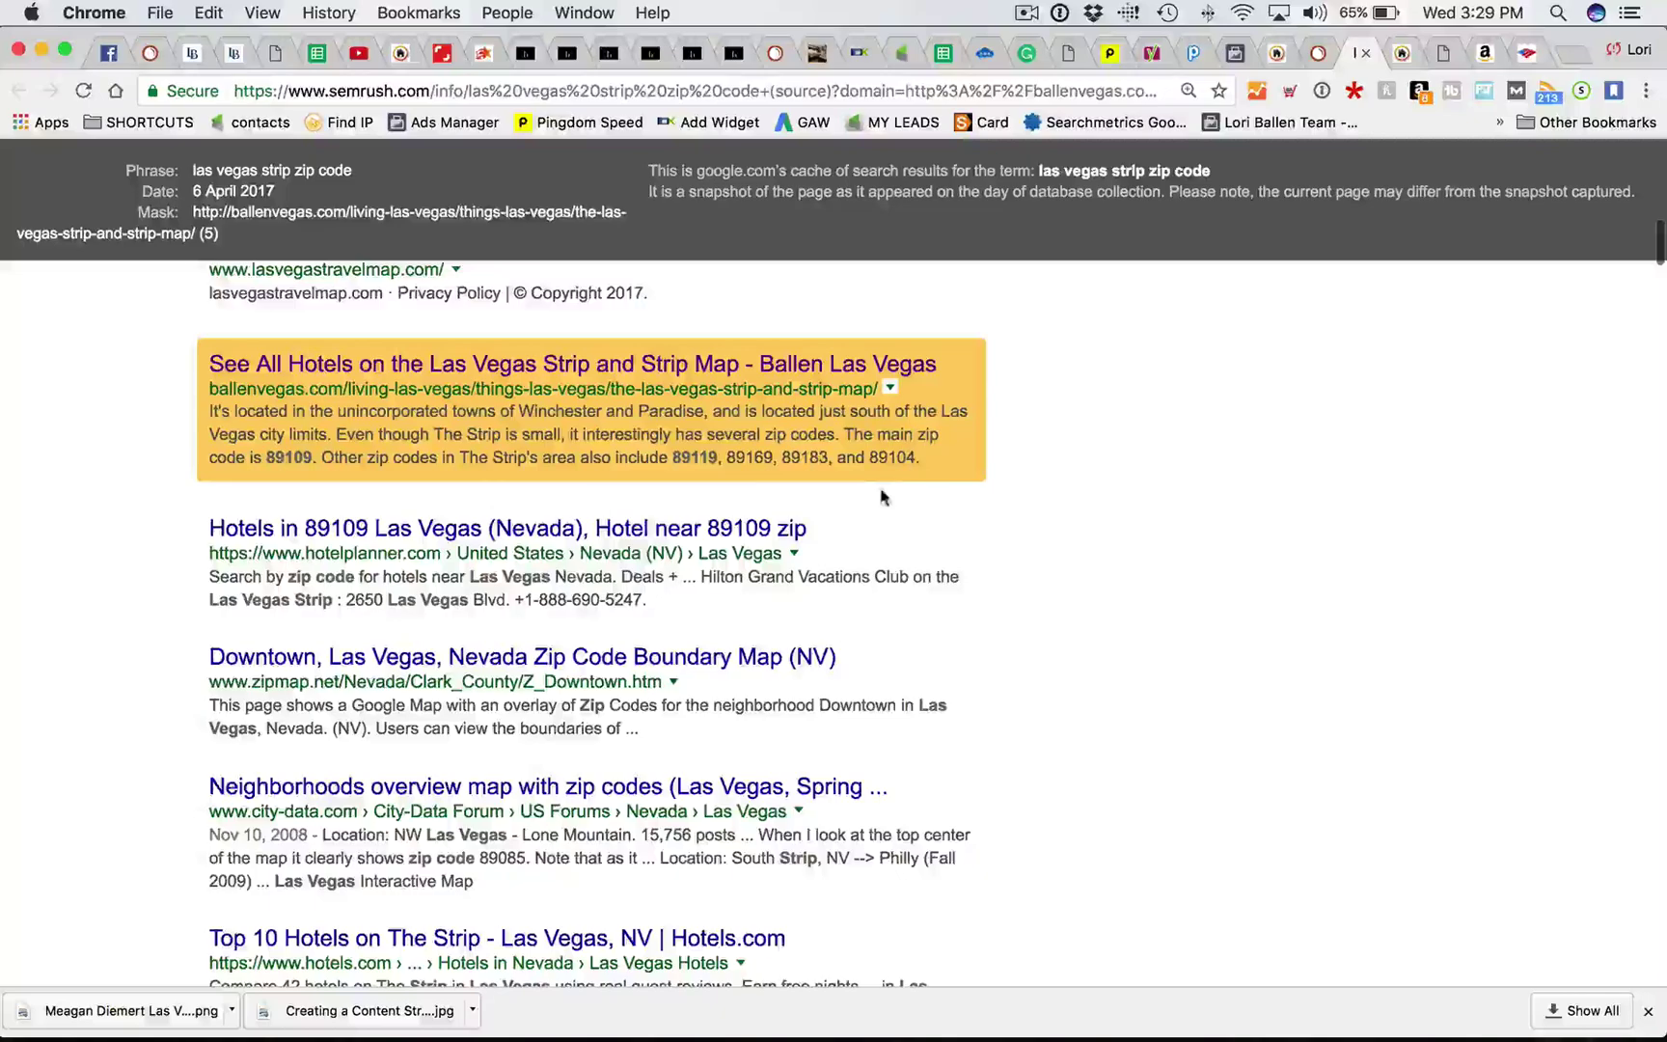
pyautogui.scroll(5, 906, 496)
pyautogui.scroll(3, 909, 497)
pyautogui.scroll(-1, 908, 496)
pyautogui.scroll(4, 909, 497)
pyautogui.scroll(-10, 909, 500)
pyautogui.scroll(-2, 910, 498)
pyautogui.scroll(4, 911, 496)
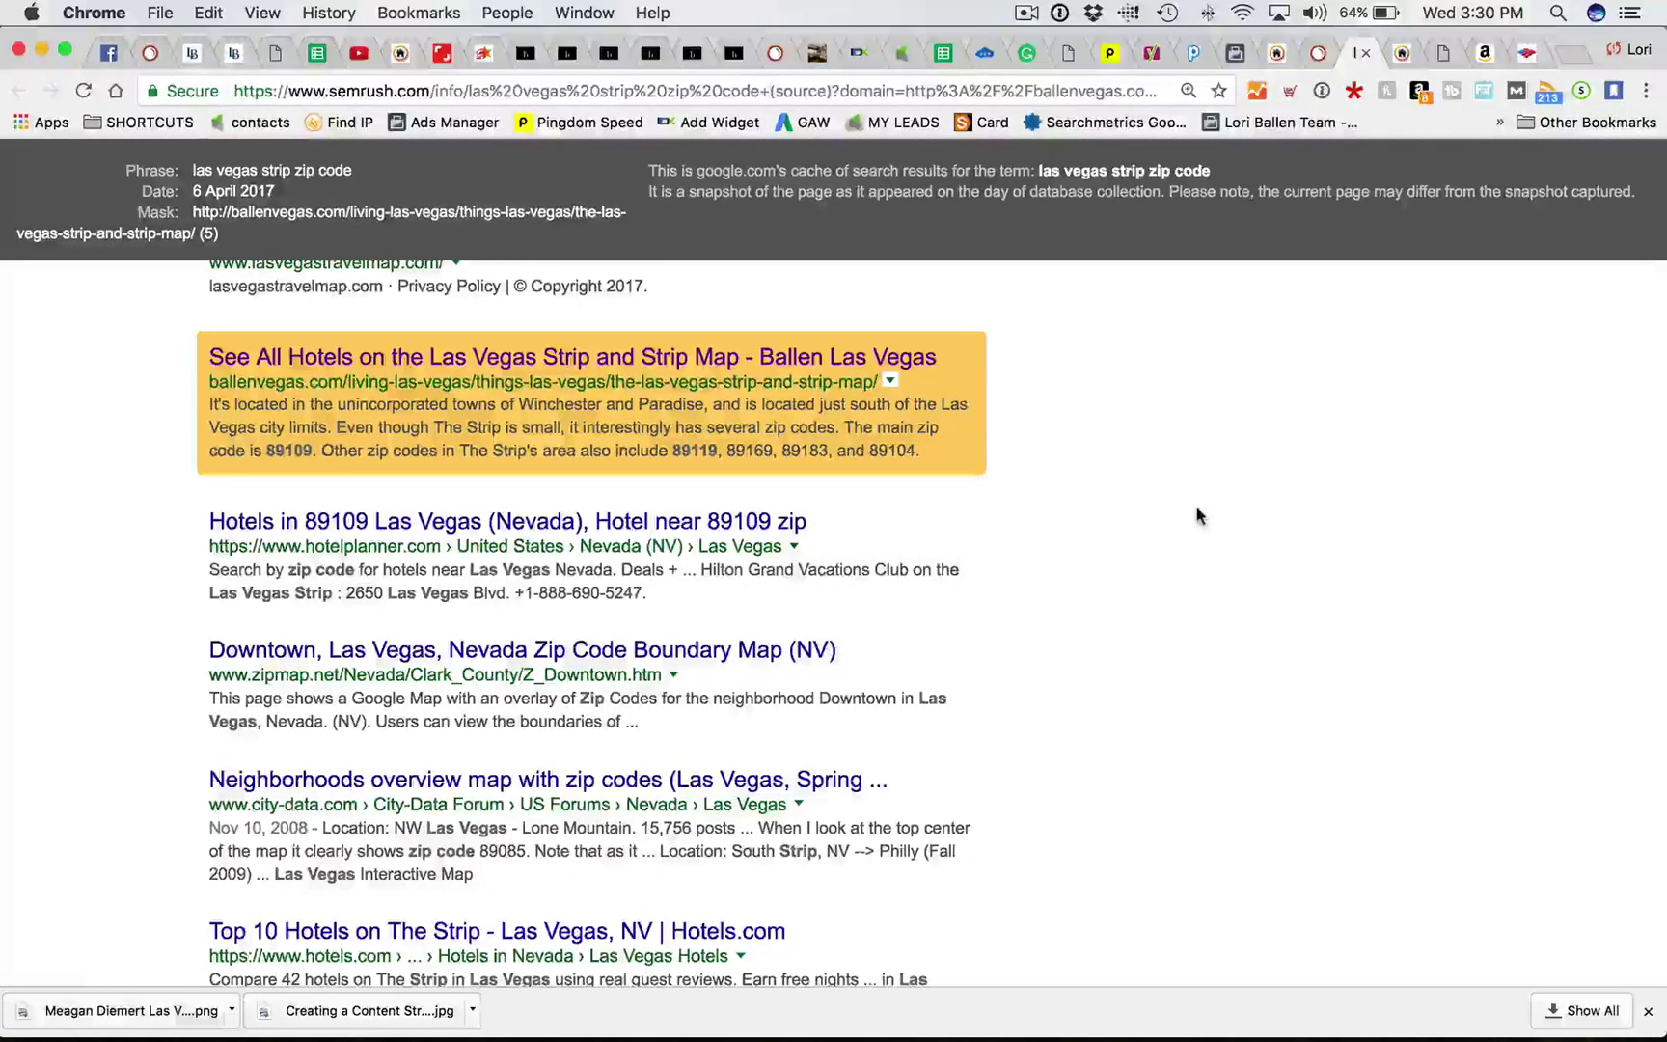
pyautogui.click(1025, 12)
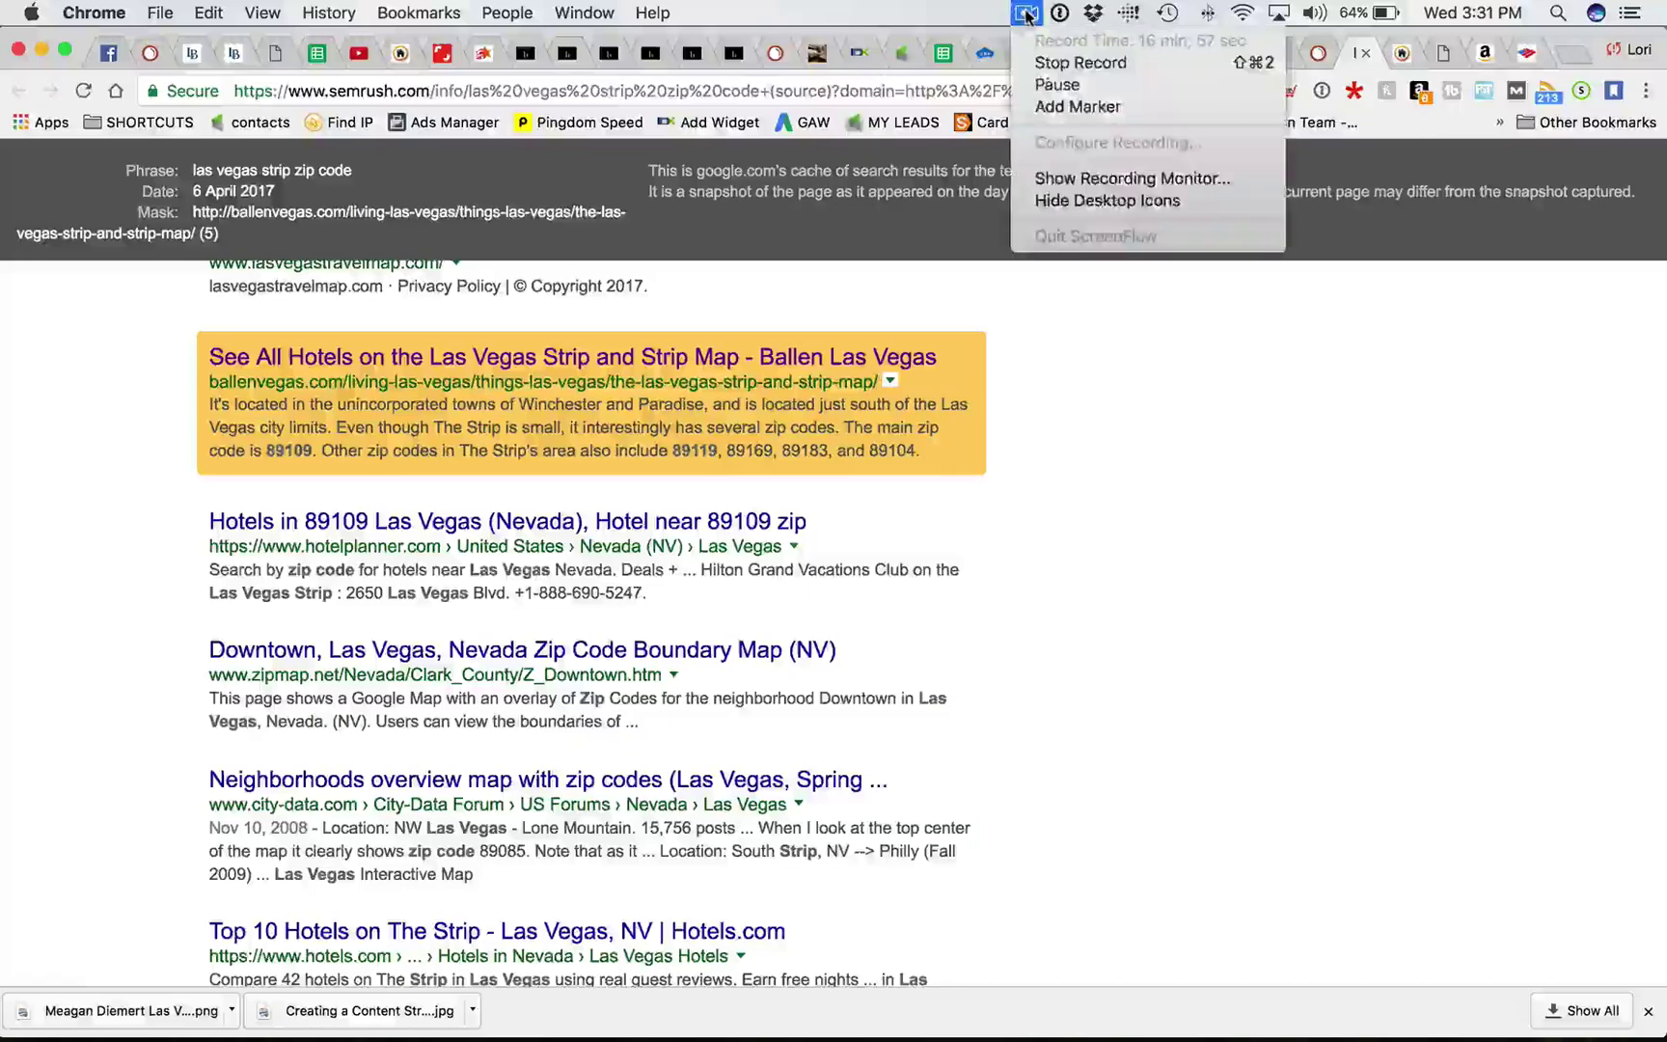